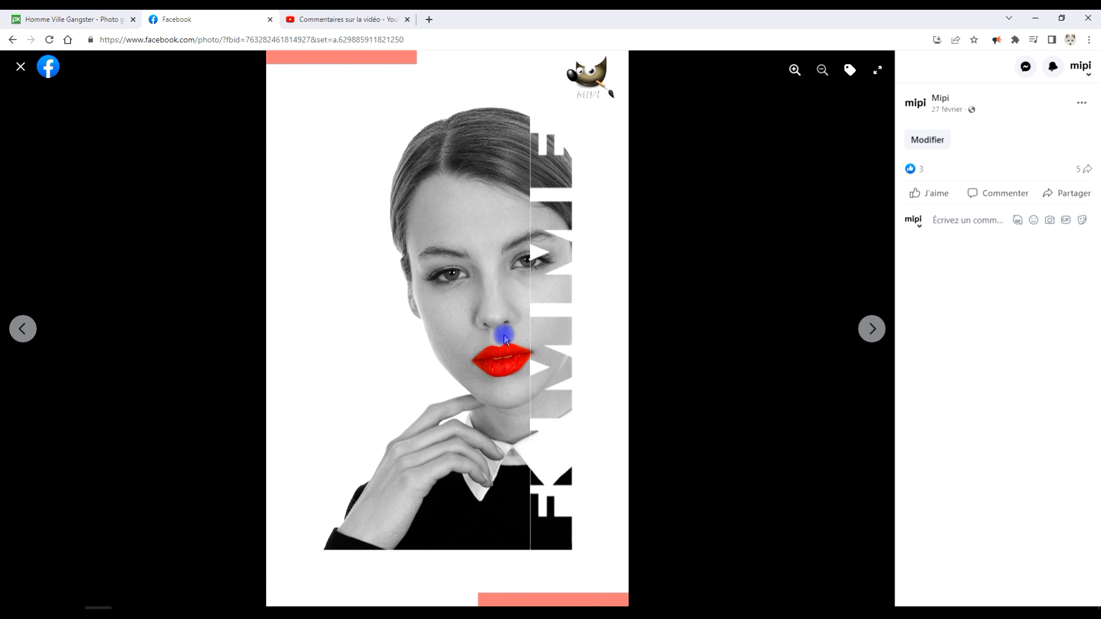
Open the 4000×6016 version of the Pixabay photo of the man in a suit and copy the image
left_click(338, 21)
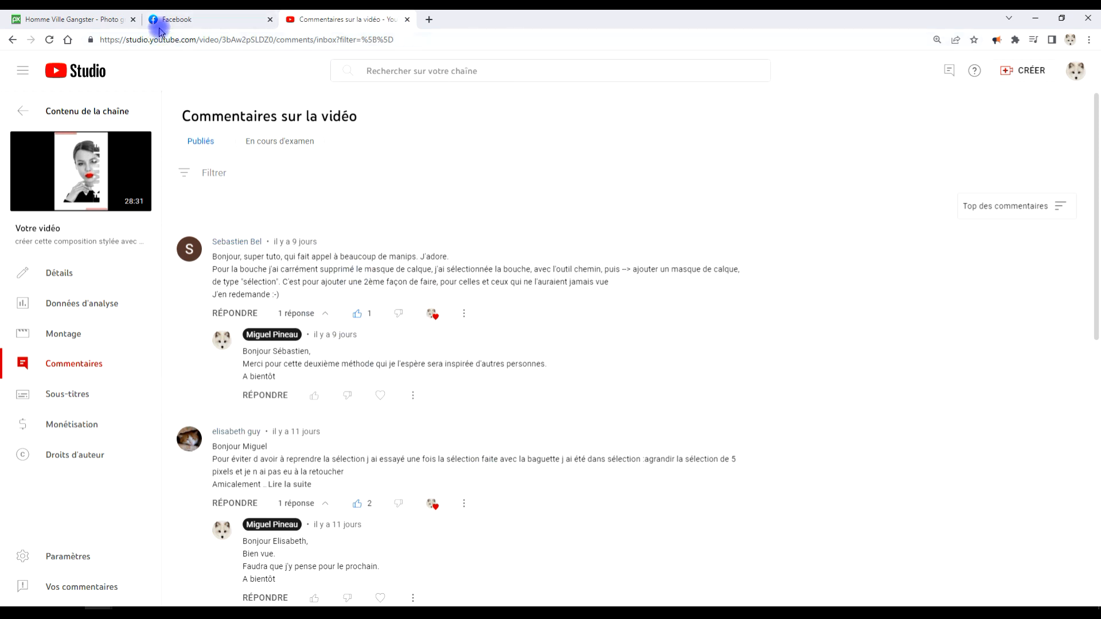
left_click(105, 26)
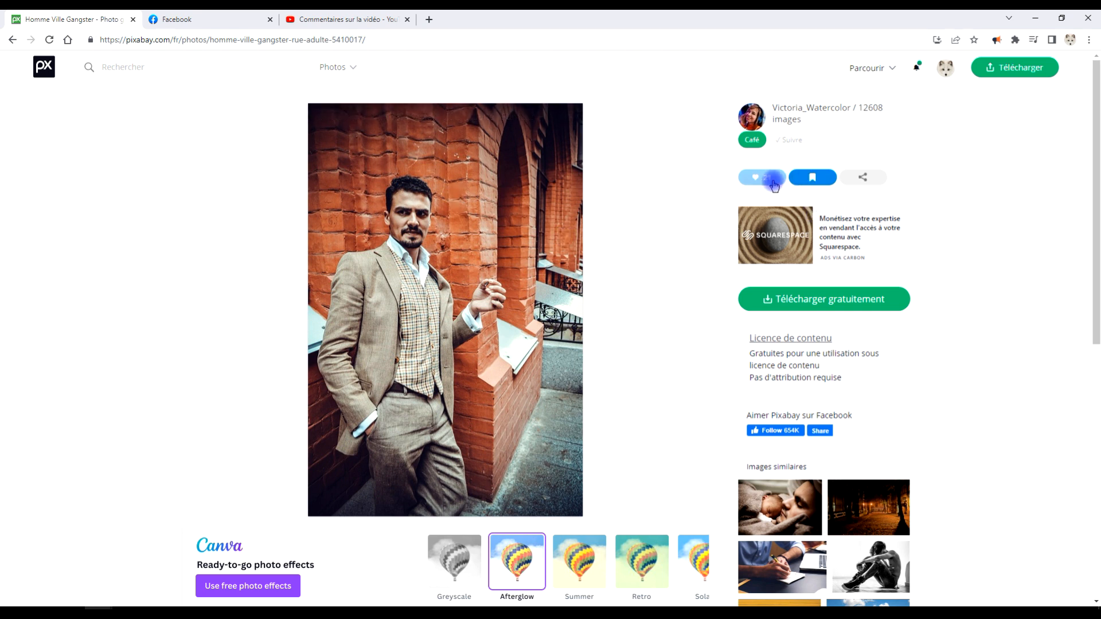
left_click(801, 299)
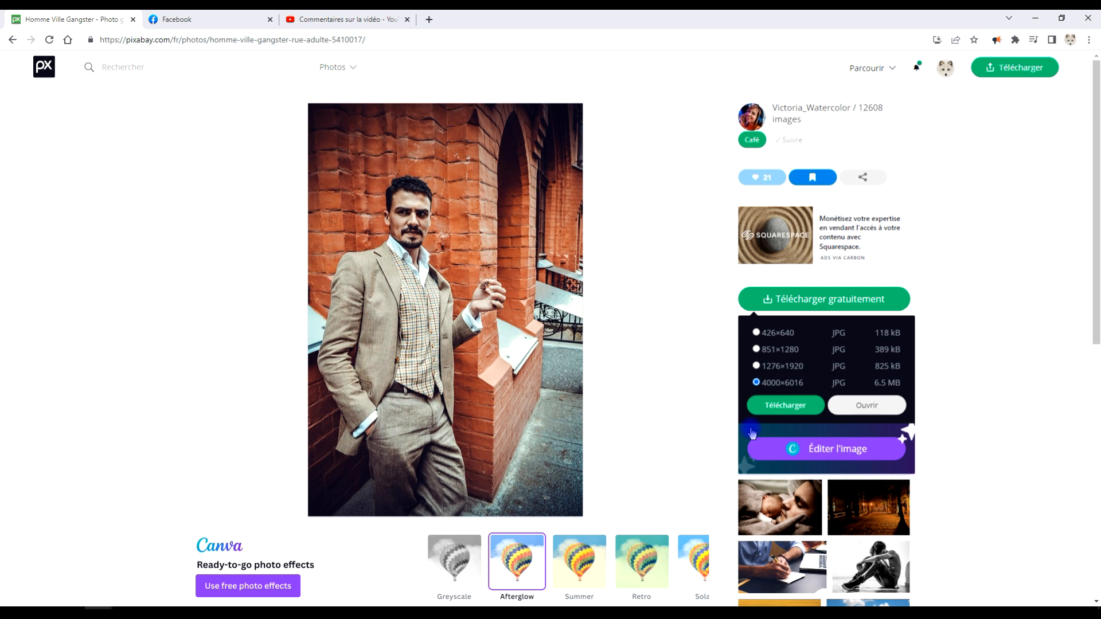
left_click(852, 399)
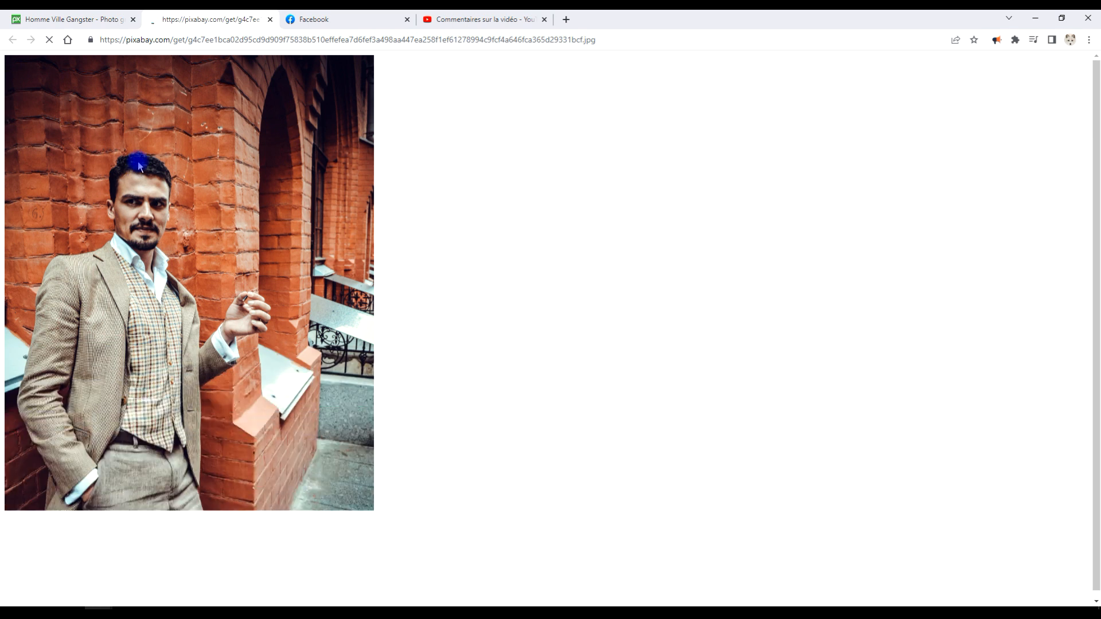
right_click(138, 166)
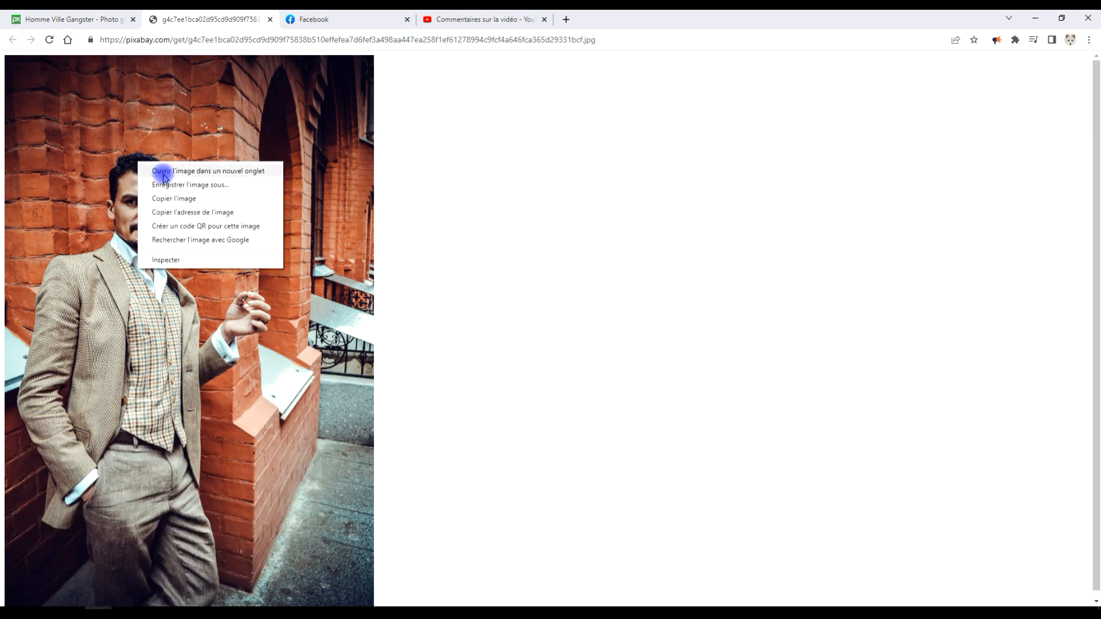
left_click(212, 199)
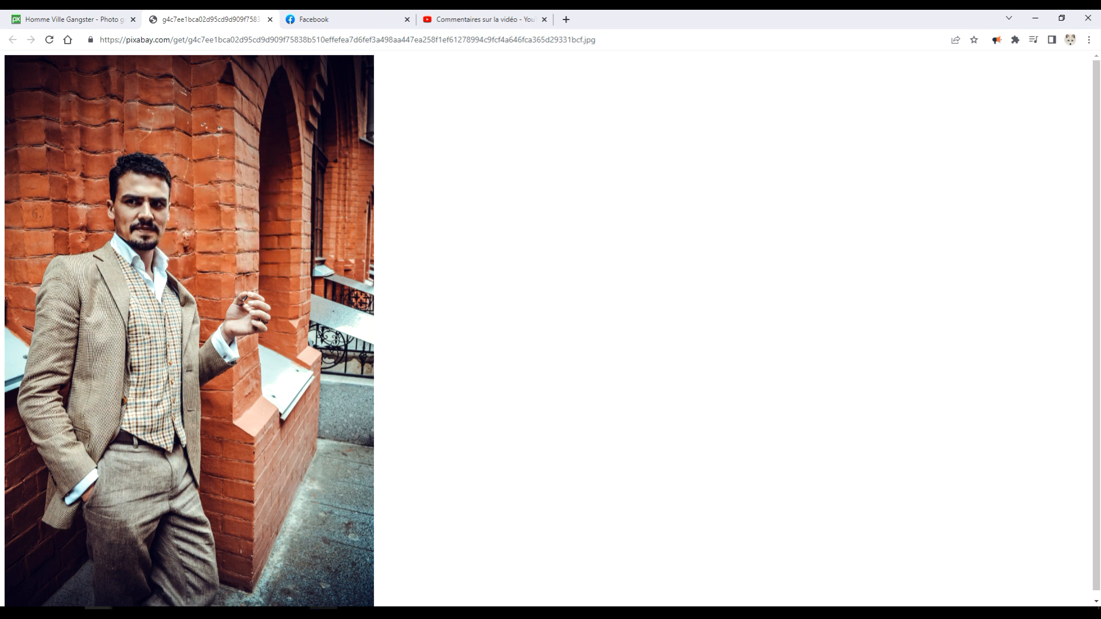
Switch to GIMP and paste the copied photo as a new image
left_click(323, 611)
left_click(44, 35)
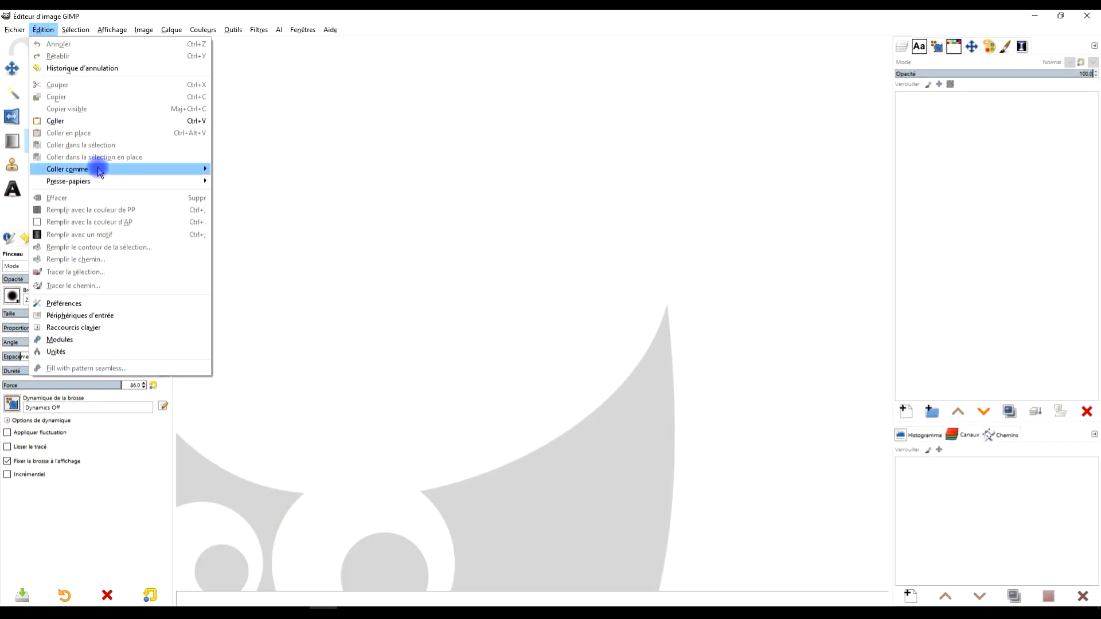
left_click(65, 125)
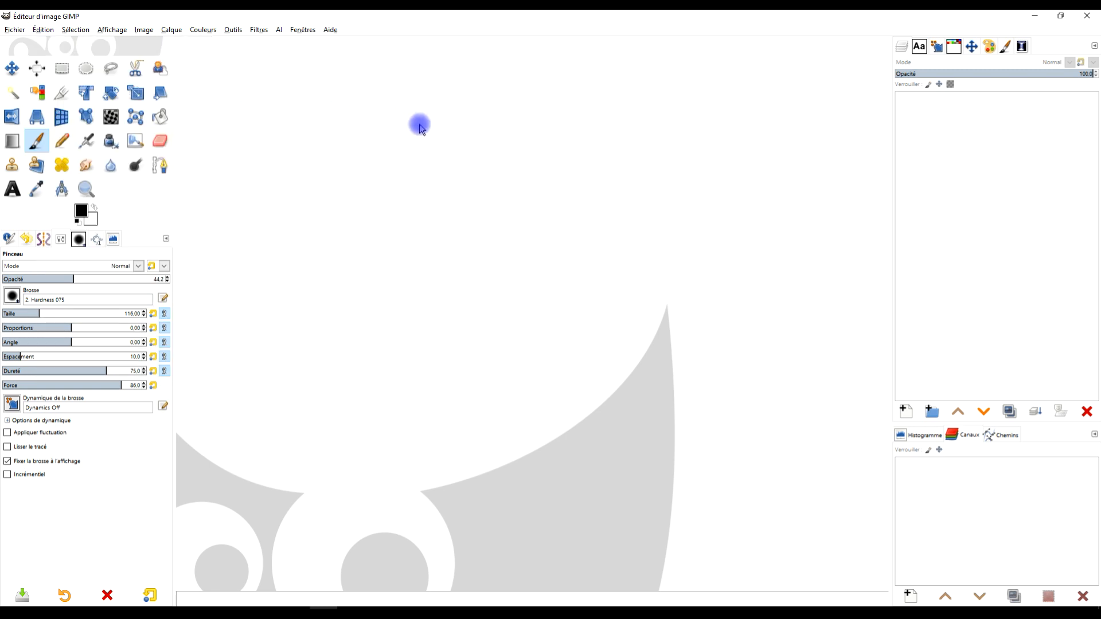
Crop the photo around the man's head and chest to 1440 × 2448 px, starting at position 792, 788
left_click(66, 93)
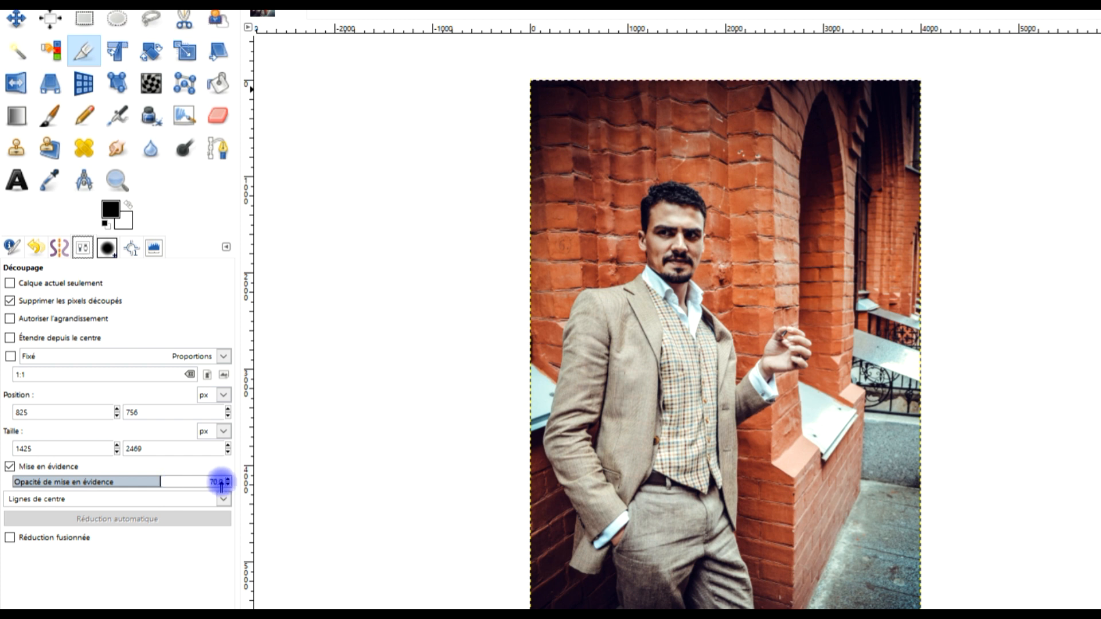
left_click_drag(616, 170, 748, 379)
scroll(721, 308, "up", 2)
left_click_drag(700, 191, 679, 312)
mouse_move(649, 163)
left_mouse_down()
mouse_move(653, 191)
mouse_move(661, 147)
left_mouse_up()
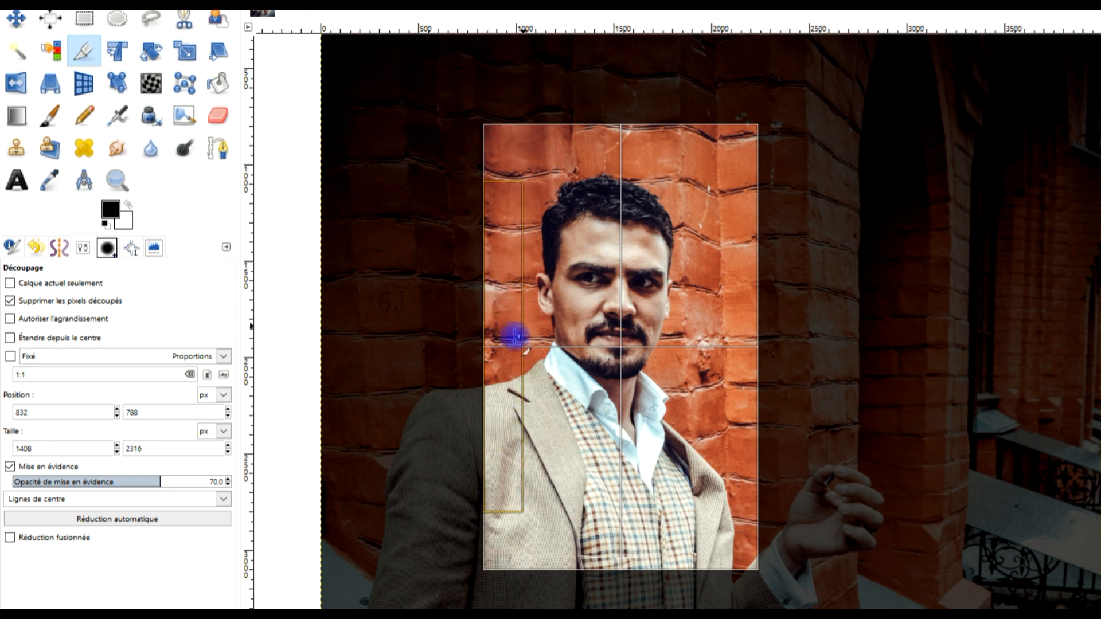
left_click_drag(739, 297, 722, 298)
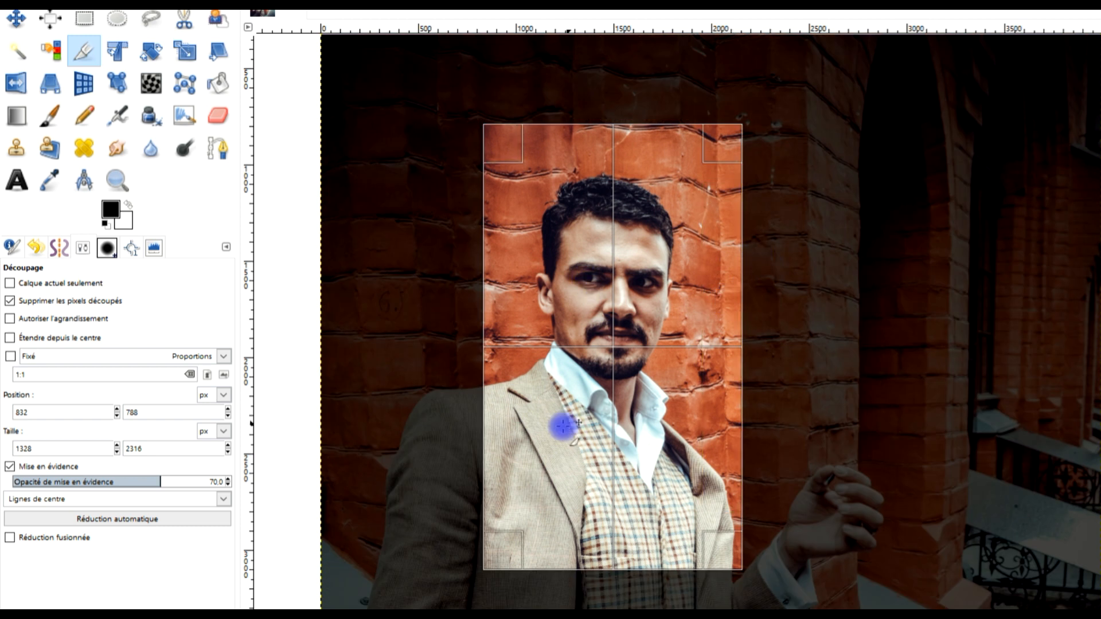
left_click_drag(713, 572, 751, 567)
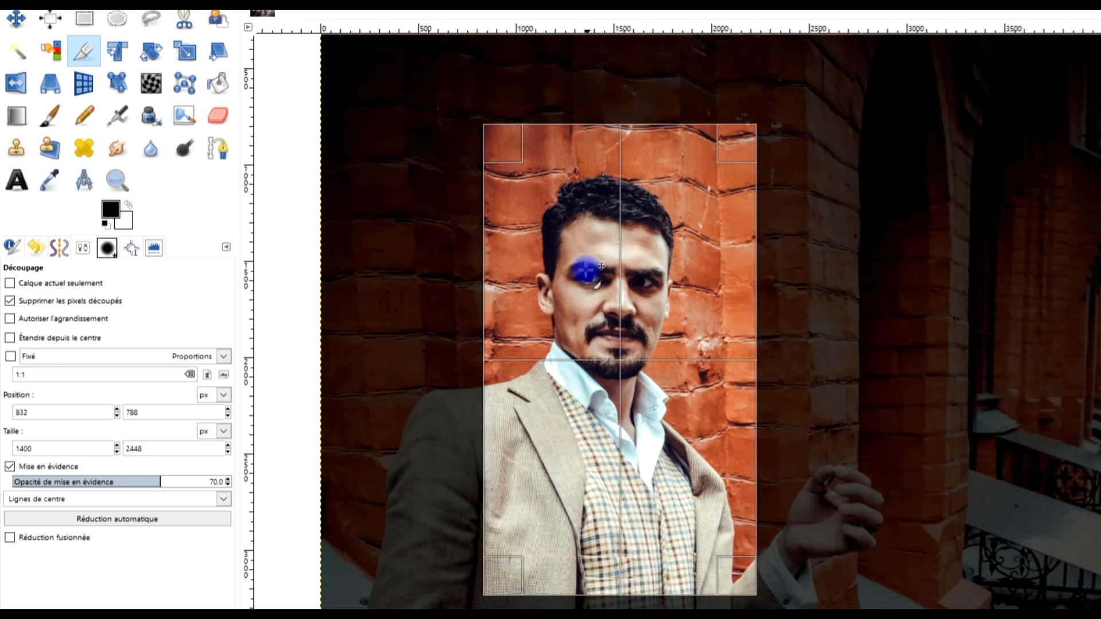
left_click_drag(489, 297, 481, 298)
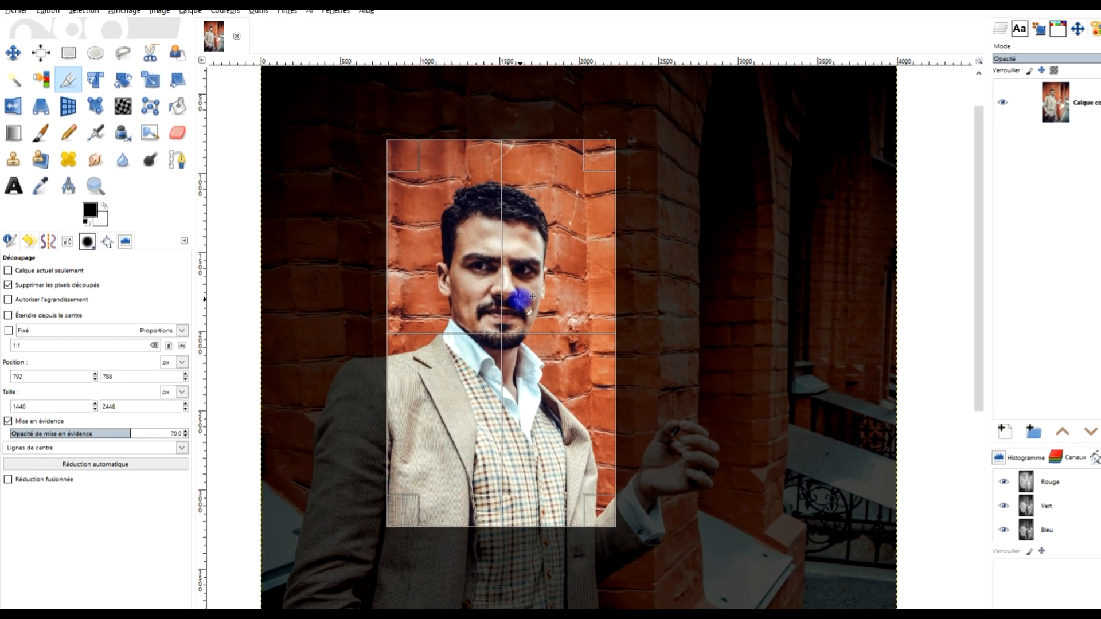
left_click(582, 310)
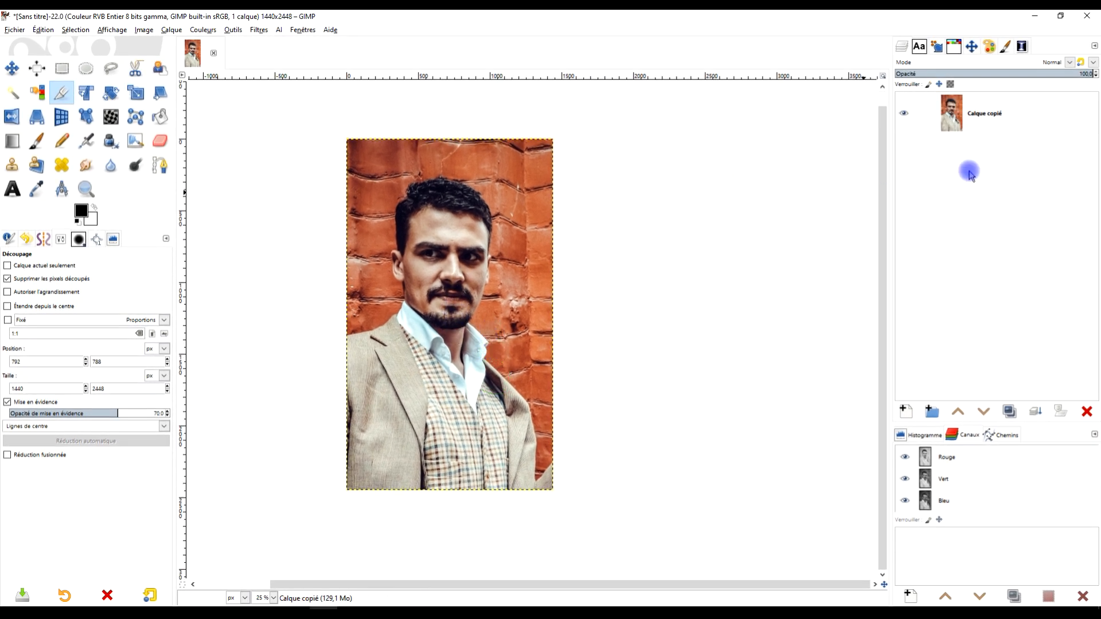
Rename the pasted layer as origine
double_click(991, 119)
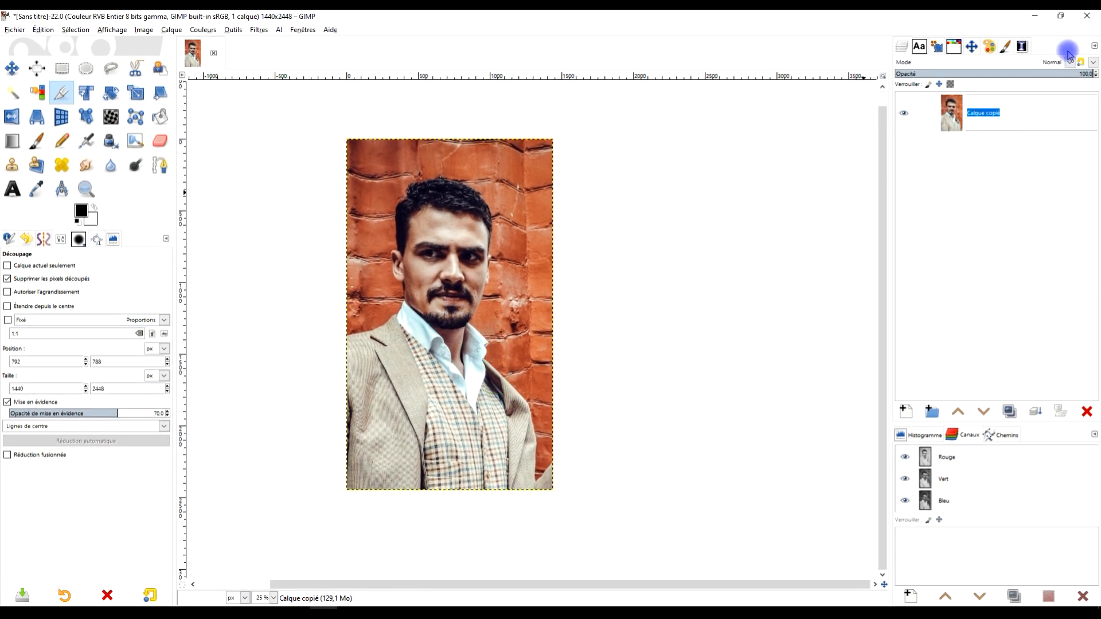
type("o")
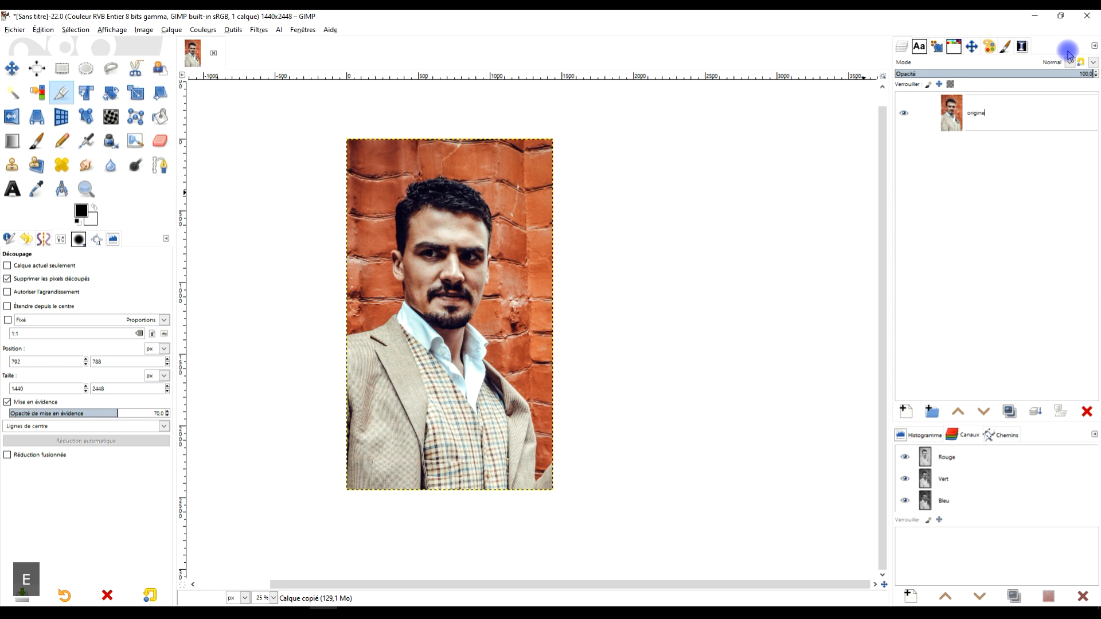
type("rigine")
key("Return")
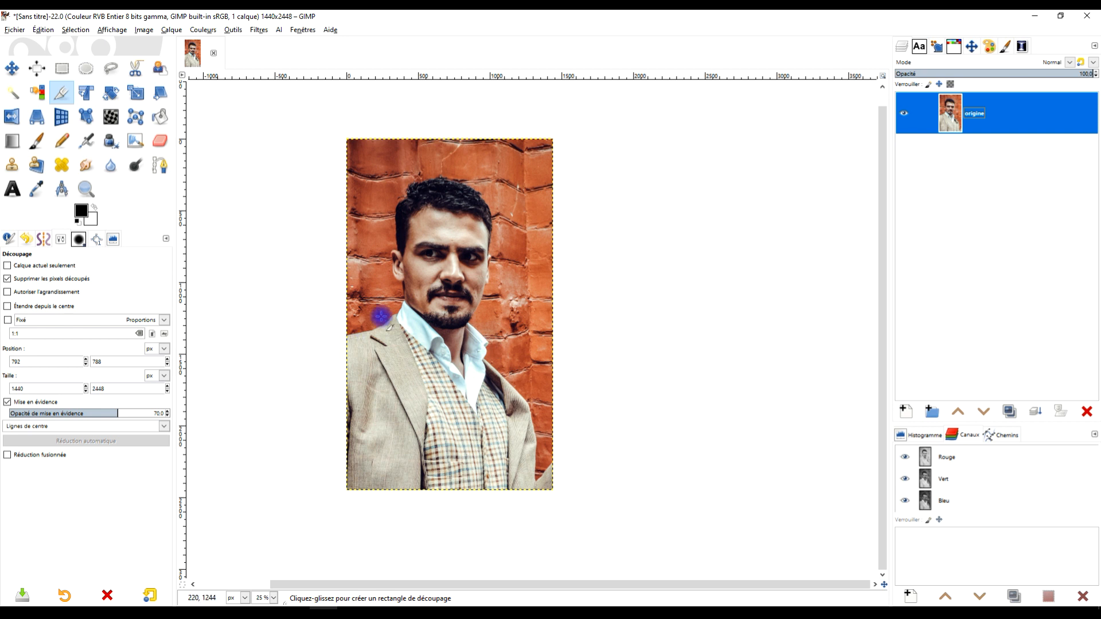
Start a Free Select outline at the photo's left edge and trace it along the top of the jacket shoulder
scroll(376, 330, "up", 1)
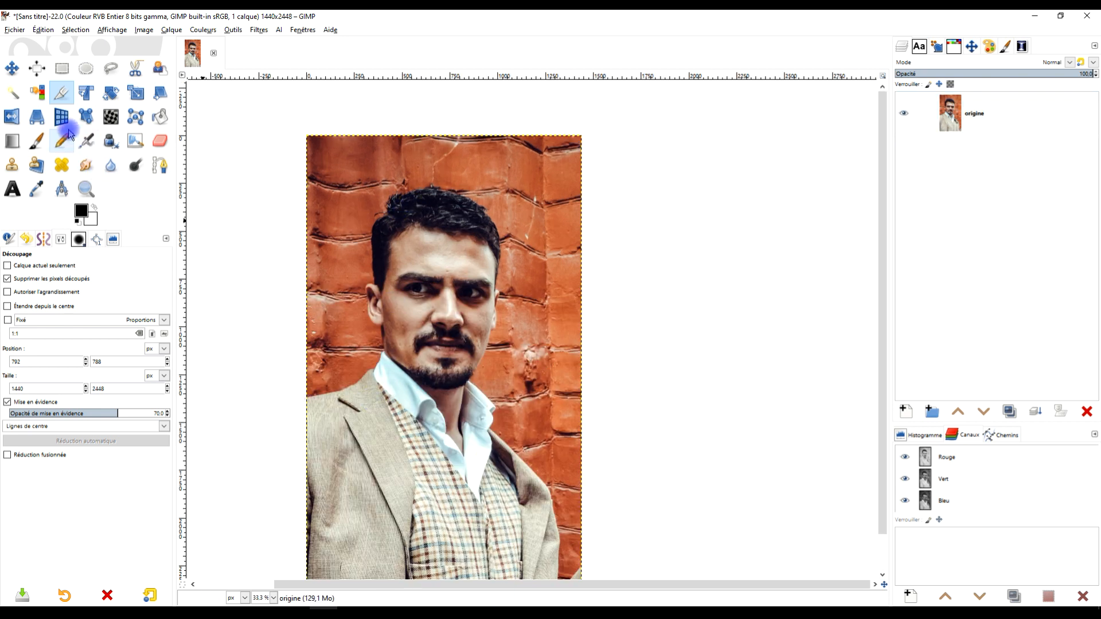
left_click(112, 69)
scroll(352, 435, "up", 5)
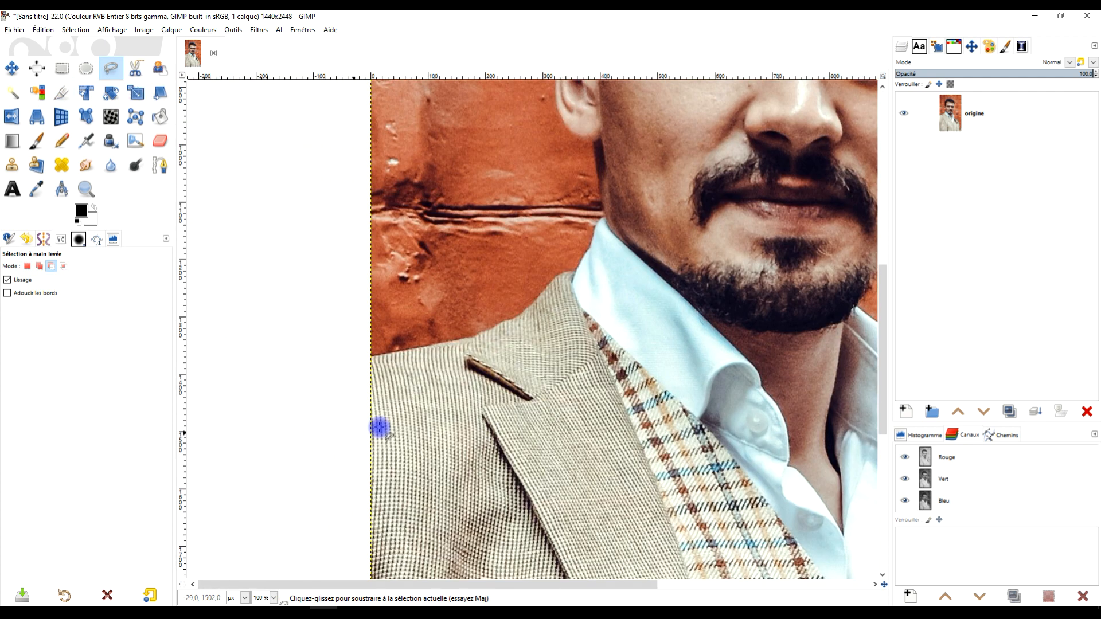
left_click(265, 440)
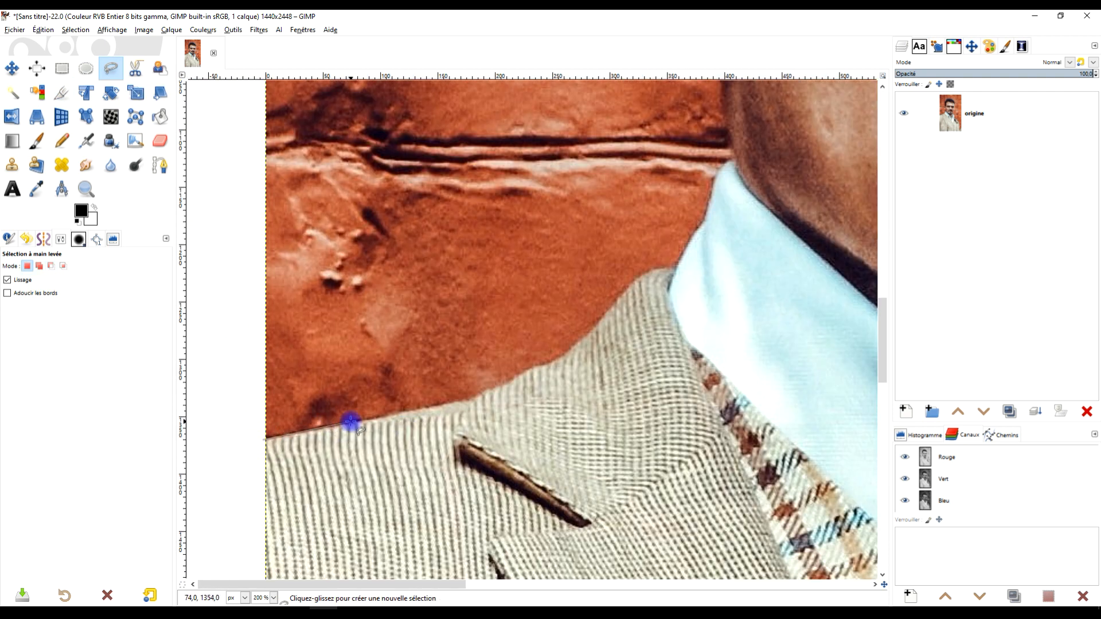
left_click(475, 399)
left_click(536, 368)
left_click(561, 362)
Continue the Free Select outline over the jacket collar and up the shirt collar to its tip at the neck
left_click_drag(636, 314, 366, 466)
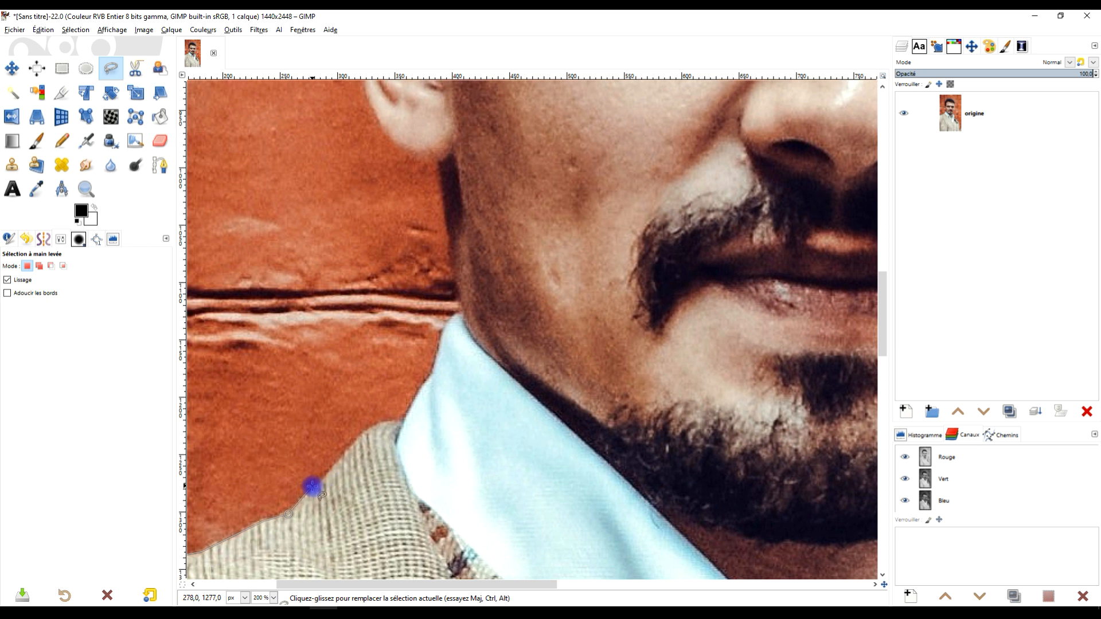
left_click(312, 488)
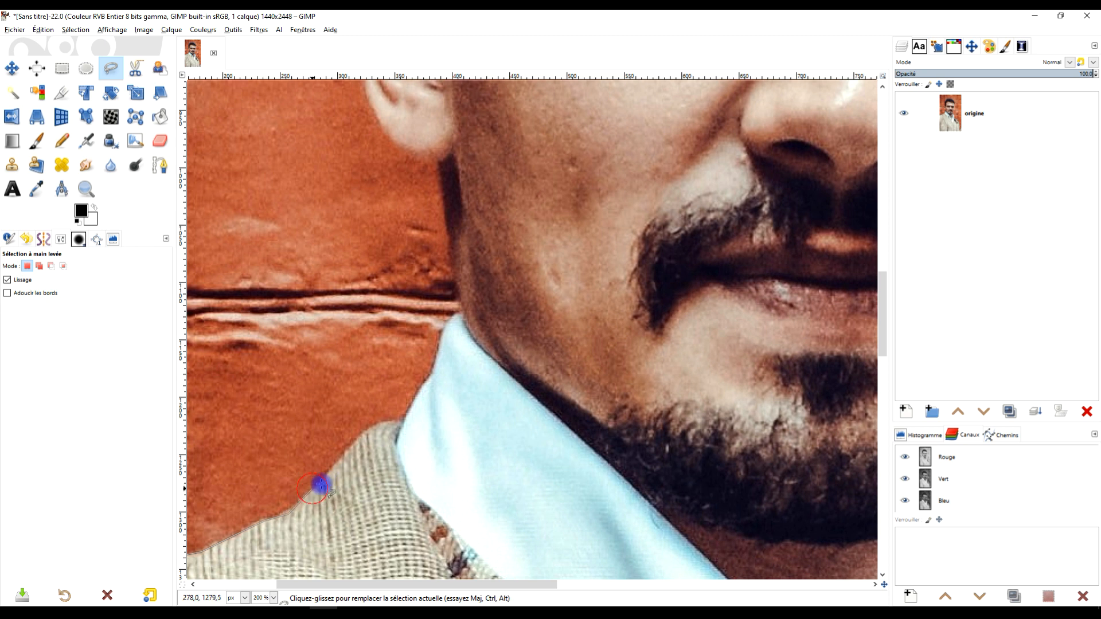
left_click(339, 463)
left_click(361, 436)
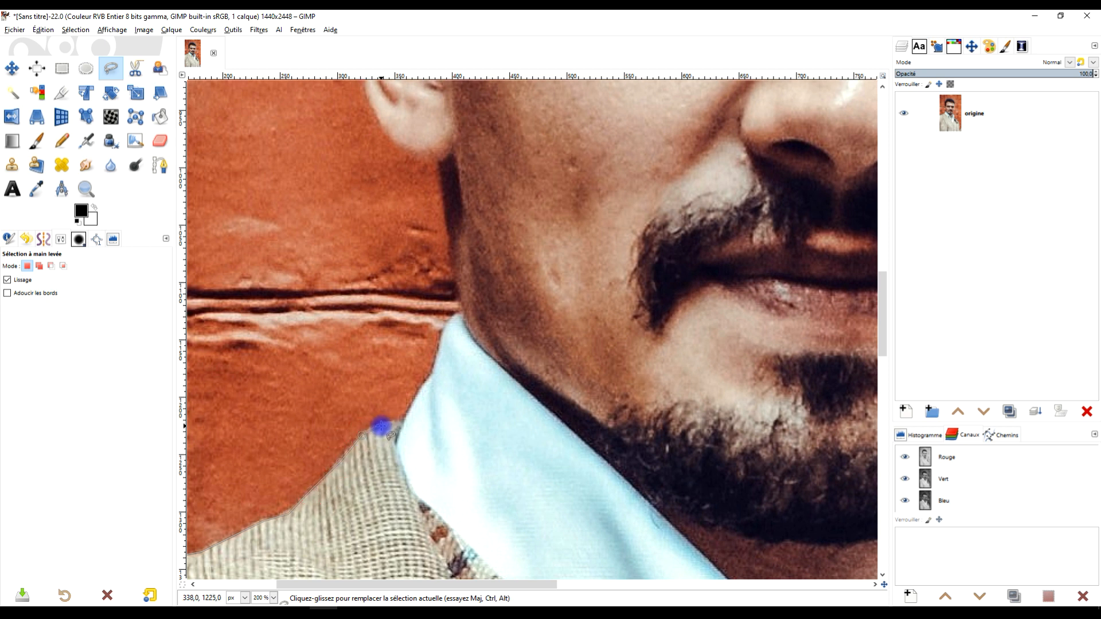
left_click(403, 421)
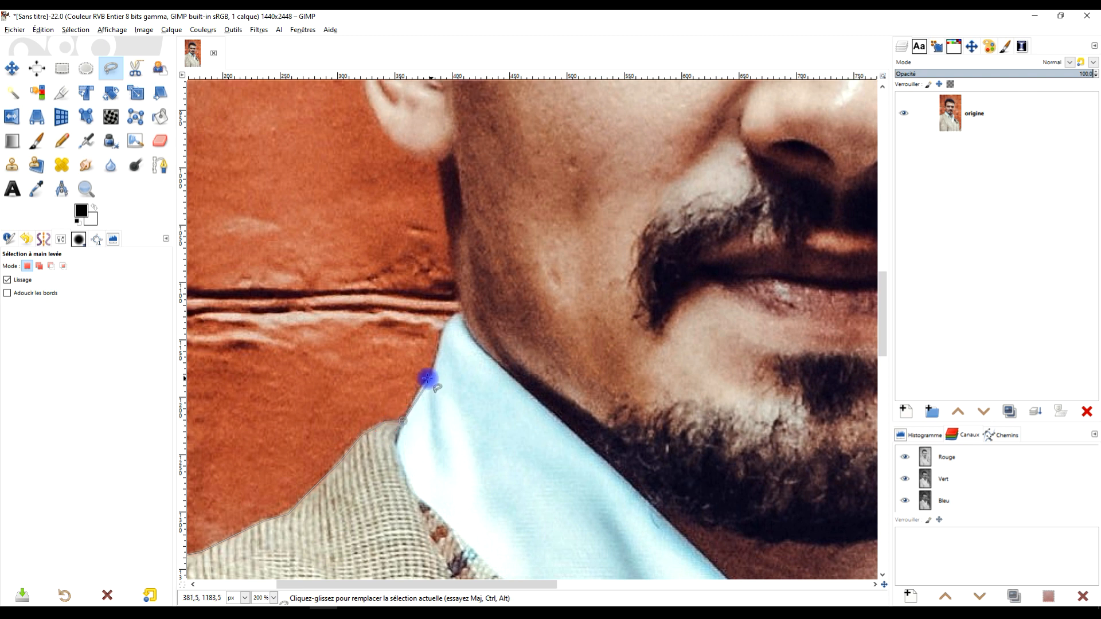
left_click(420, 386)
left_click(431, 372)
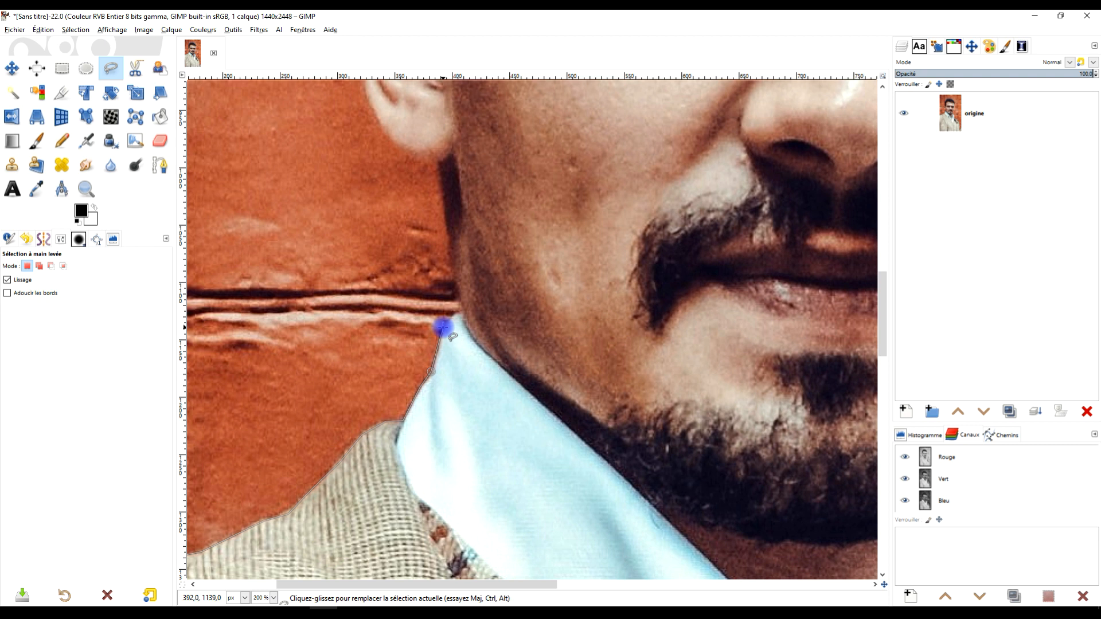
left_click(444, 328)
left_click(463, 313)
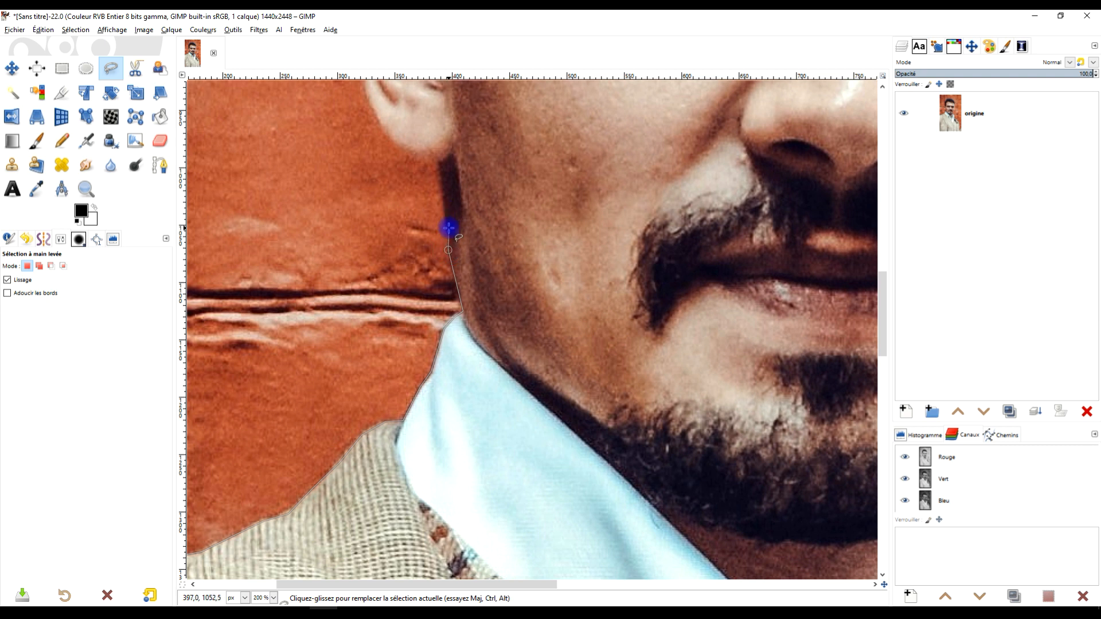
Extend the selection outline up the neck and around the ear to where it meets the hair
left_click(438, 158)
left_click_drag(477, 142, 542, 519)
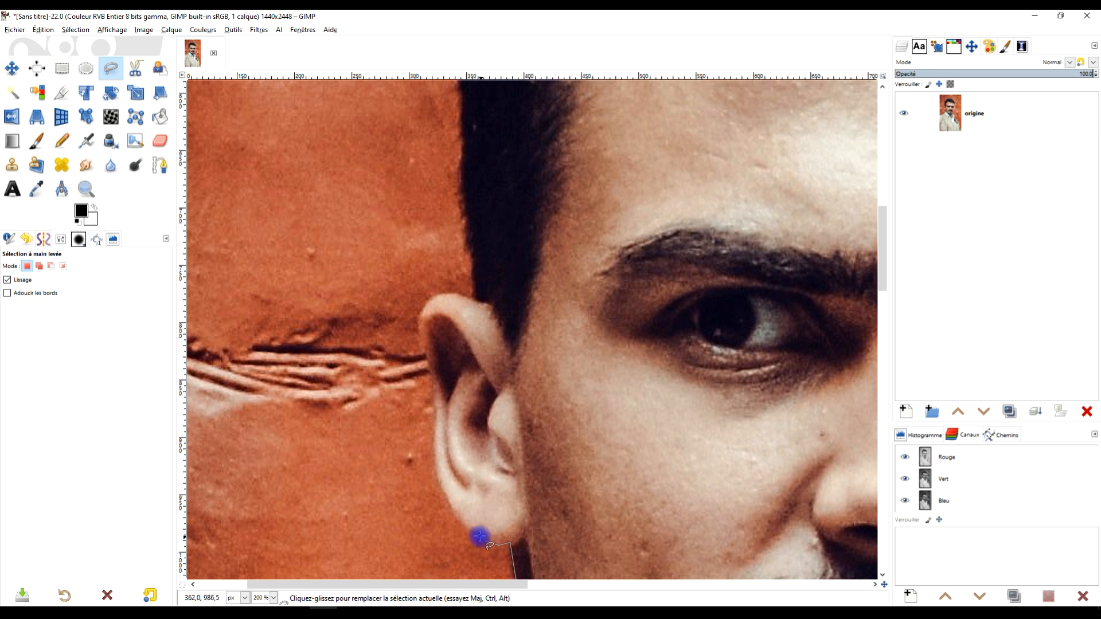
left_click_drag(455, 511, 432, 382)
left_click_drag(517, 321, 567, 423)
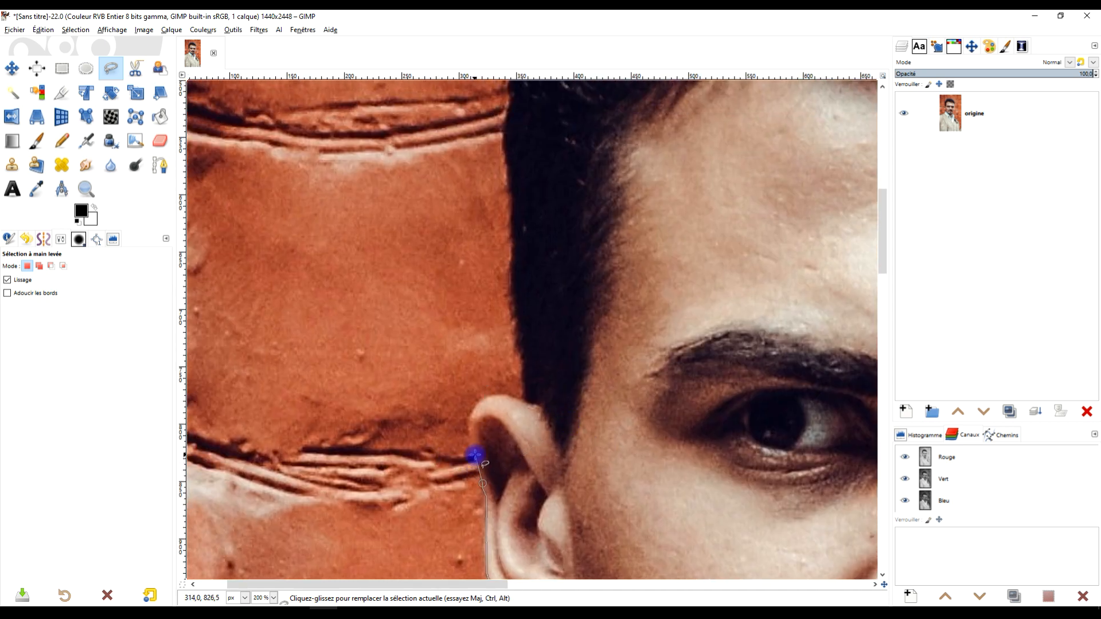
left_click_drag(469, 420, 485, 396)
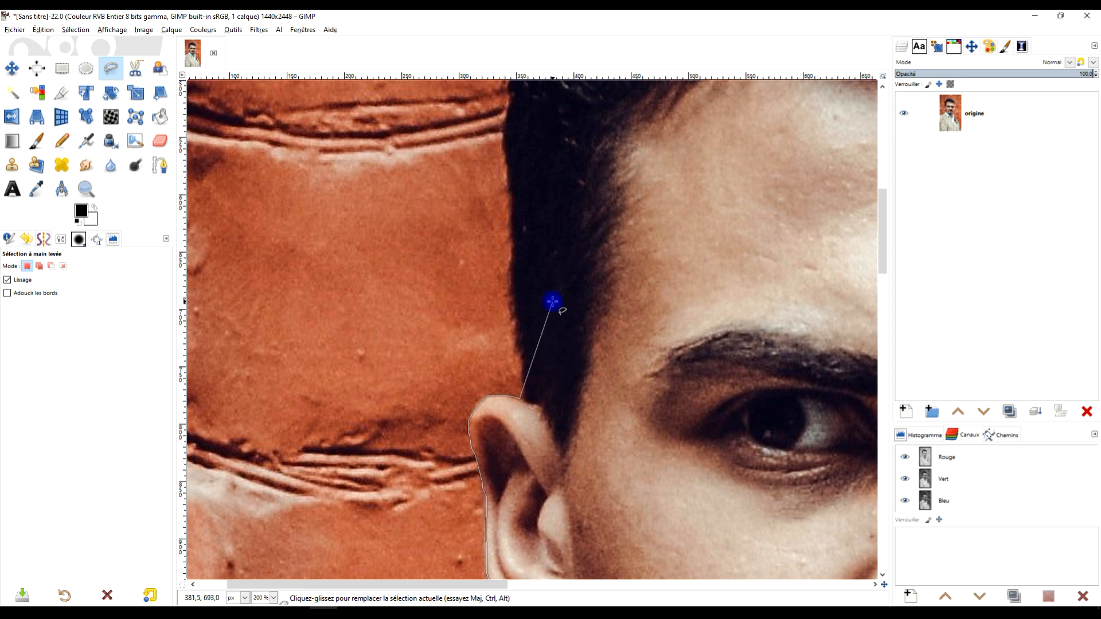
left_click(527, 399)
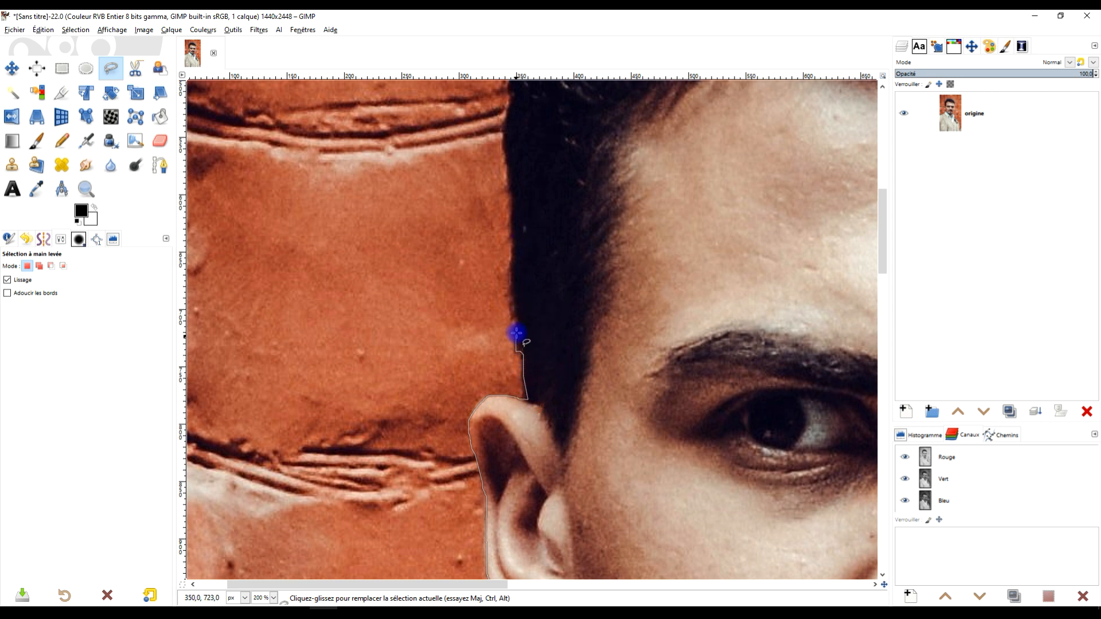
Continue the Free Select outline from above the ear up the side of the hair to its upper corner
left_click_drag(512, 256, 513, 251)
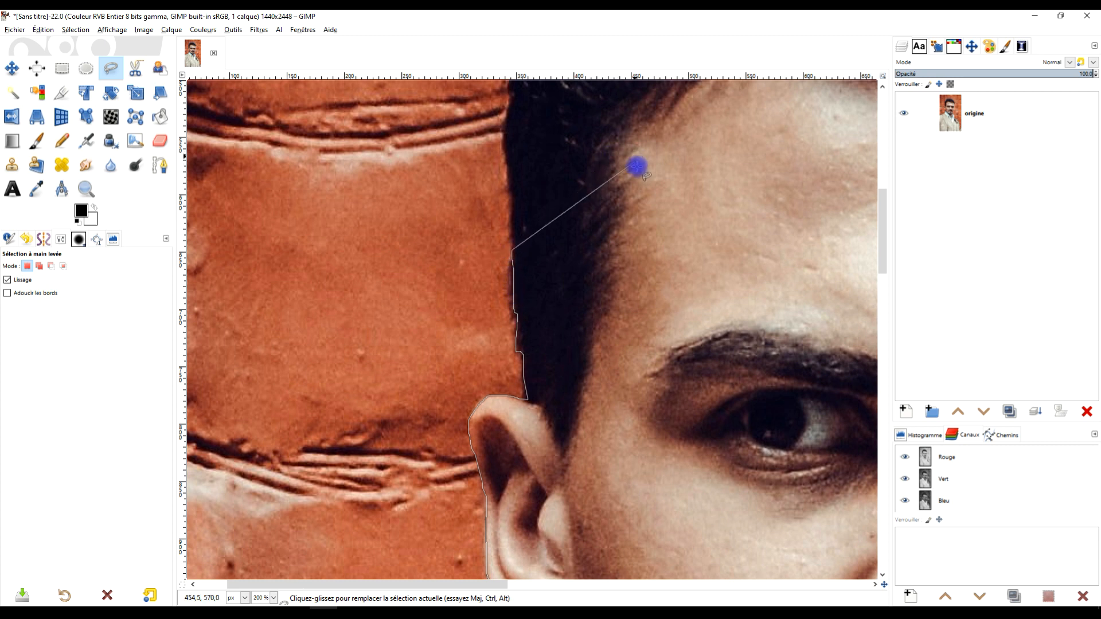
left_click_drag(635, 157, 487, 565)
left_click_drag(502, 520, 500, 322)
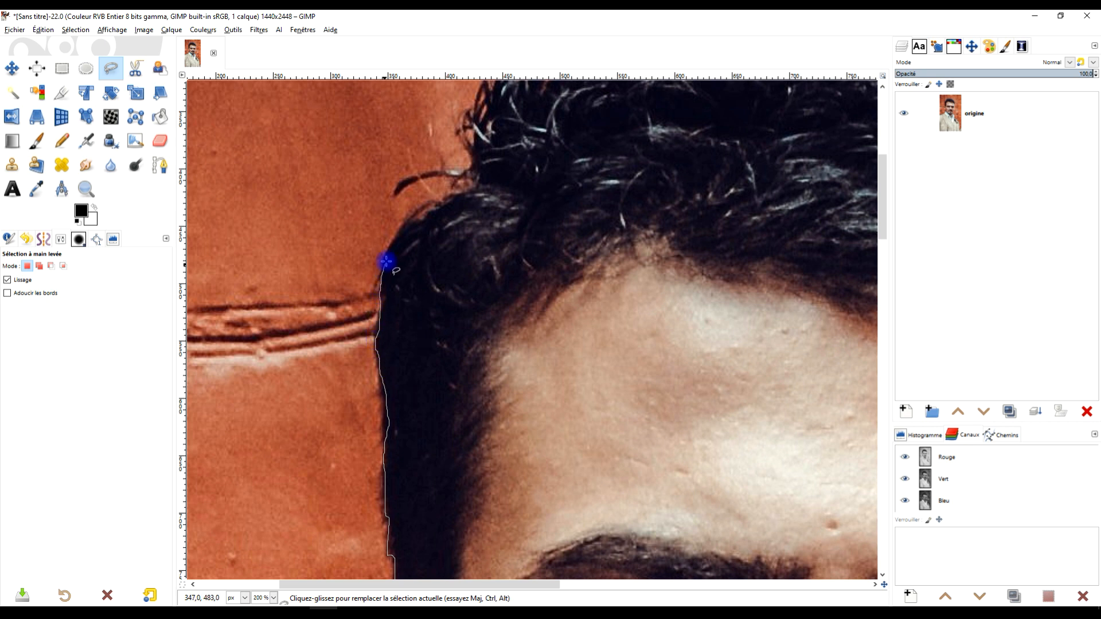
Trace the selection outline around the front curls and over the crown of the hair
left_click_drag(629, 109, 539, 338)
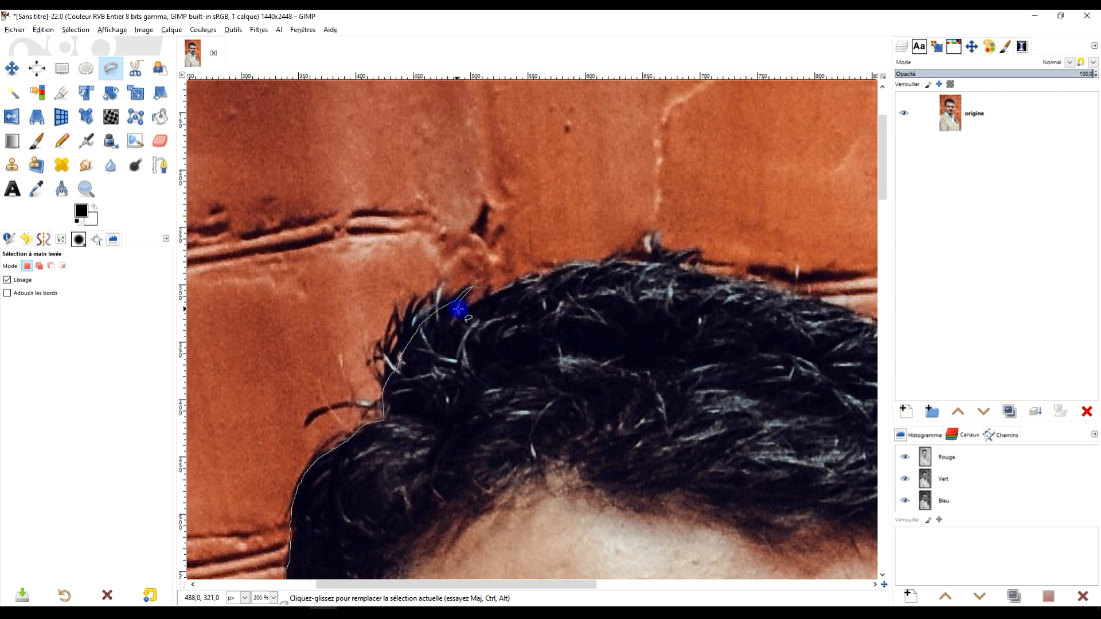
left_click_drag(539, 277, 573, 265)
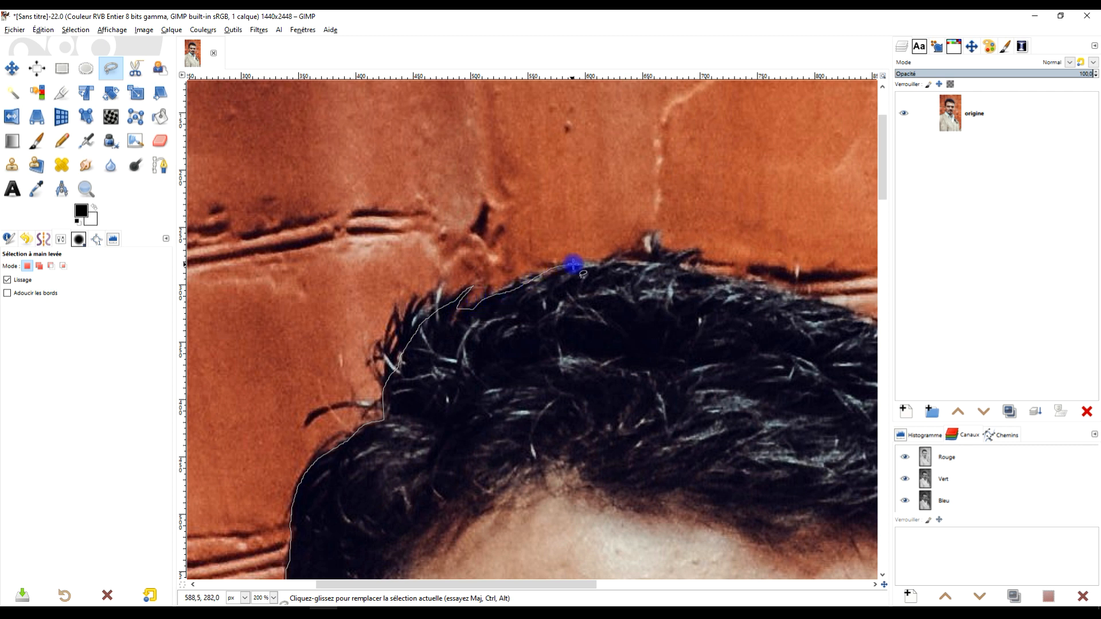
left_click_drag(727, 318, 453, 315)
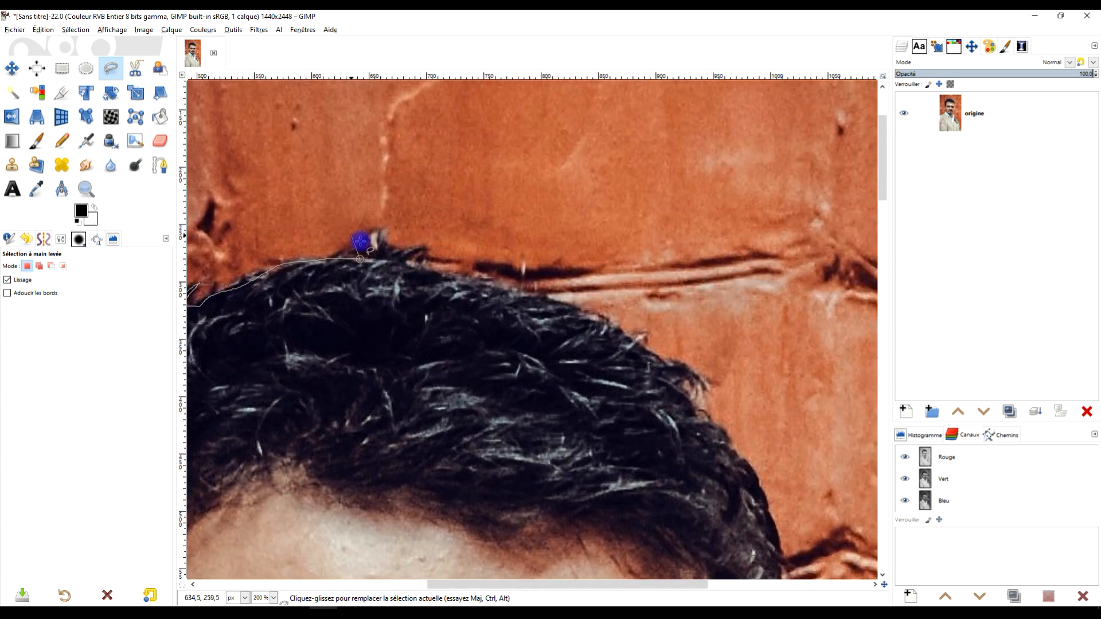
left_click_drag(430, 274, 552, 306)
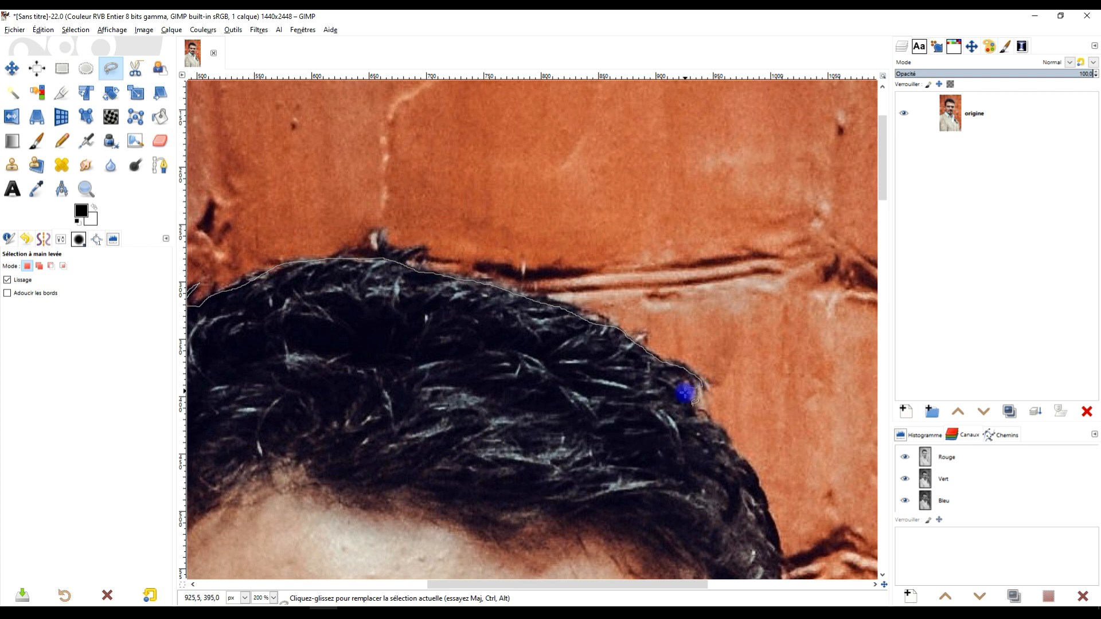
Extend the selection outline down the far side of the hair to the top of the second ear
left_click_drag(658, 448, 381, 141)
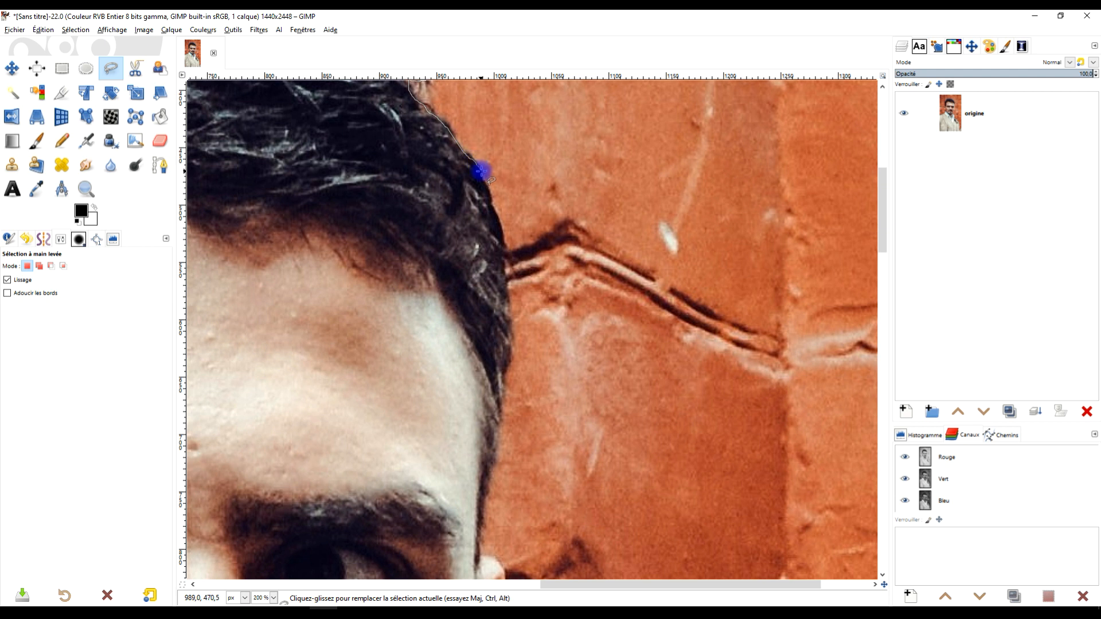
left_click_drag(502, 274, 510, 304)
mouse_move(509, 350)
left_mouse_down()
mouse_move(498, 413)
mouse_move(472, 403)
mouse_move(419, 222)
mouse_move(420, 189)
mouse_move(441, 157)
mouse_move(416, 295)
left_mouse_up()
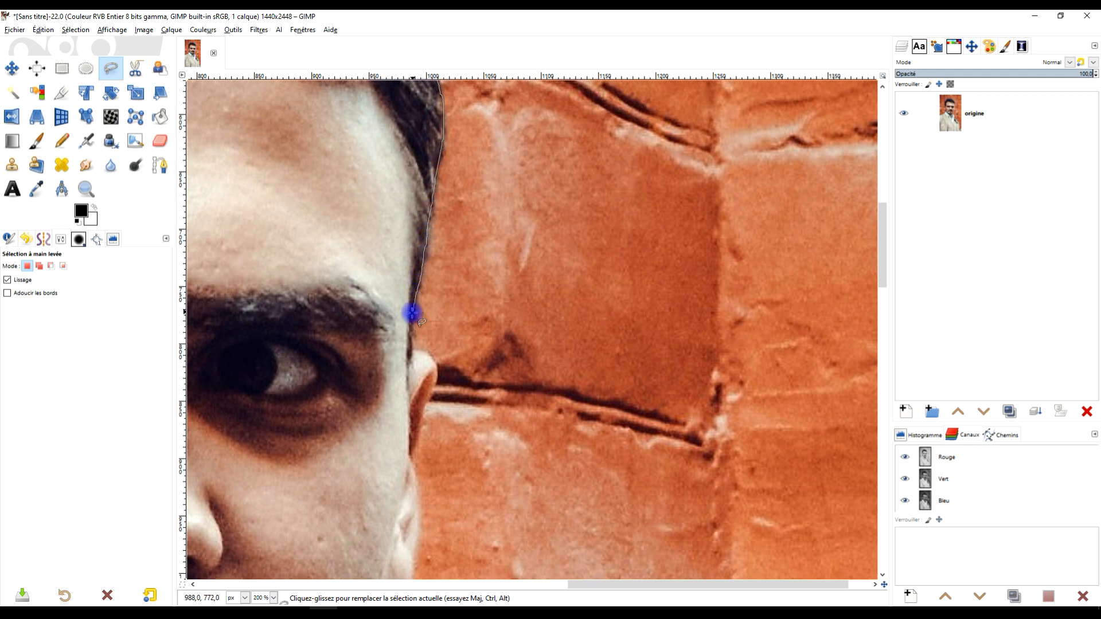
left_click_drag(420, 350, 428, 355)
Trace the outline around the second ear down to below its lobe
mouse_move(393, 393)
left_mouse_down()
mouse_move(373, 369)
mouse_move(351, 225)
left_mouse_up()
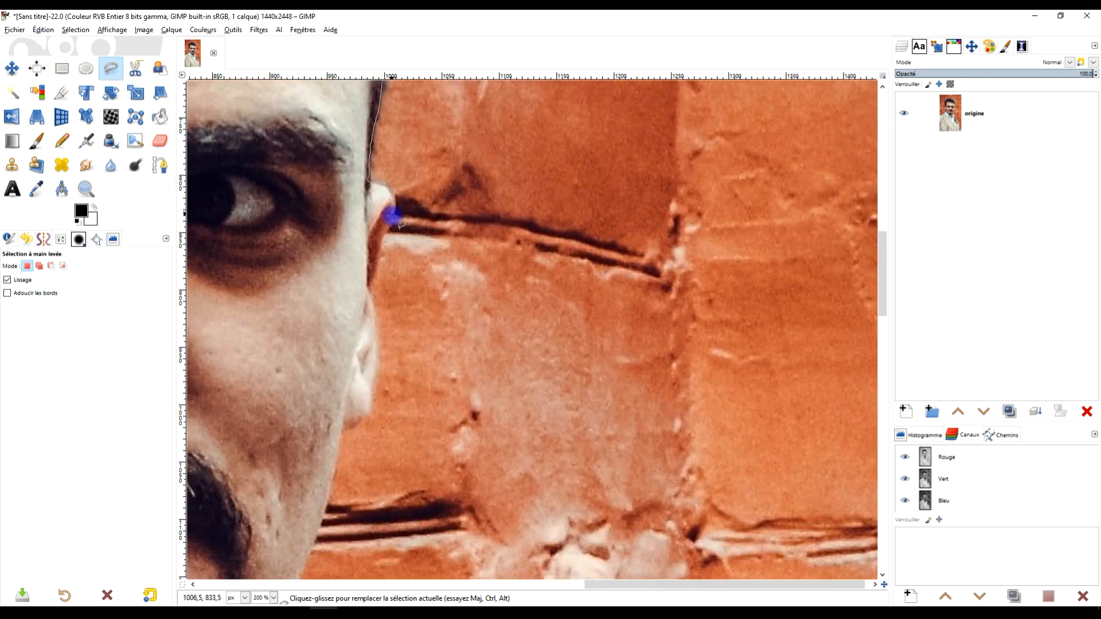
left_click(392, 219)
left_click(377, 253)
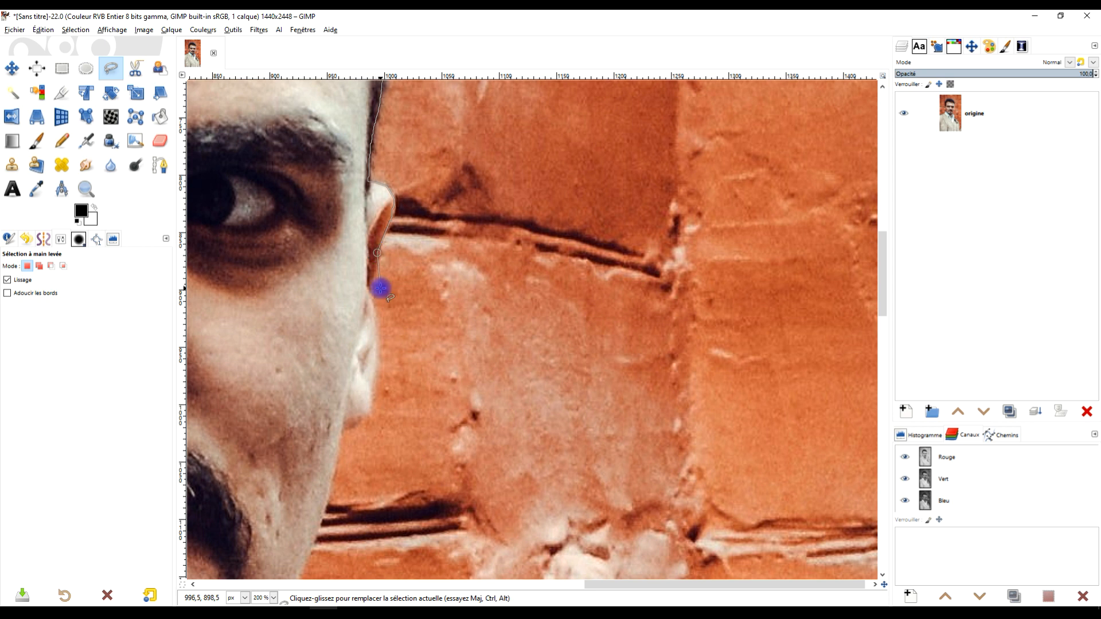
left_click(370, 290)
scroll(332, 335, "down", 4)
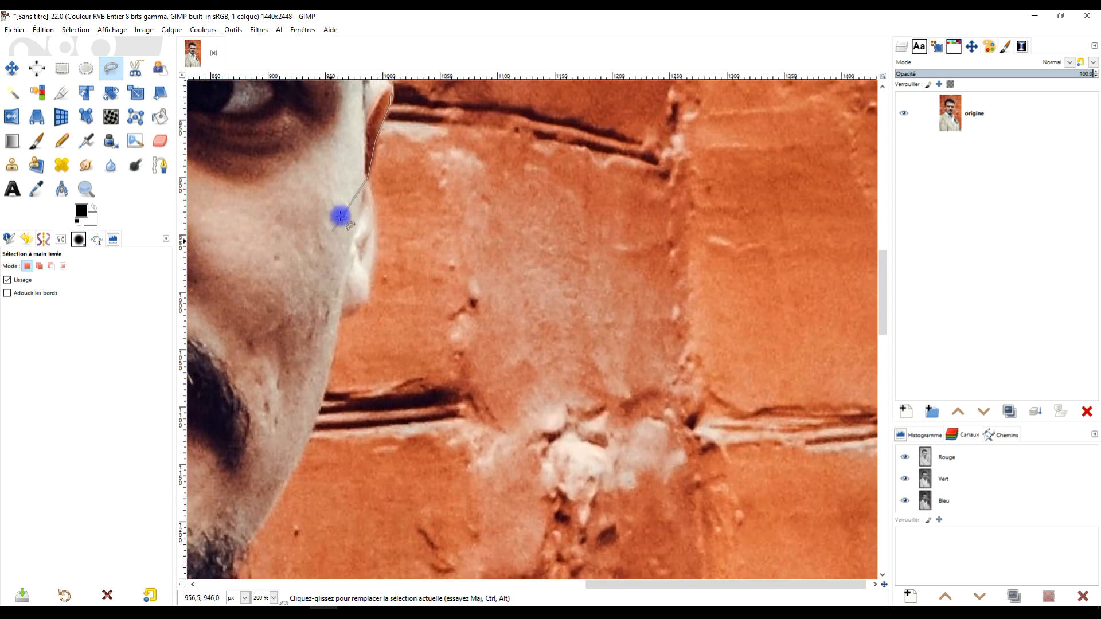
left_click_drag(373, 209, 367, 281)
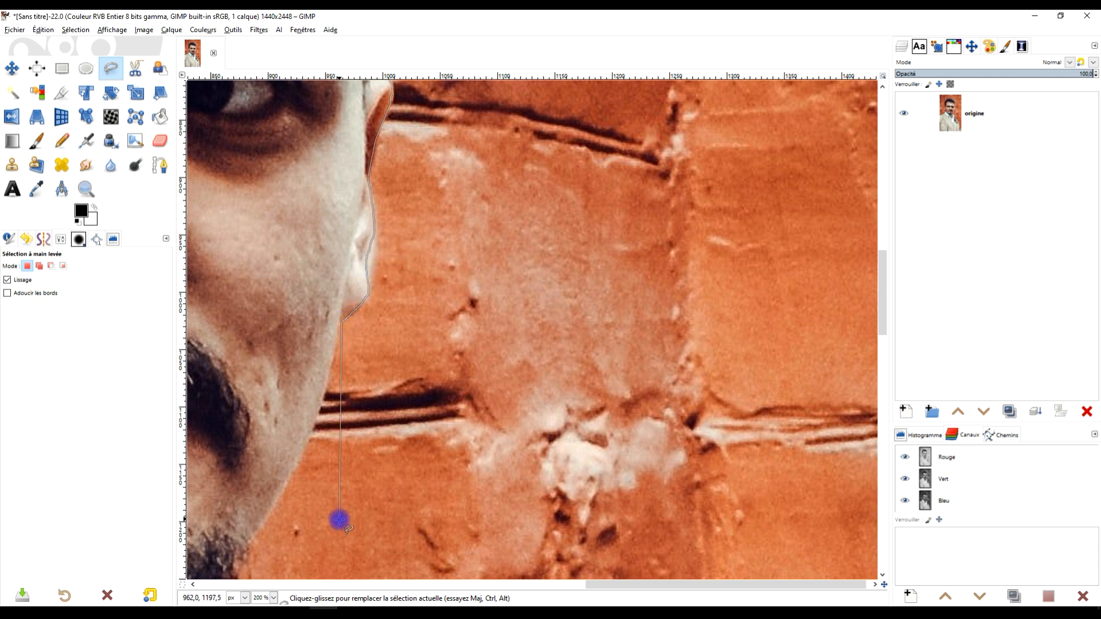
Continue the outline down the cheek and along the bearded jaw to where it meets the shirt collar
left_click_drag(339, 520, 505, 320)
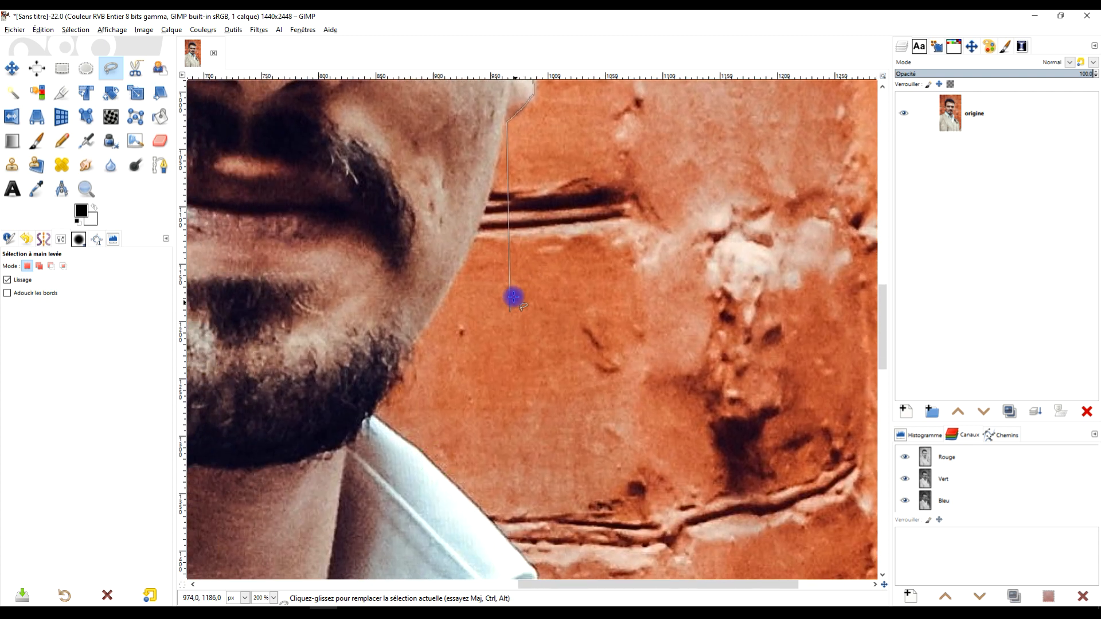
left_click(496, 167)
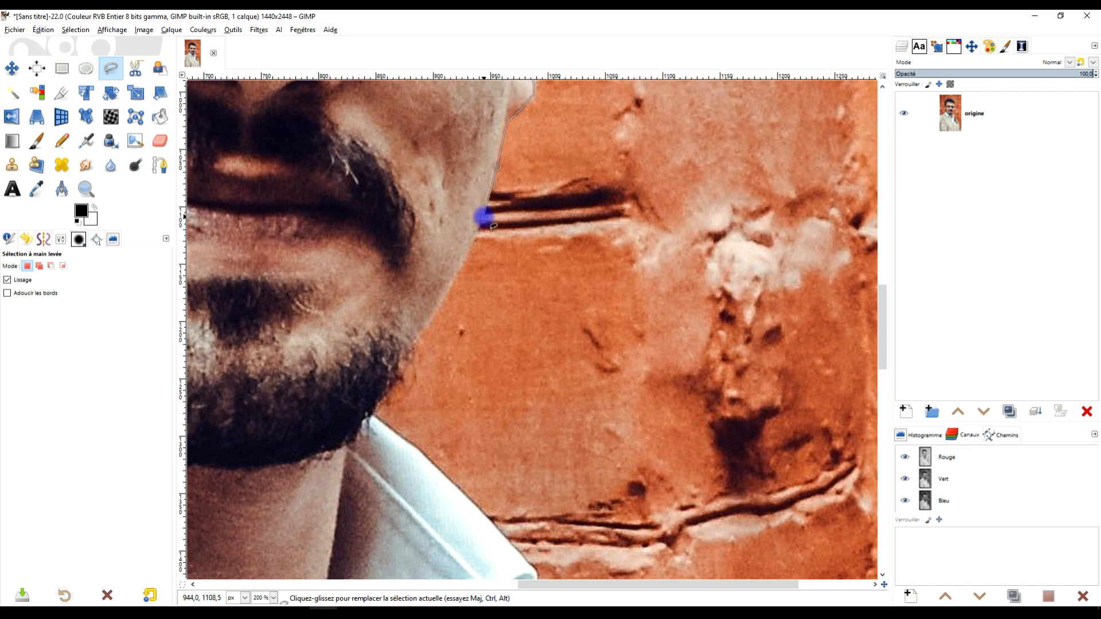
left_click(463, 268)
left_click(436, 313)
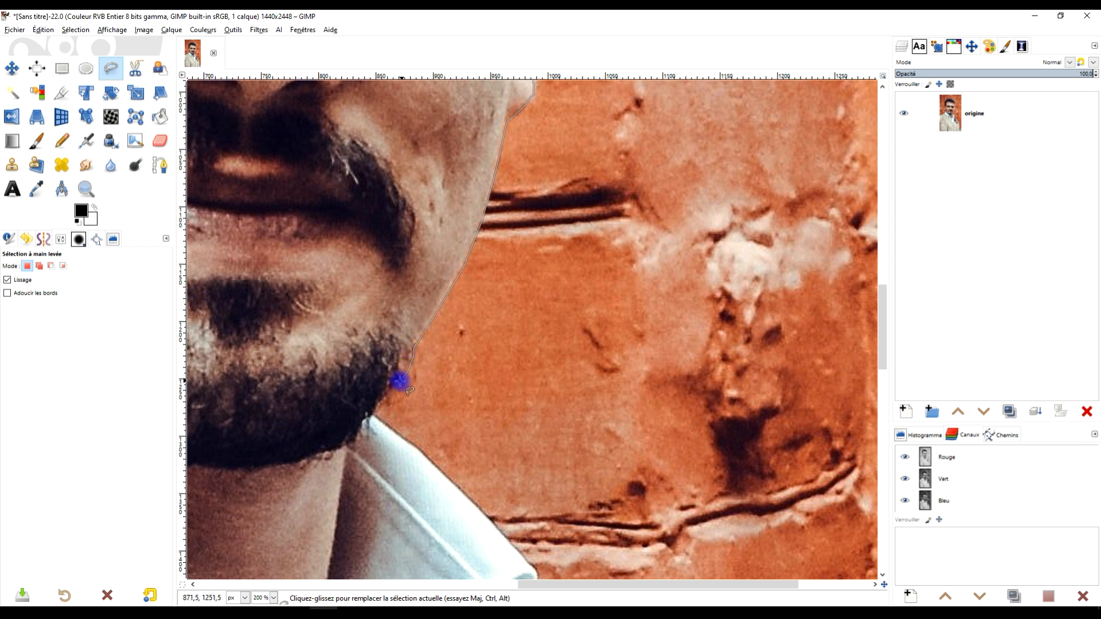
left_click(376, 415)
Trace the outline along the upper edge of the shirt collar and around its folded corner
left_click_drag(456, 496, 426, 320)
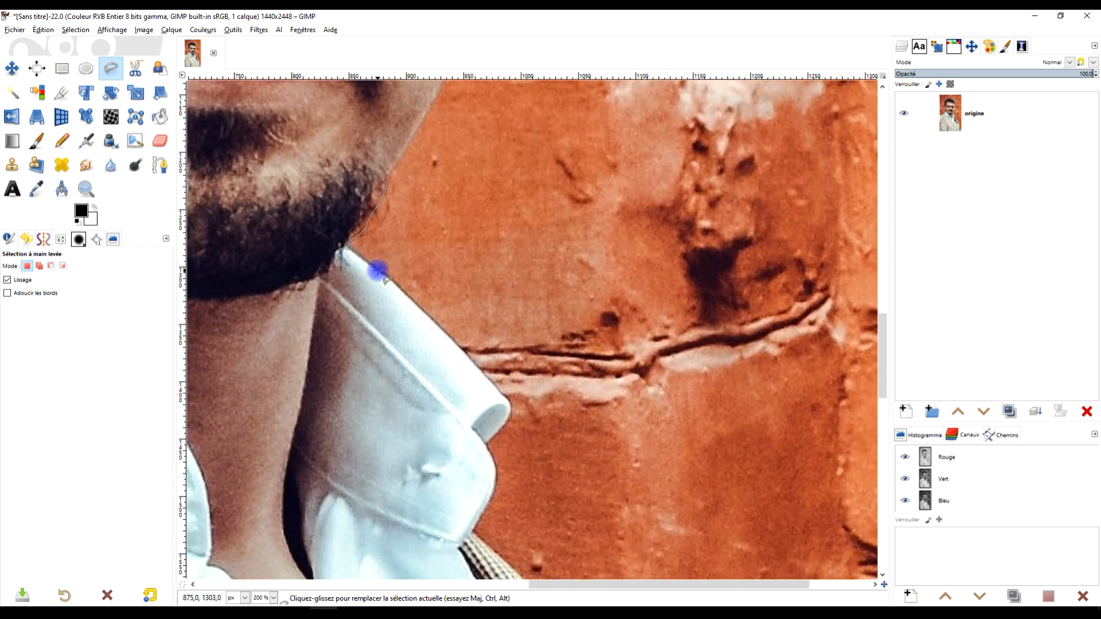
left_click(377, 270)
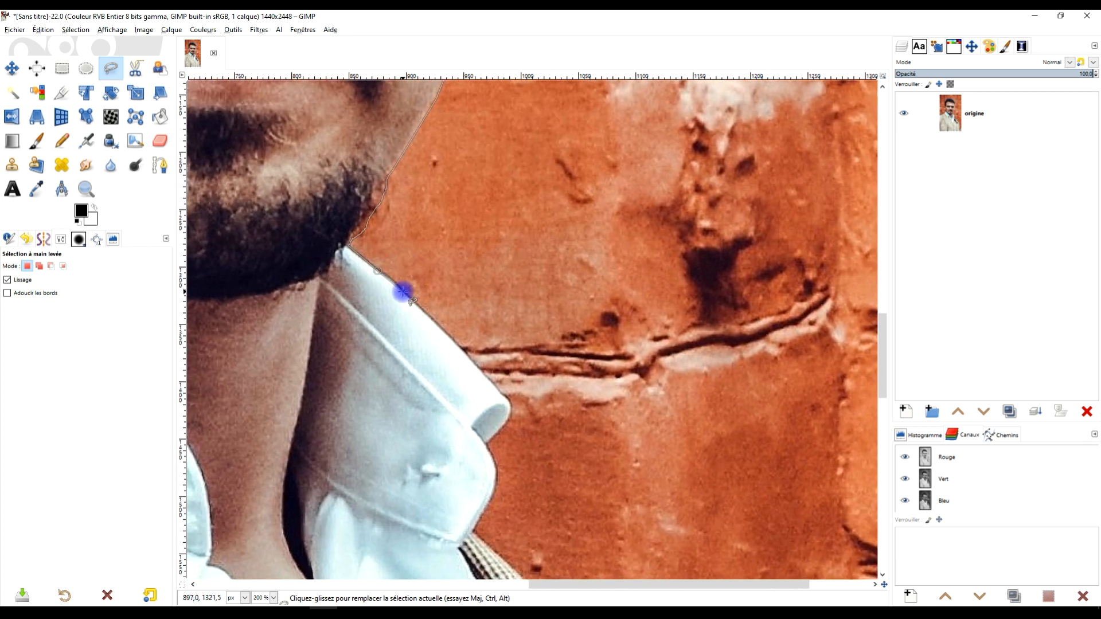
left_click(404, 291)
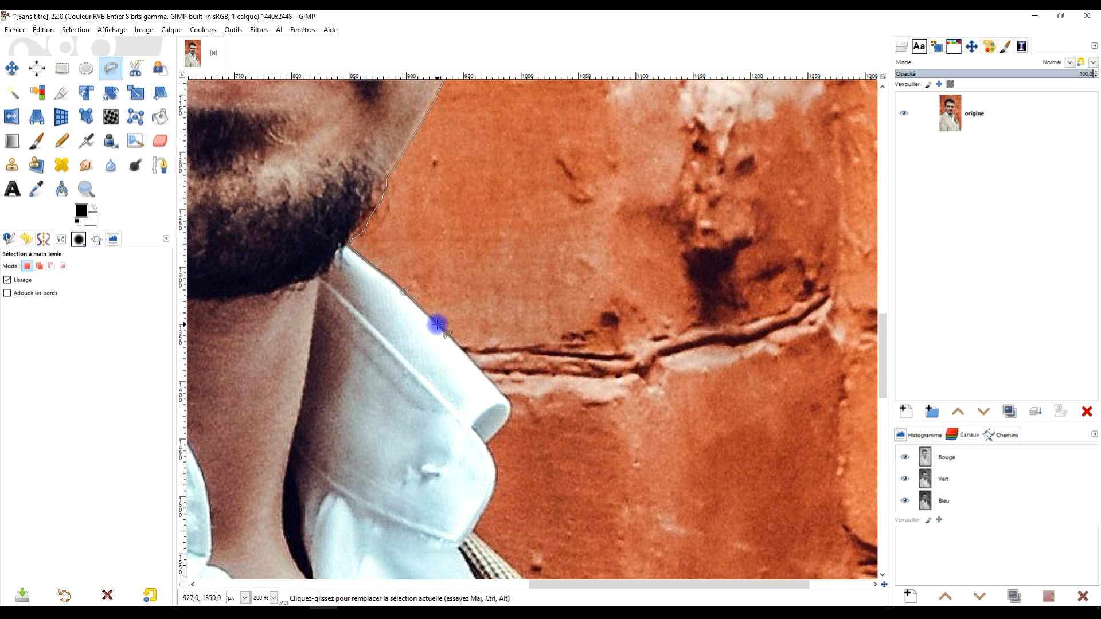
left_click(440, 325)
left_click(486, 378)
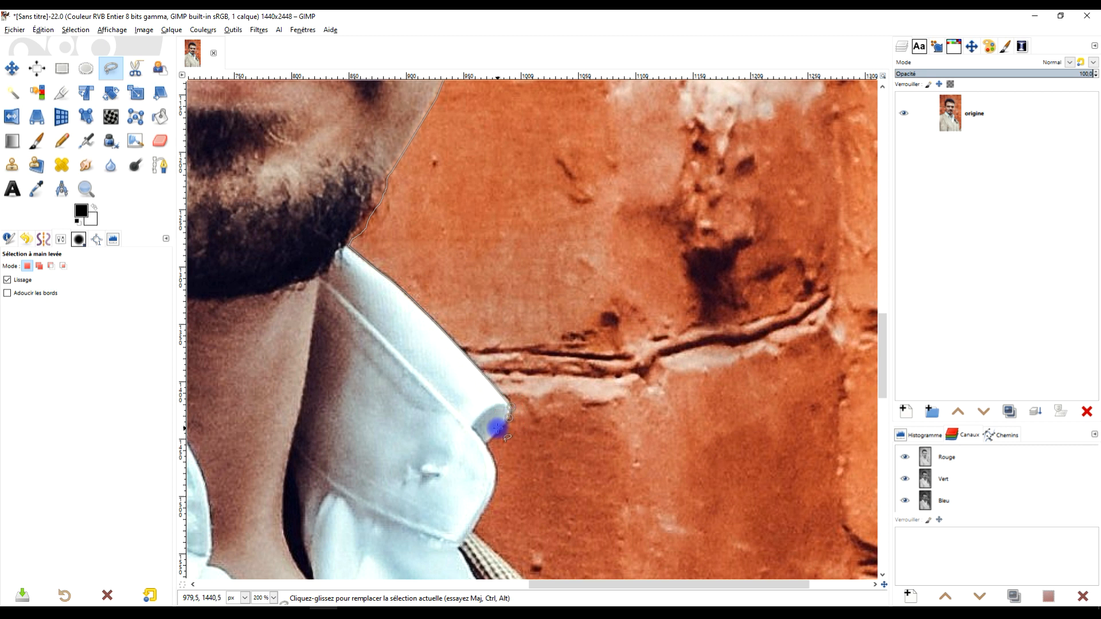
left_click(497, 428)
left_click(486, 443)
Follow the lower curve of the shirt collar with the outline to the start of the jacket collar
scroll(504, 514, "down", 5)
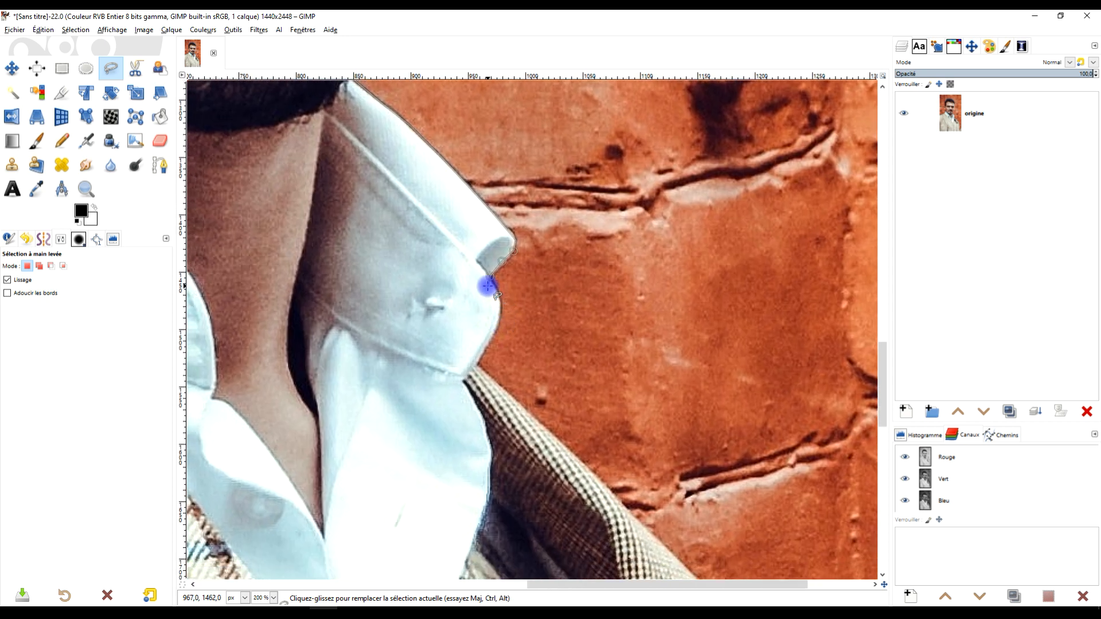
left_click(498, 295)
left_click(500, 310)
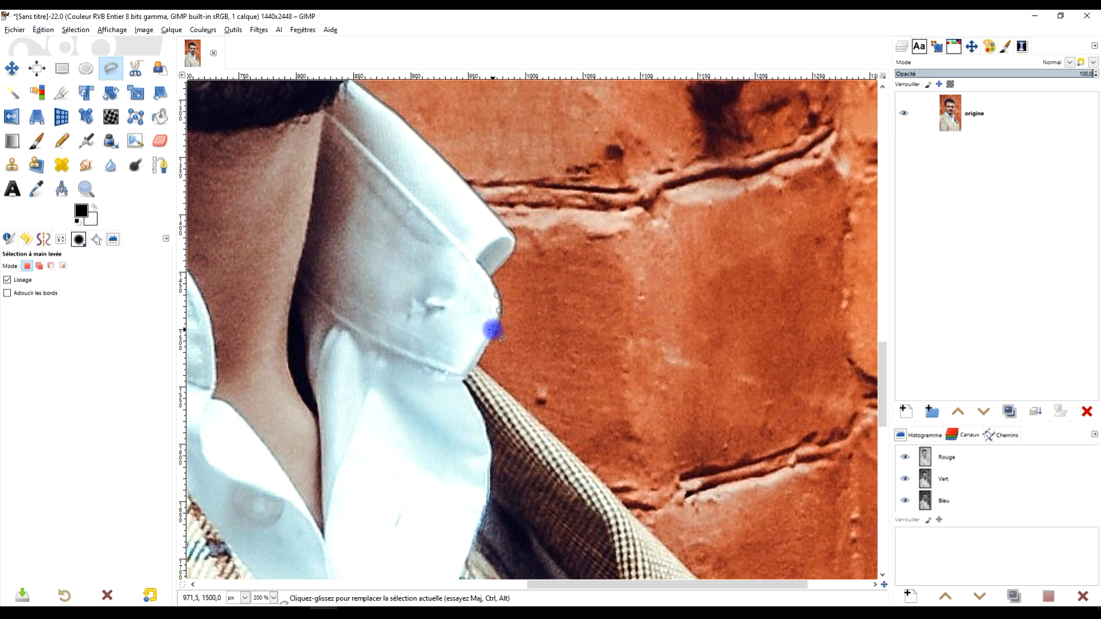
left_click(497, 330)
left_click(482, 350)
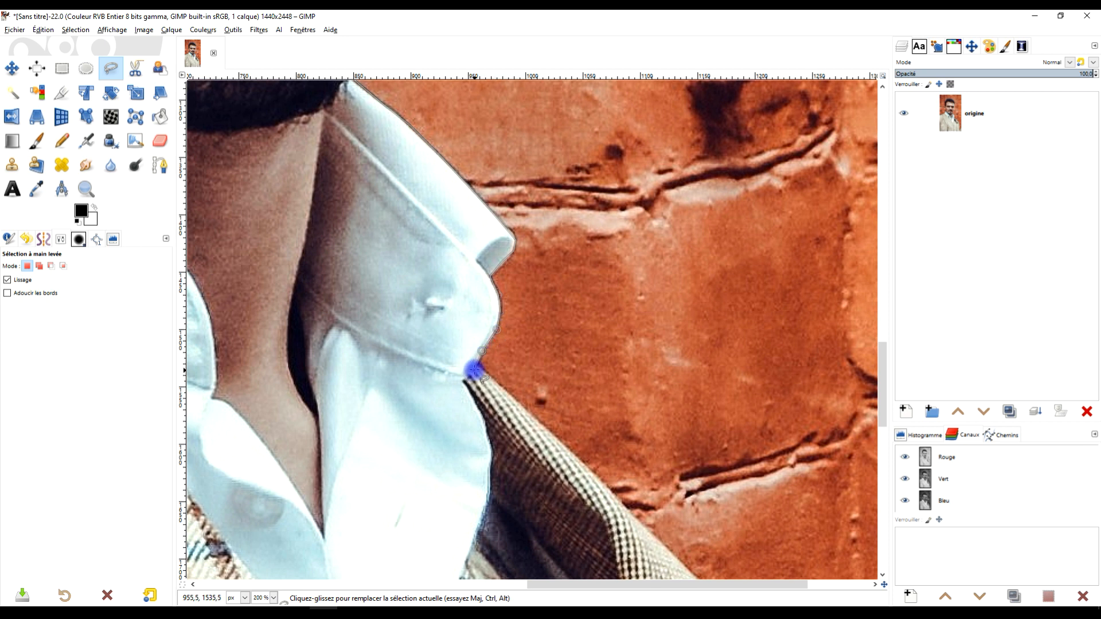
left_click(476, 364)
Extend the outline down the jacket collar, over the shoulder and onto the upper sleeve
left_click_drag(536, 409, 386, 202)
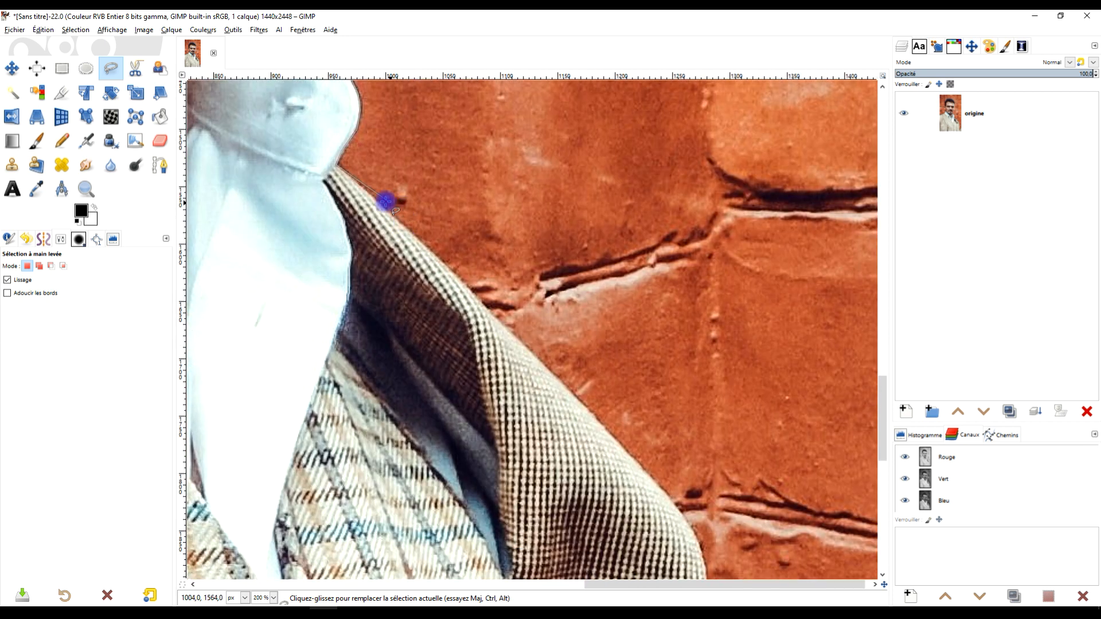
left_click(582, 404)
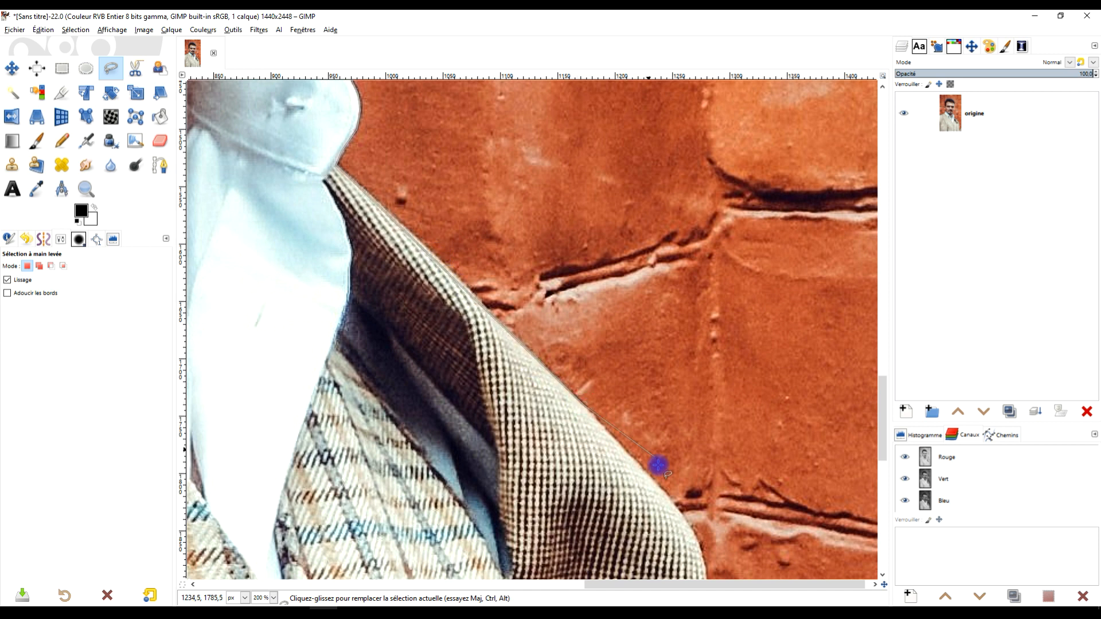
left_click(652, 480)
left_click_drag(688, 518, 616, 268)
left_click(623, 280)
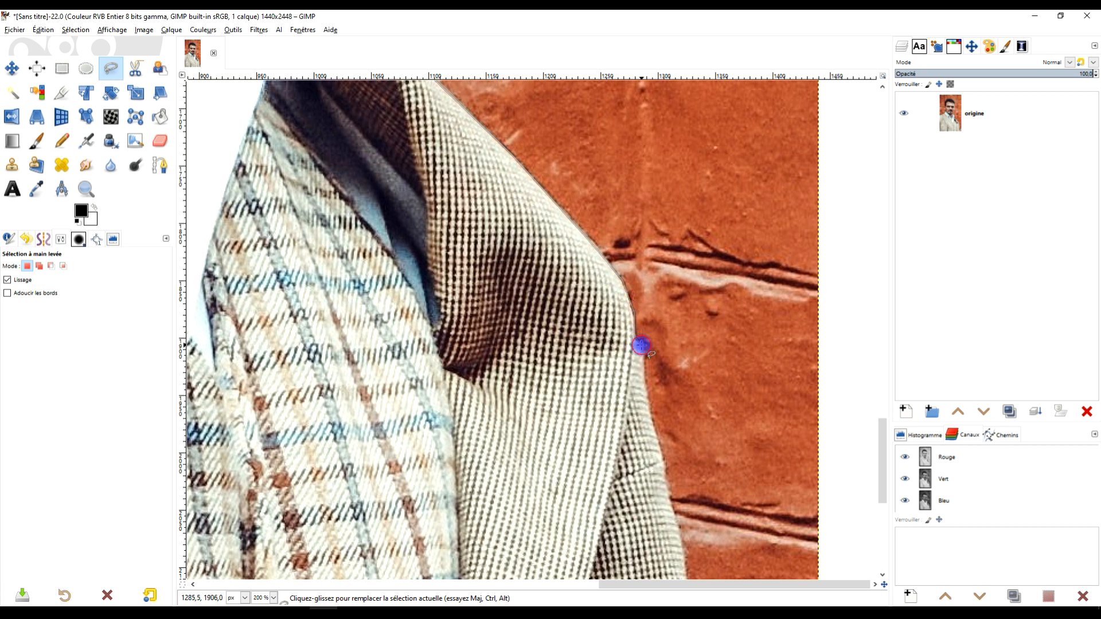
left_click(666, 458)
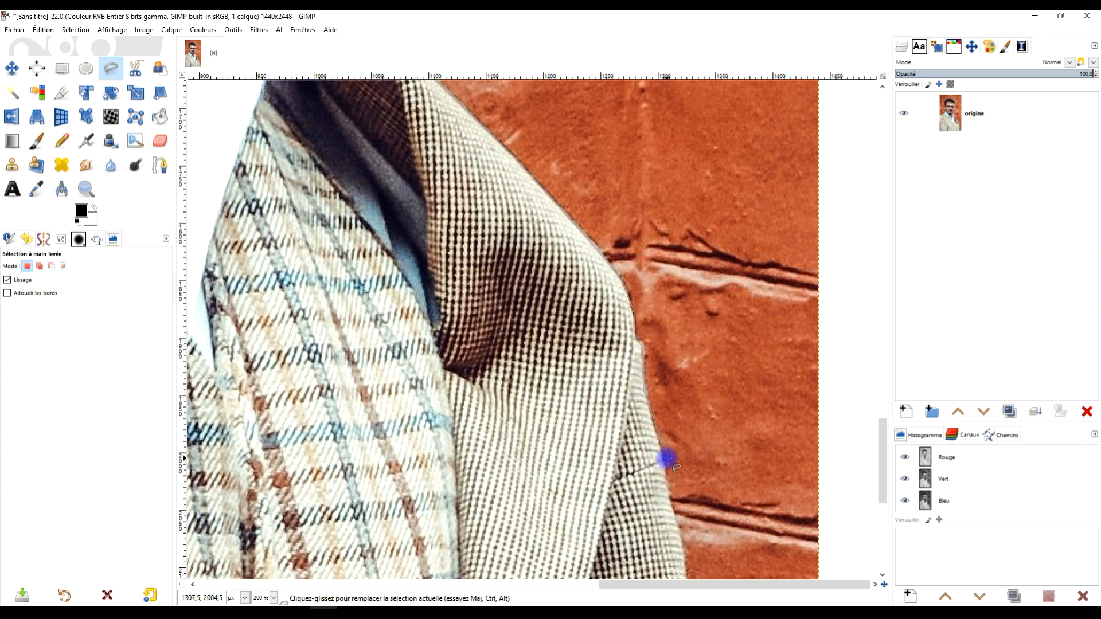
Trace the outer edge of the jacket down past the photo's bottom edge, leaving out the separate fabric in the corner
mouse_move(688, 520)
left_mouse_down()
mouse_move(660, 173)
mouse_move(658, 246)
left_mouse_up()
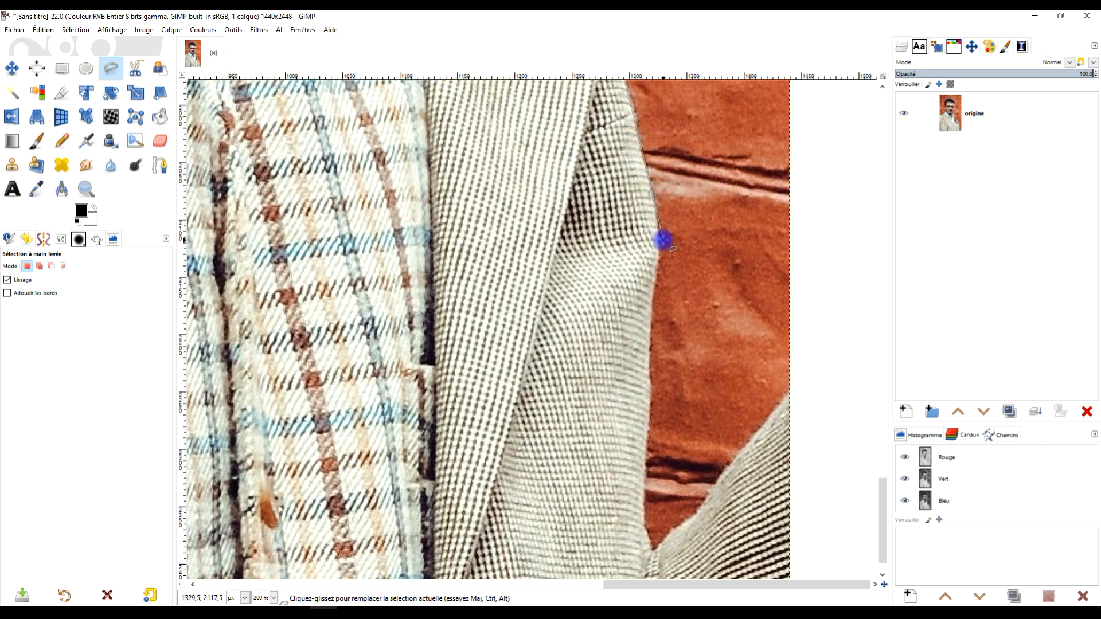
left_click(660, 242)
left_click_drag(654, 286, 643, 364)
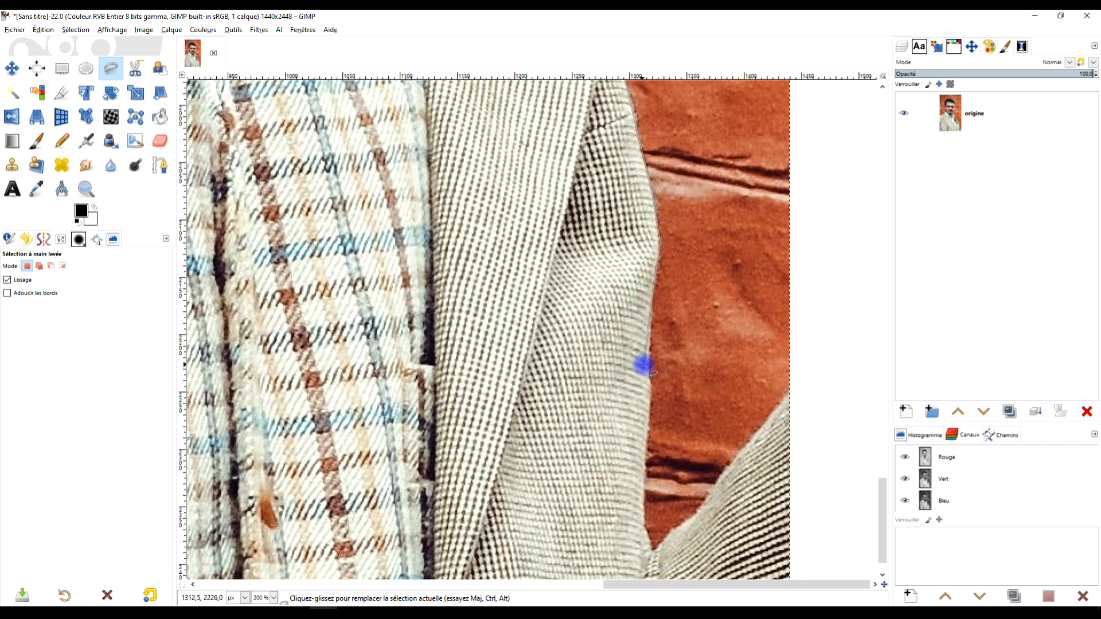
left_click_drag(684, 457, 585, 306)
scroll(634, 187, "down", 3)
scroll(585, 306, "up", 3)
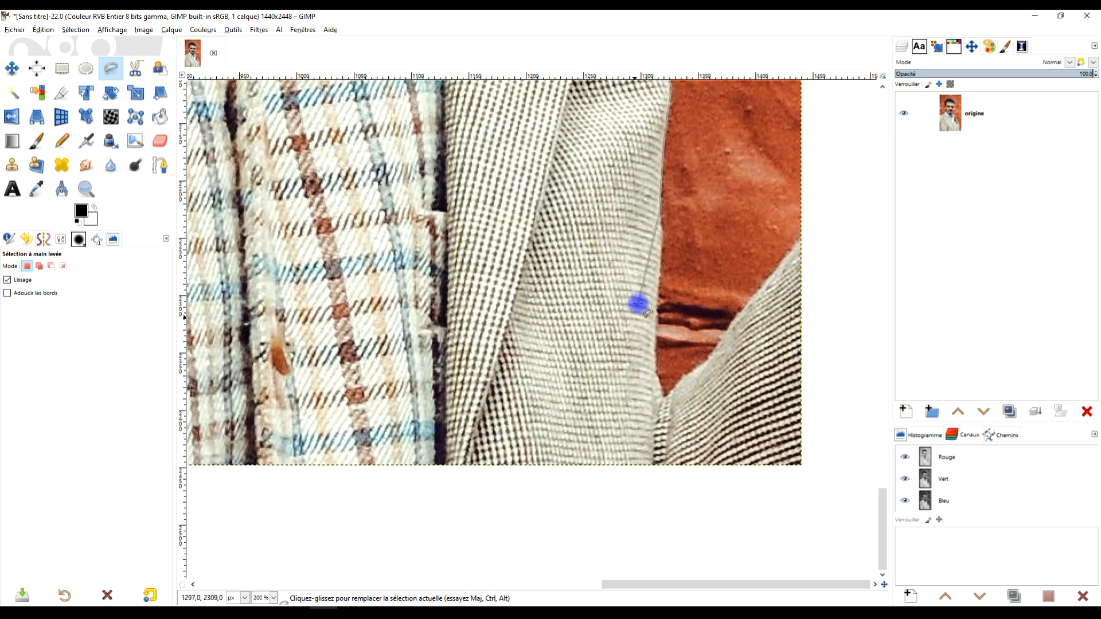
mouse_move(663, 251)
left_mouse_down()
mouse_move(648, 321)
mouse_move(662, 411)
mouse_move(638, 473)
mouse_move(648, 501)
left_mouse_up()
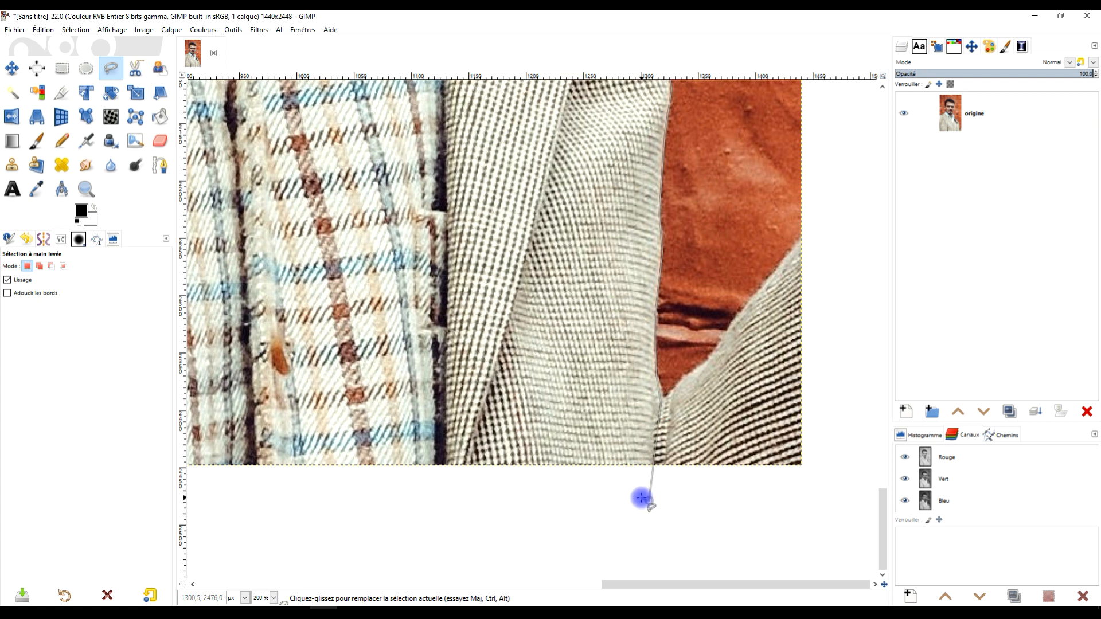
Route the outline outside the canvas around the photo's lower-left corner and close it at its starting point on the shoulder
scroll(642, 498, "down", 3)
left_click_drag(498, 501, 795, 401)
mouse_move(422, 411)
left_mouse_down()
mouse_move(399, 241)
mouse_move(394, 264)
mouse_move(461, 226)
mouse_move(406, 256)
left_mouse_up()
scroll(415, 327, "down", 3)
scroll(423, 246, "up", 6)
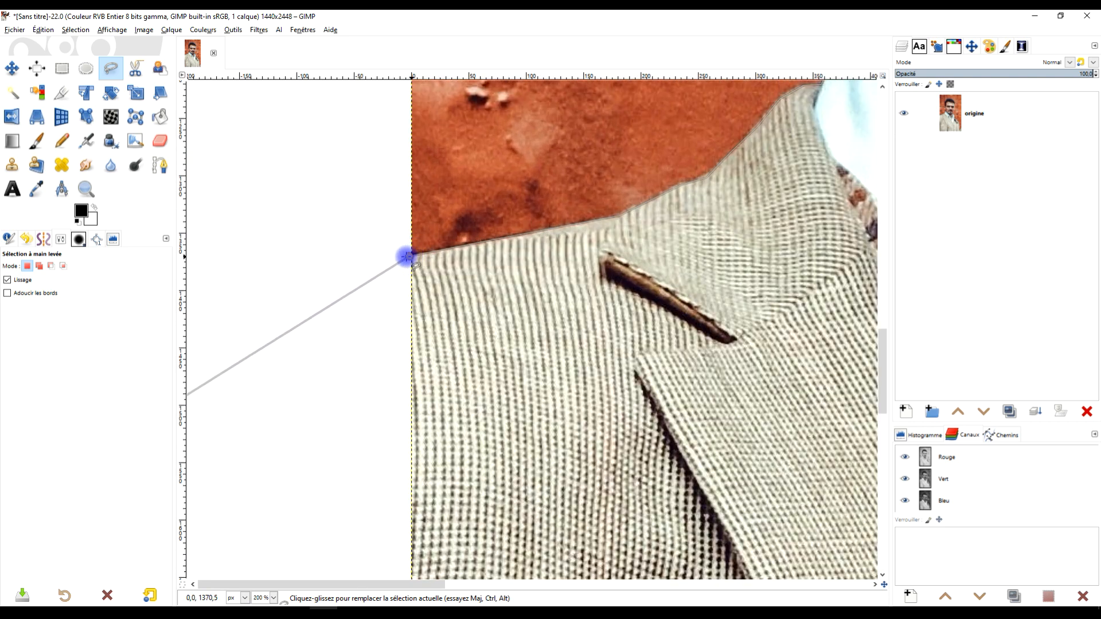
left_click(406, 257)
Add a layer mask to the origine layer, initialised from the current selection of the man
scroll(497, 253, "down", 3)
left_click_drag(641, 305, 423, 315)
scroll(421, 314, "down", 2)
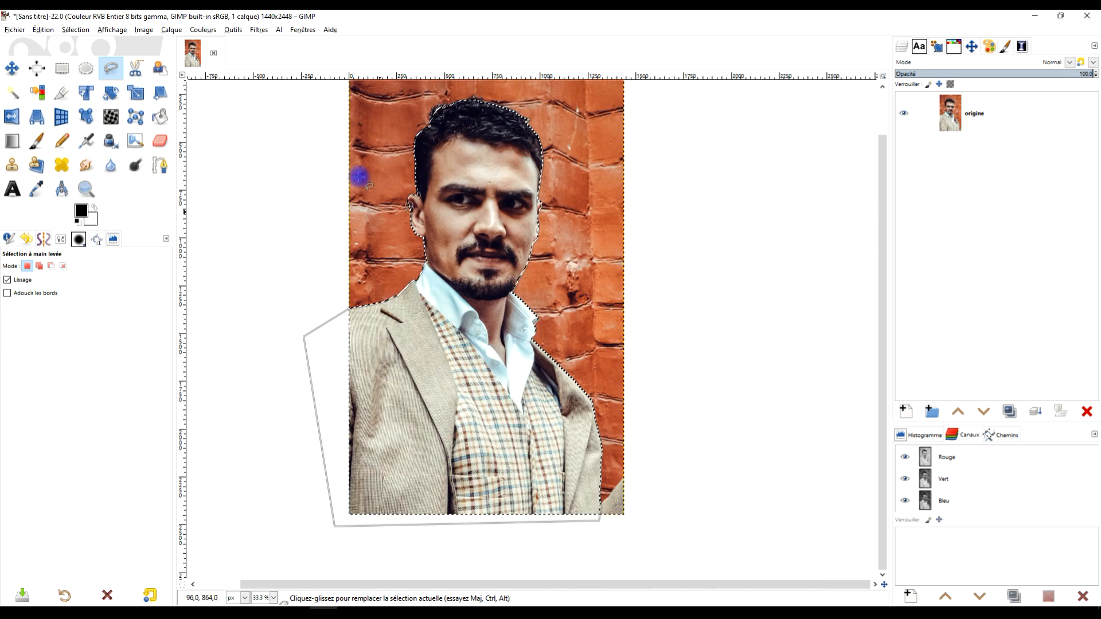
scroll(471, 188, "up", 3)
scroll(528, 229, "down", 1)
scroll(521, 226, "down", 1)
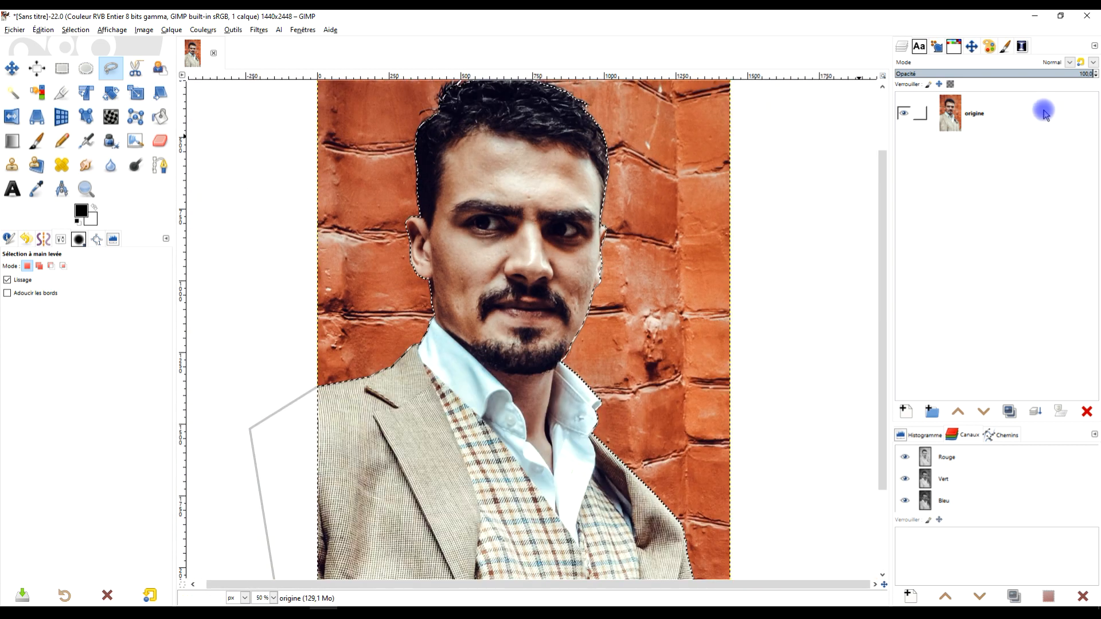
right_click(952, 111)
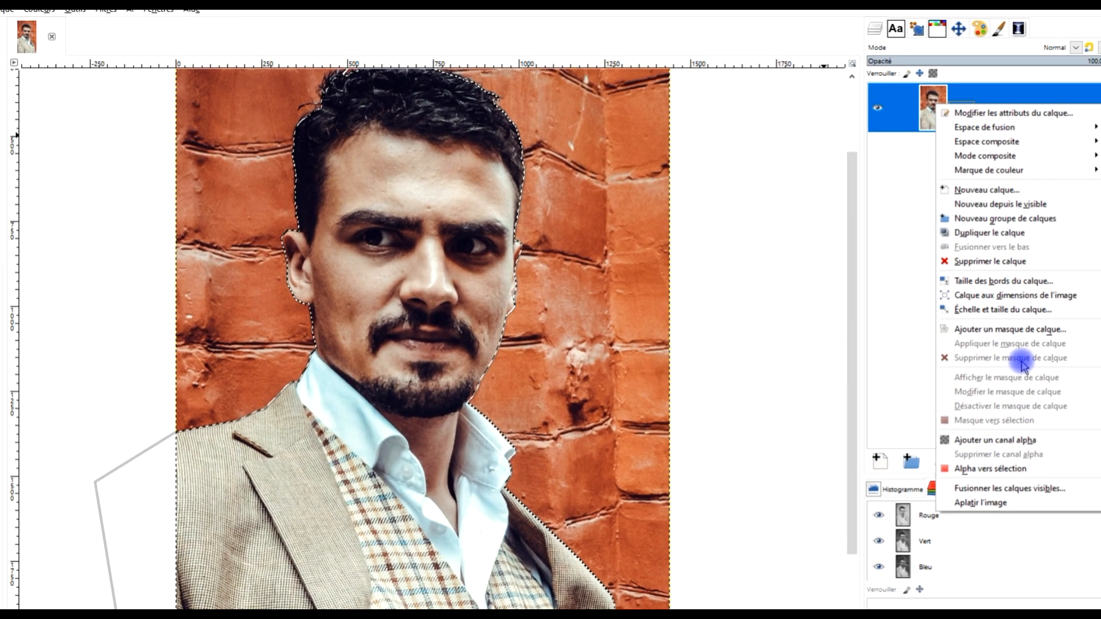
left_click(1009, 329)
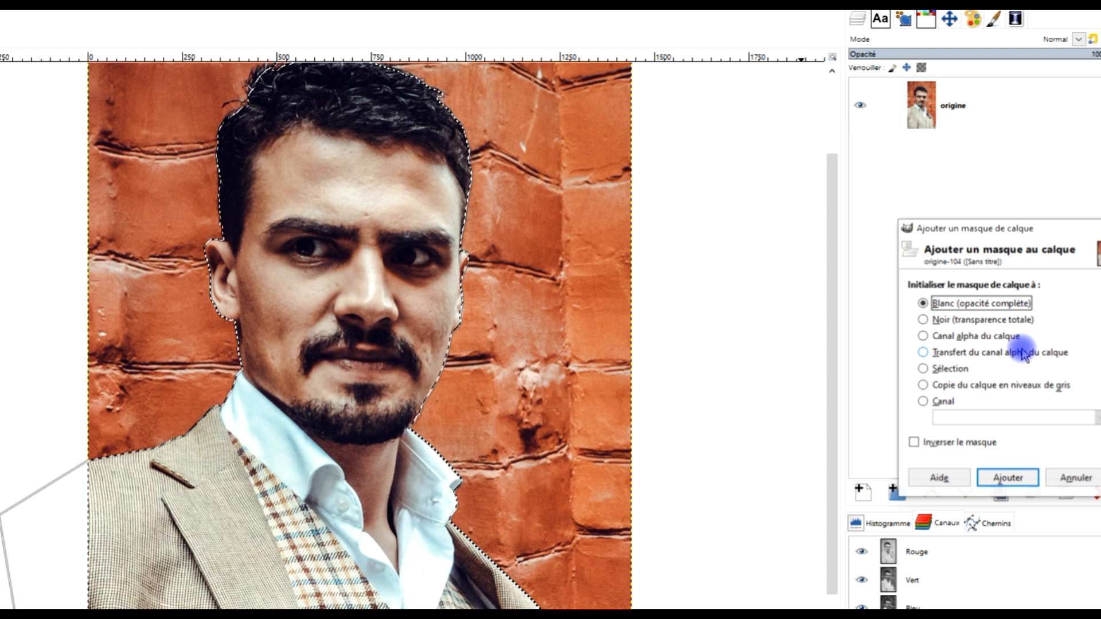
left_click(947, 369)
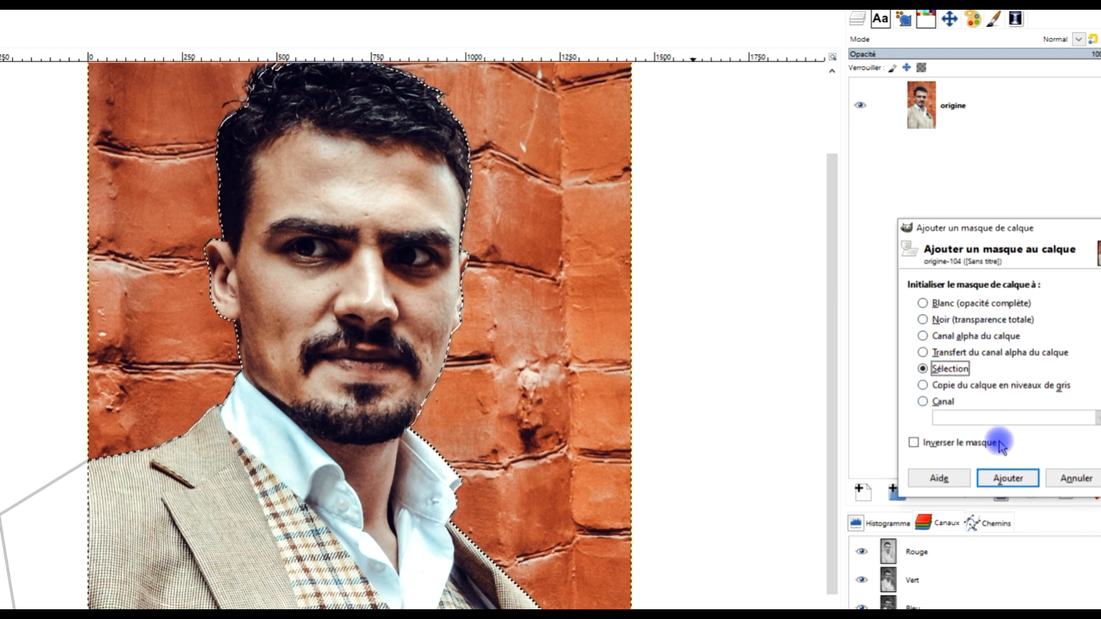
left_click(1001, 478)
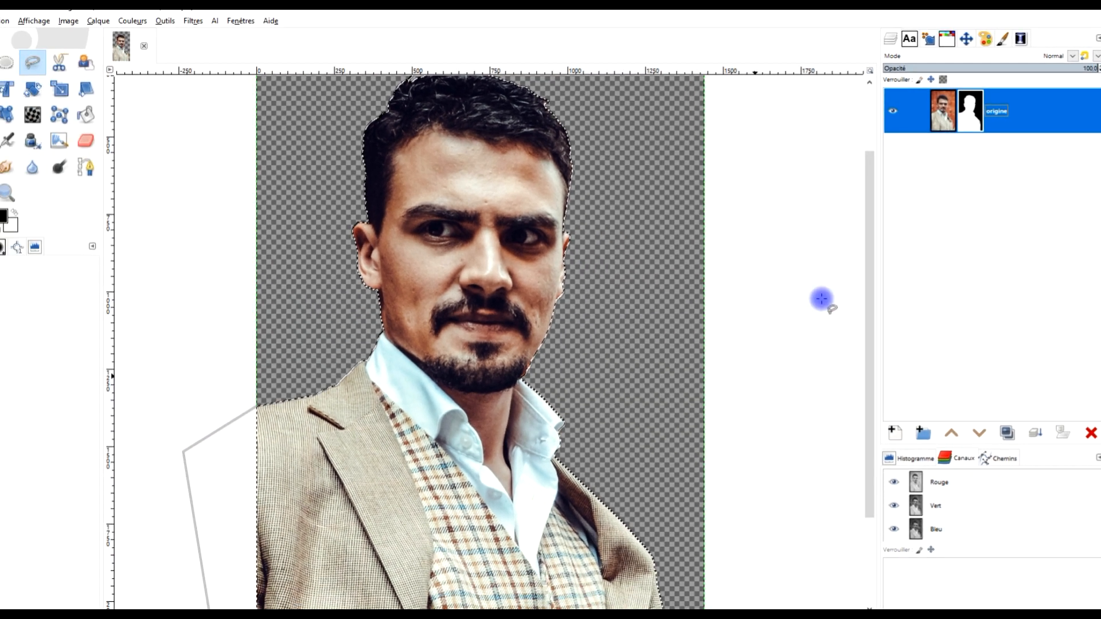
Clear the selection around the man
scroll(467, 239, "up", 2)
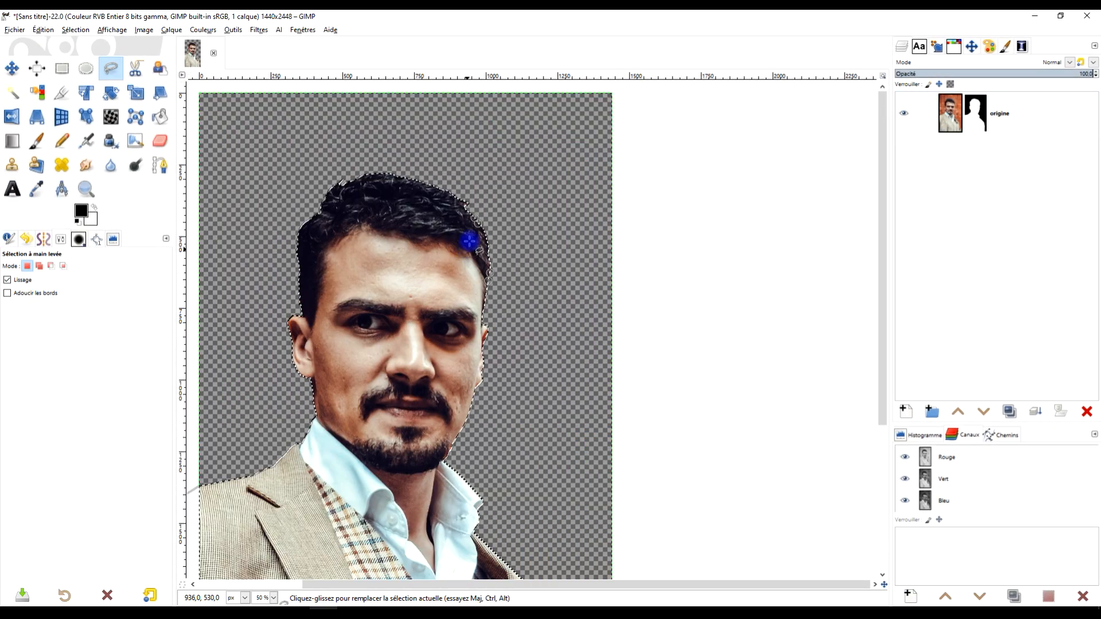
left_click(74, 32)
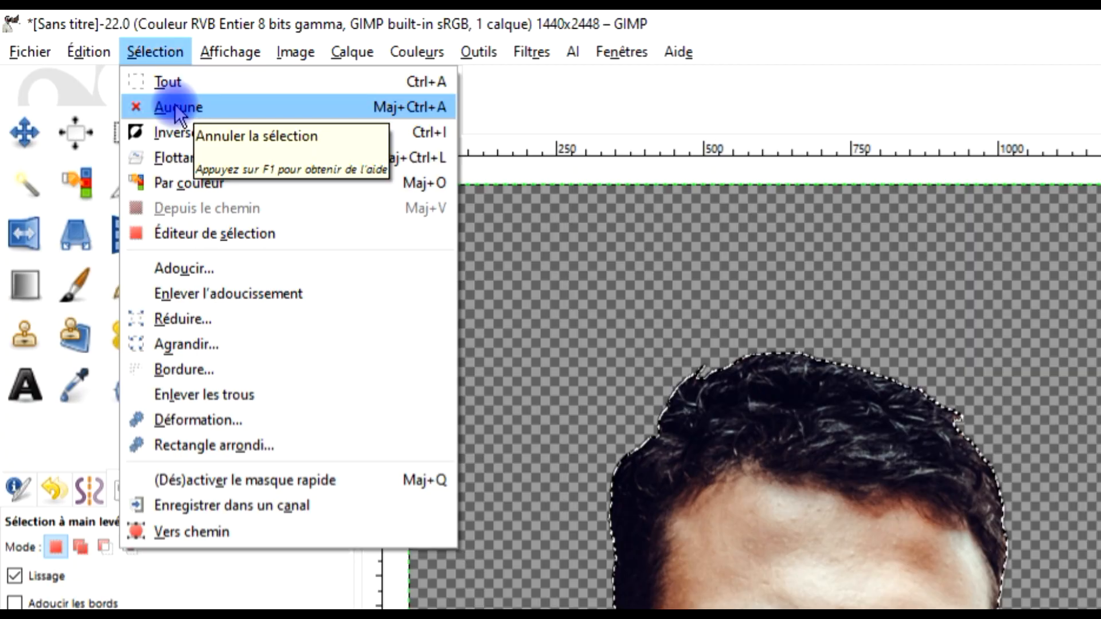
left_click(175, 109)
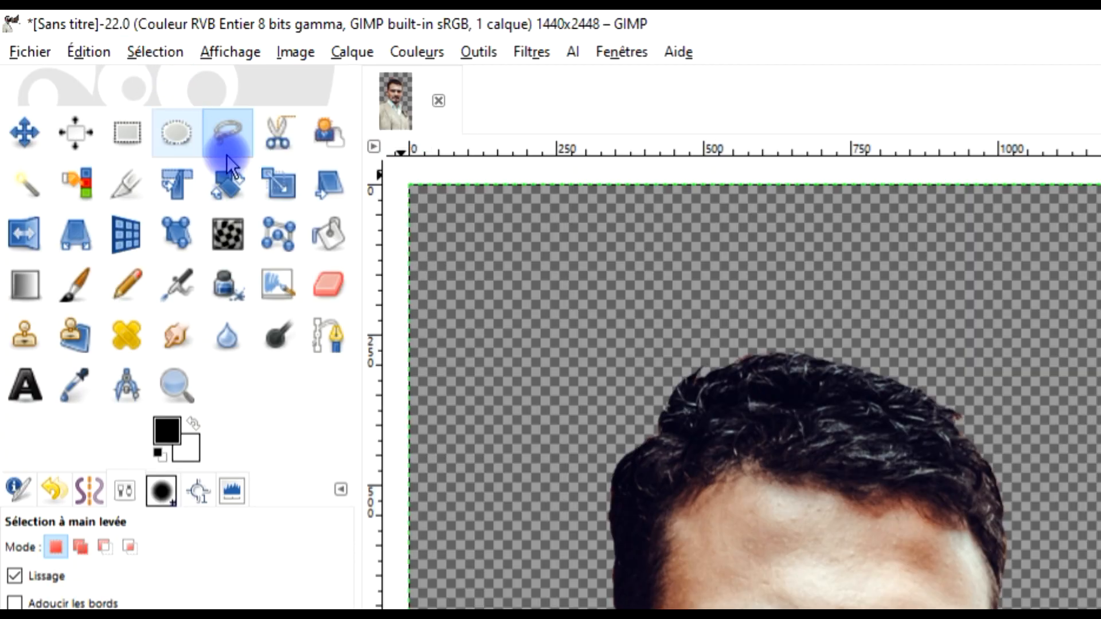
scroll(746, 372, "down", 3)
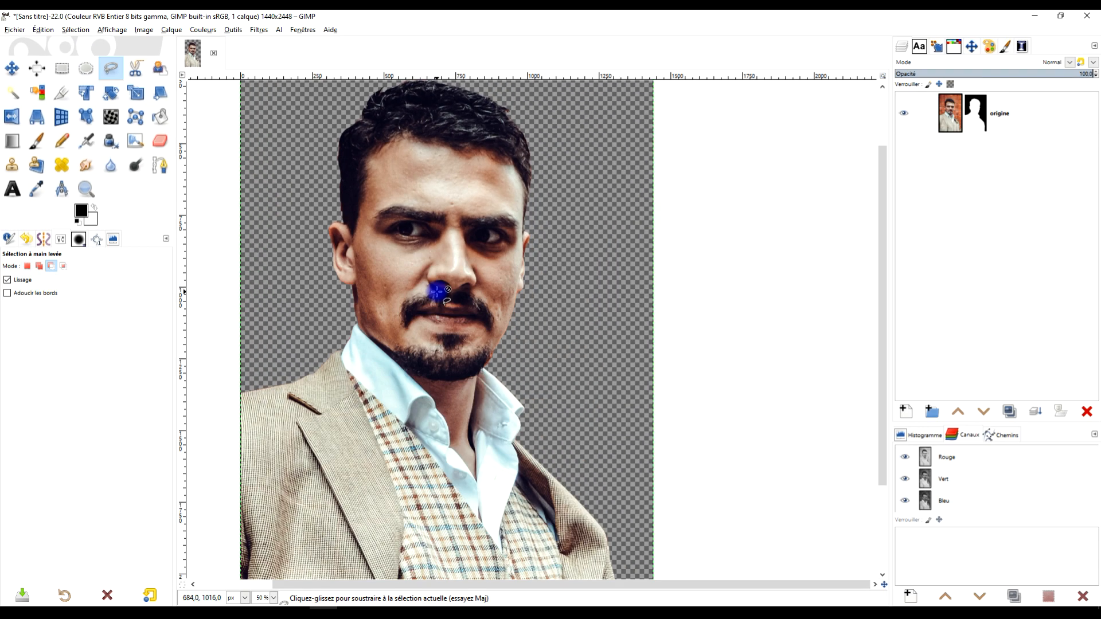
scroll(438, 292, "down", 2)
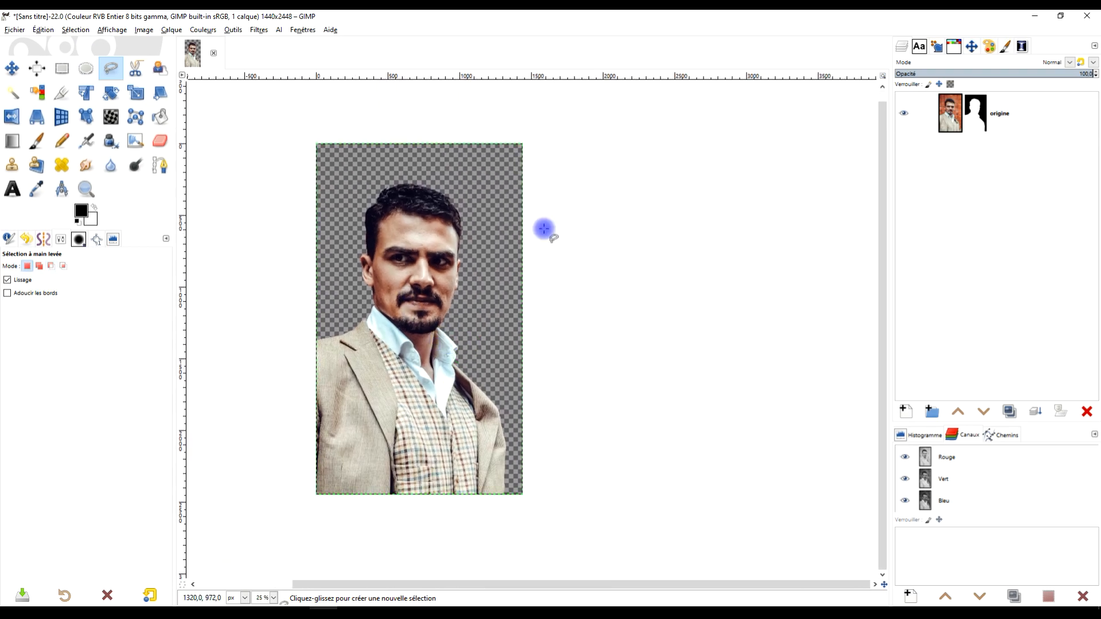
Create a white-filled layer named FOND BLANC and place it beneath the origine layer
left_click(951, 113)
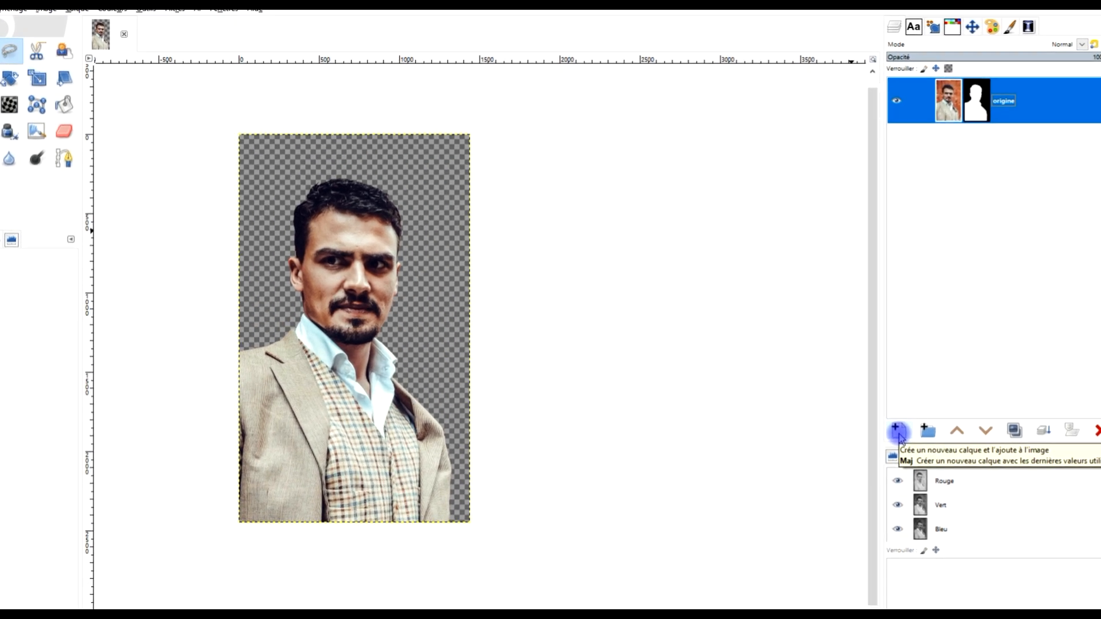
left_click(898, 432)
left_click_drag(795, 353, 843, 353)
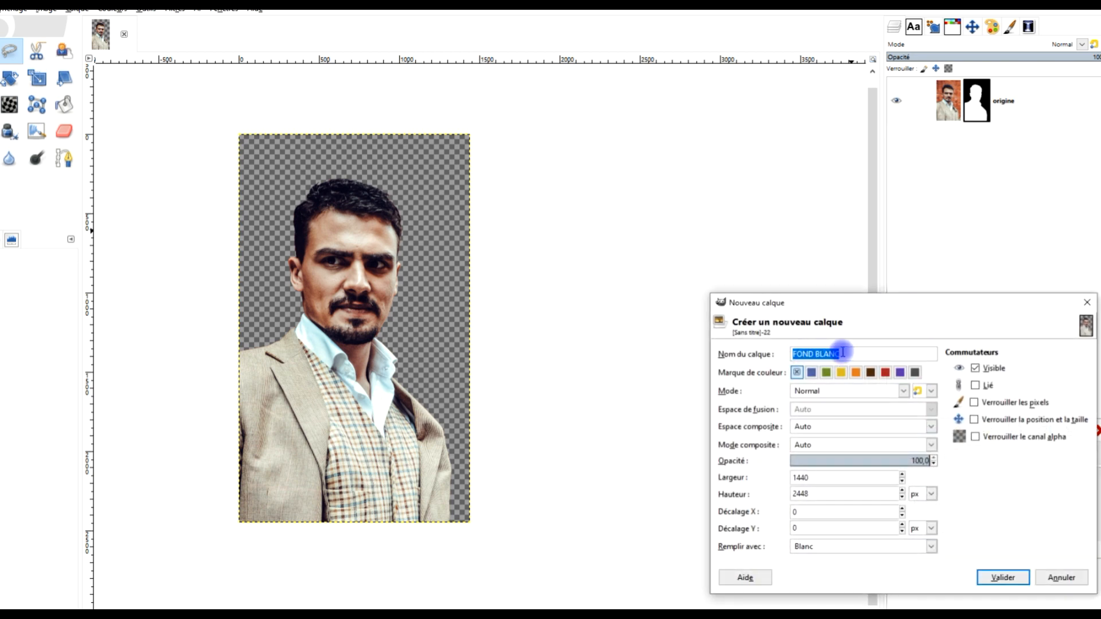
left_click(806, 548)
left_click(804, 595)
left_click(1003, 578)
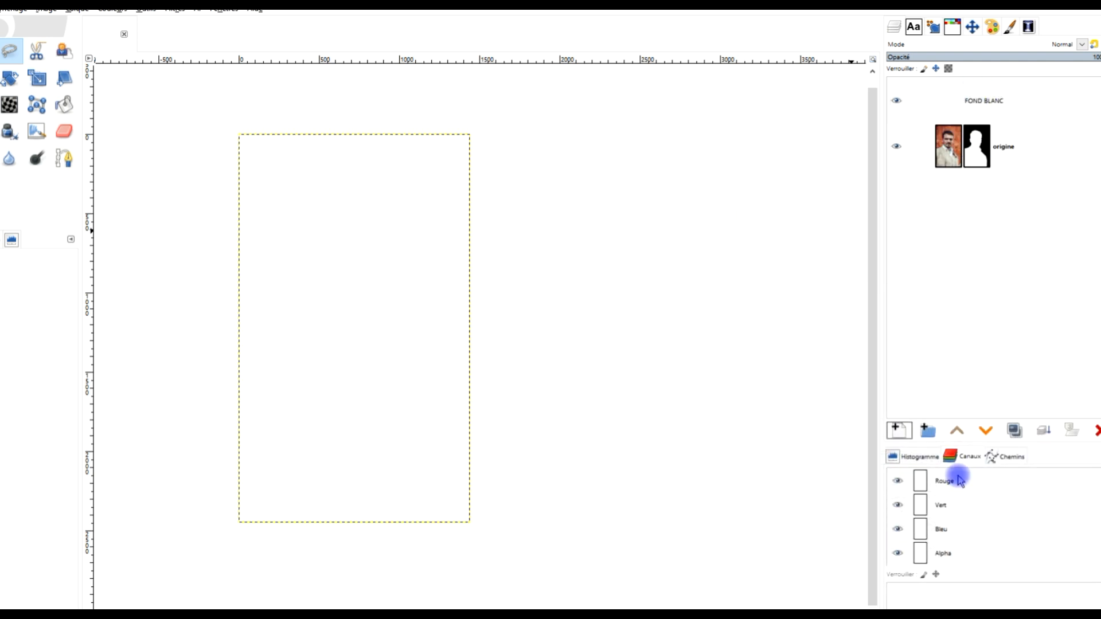
left_click(986, 431)
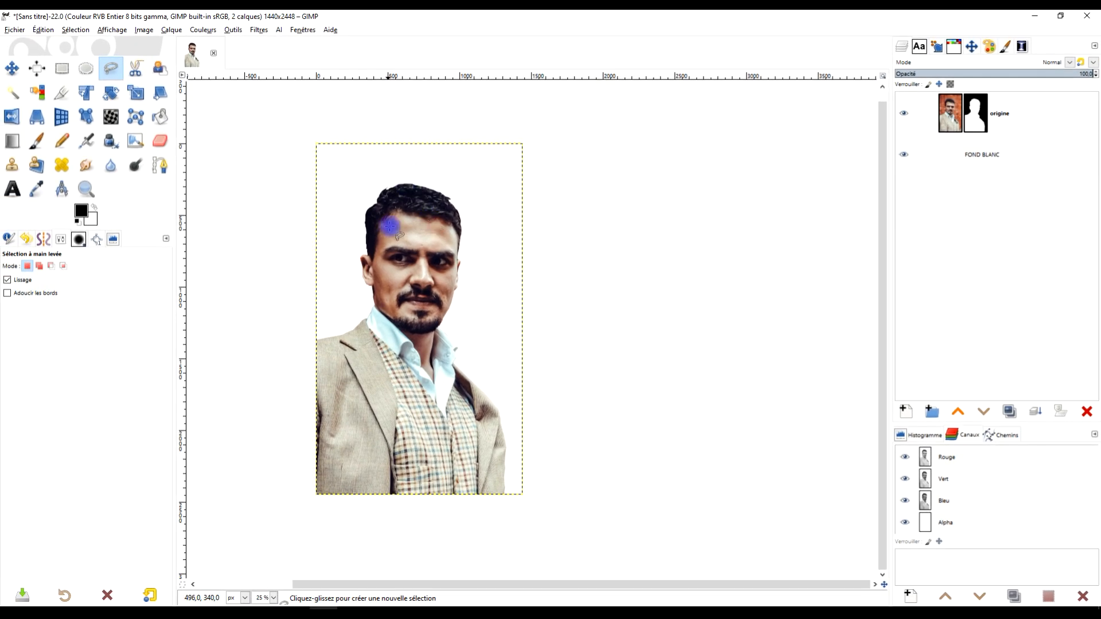
Duplicate the masked origine layer and rename the copy "desaturation"
scroll(379, 266, "up", 1)
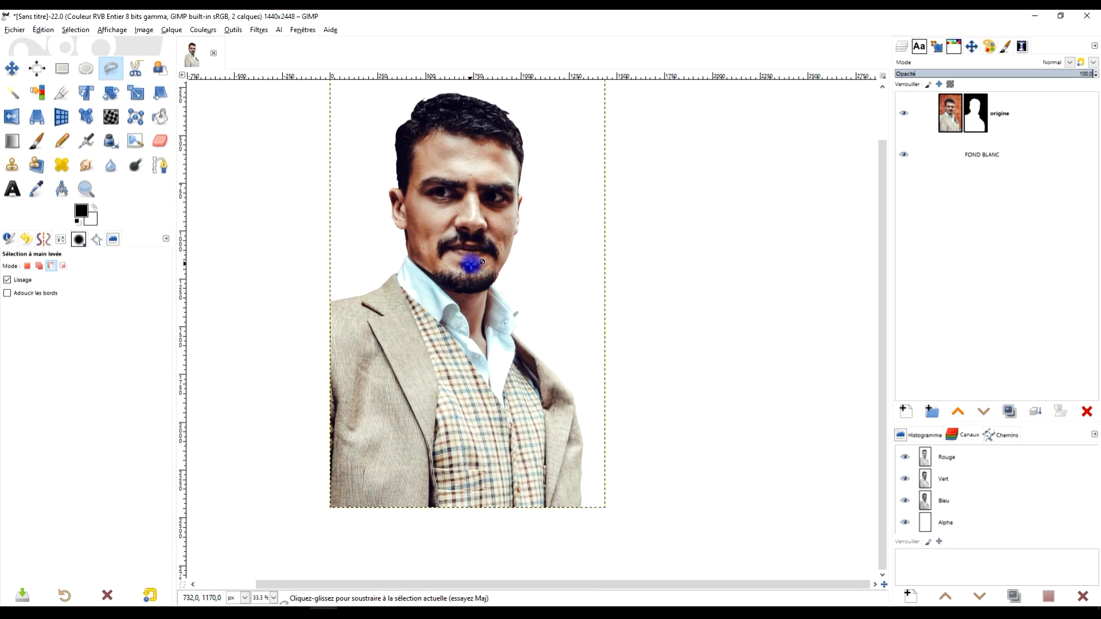
scroll(484, 191, "up", 1)
scroll(484, 191, "down", 1)
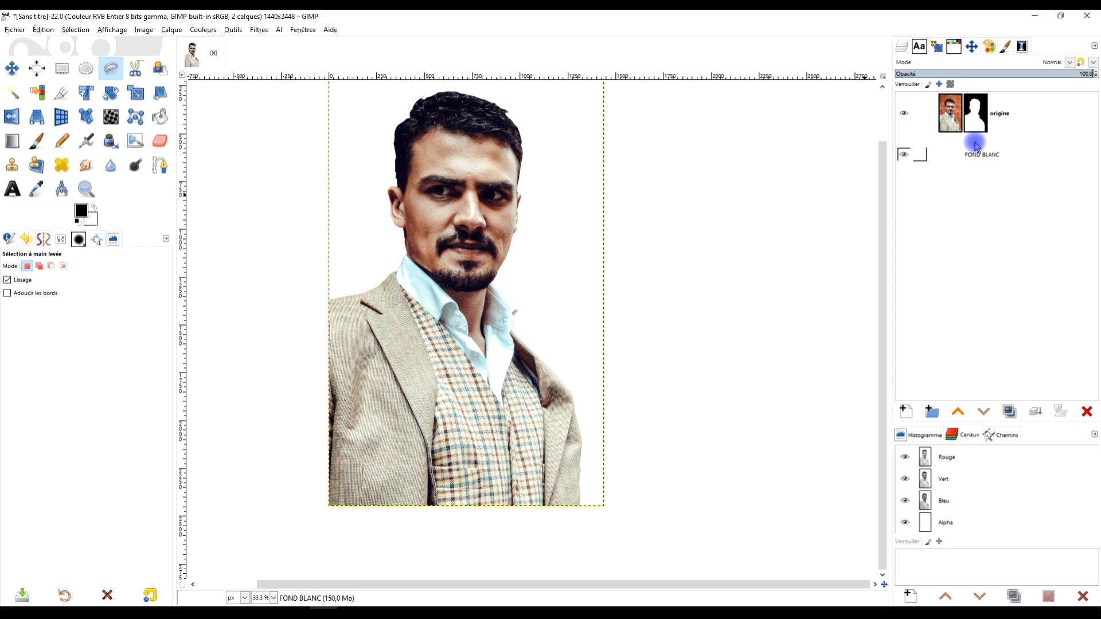
left_click(955, 109)
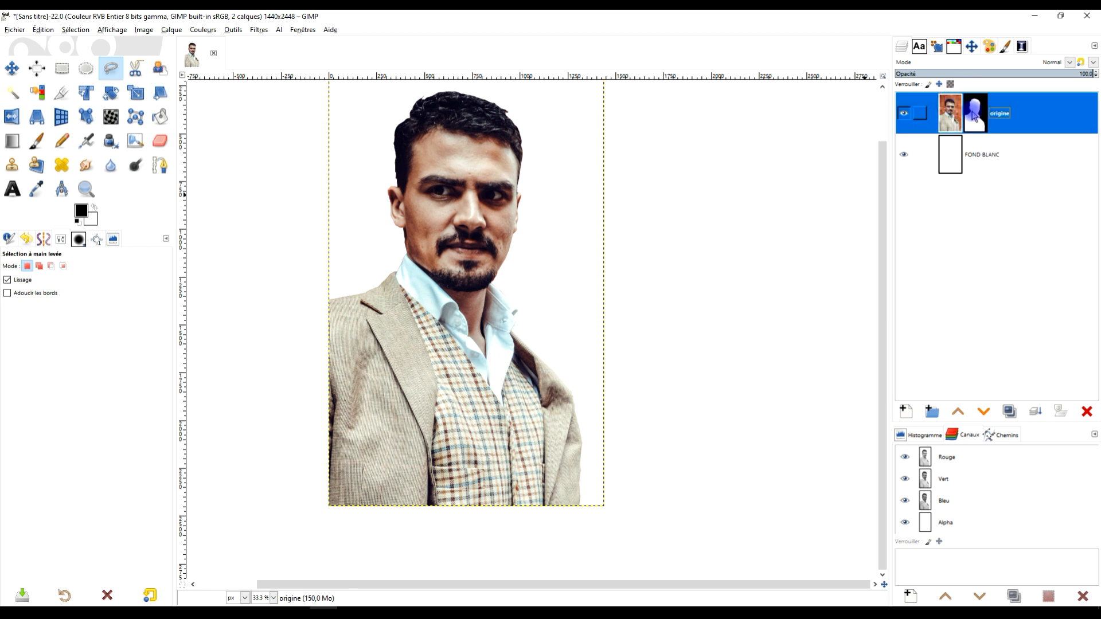
left_click(1002, 471)
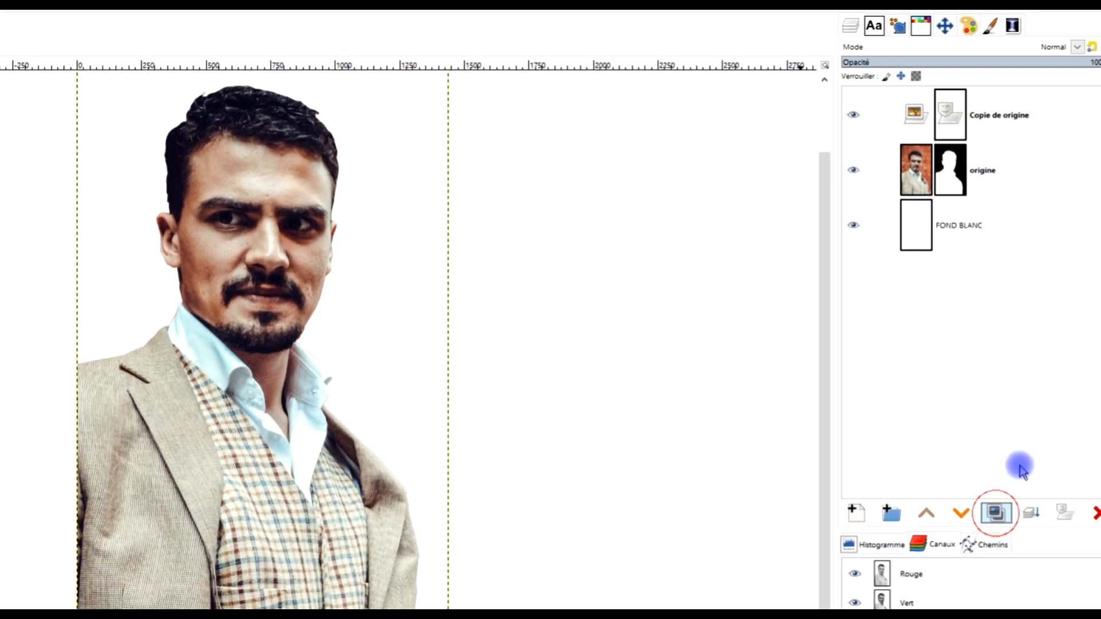
double_click(1000, 114)
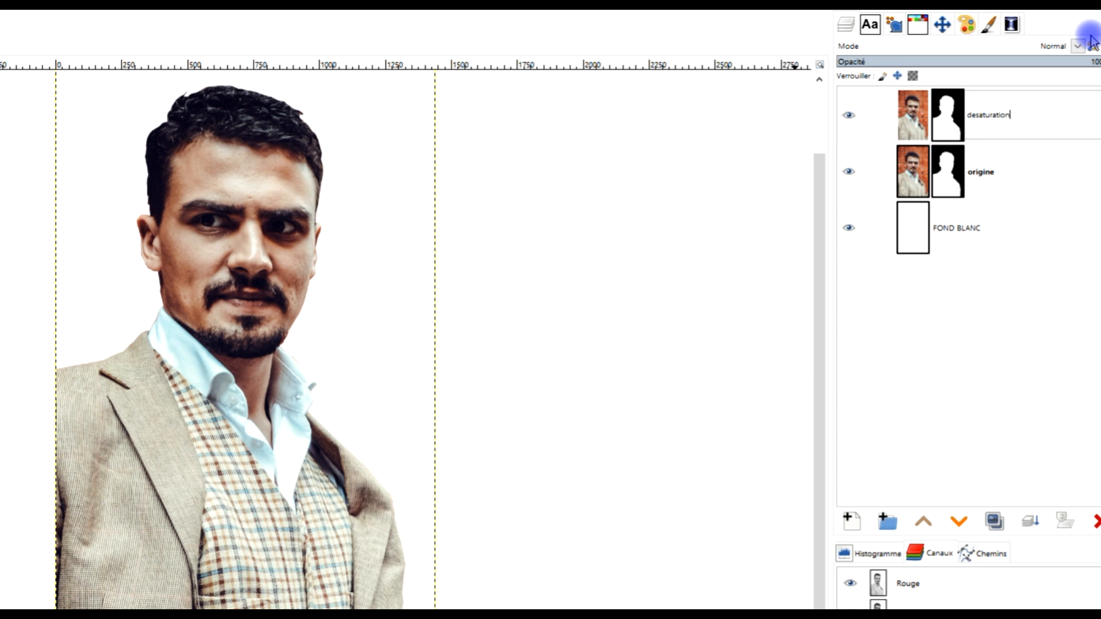
key("Return")
Compare the Desaturate modes on the desaturation layer's image and apply Luminosité (TSL)
left_click(898, 102)
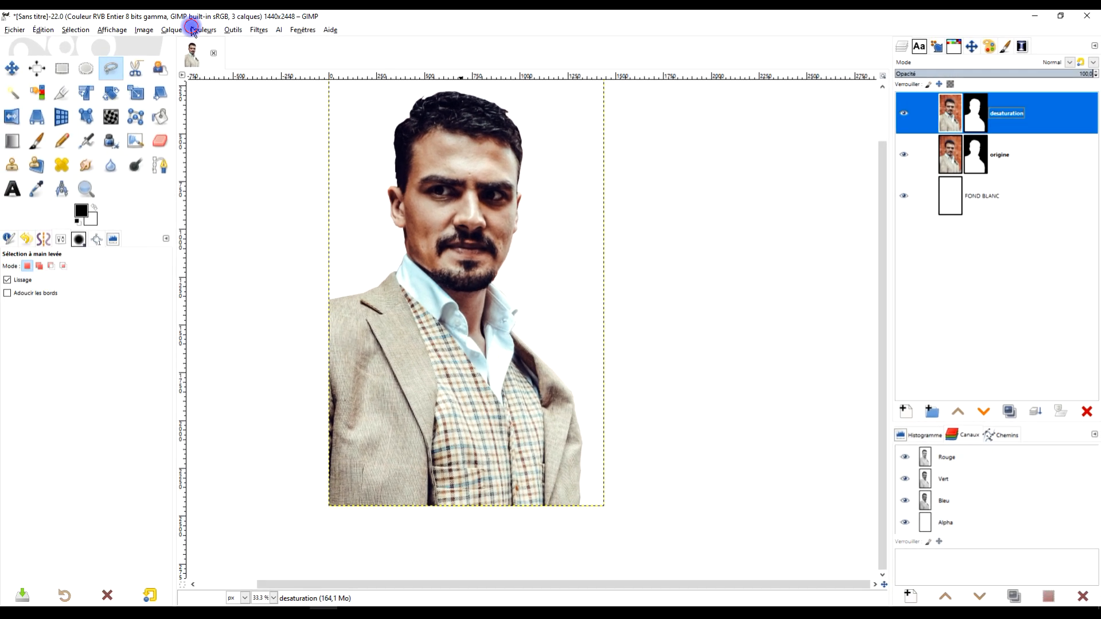
left_click(193, 30)
mouse_move(303, 233)
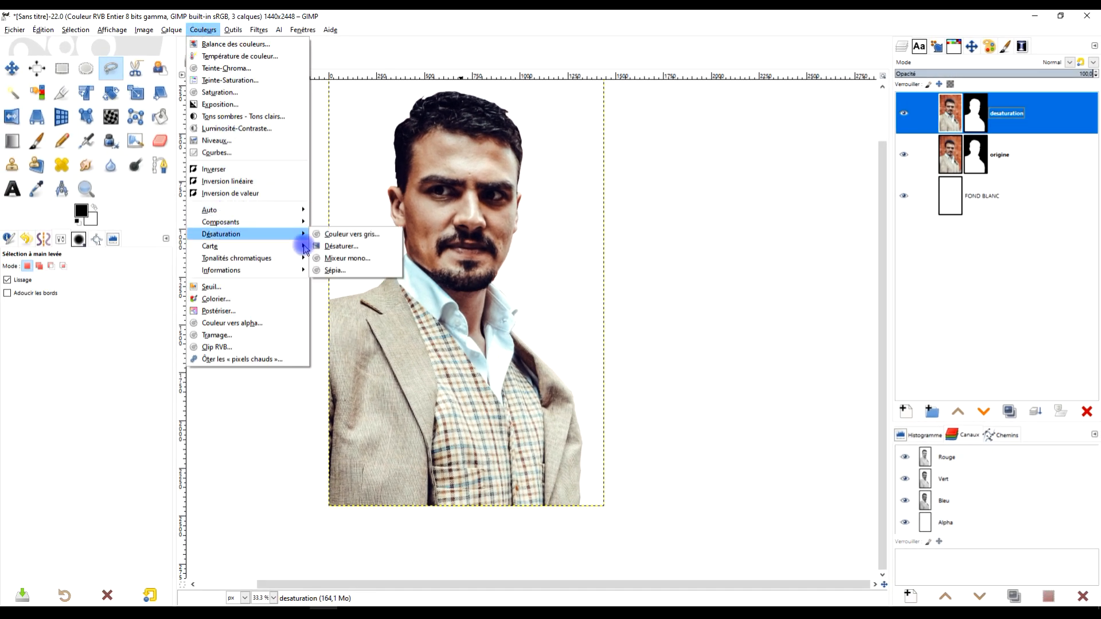
left_click(357, 246)
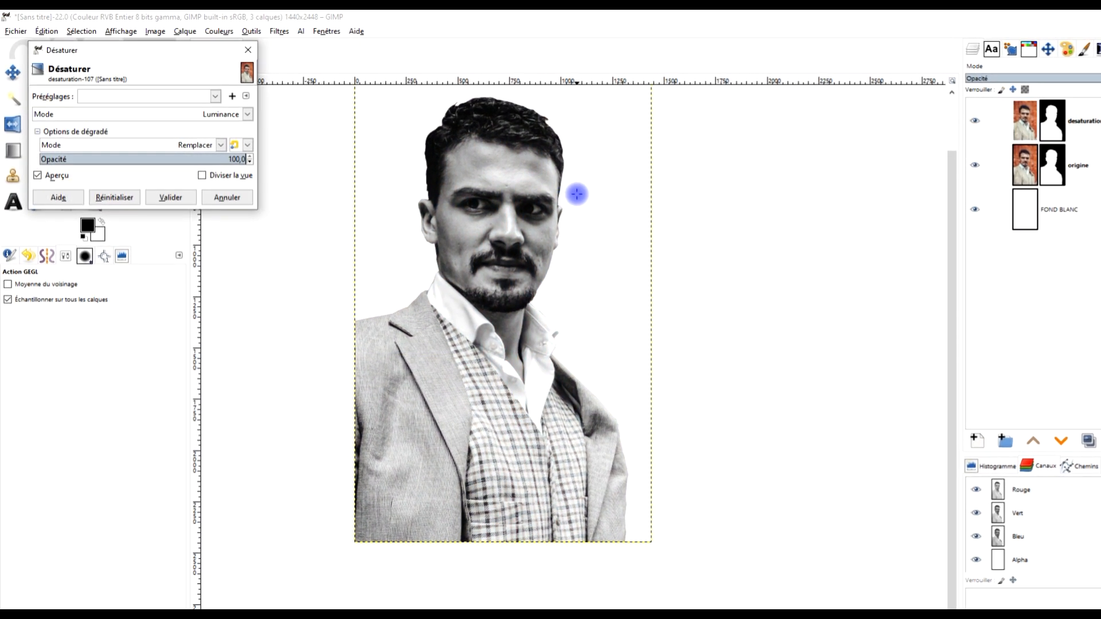
left_click(208, 114)
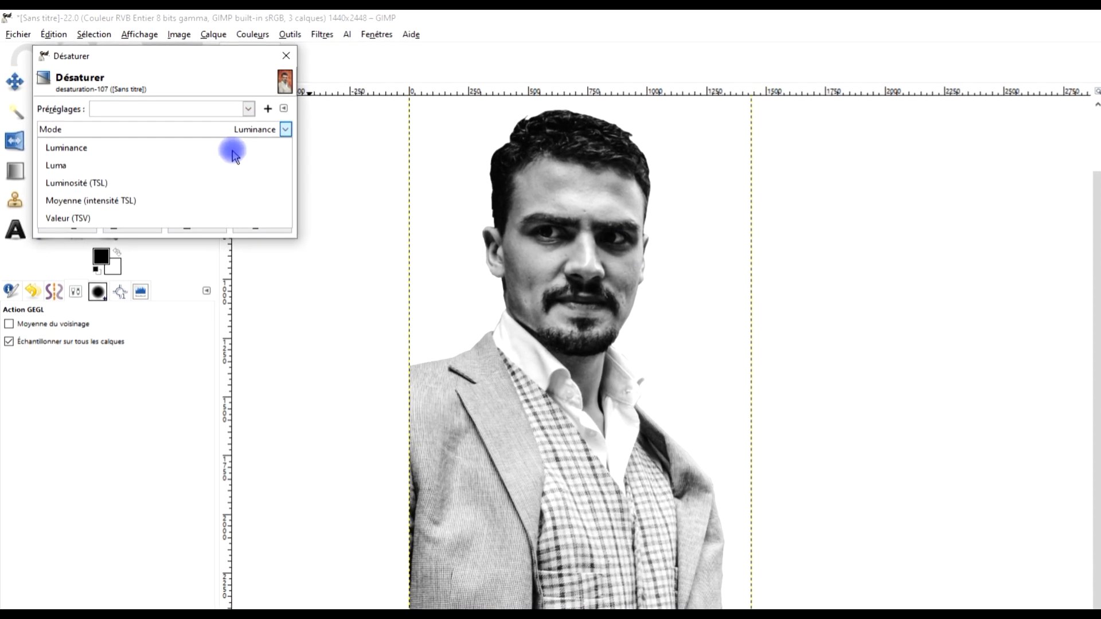
left_click(209, 165)
key("Down")
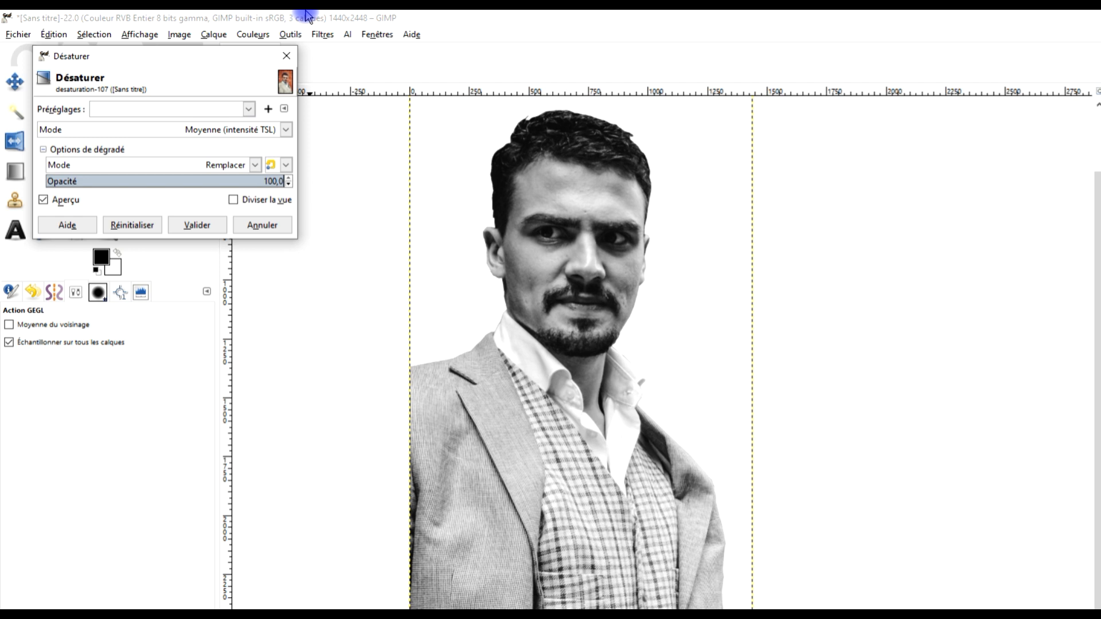
key("Down")
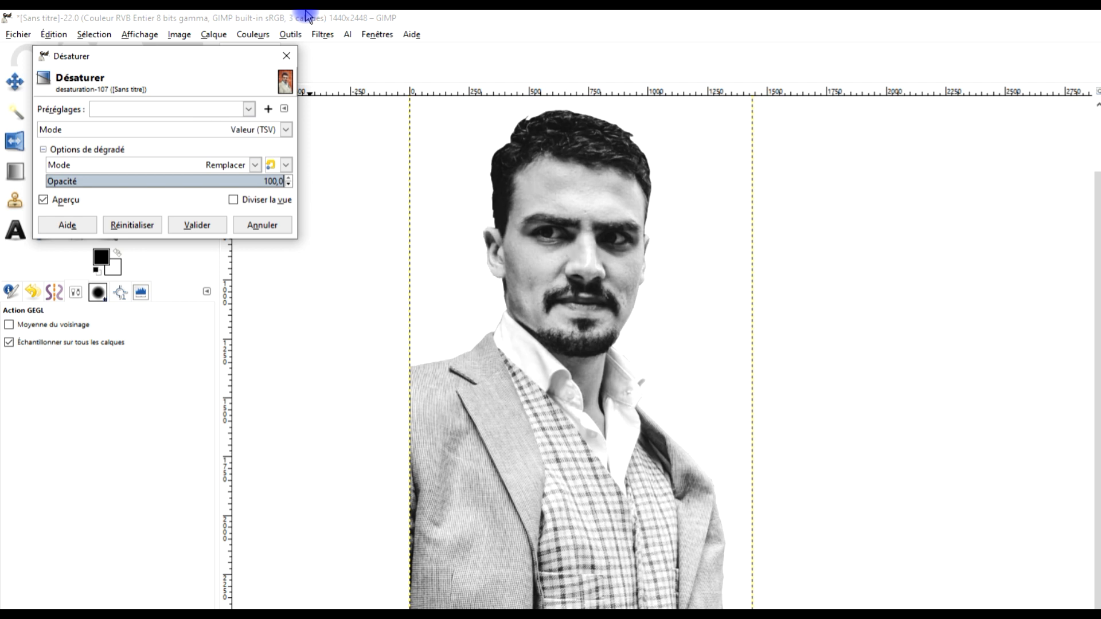
key("Up")
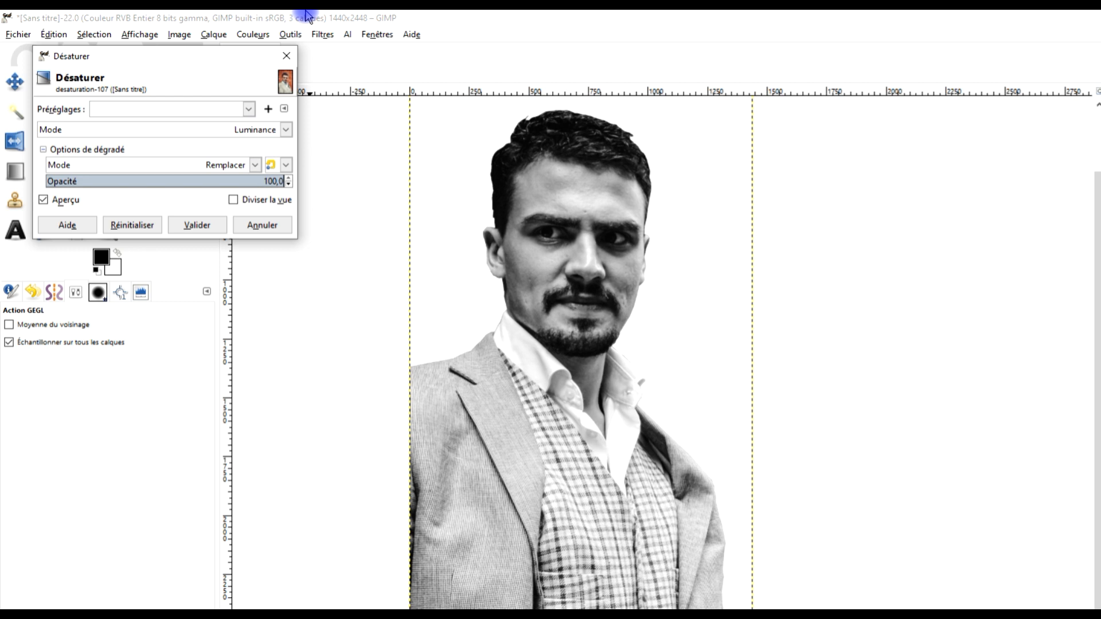
key("Down")
key("Down")
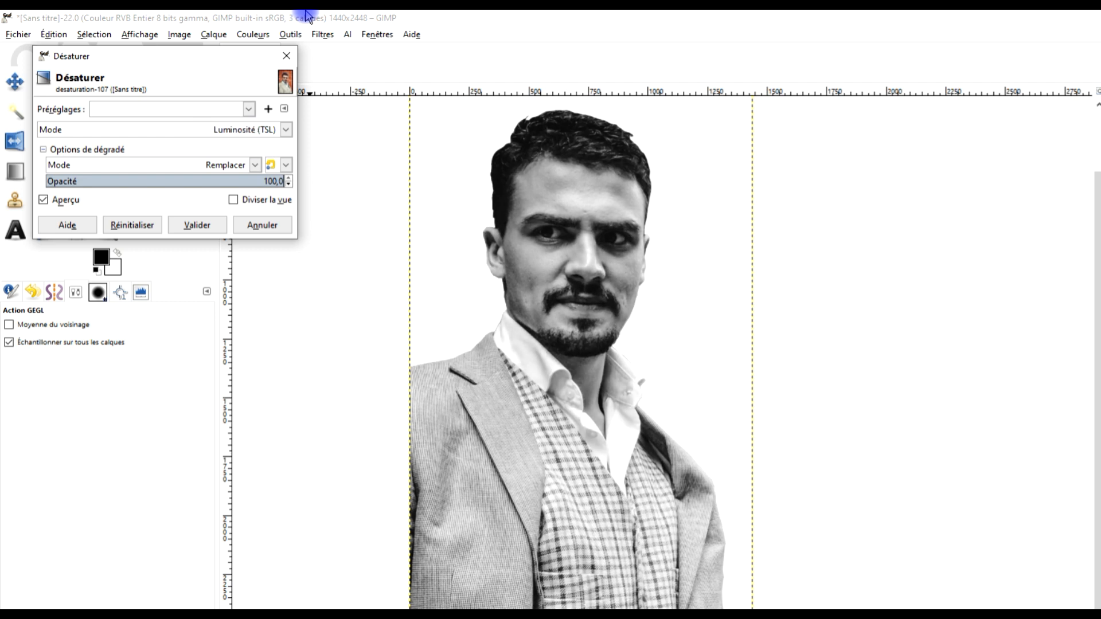
key("Up")
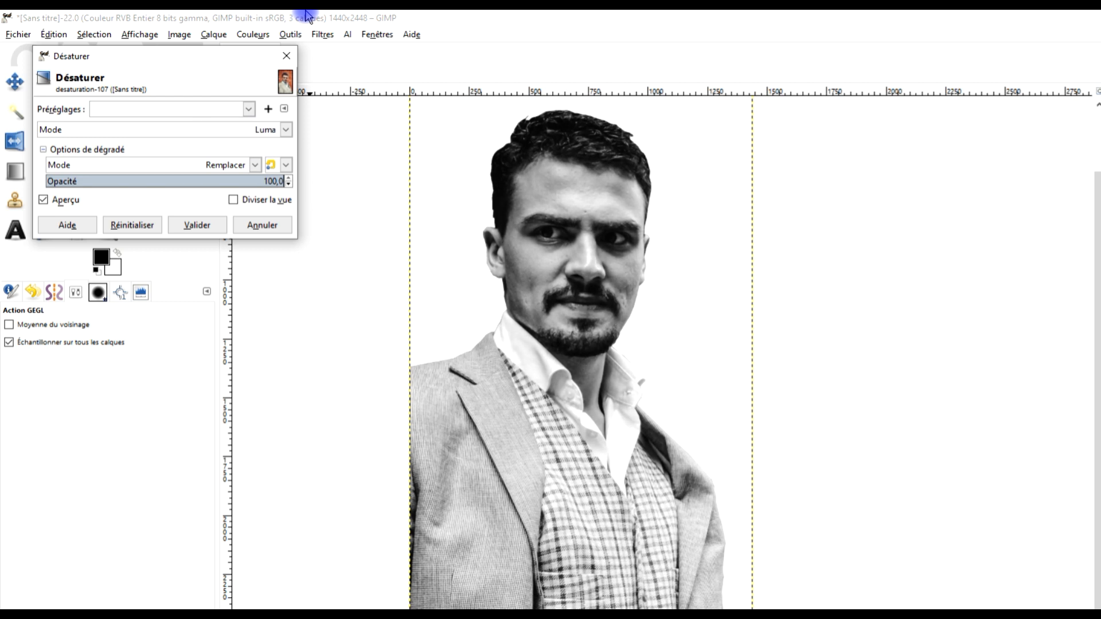
key("Down")
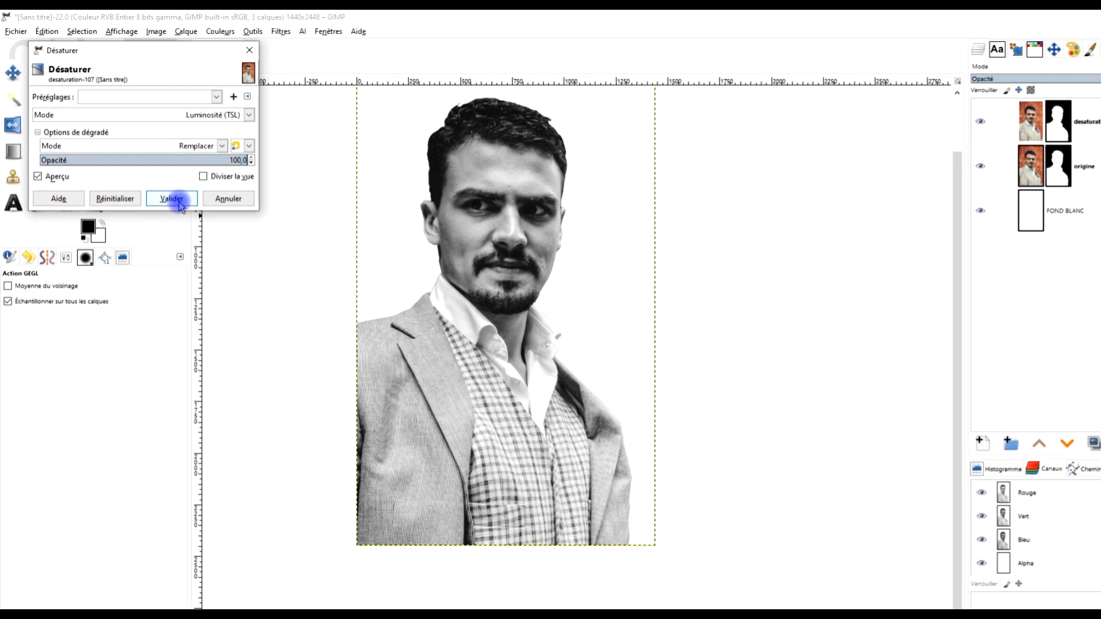
left_click(176, 204)
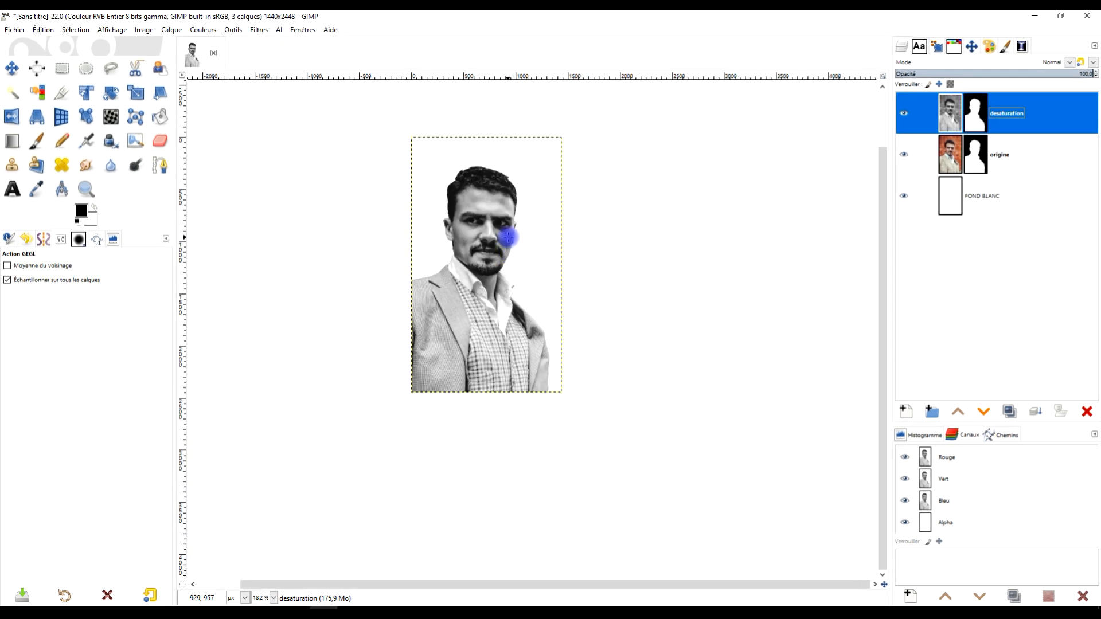
Add the text HOMME over the man's face in Arial Bold at 300 px
left_click(12, 188)
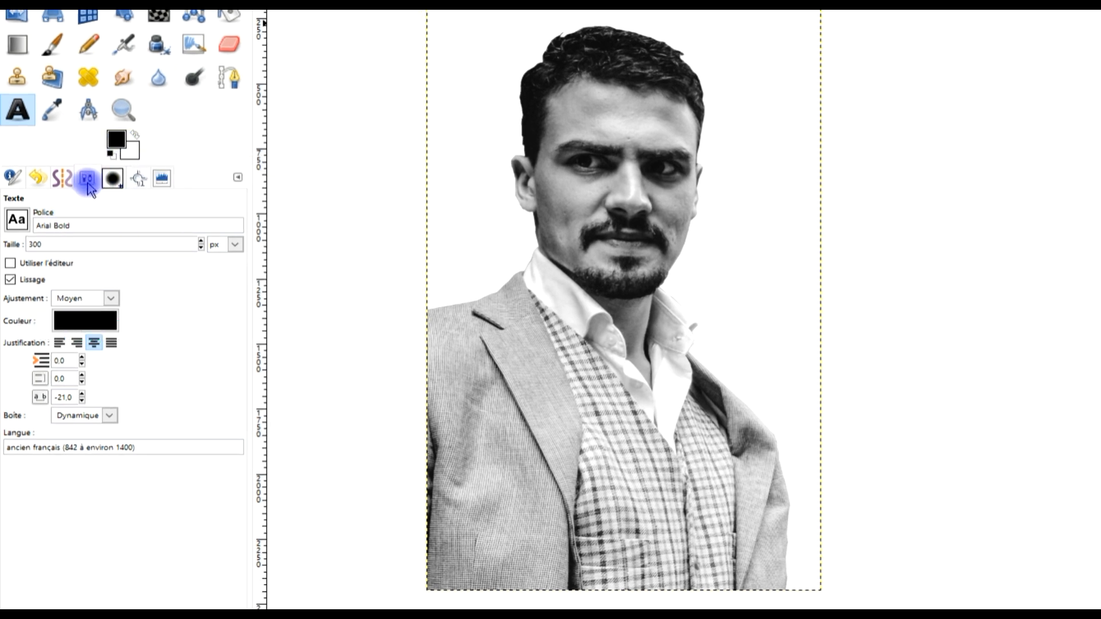
left_click(16, 220)
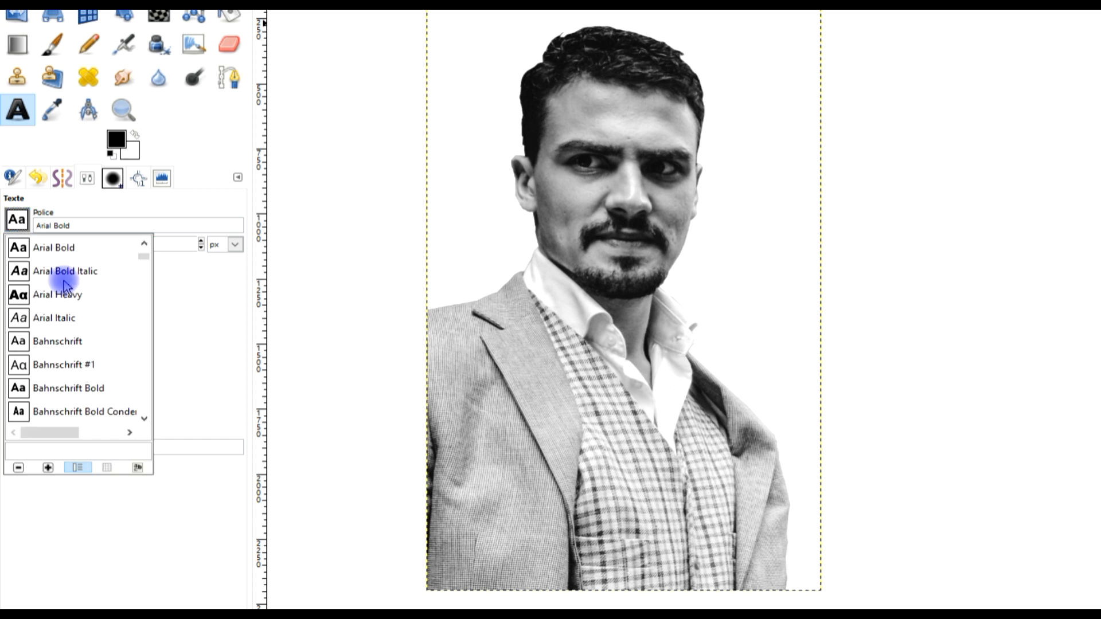
left_click(204, 150)
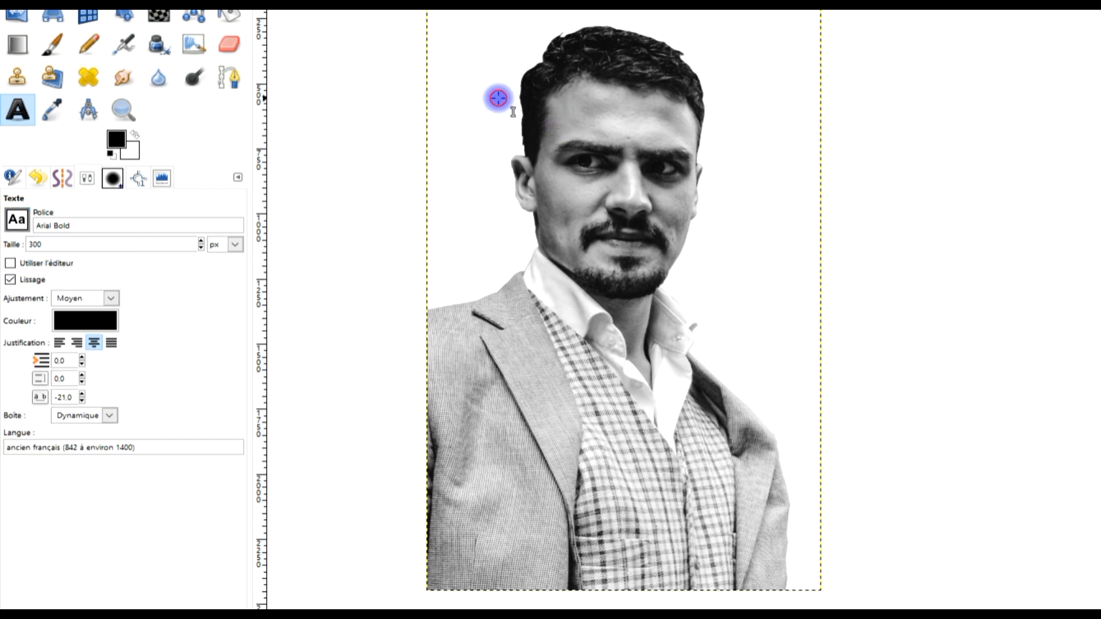
left_click(499, 97)
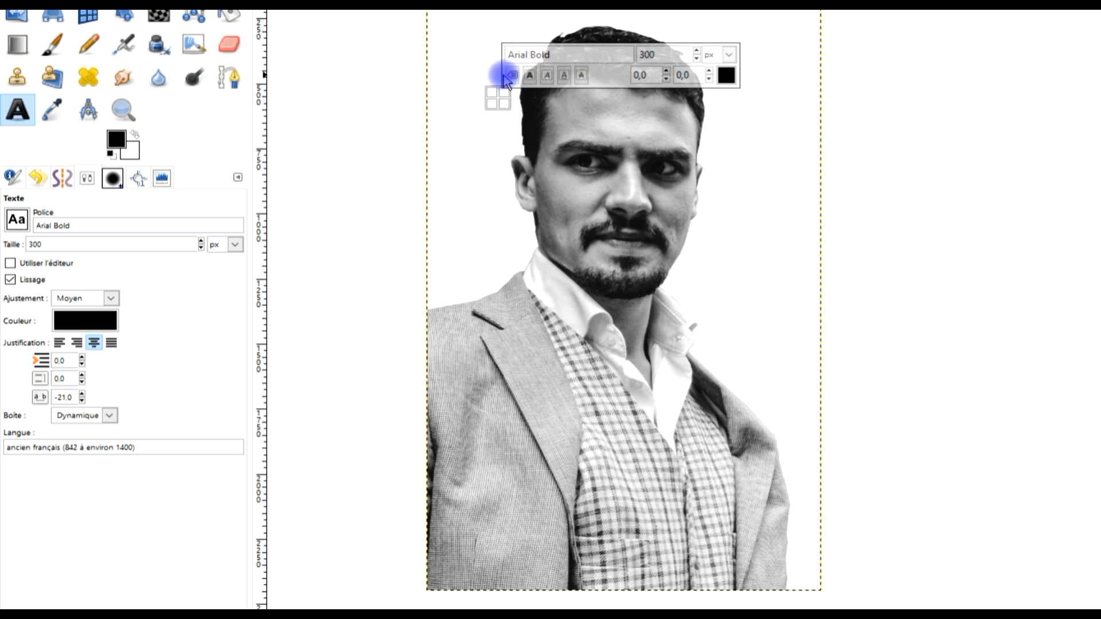
type("HOMME")
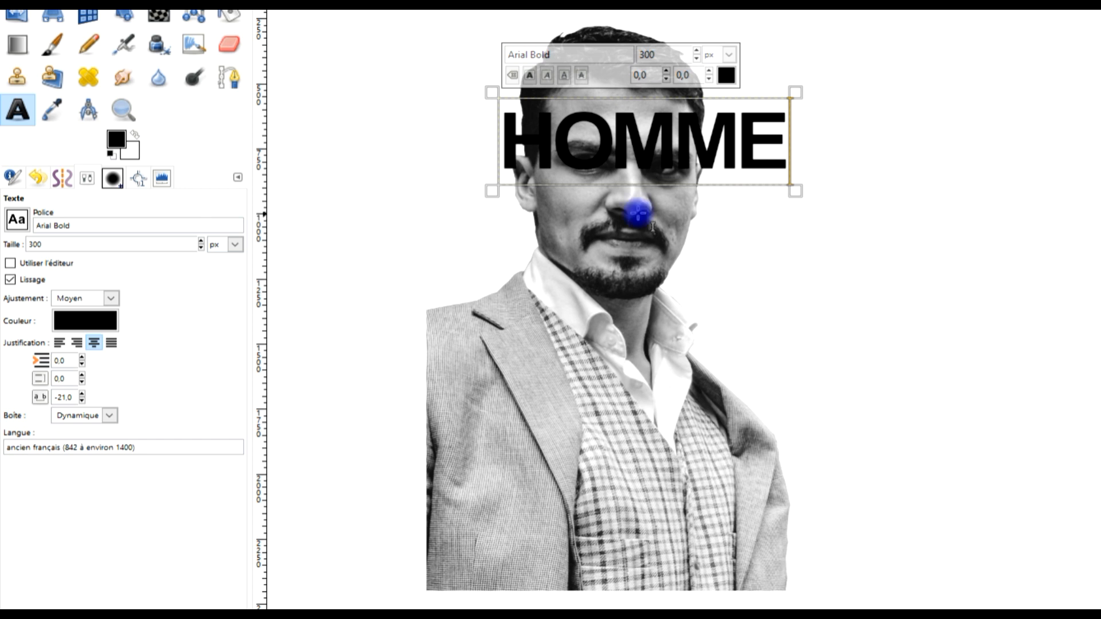
Change the font of the HOMME text to Impact Condensed
double_click(637, 160)
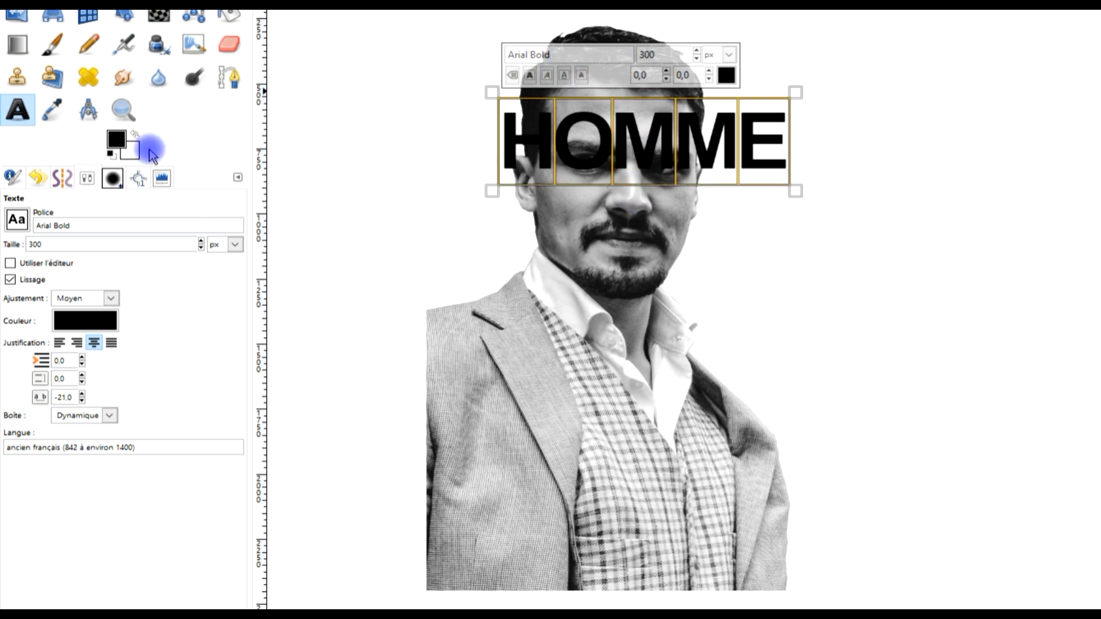
left_click(18, 219)
scroll(83, 336, "down", 4)
scroll(89, 333, "up", 5)
scroll(89, 333, "up", 3)
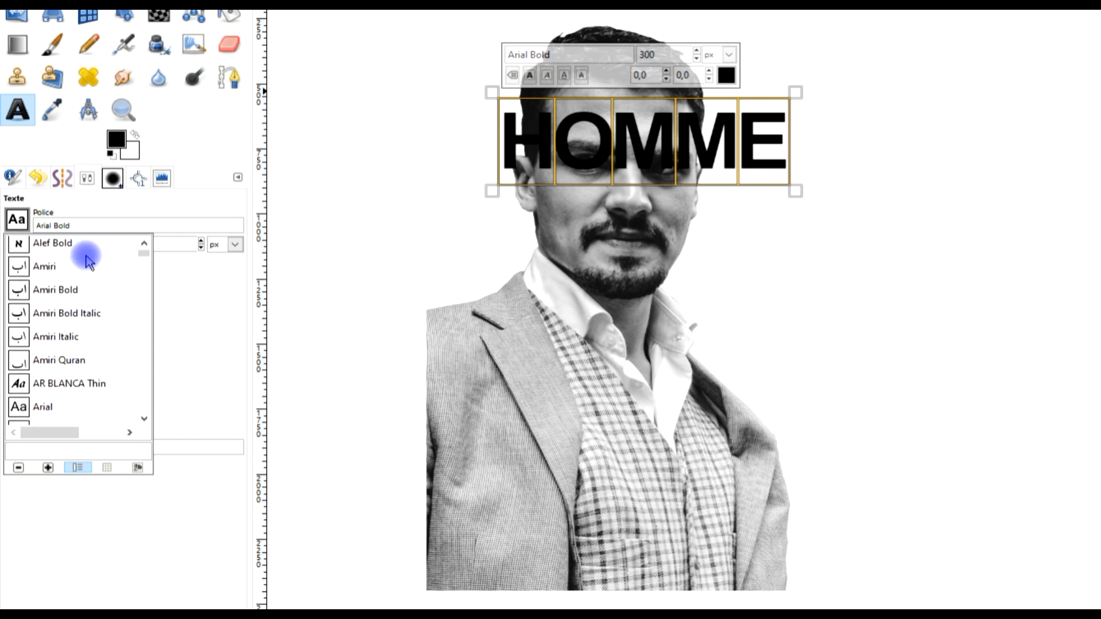
left_click(109, 226)
key("ctrl+a")
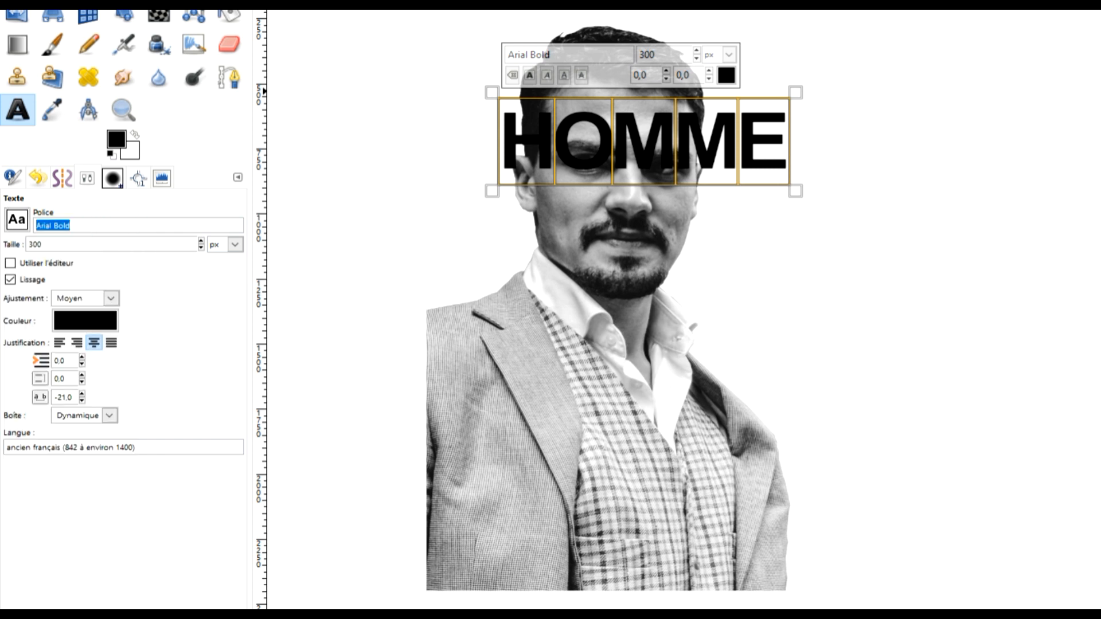
type("I")
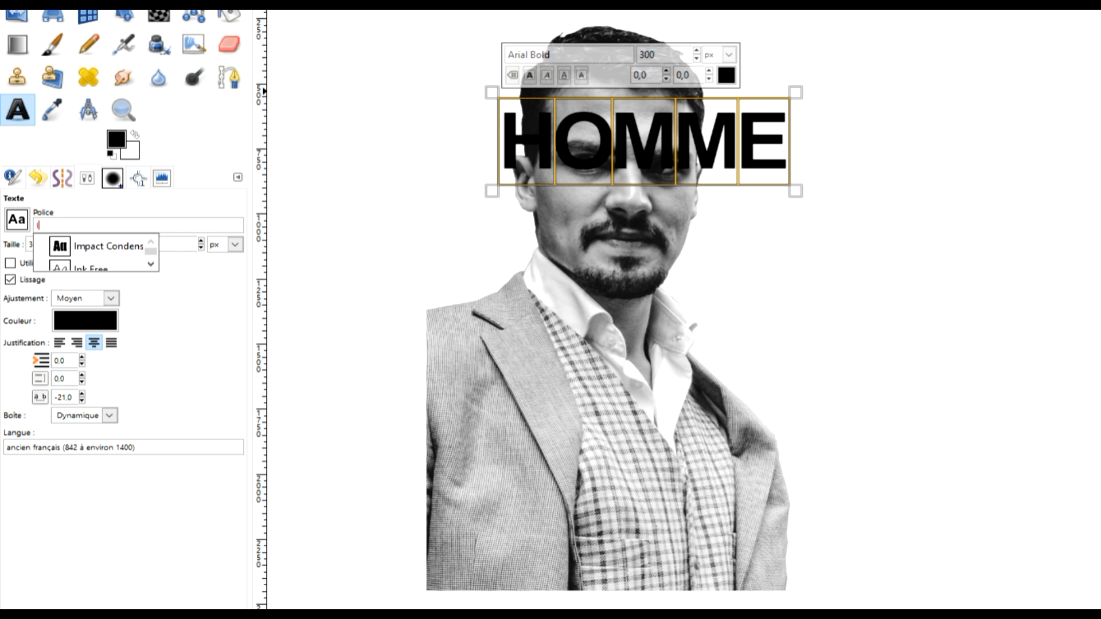
left_click(90, 244)
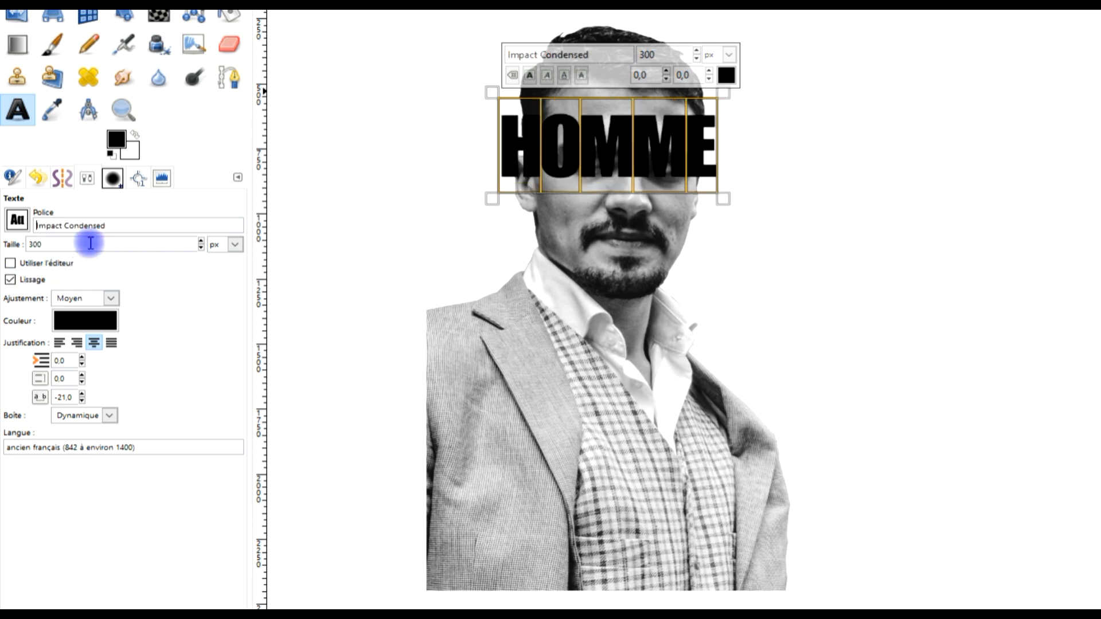
Enlarge the HOMME text to 494 px
left_click(639, 142)
left_click(674, 120)
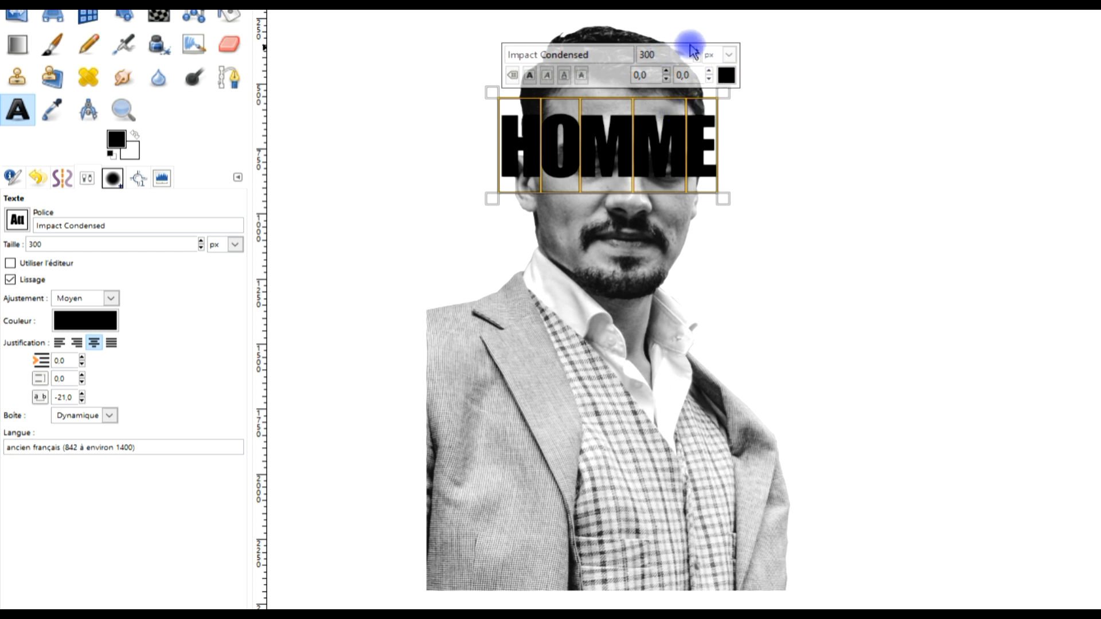
left_click_drag(697, 52, 697, 53)
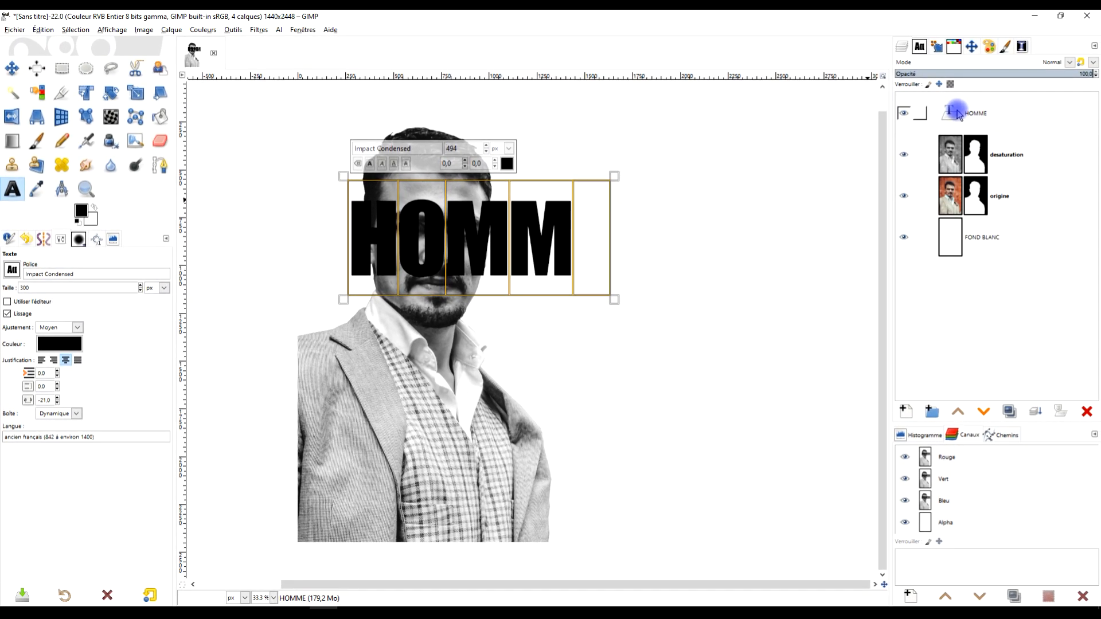
Discard the text information of the HOMME layer and rotate the layer 90° counter-clockwise
right_click(959, 114)
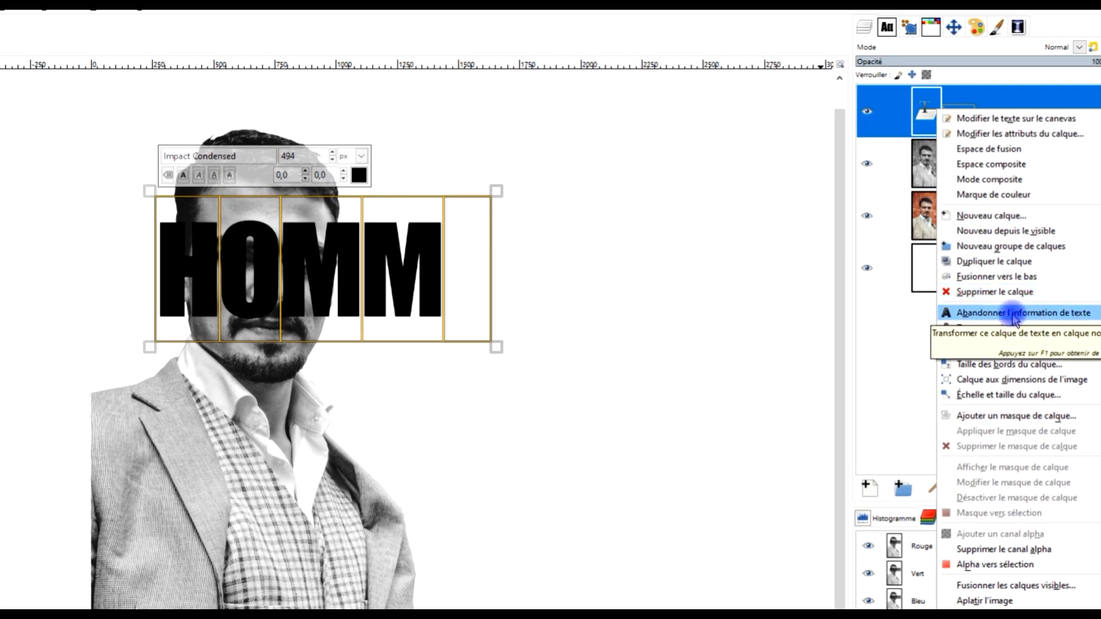
left_click(1014, 314)
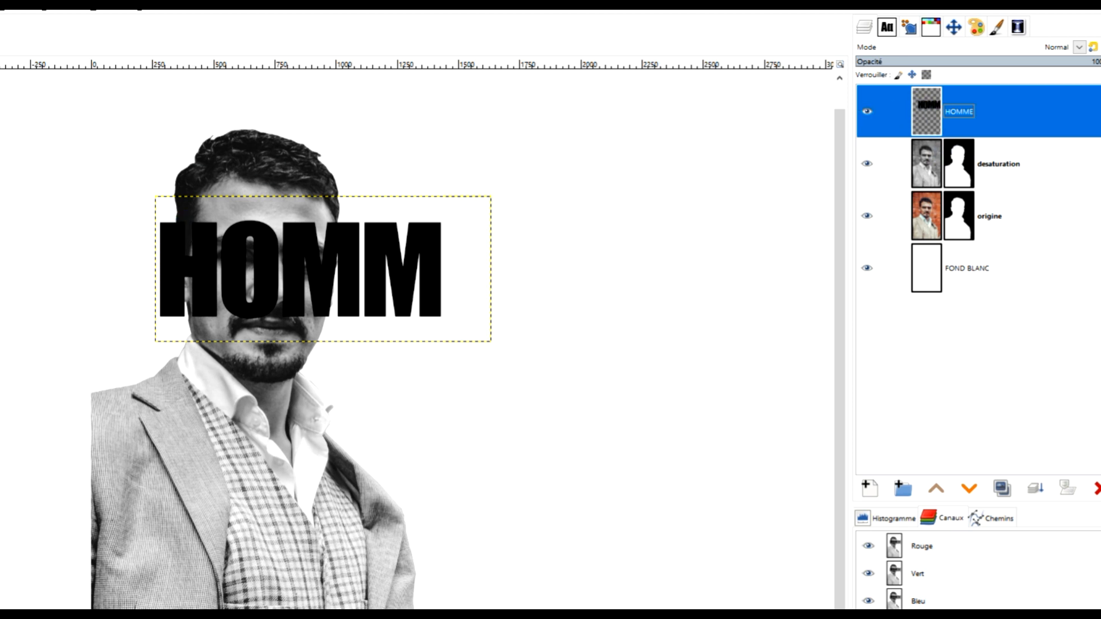
left_click(172, 29)
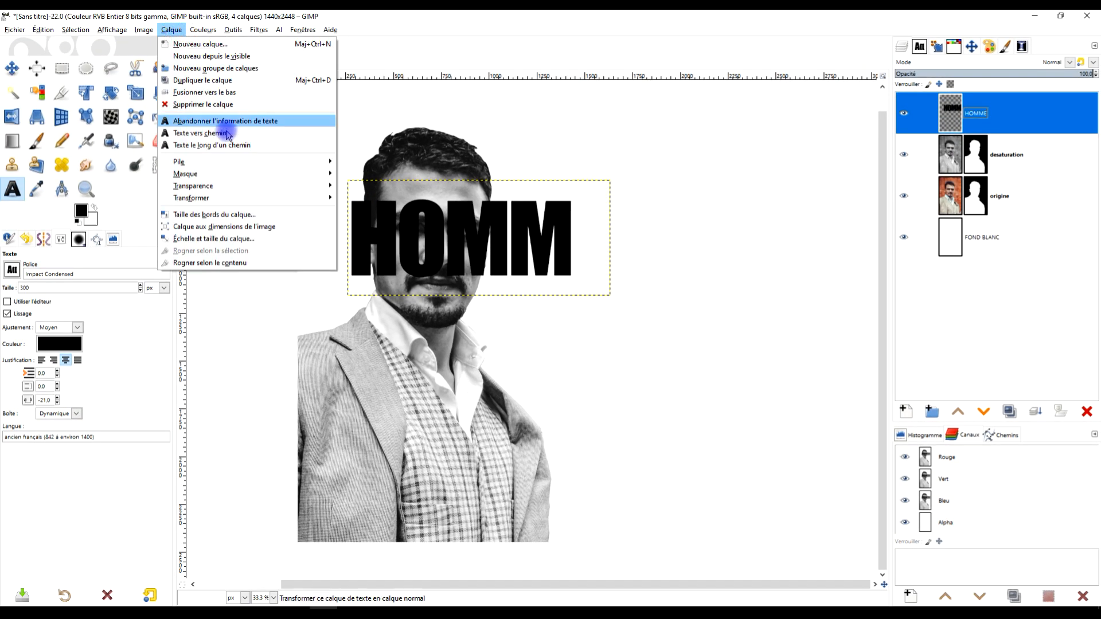
mouse_move(234, 200)
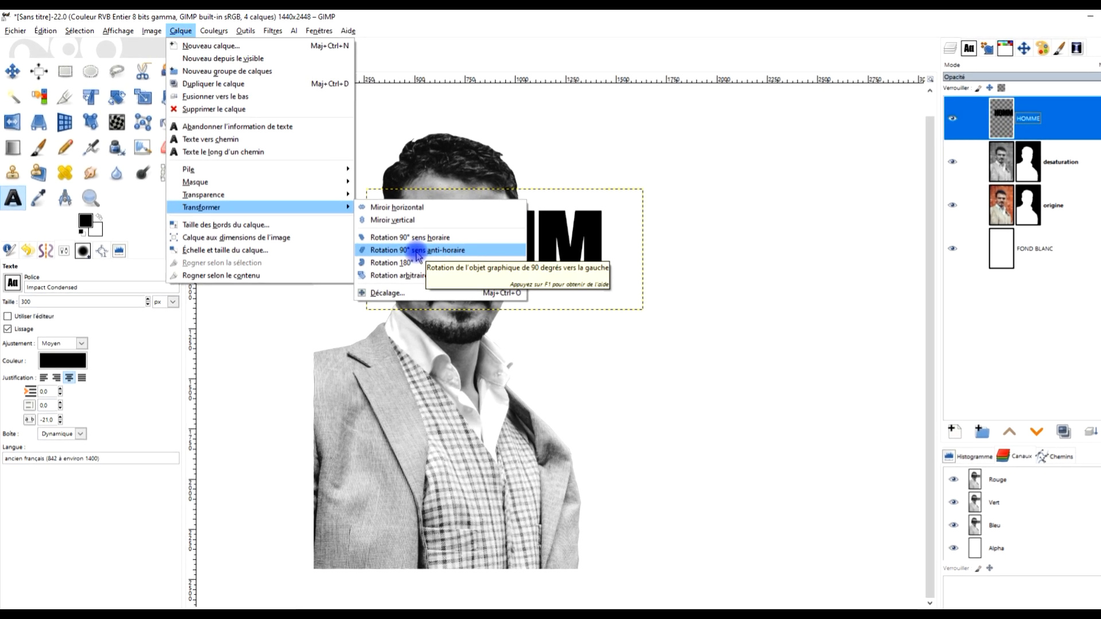
left_click(417, 253)
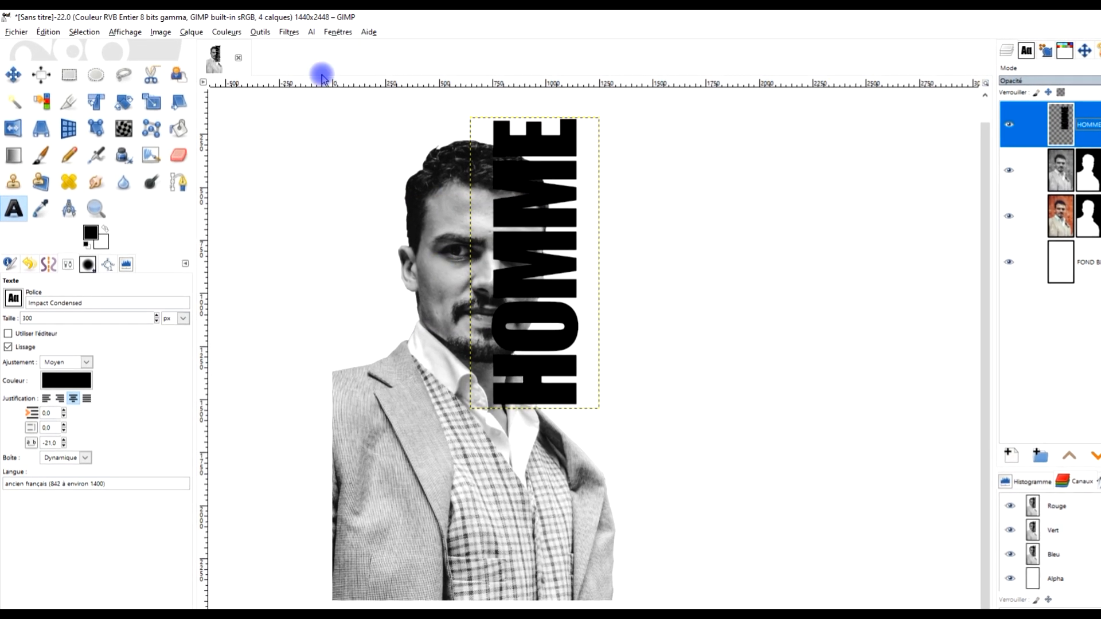
Move the vertical HOMME layer over the ear and lapel on the image's left half
left_click(12, 74)
left_click_drag(565, 206, 427, 246)
scroll(452, 264, "up", 1)
mouse_move(603, 307)
left_mouse_down()
mouse_move(543, 319)
mouse_move(586, 315)
left_mouse_up()
scroll(586, 315, "down", 1)
left_click_drag(655, 340, 617, 335)
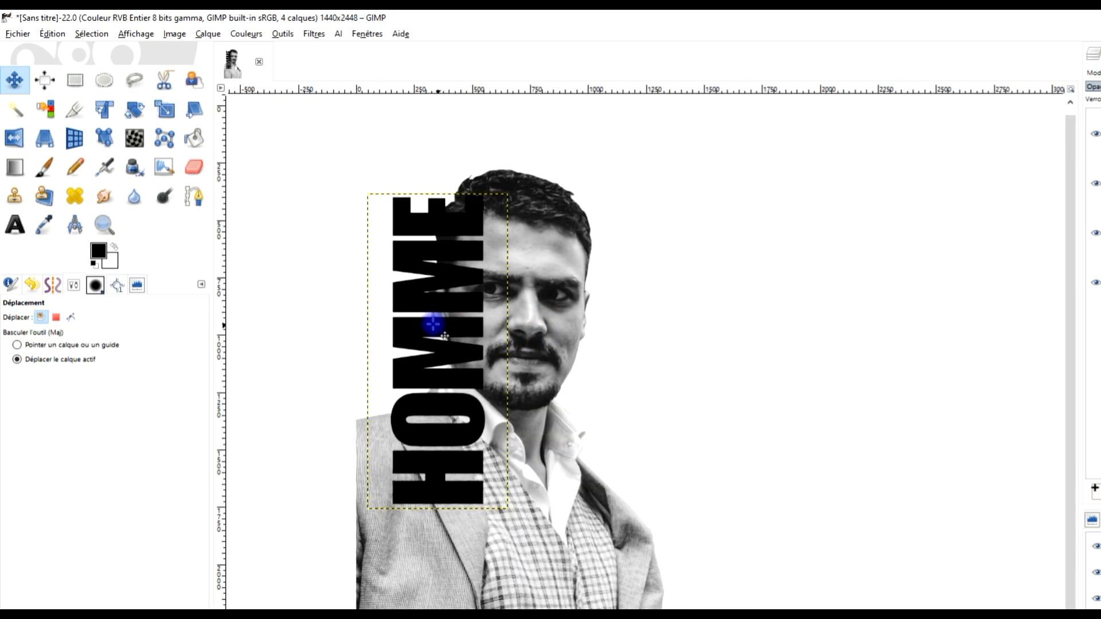
Scale the HOMME layer down to 314 px wide at 1373 px high, turning off scaling around the centre, and shift it toward the face
left_click(166, 113)
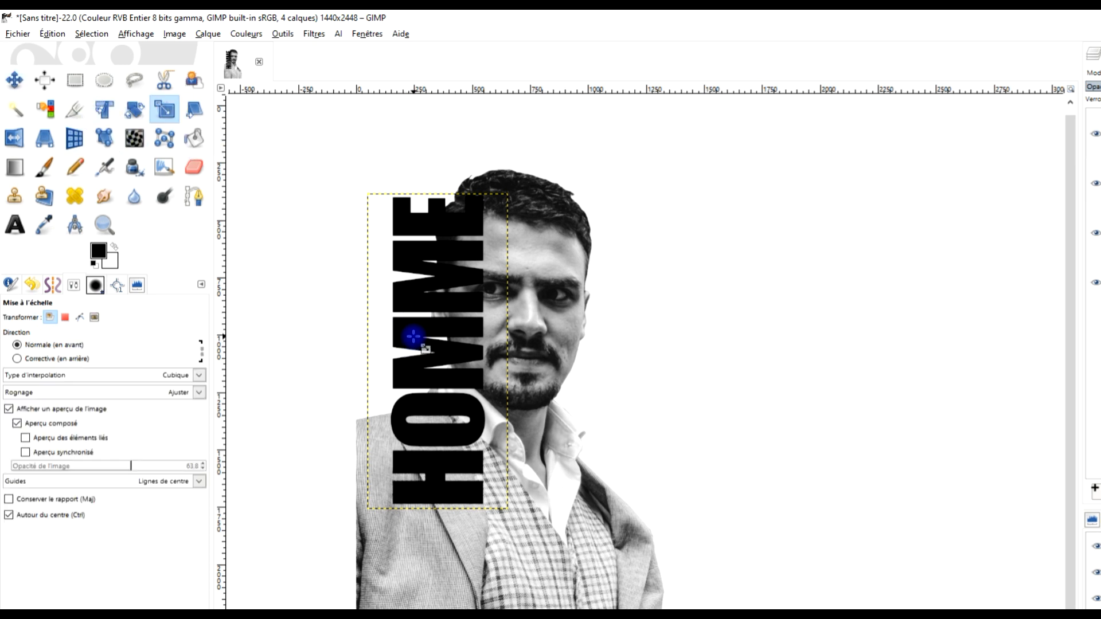
left_click(414, 337)
scroll(424, 338, "up", 2)
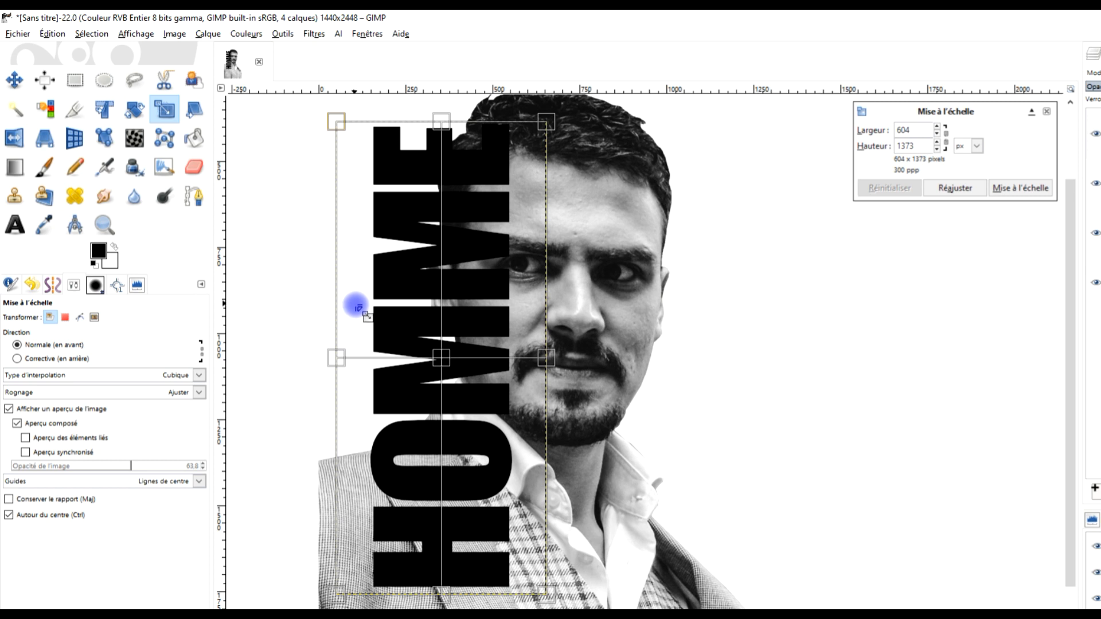
left_click_drag(336, 357, 369, 358)
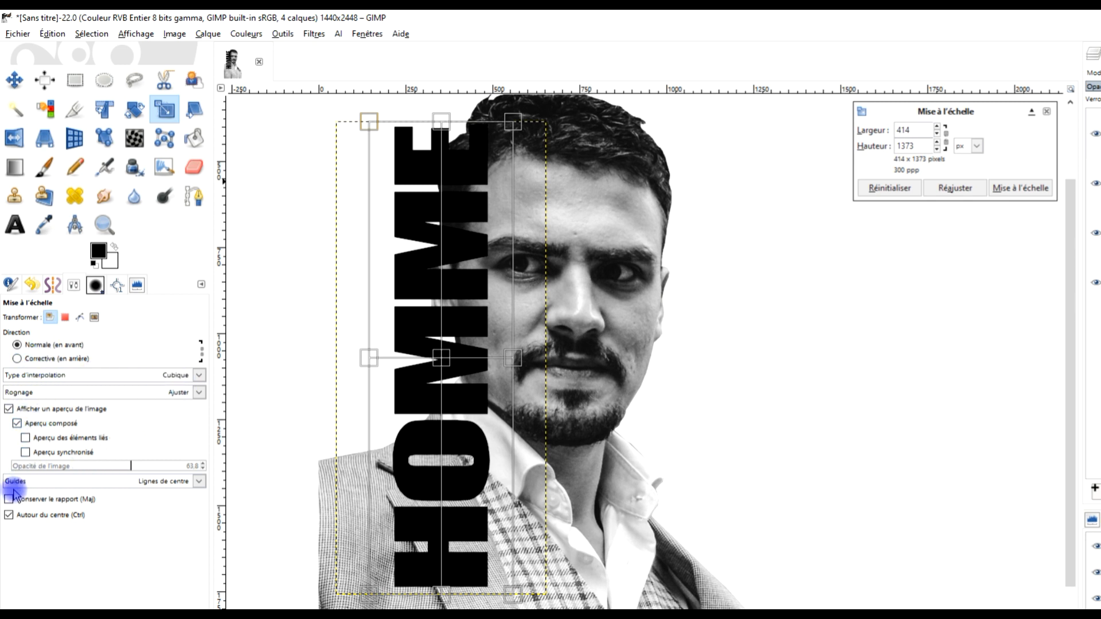
left_click(46, 516)
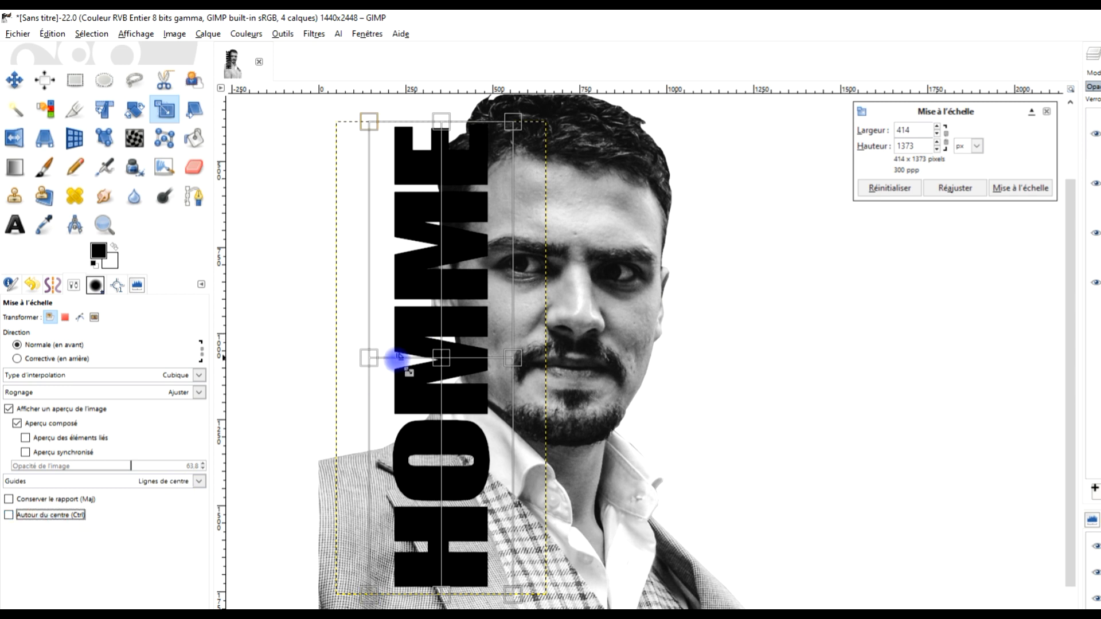
left_click_drag(371, 359, 404, 359)
mouse_move(471, 371)
left_mouse_down()
mouse_move(462, 332)
mouse_move(490, 367)
mouse_move(472, 374)
mouse_move(482, 374)
mouse_move(475, 330)
mouse_move(471, 372)
left_mouse_up()
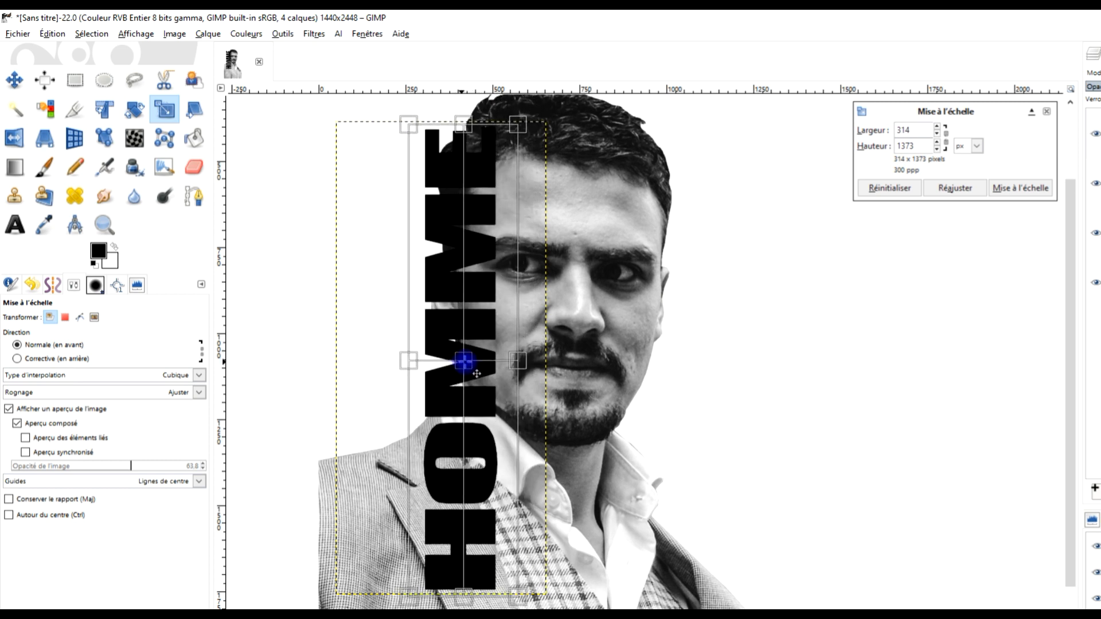
Narrow the HOMME layer further to 280 × 1373 px and apply the scaling
scroll(582, 283, "up", 4)
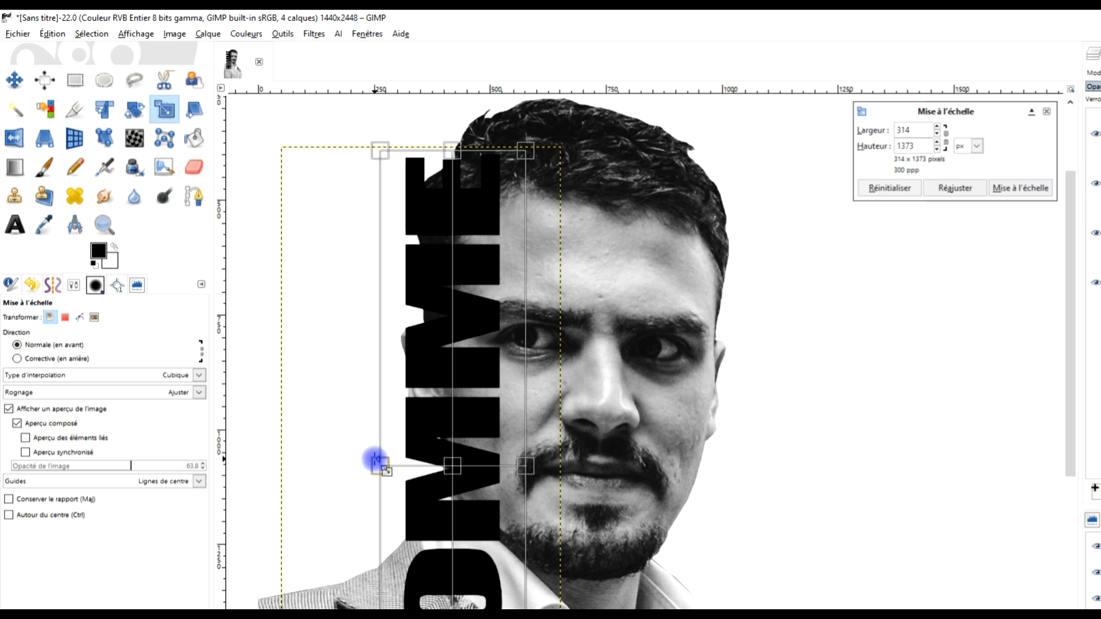
left_click_drag(546, 451, 523, 352)
scroll(602, 222, "down", 1)
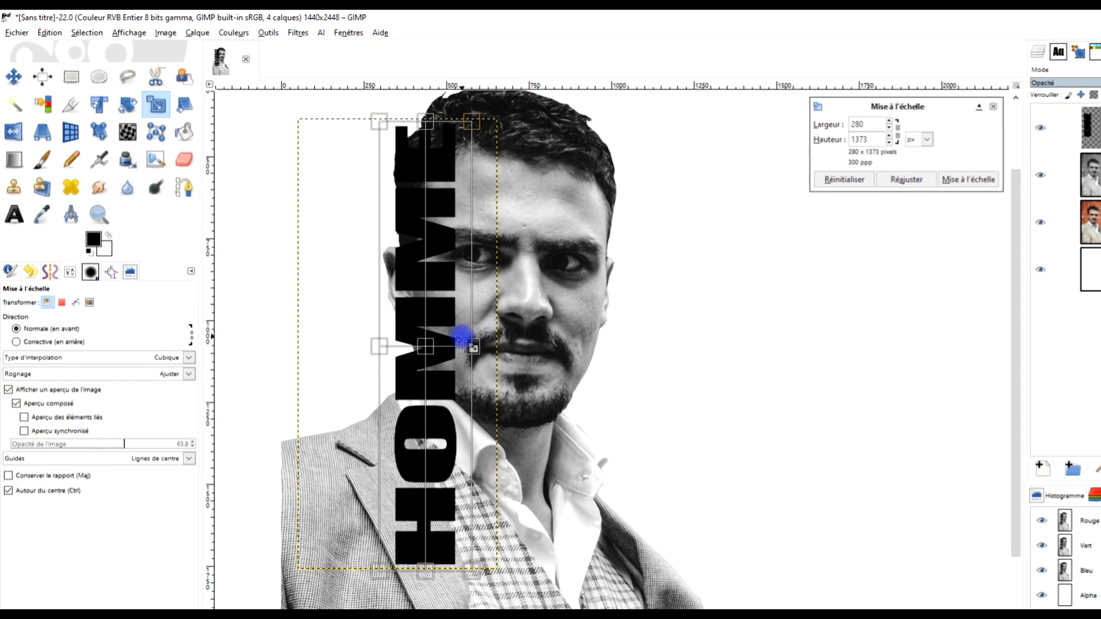
scroll(479, 344, "up", 1)
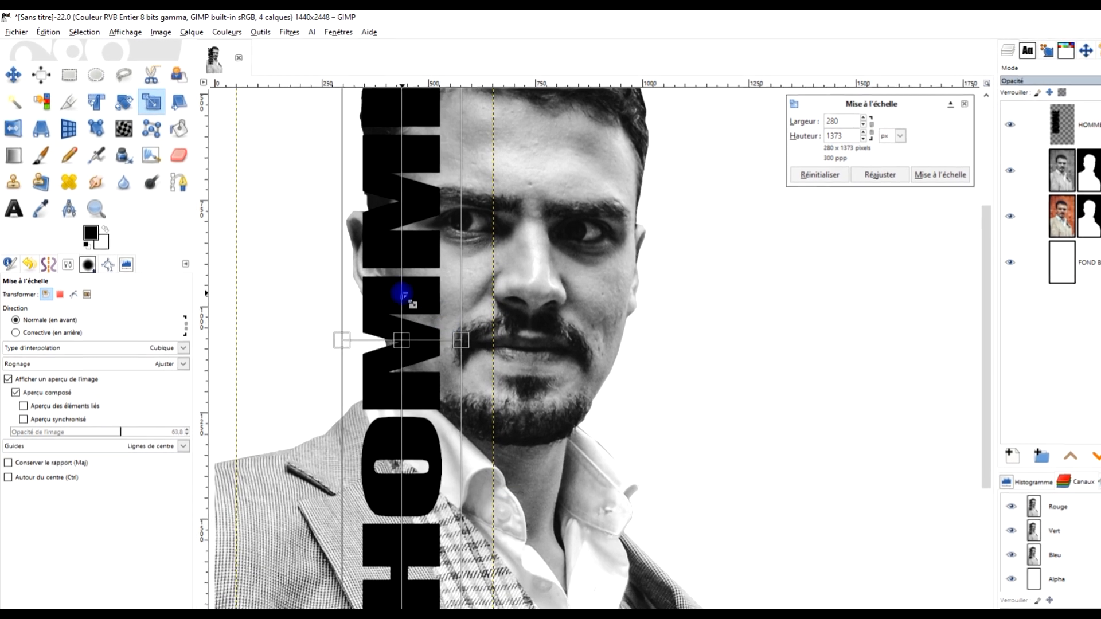
scroll(402, 295, "down", 1)
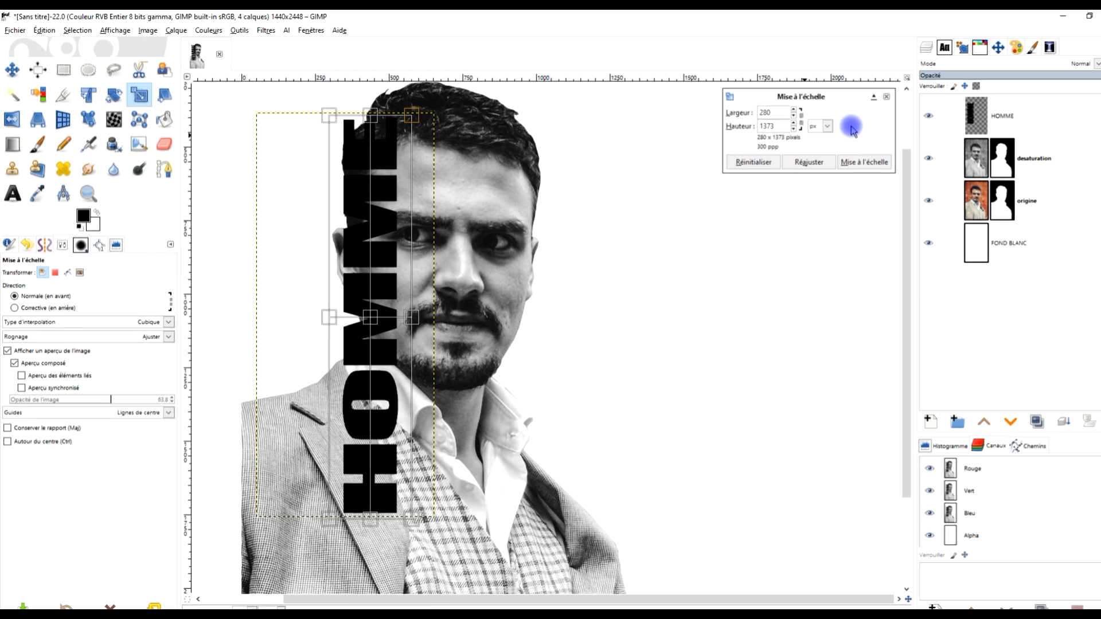
left_click(850, 160)
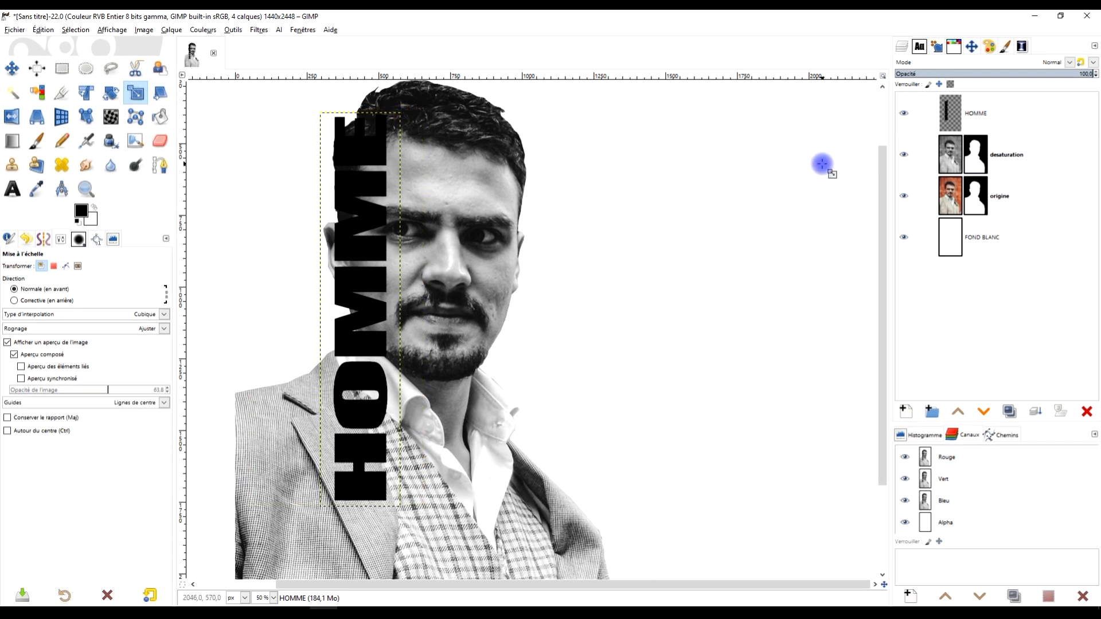
Create a transparent 1440 × 2448 px layer named CADRE BLANC and place it directly beneath the HOMME layer
left_click_drag(461, 311, 504, 275)
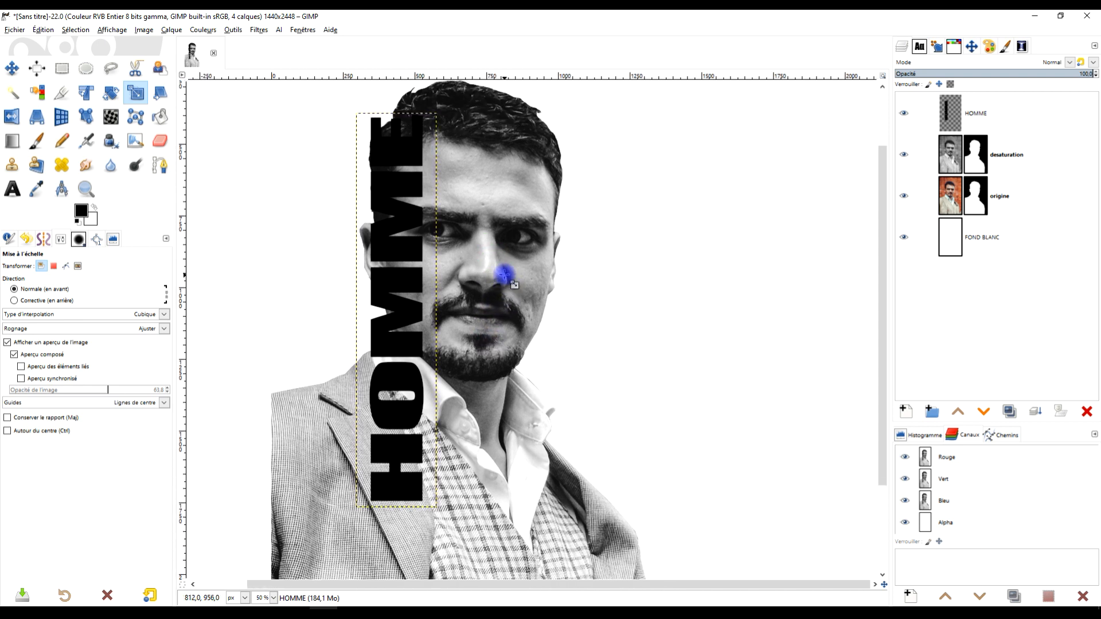
left_click(981, 119)
left_click(950, 123)
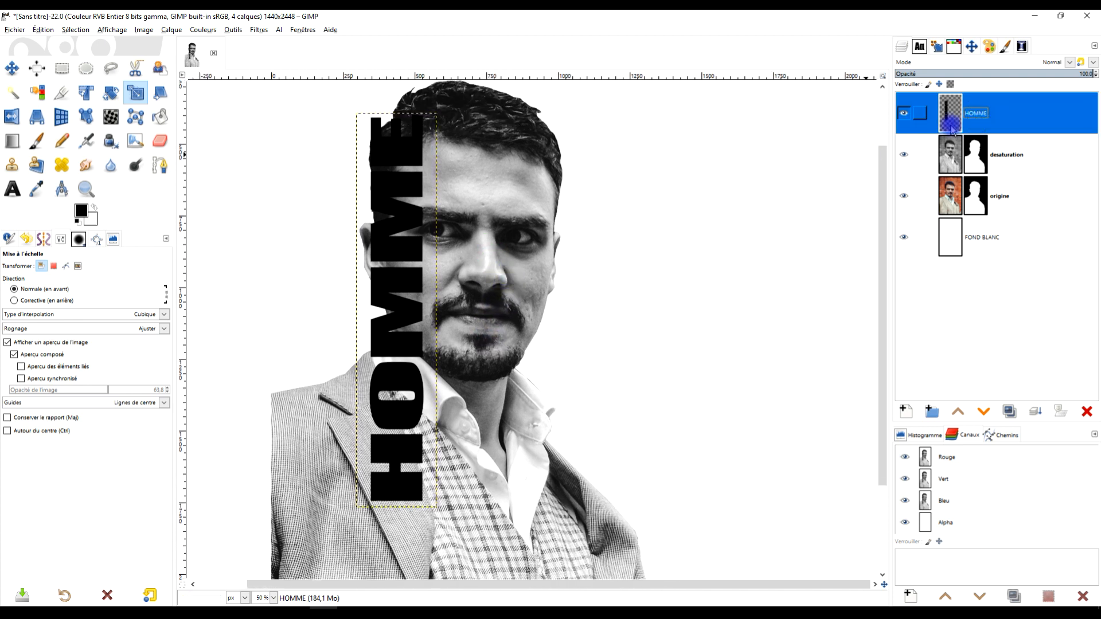
left_click(908, 407)
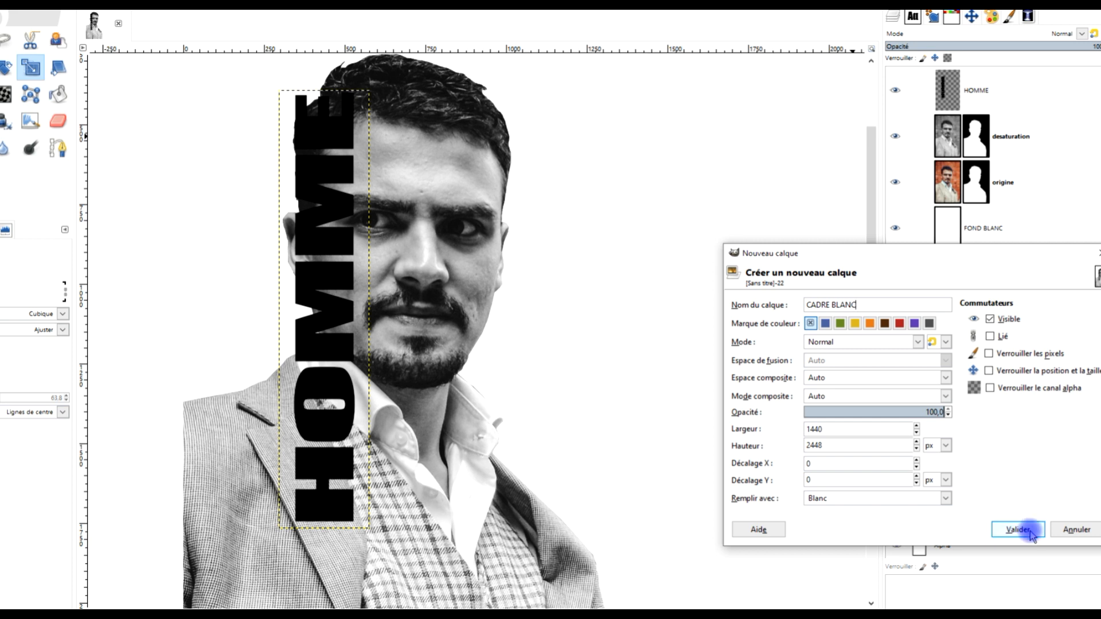
left_click(817, 498)
left_click(835, 563)
left_click(1019, 527)
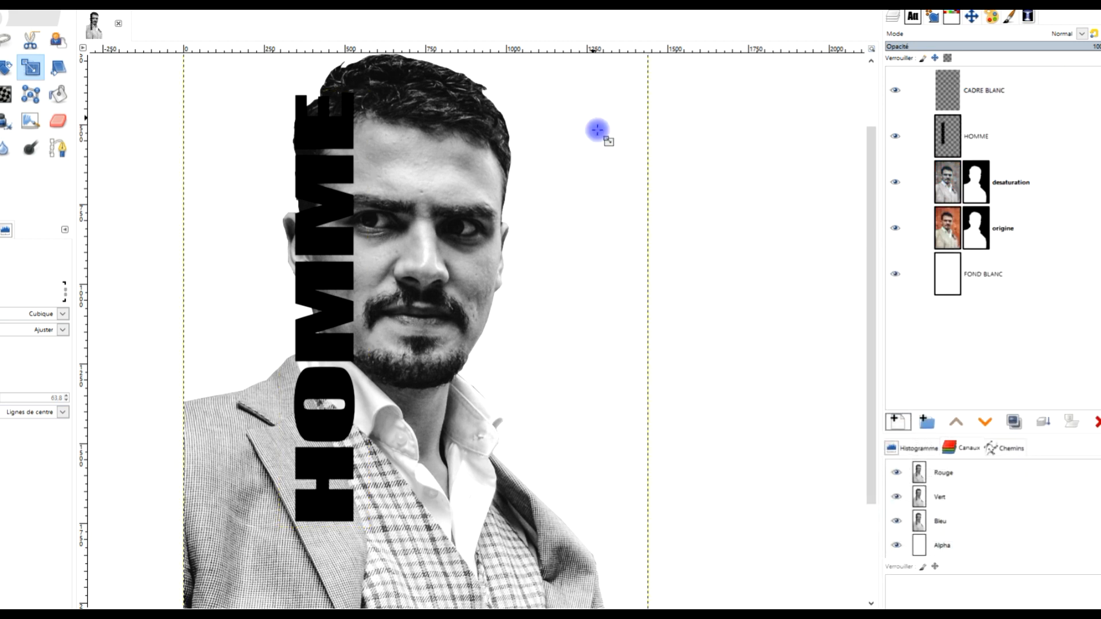
double_click(1009, 93)
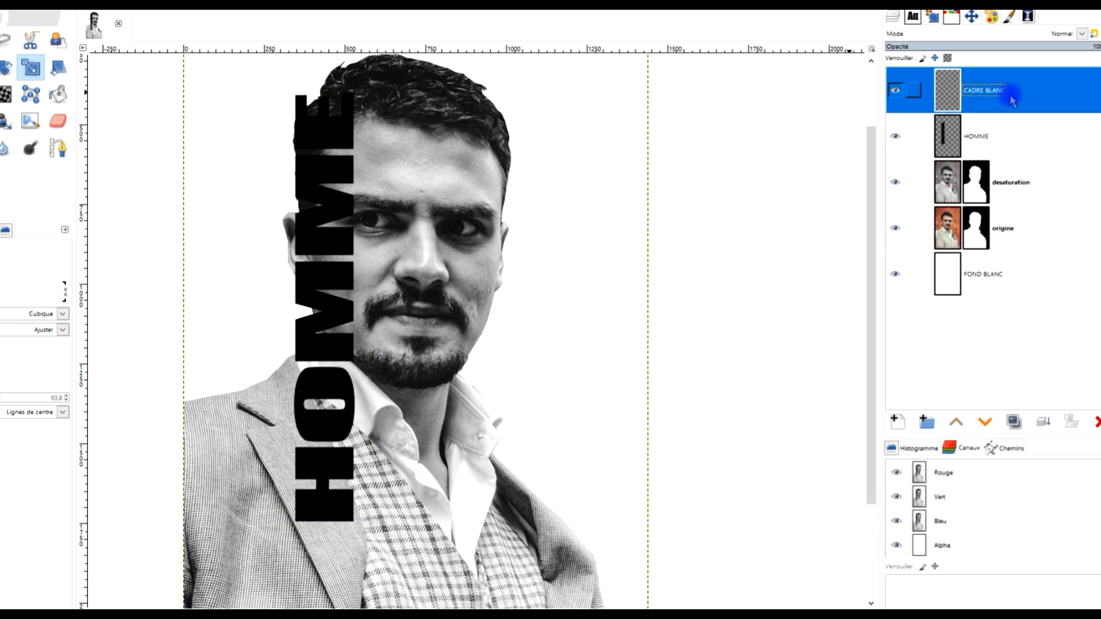
left_click(986, 423)
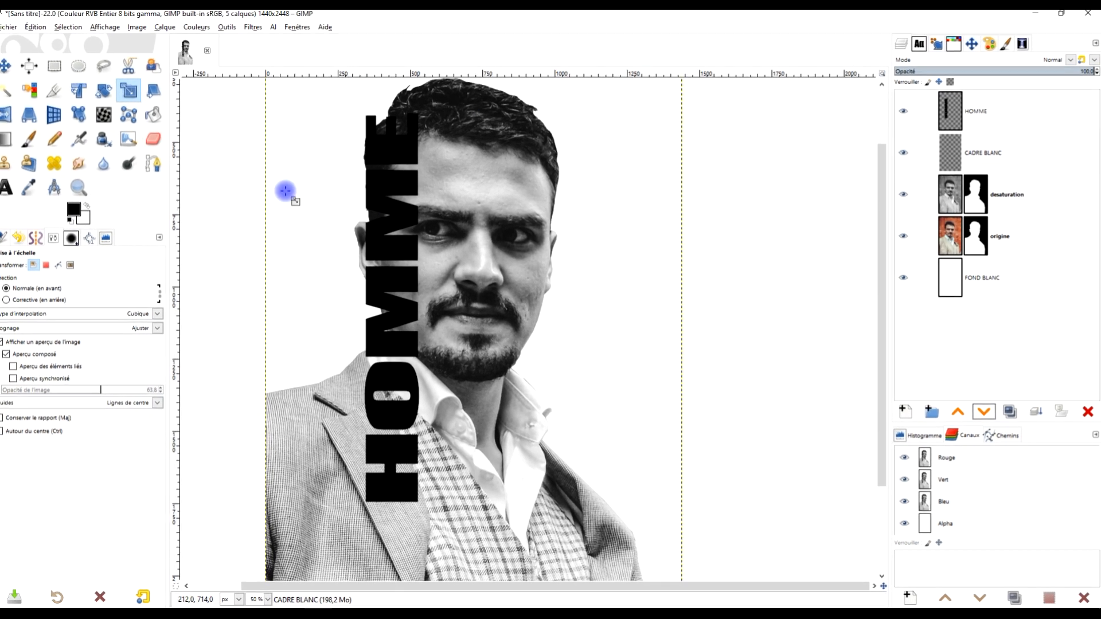
Draw a rectangular selection of about 265 × 1484 px around the HOMME text, its right edge just past the letters
left_click(65, 70)
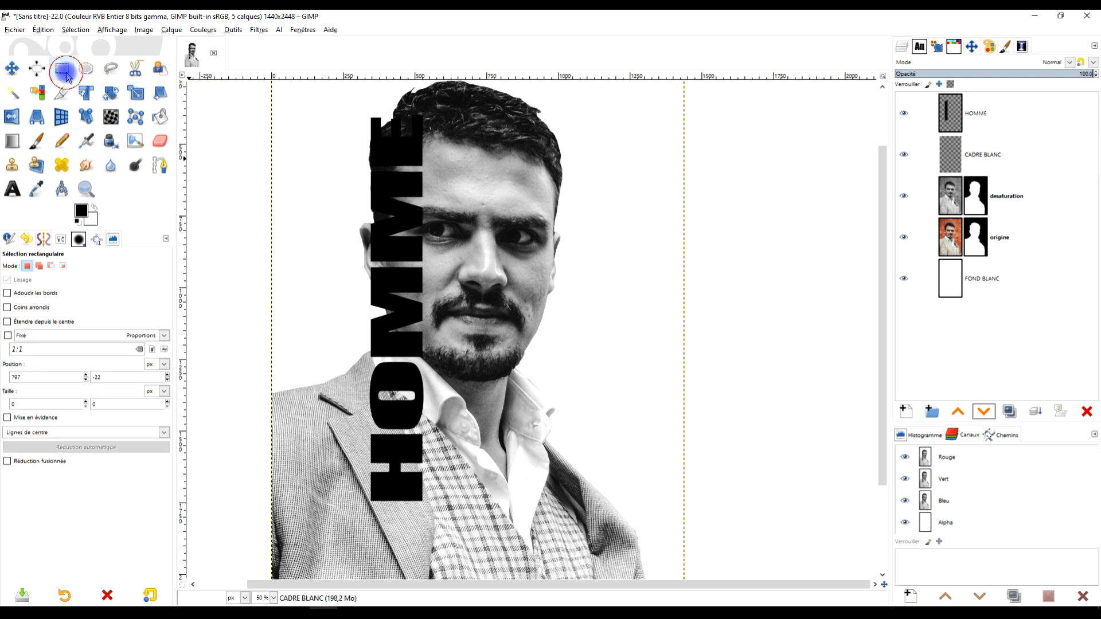
left_click(78, 241)
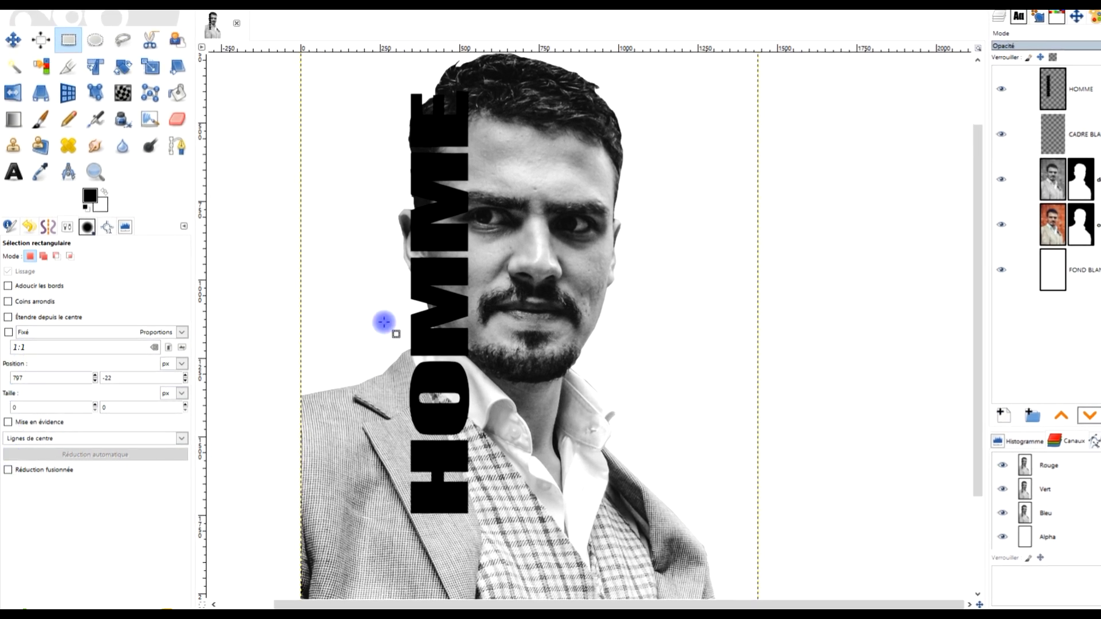
left_click_drag(387, 75, 474, 540)
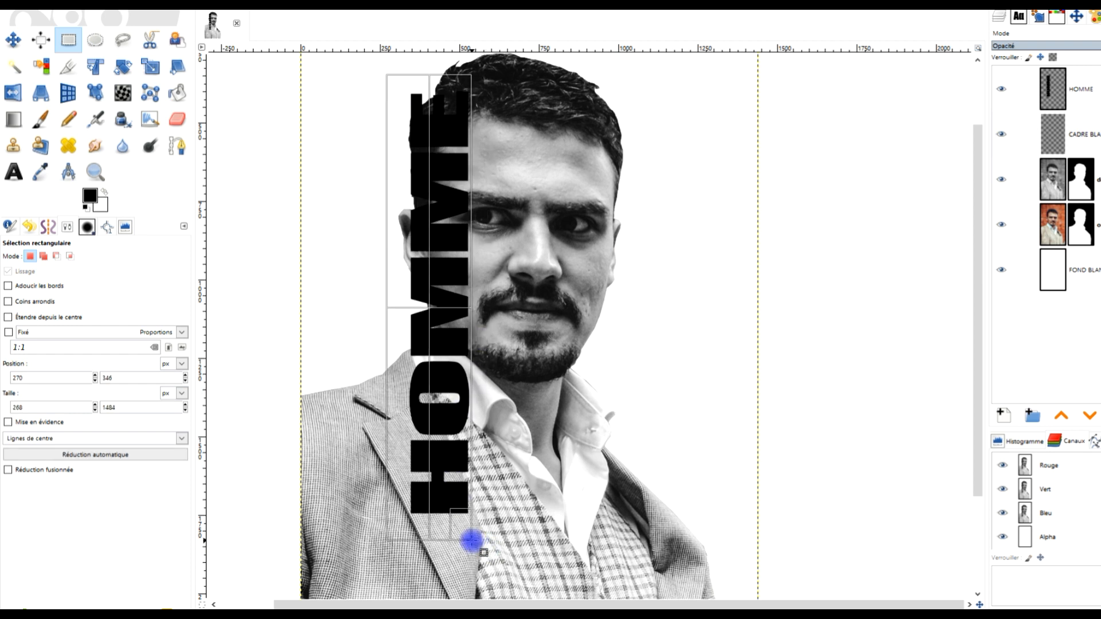
scroll(478, 239, "up", 6)
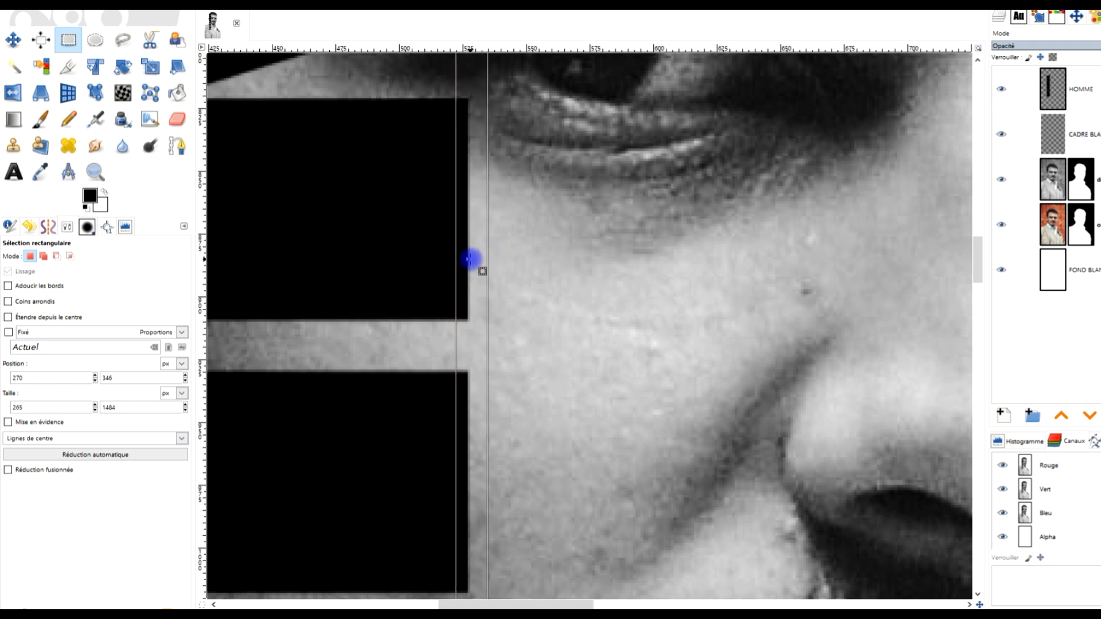
scroll(459, 285, "down", 3, "ctrl")
left_click_drag(479, 273, 590, 272)
scroll(590, 270, "down", 2, "ctrl")
scroll(591, 269, "down", 3, "ctrl")
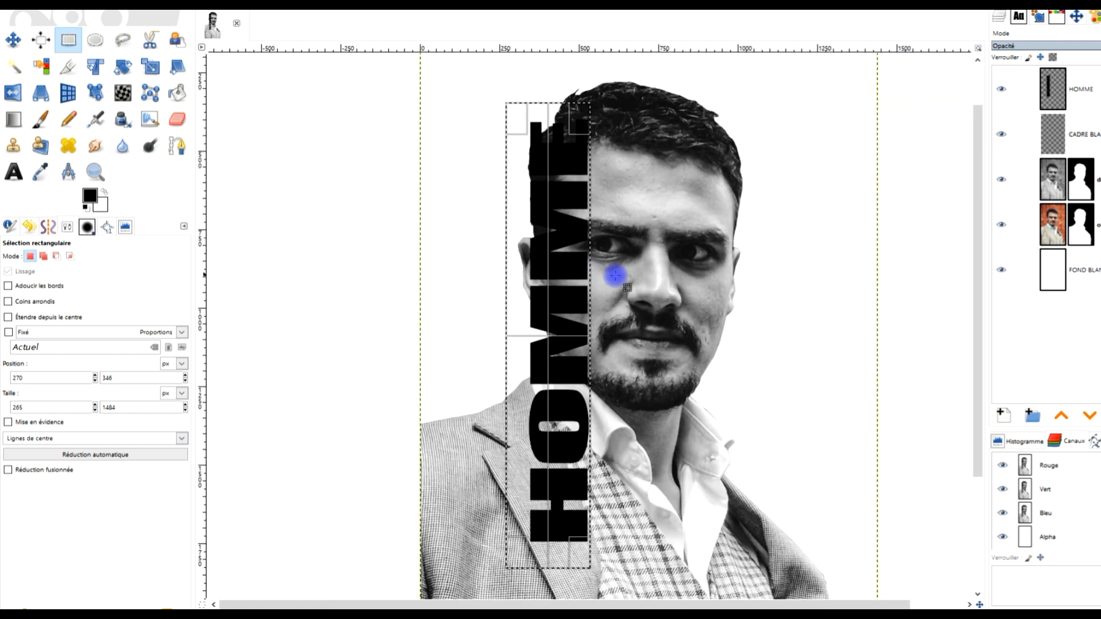
Extend the selection beyond the canvas's left and bottom edges and slightly upward, to 585 × 2228 px at position -50, 272
left_click_drag(581, 256, 572, 284)
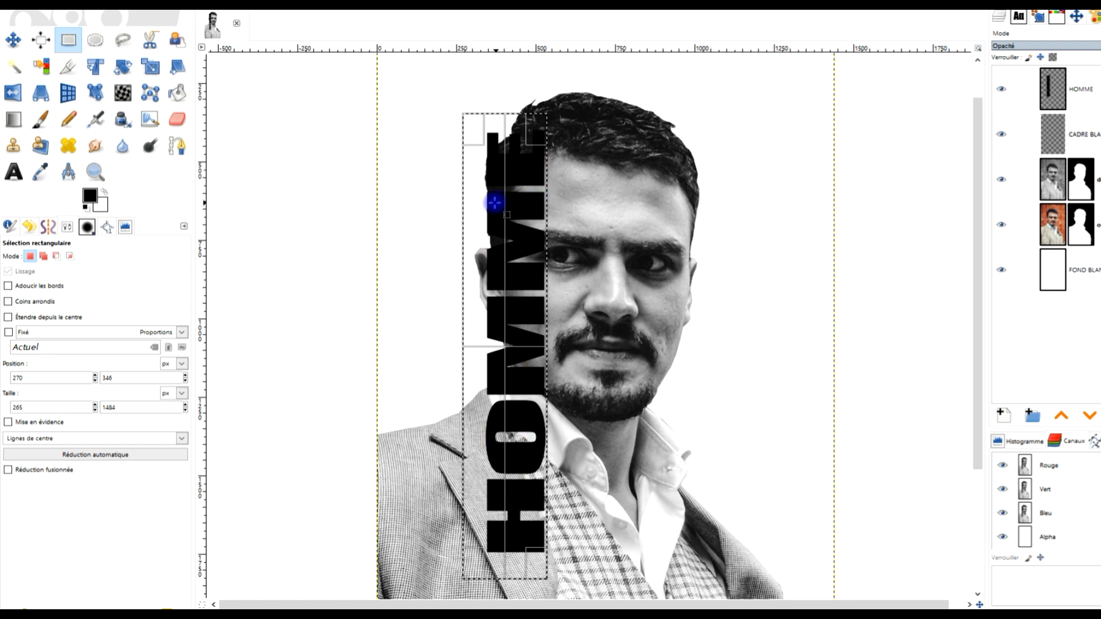
left_click_drag(465, 207, 370, 197)
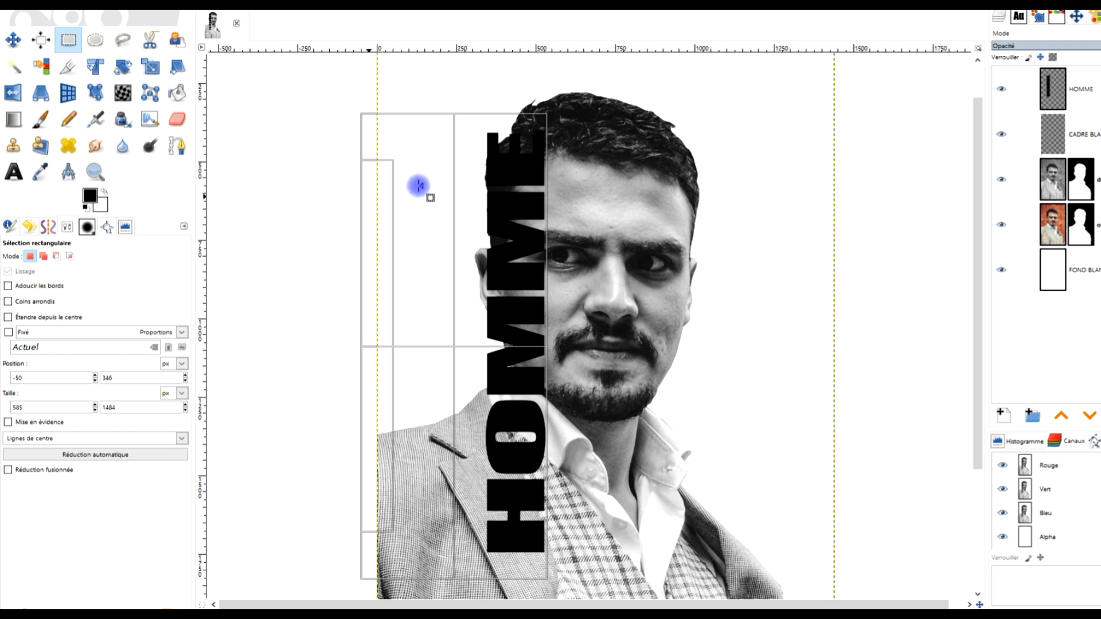
scroll(482, 189, "up", 4)
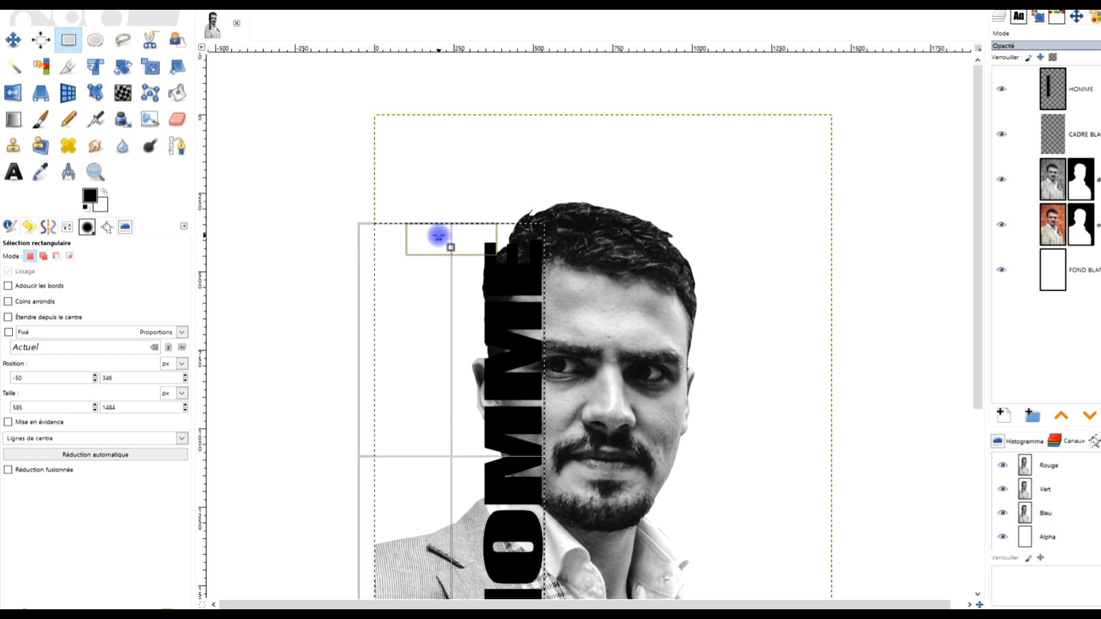
left_click_drag(439, 203, 428, 233)
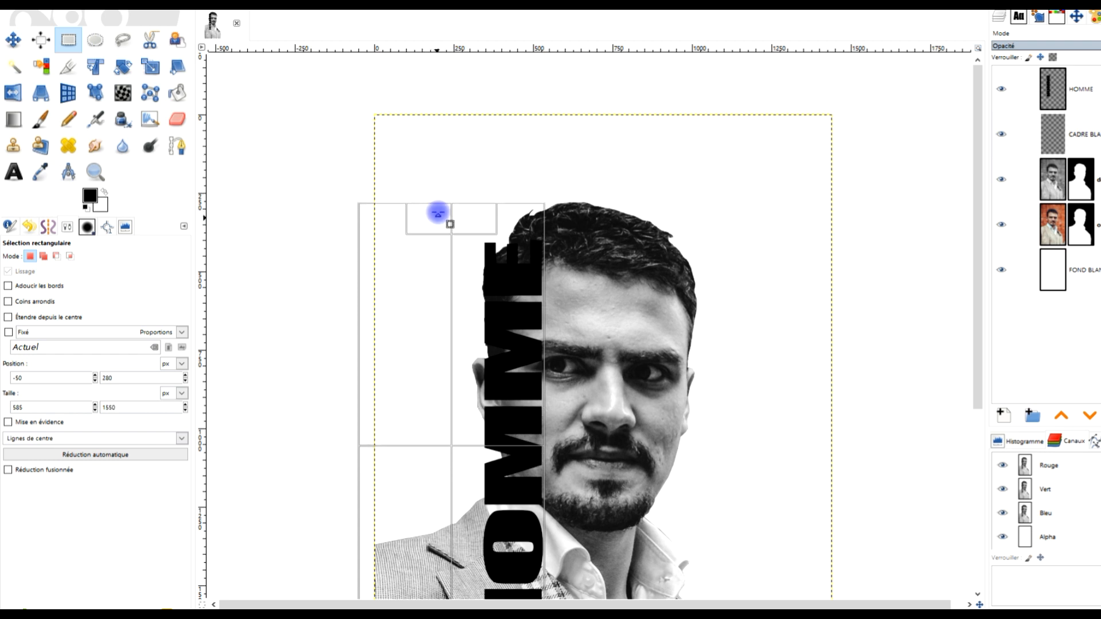
left_click_drag(763, 361, 776, 22)
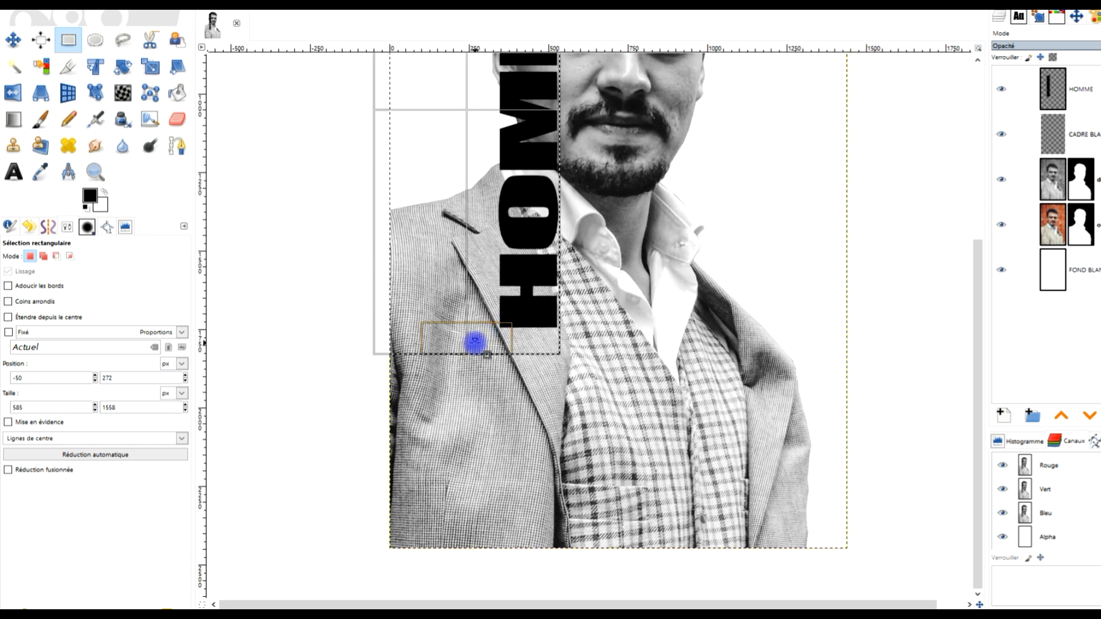
left_click_drag(475, 343, 453, 472)
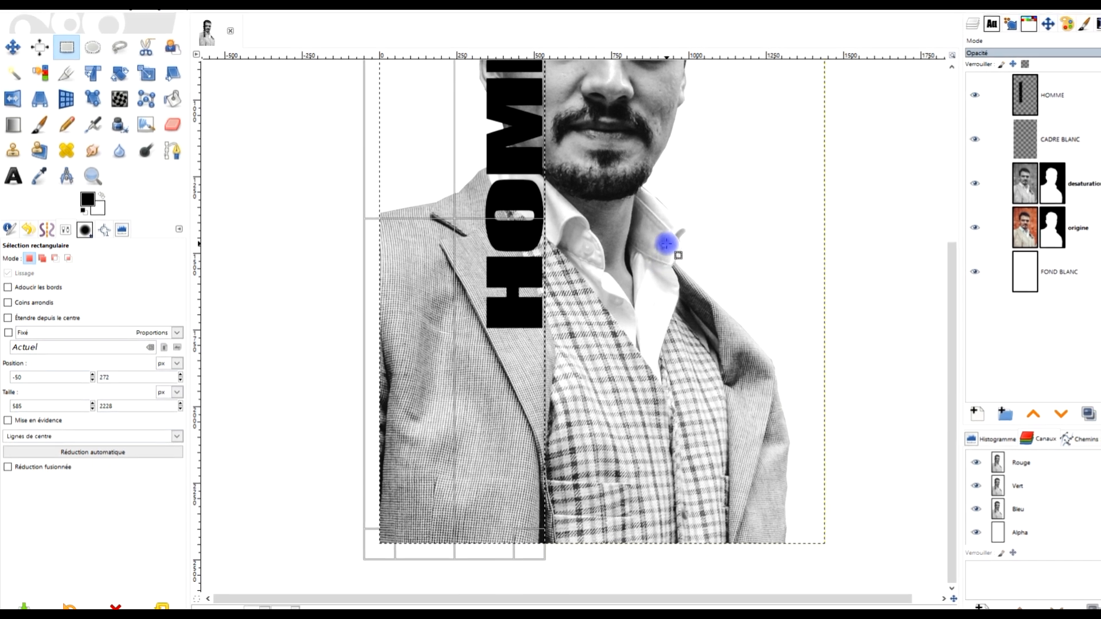
Fill the rectangular selection on the CADRE BLANC layer with the white background colour
left_click_drag(654, 238, 621, 282)
scroll(618, 275, "down", 1)
left_click_drag(652, 243, 579, 305)
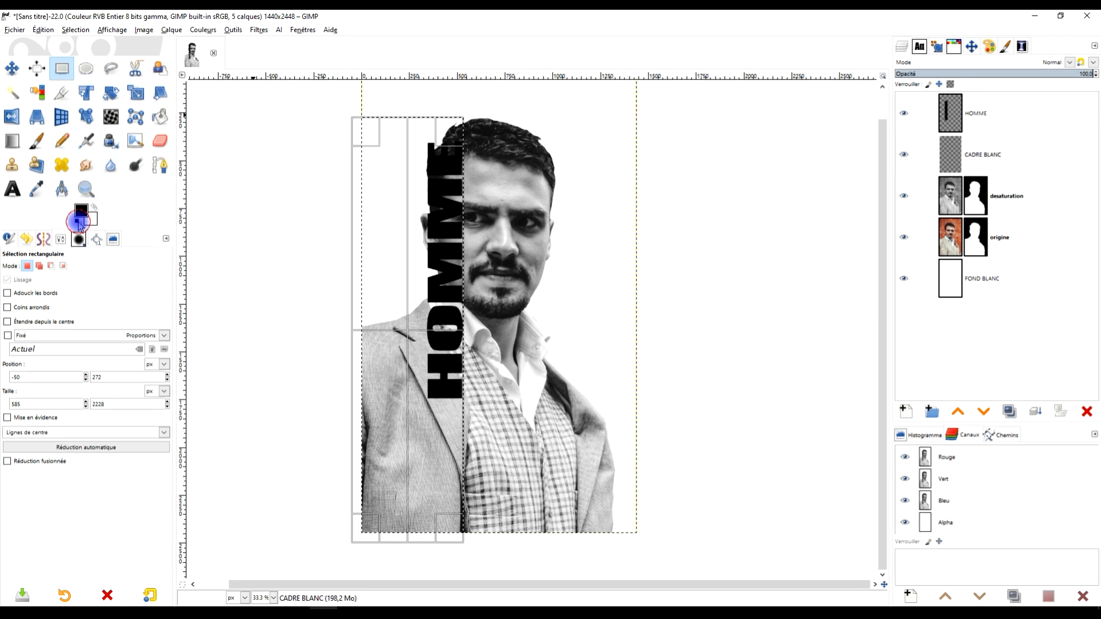
left_click_drag(92, 223, 415, 255)
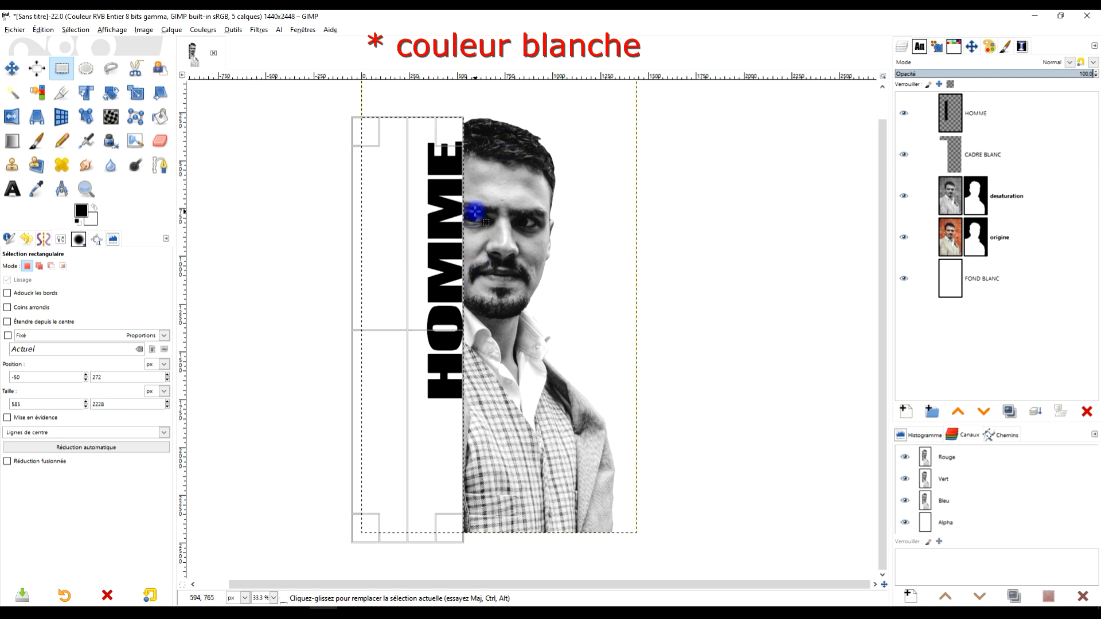
scroll(445, 199, "up", 2)
scroll(456, 205, "down", 2)
mouse_move(511, 233)
left_mouse_down()
mouse_move(505, 215)
mouse_move(494, 227)
left_mouse_up()
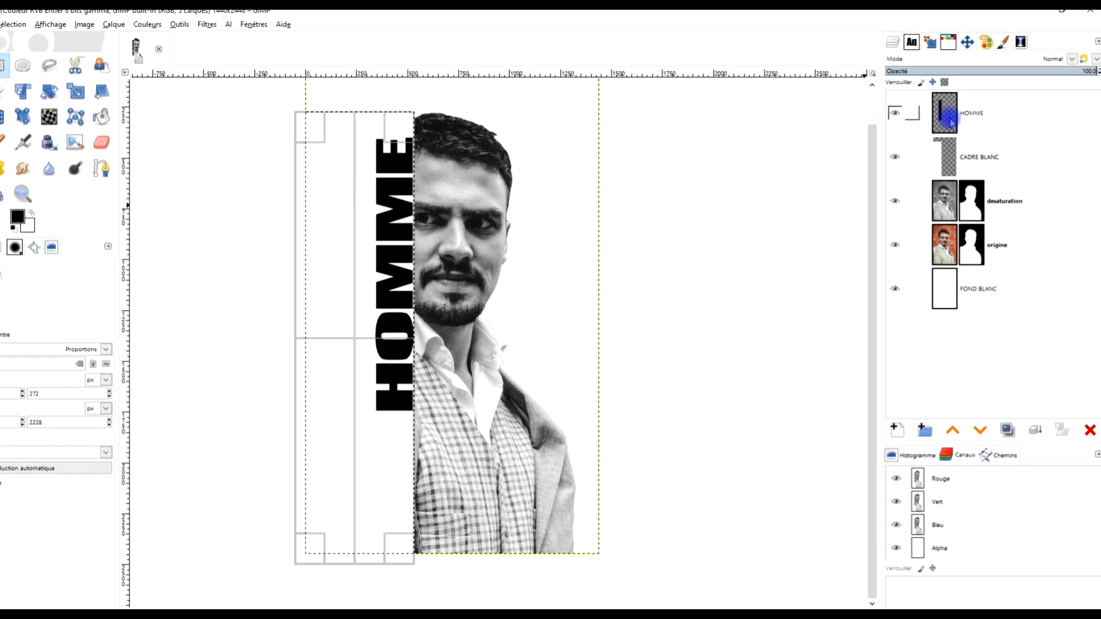
Turn the HOMME layer's alpha into a selection outlining the letters
left_click(946, 121)
right_click(946, 121)
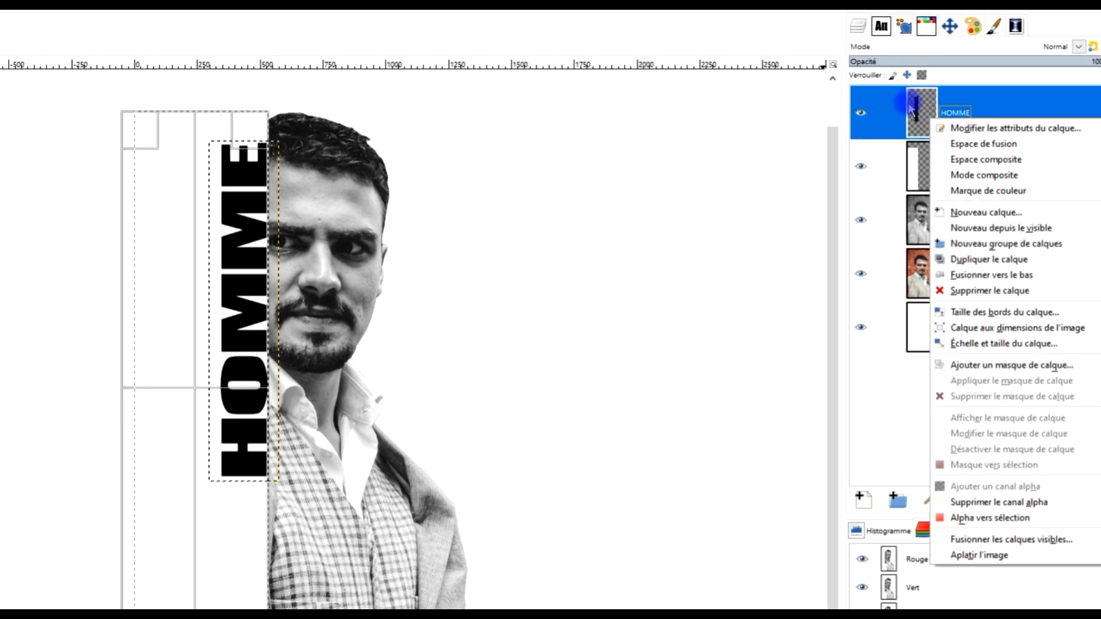
left_click(968, 518)
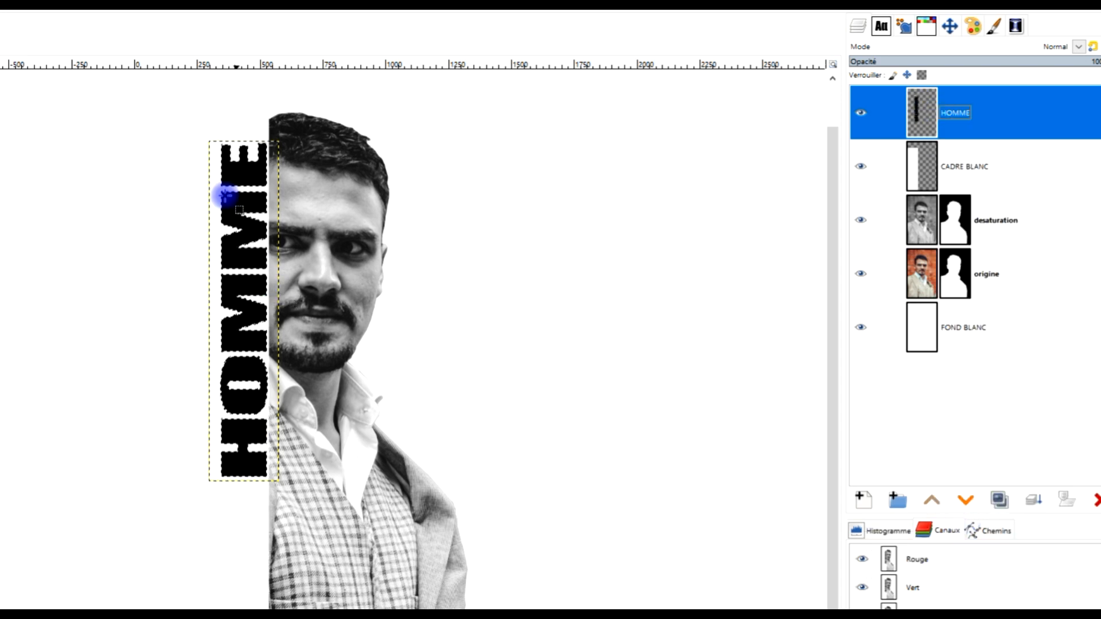
scroll(226, 197, "up", 3)
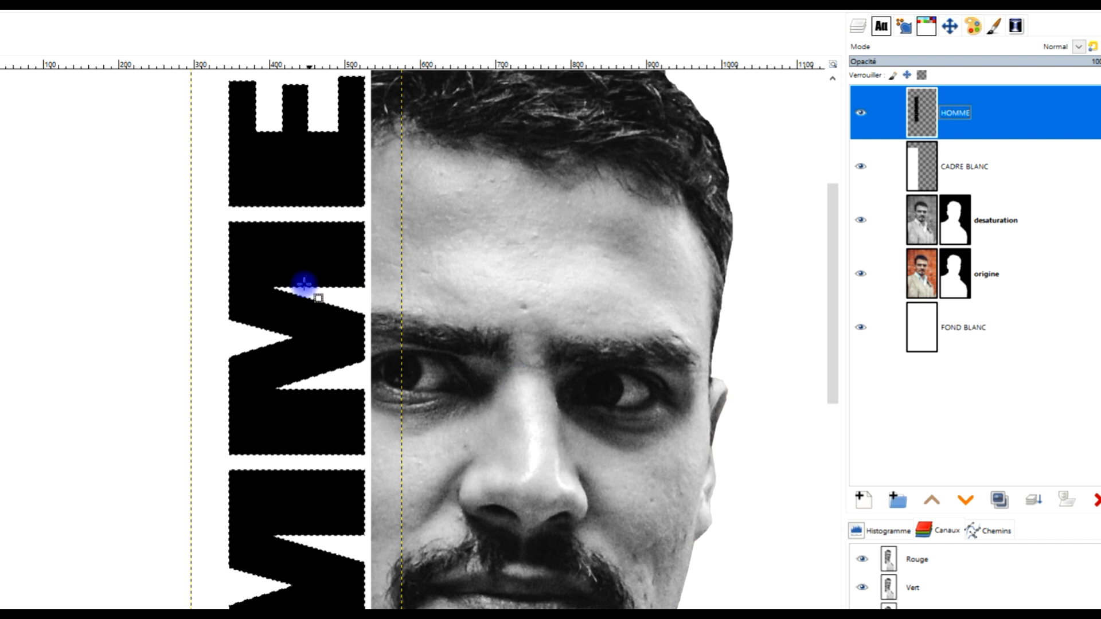
left_click_drag(308, 397, 324, 298)
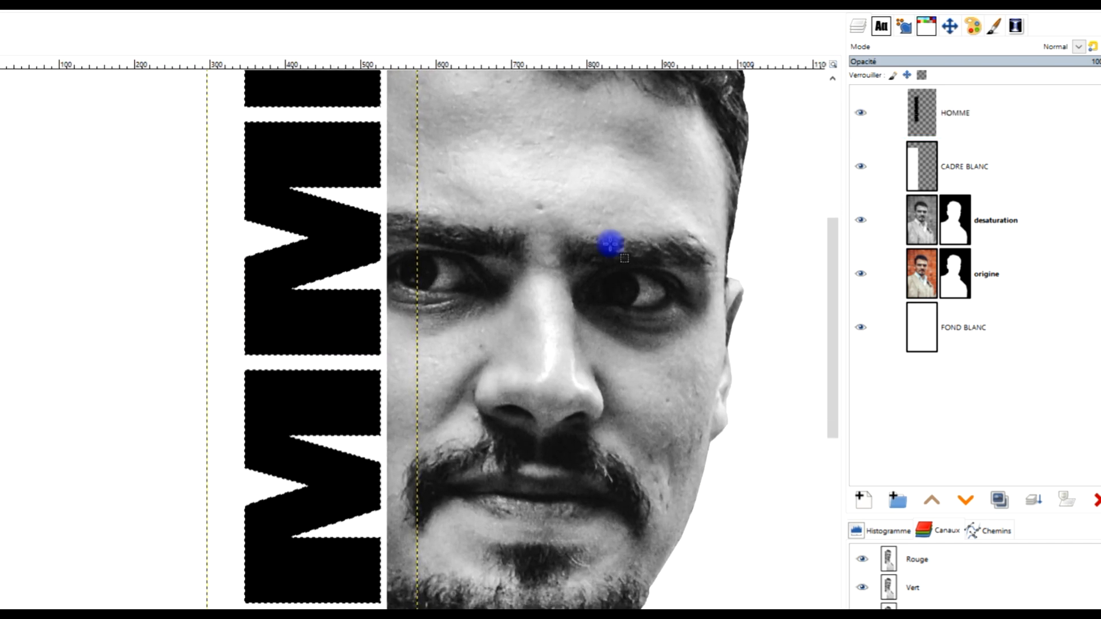
Erase the letter-shaped selection from the white area of the CADRE BLANC layer
left_click(931, 175)
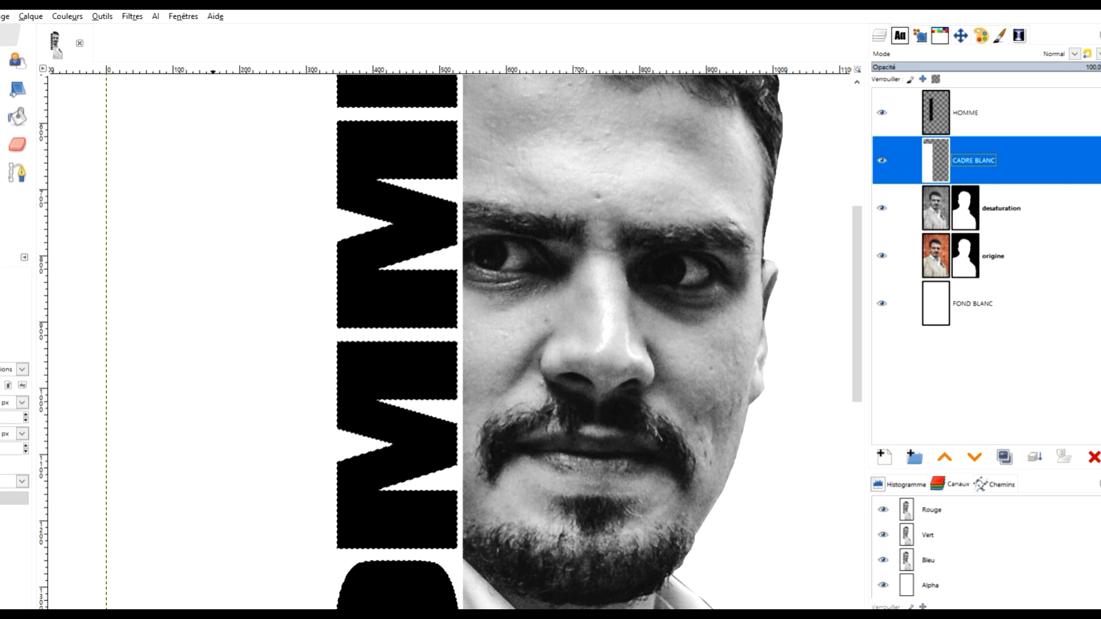
left_click(7, 26)
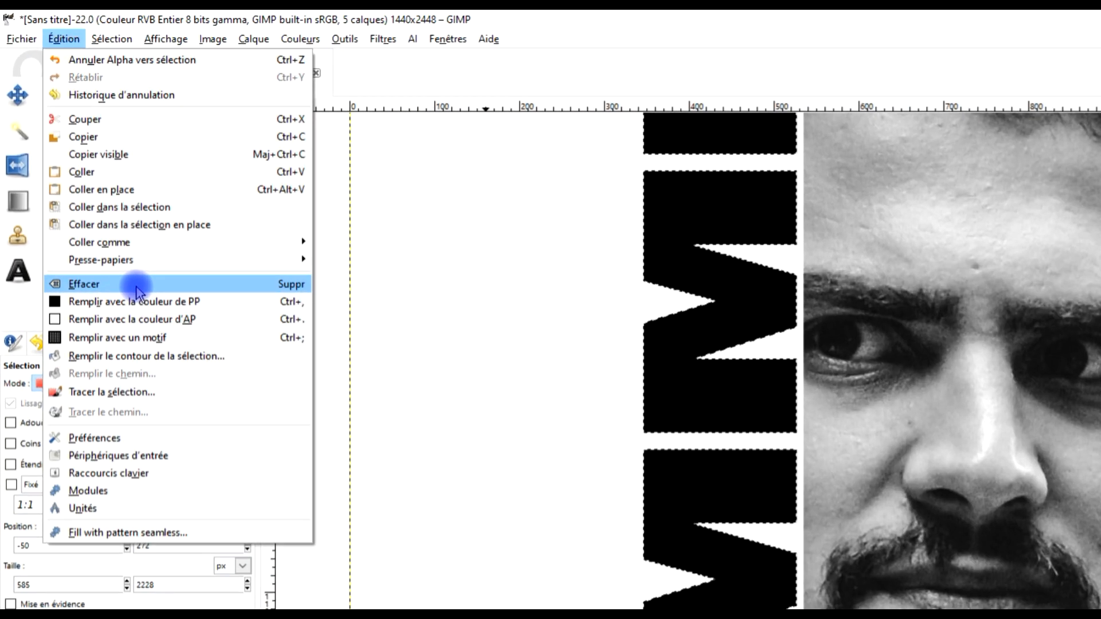
left_click(103, 221)
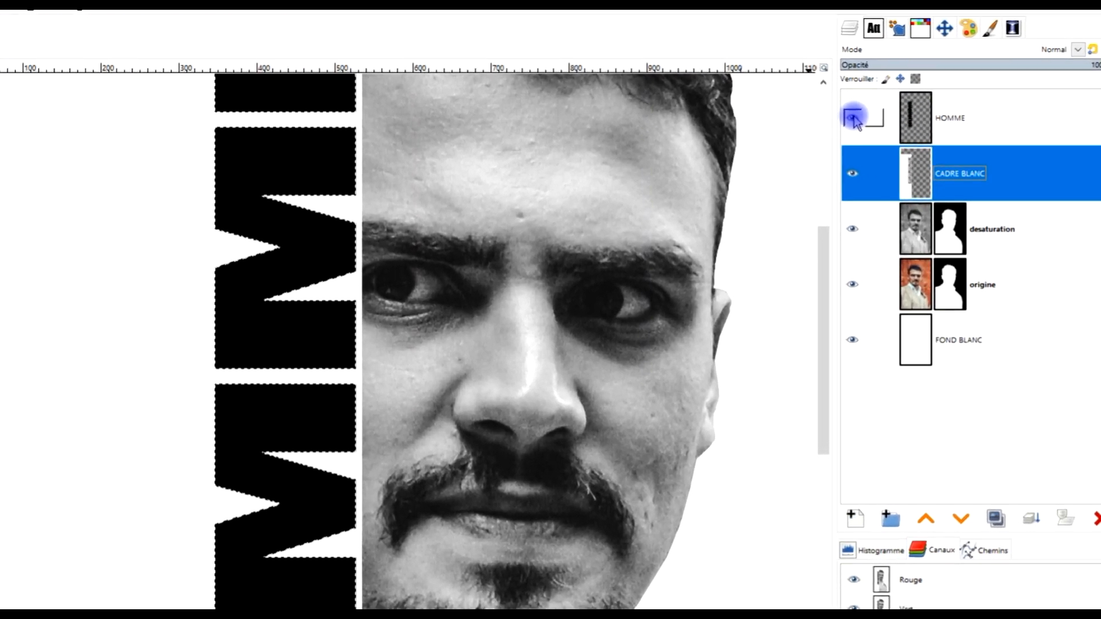
Hide the HOMME layer and move it beneath FOND BLANC, then reactivate the CADRE BLANC layer
left_click(908, 115)
left_click_drag(916, 117, 952, 381)
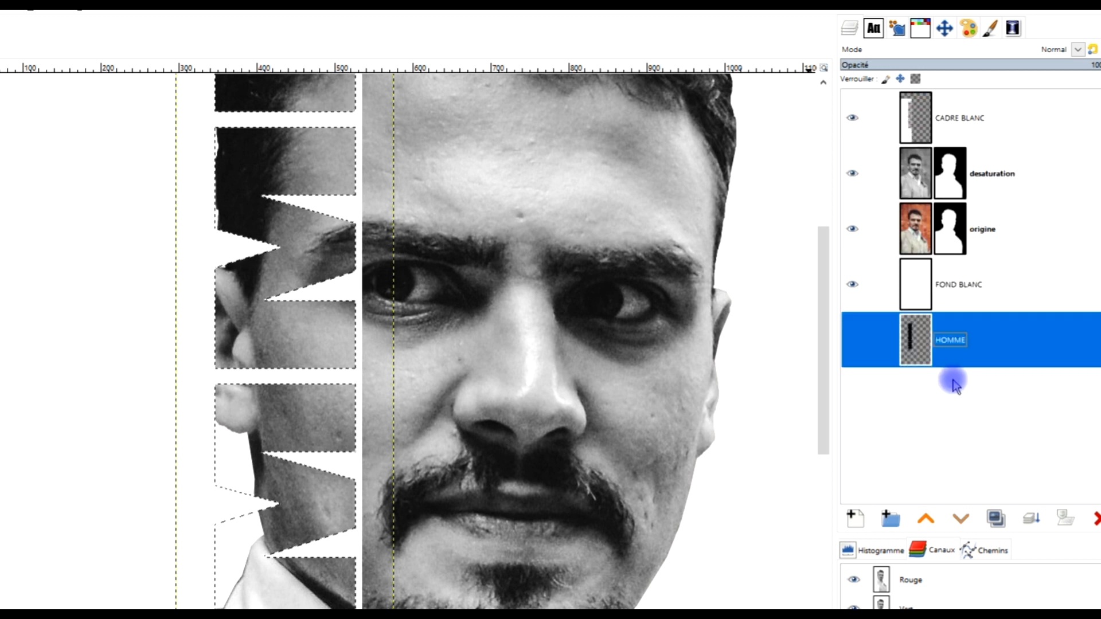
left_click(912, 105)
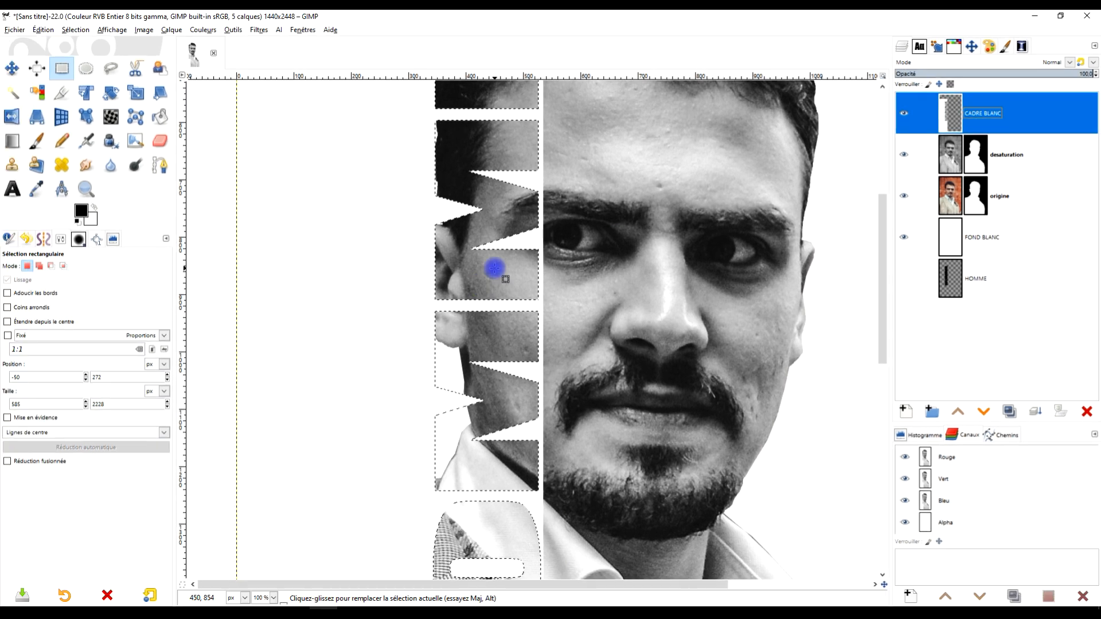
Remove the selection around the cut-out HOMME letters
scroll(495, 267, "down", 4)
scroll(492, 258, "up", 3)
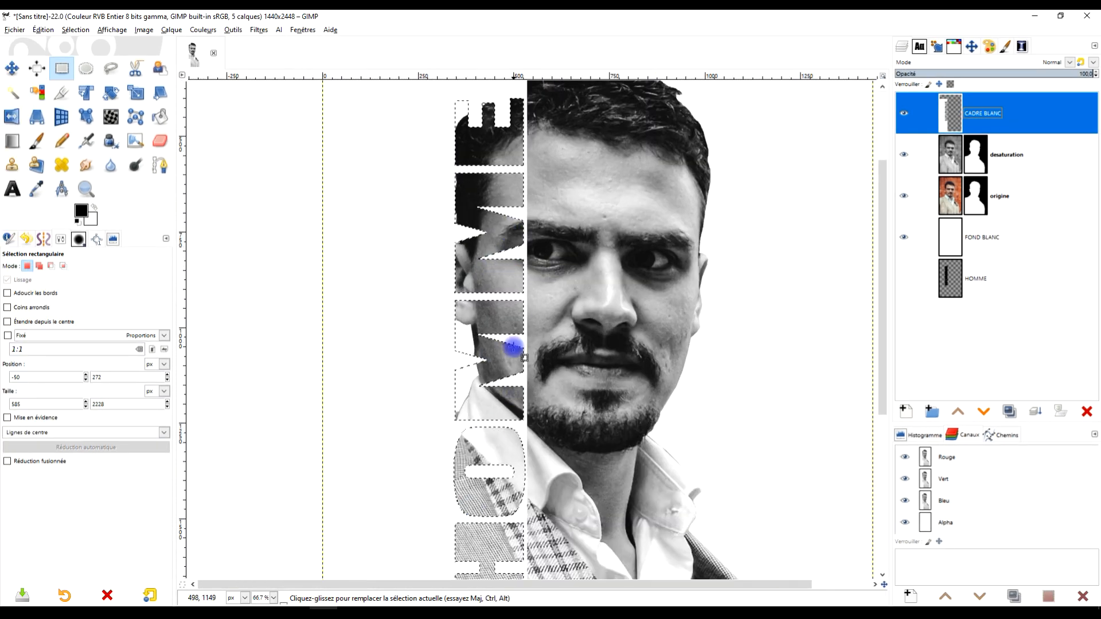
left_click(78, 30)
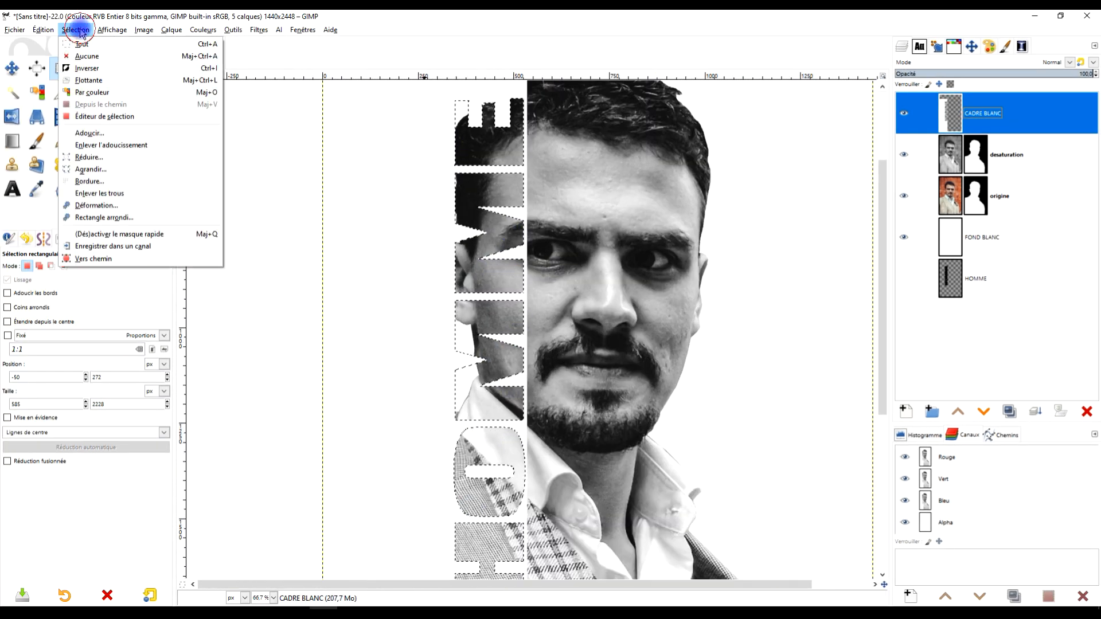
left_click(86, 56)
Examine how the portrait shows through the cut-out HOMME letters, both close up and across the whole composition
scroll(599, 348, "down", 2)
scroll(502, 287, "up", 2)
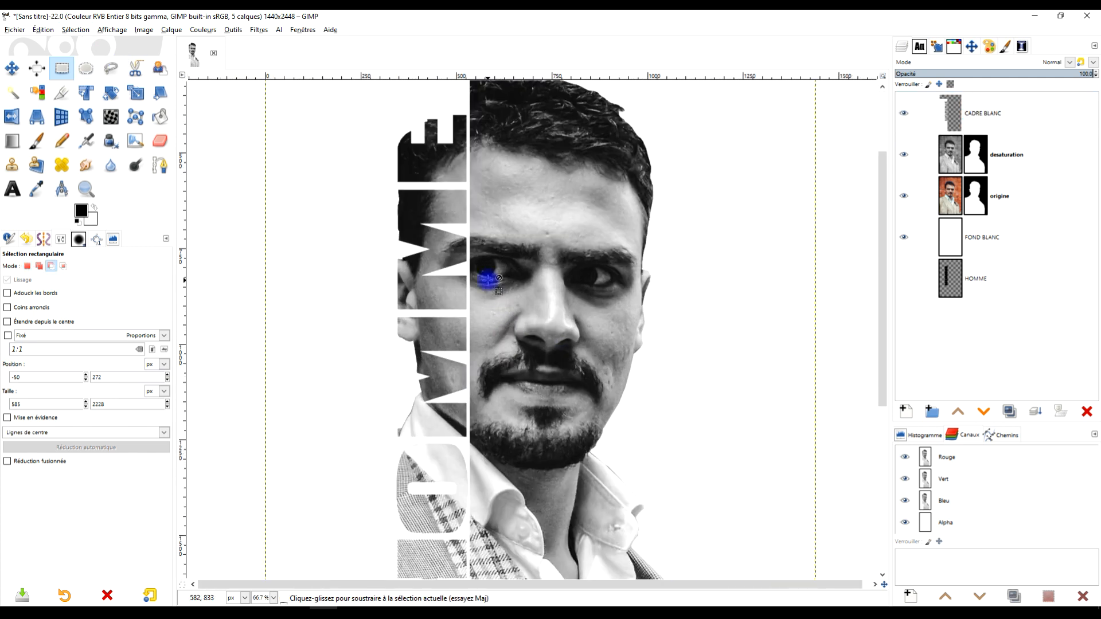
scroll(486, 278, "down", 2)
scroll(453, 299, "up", 1)
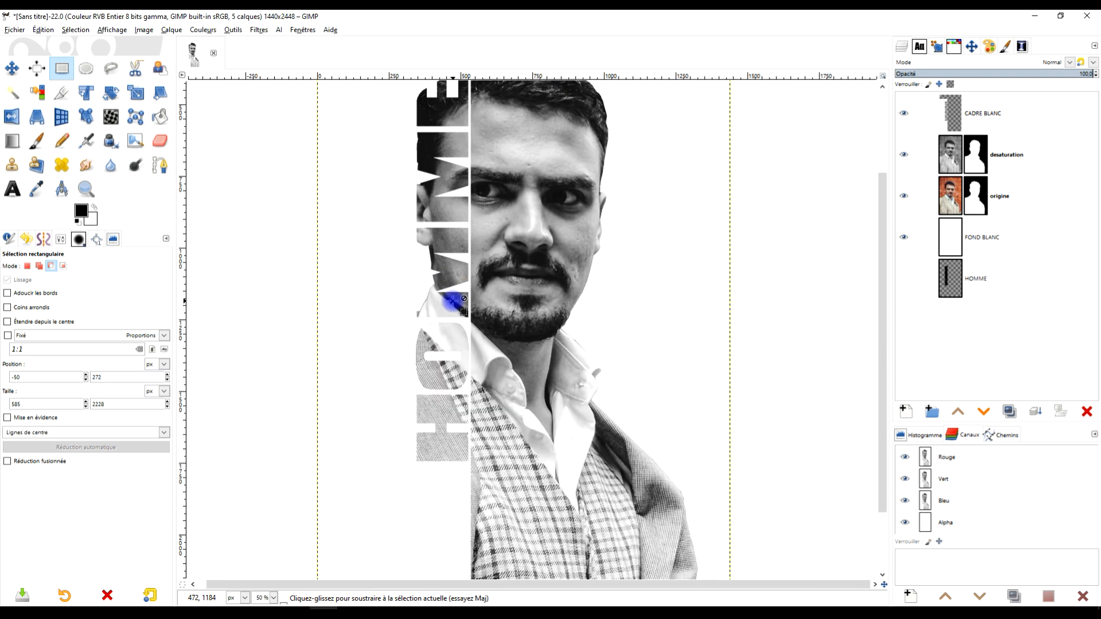
scroll(625, 224, "up", 1)
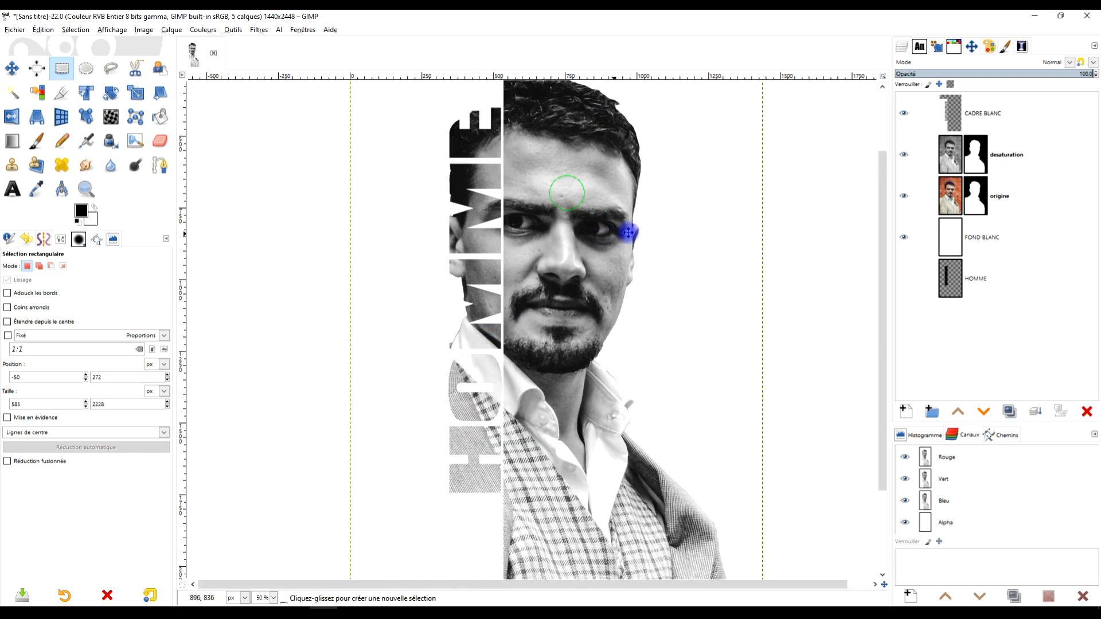
scroll(602, 244, "down", 1)
scroll(593, 256, "down", 1)
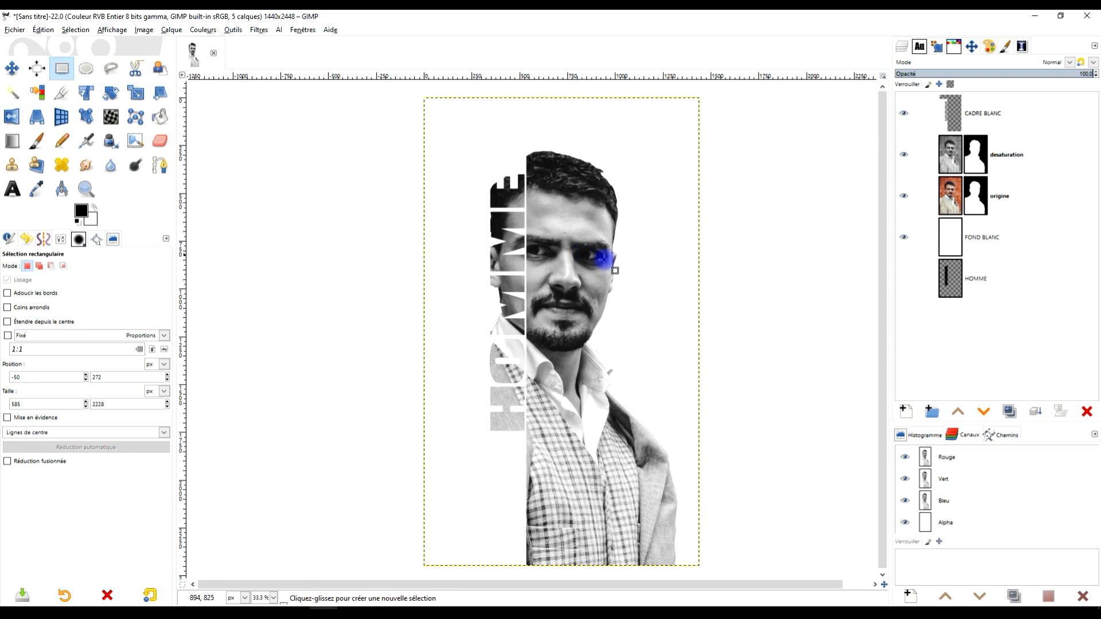
left_click_drag(605, 258, 565, 248)
scroll(511, 295, "up", 1)
Shift the CADRE BLANC layer slightly left and up over the portrait, with the Move tool acting on the active layer
left_click(11, 69)
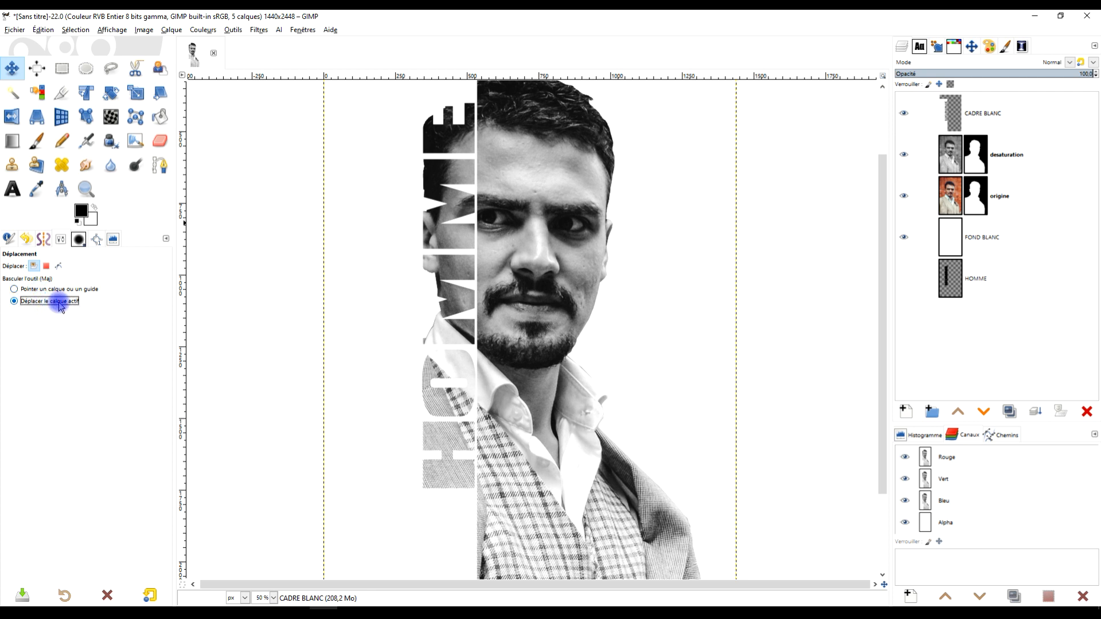
left_click(947, 117)
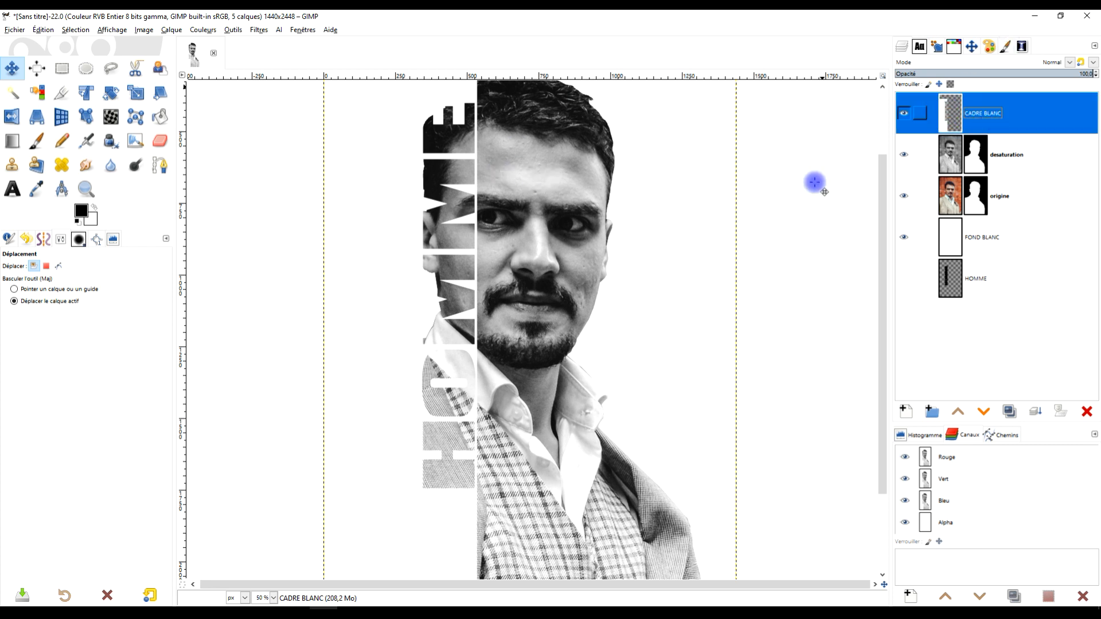
scroll(412, 238, "up", 1)
mouse_move(416, 241)
left_mouse_down()
mouse_move(435, 237)
mouse_move(404, 237)
left_mouse_up()
scroll(452, 246, "down", 2)
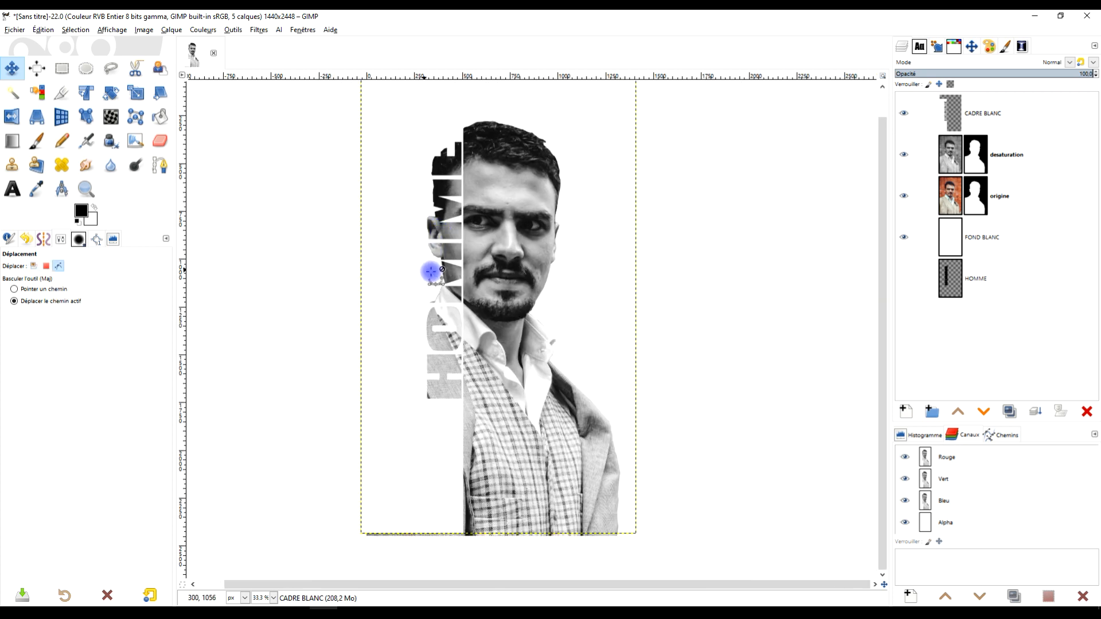
Move the CADRE BLANC layer about 66 px right and 38 px down, and check the canvas's lower left edge
scroll(432, 272, "up", 1)
left_click_drag(365, 351, 384, 362)
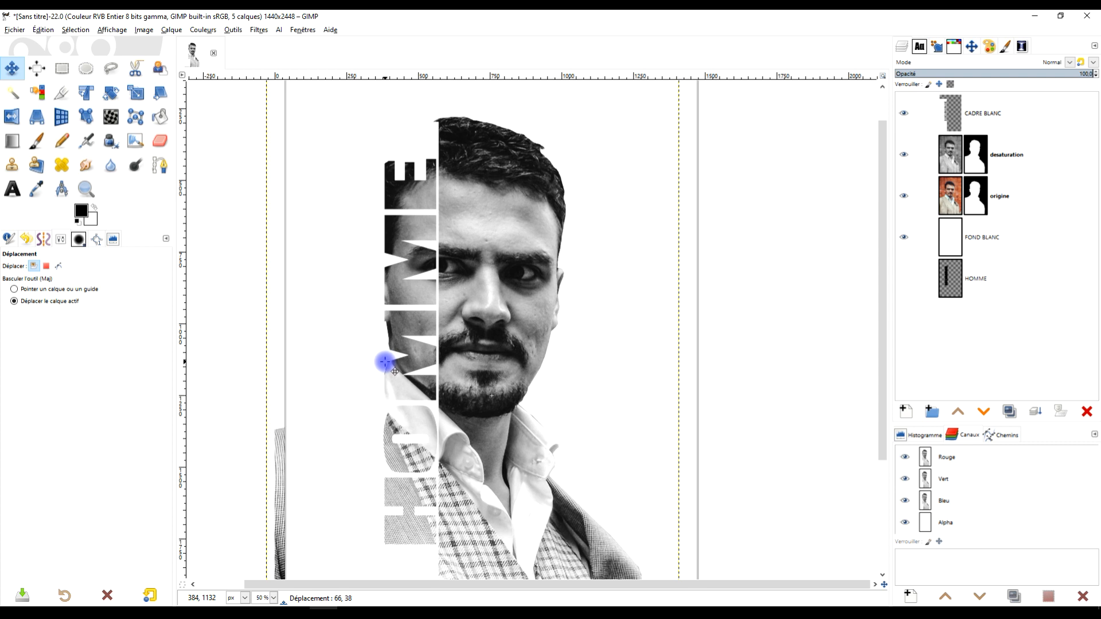
left_click_drag(384, 362, 385, 362)
scroll(503, 328, "down", 1)
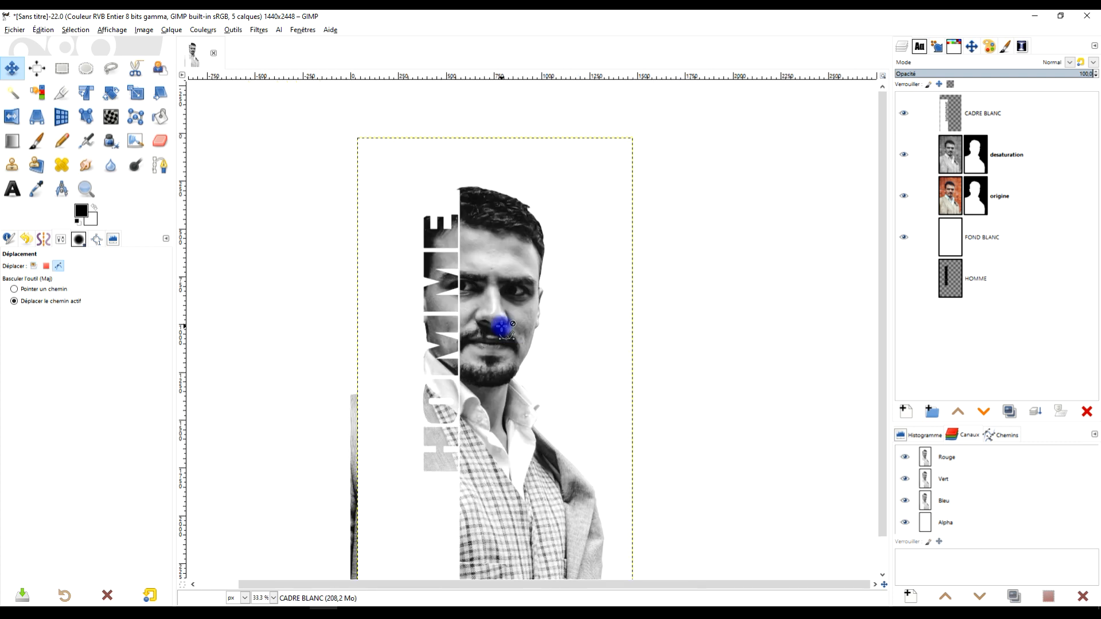
left_click_drag(540, 351, 534, 212)
scroll(354, 333, "up", 1)
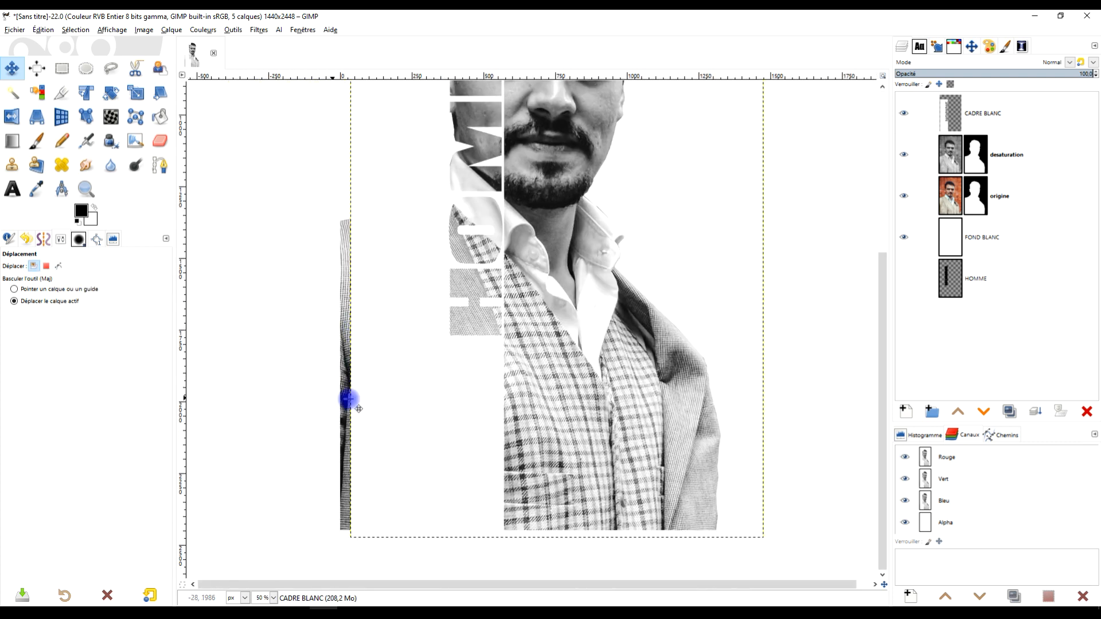
Resize the CADRE BLANC layer to match the image size
scroll(371, 386, "down", 2)
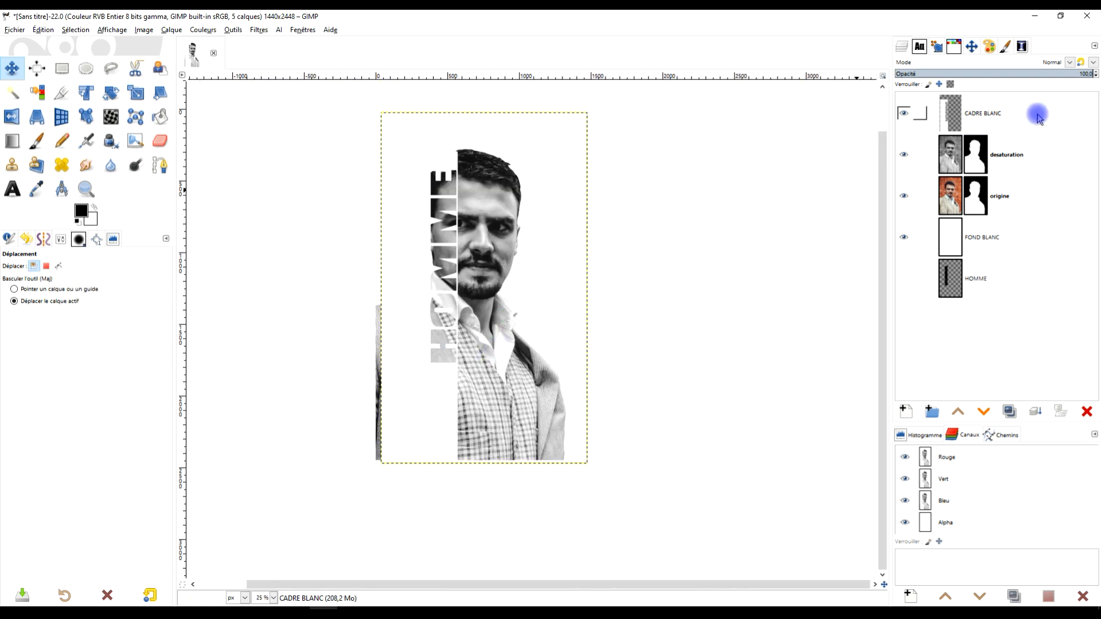
right_click(955, 119)
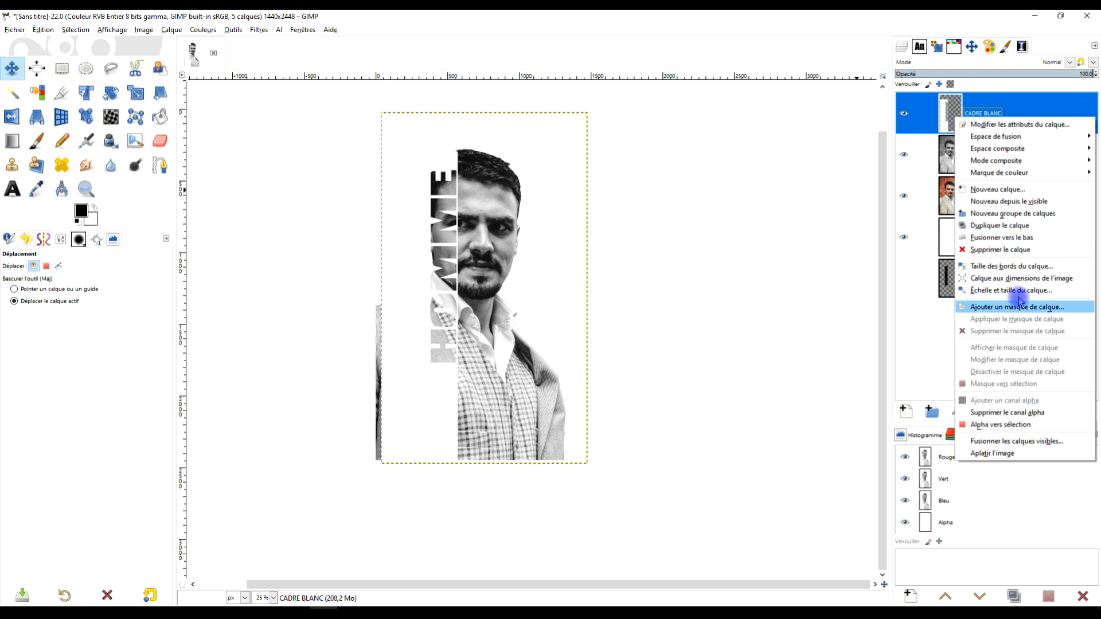
left_click(1025, 280)
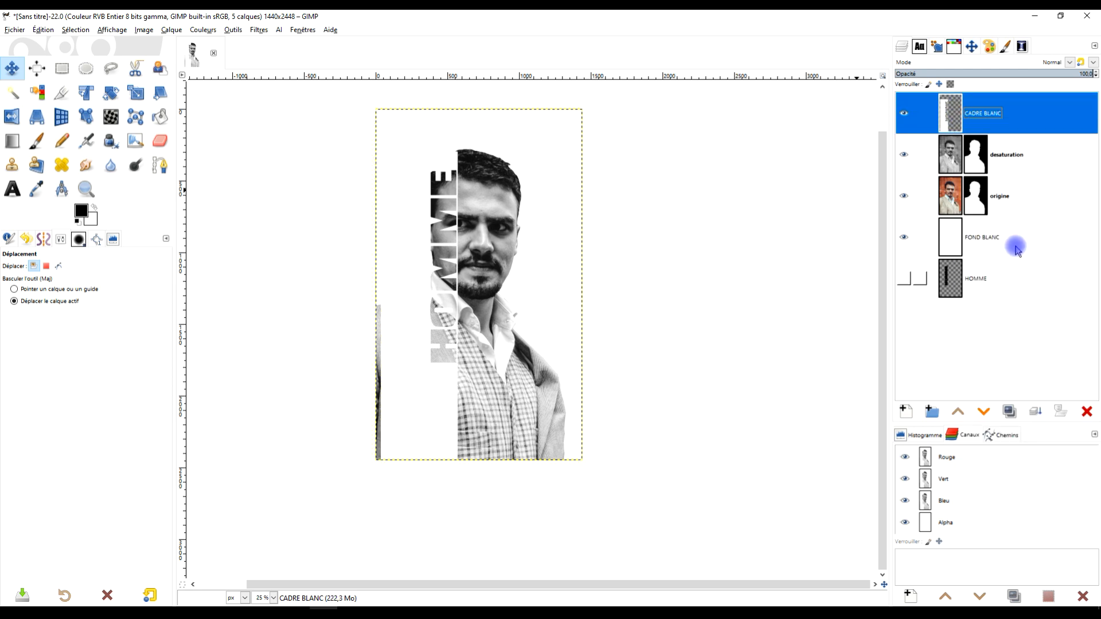
Select a strip of about 384 × 3148 px over the canvas's left edge on CADRE BLANC, fill it with white, and deselect
left_click(59, 69)
left_click_drag(338, 95, 400, 536)
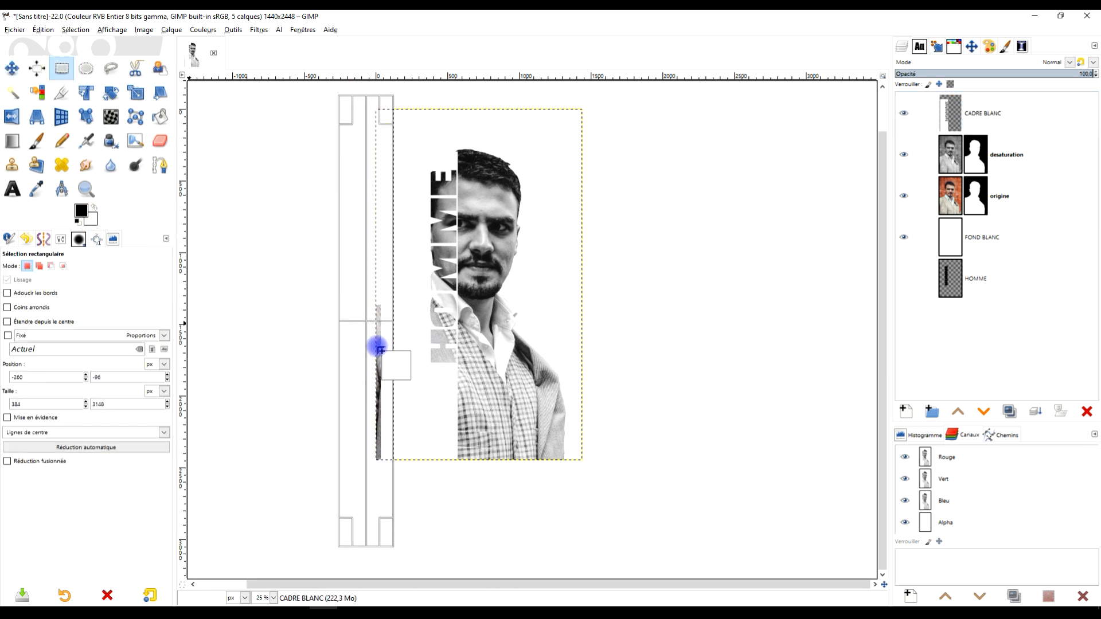
left_click(653, 132)
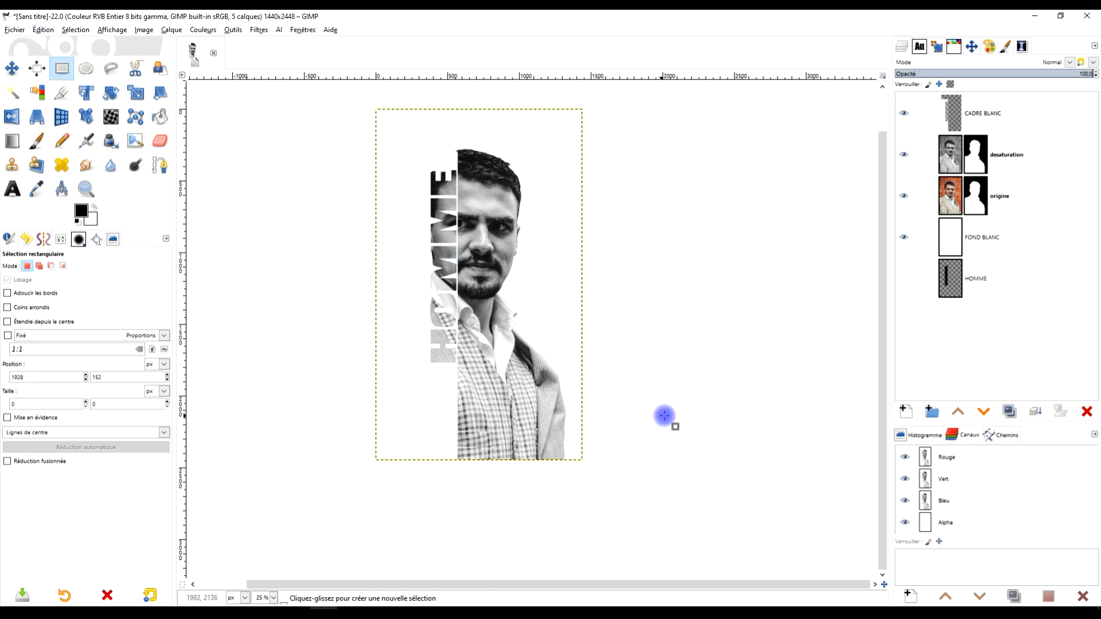
Select the whole area below the letter H from y 1772, about 2368 × 1316 px, fill it with white, and deselect
left_click_drag(639, 512, 316, 326)
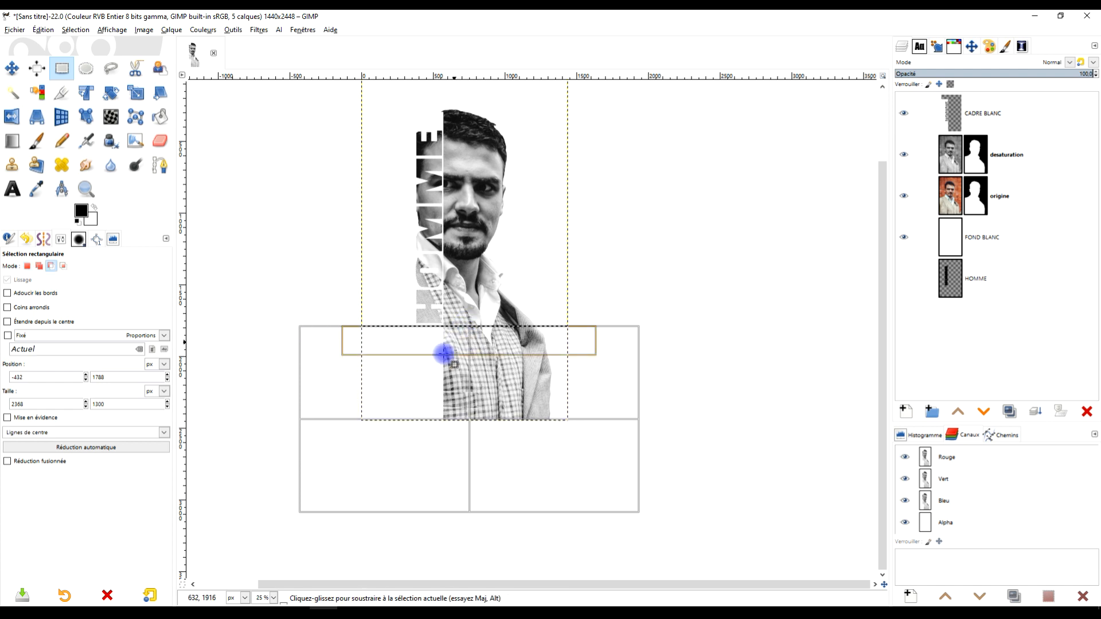
scroll(426, 338, "up", 5)
left_click_drag(563, 244, 647, 249)
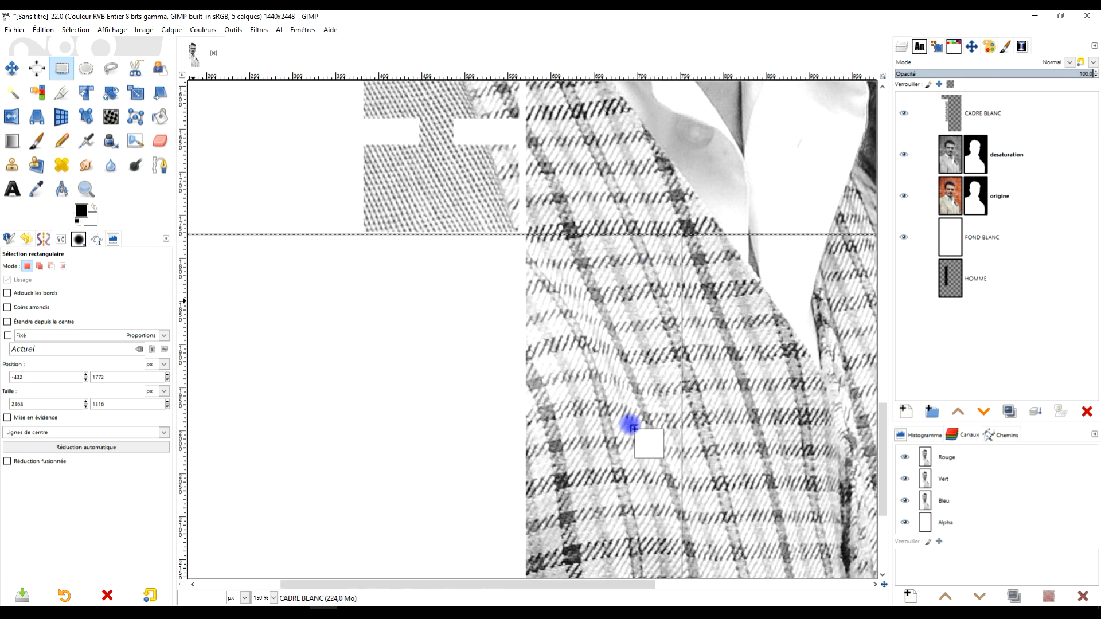
scroll(656, 386, "down", 4)
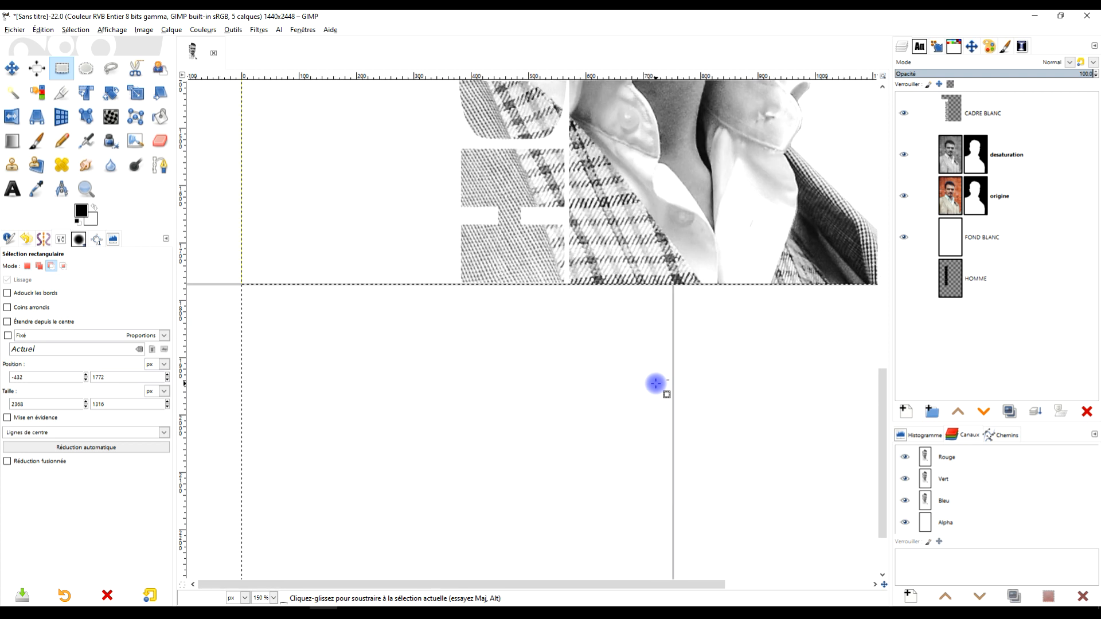
left_click_drag(702, 372, 566, 406)
left_click(689, 265)
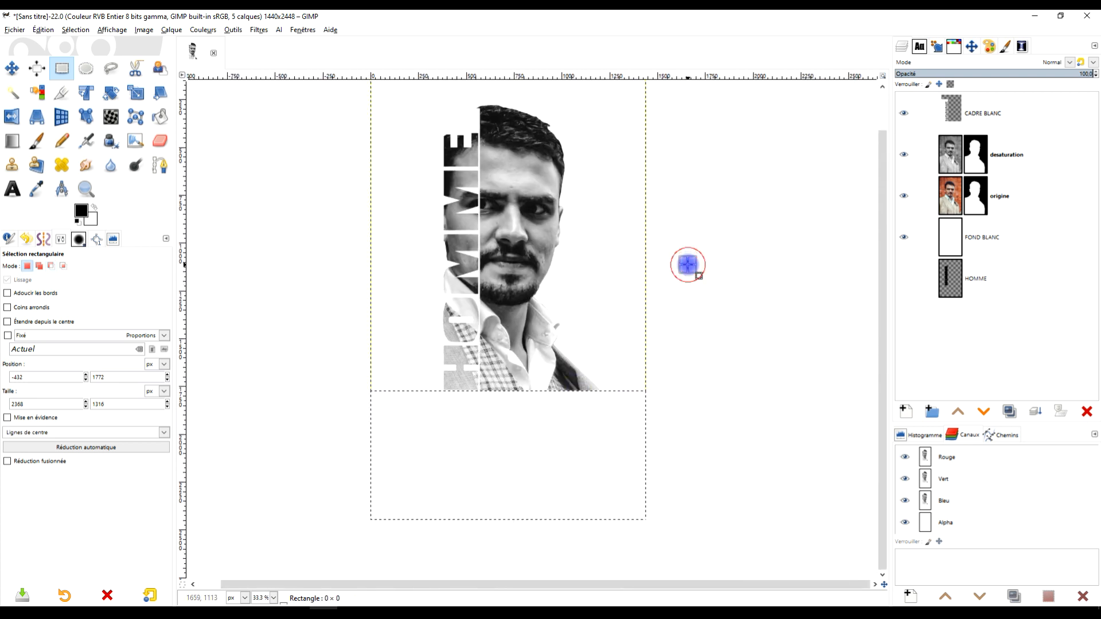
Move the CADRE BLANC layer upward over the portrait to reposition the HOMME letters against the face
left_click_drag(478, 168, 444, 222)
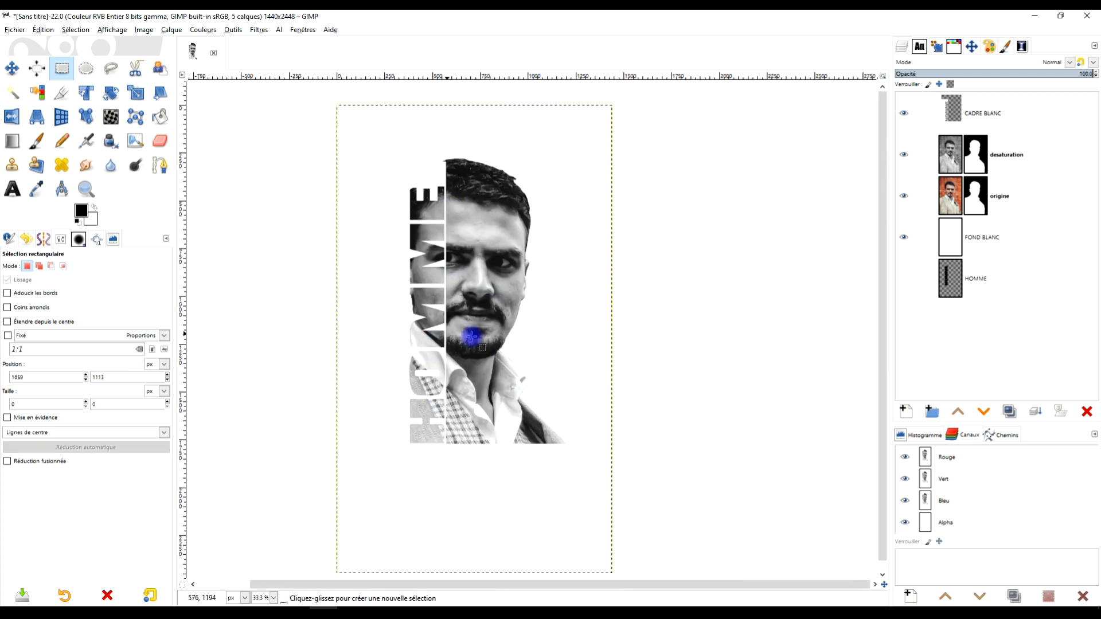
scroll(433, 185, "up", 3)
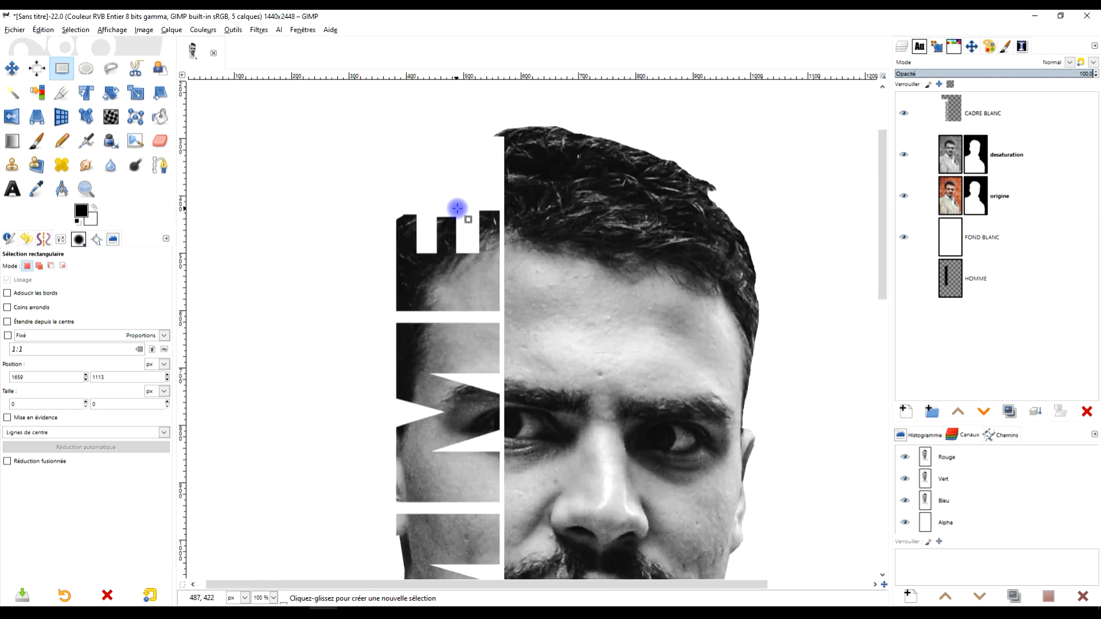
scroll(447, 312, "down", 3)
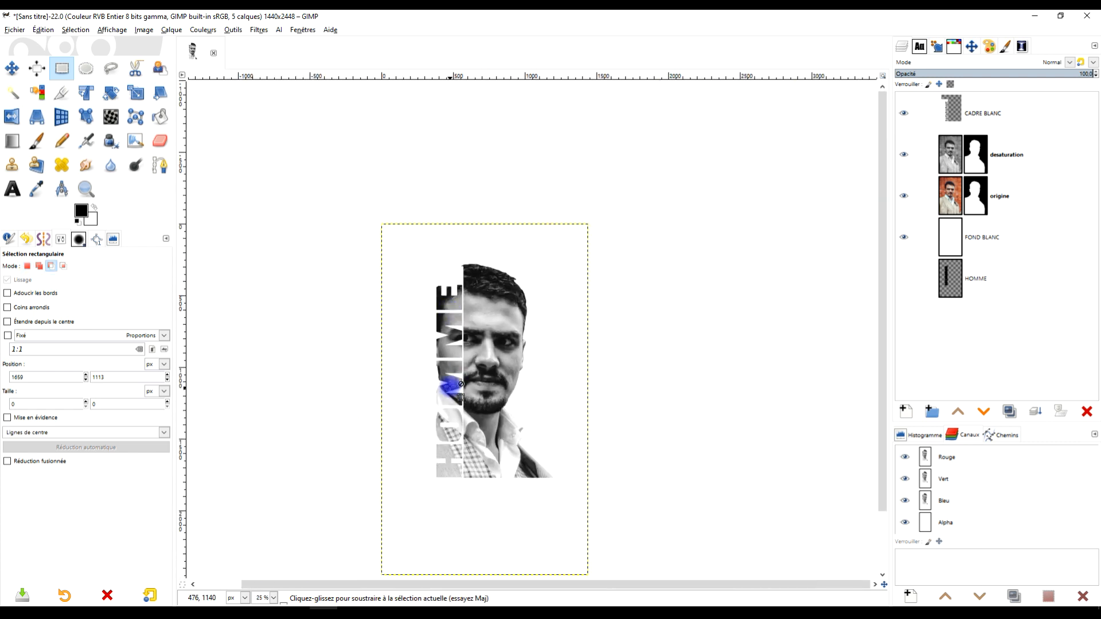
left_click(953, 122)
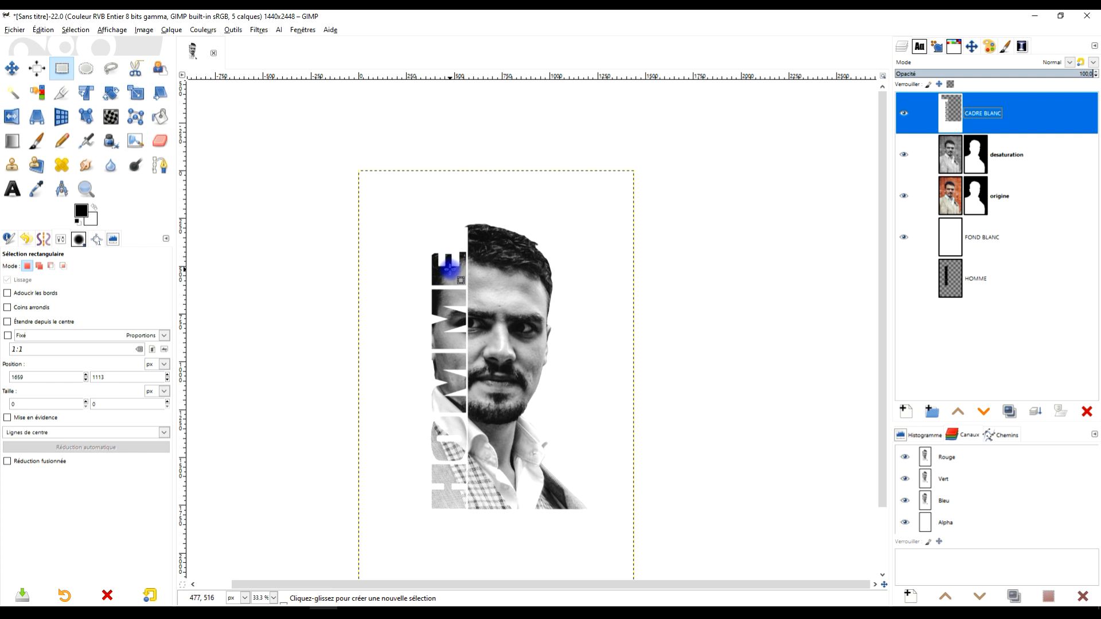
key("m")
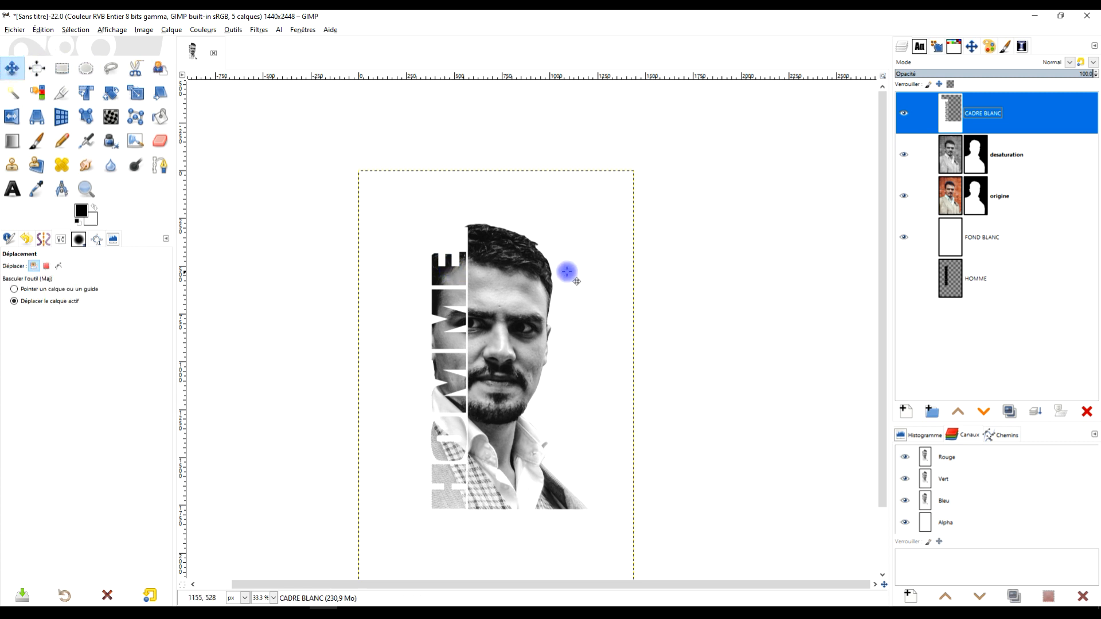
scroll(470, 285, "up", 4, "ctrl")
left_click_drag(423, 351, 433, 310)
scroll(436, 315, "down", 5, "ctrl")
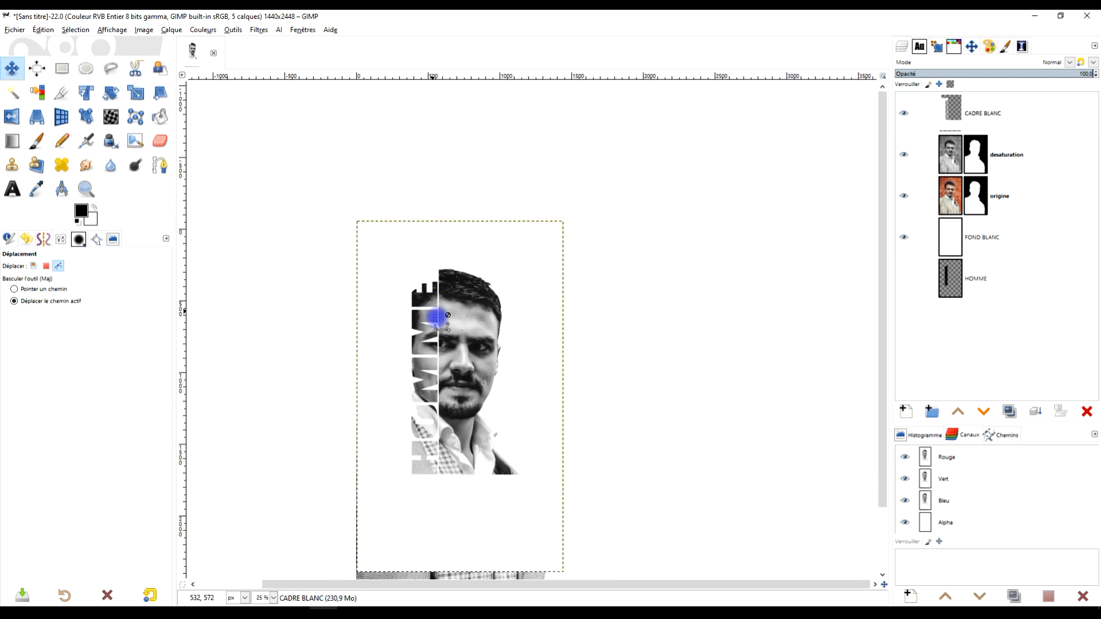
scroll(484, 450, "up", 2, "ctrl")
scroll(445, 275, "up", 1, "ctrl")
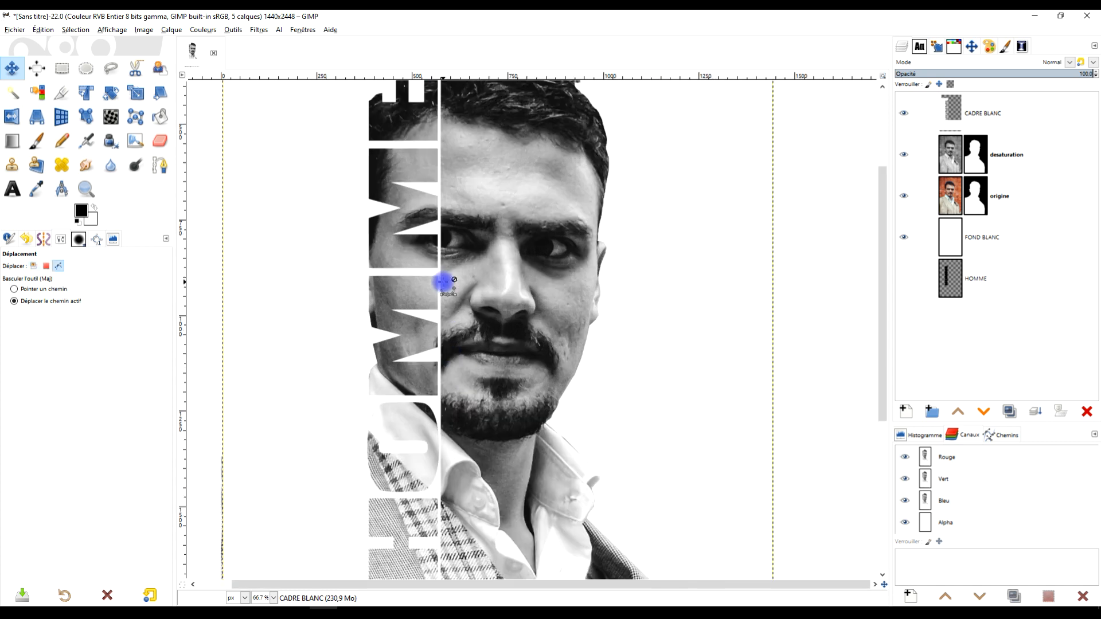
Fine-tune the CADRE BLANC layer's position over the face, shifting it about 8 px right and 22 px down
left_click_drag(408, 285, 411, 276)
scroll(464, 257, "down", 3)
scroll(465, 239, "up", 2)
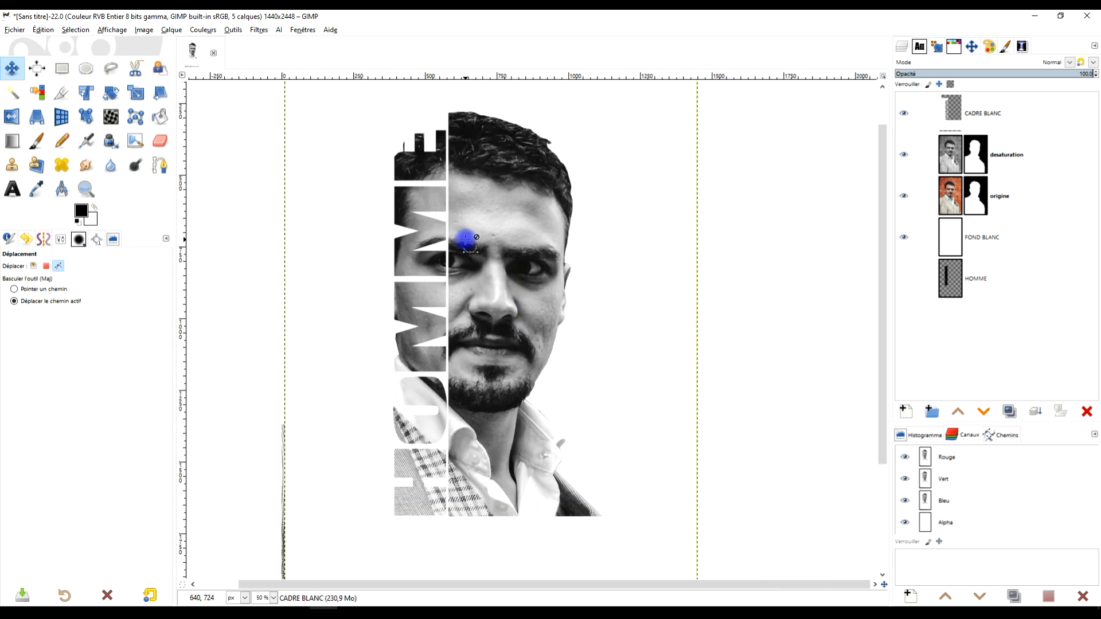
left_click_drag(429, 166, 424, 179)
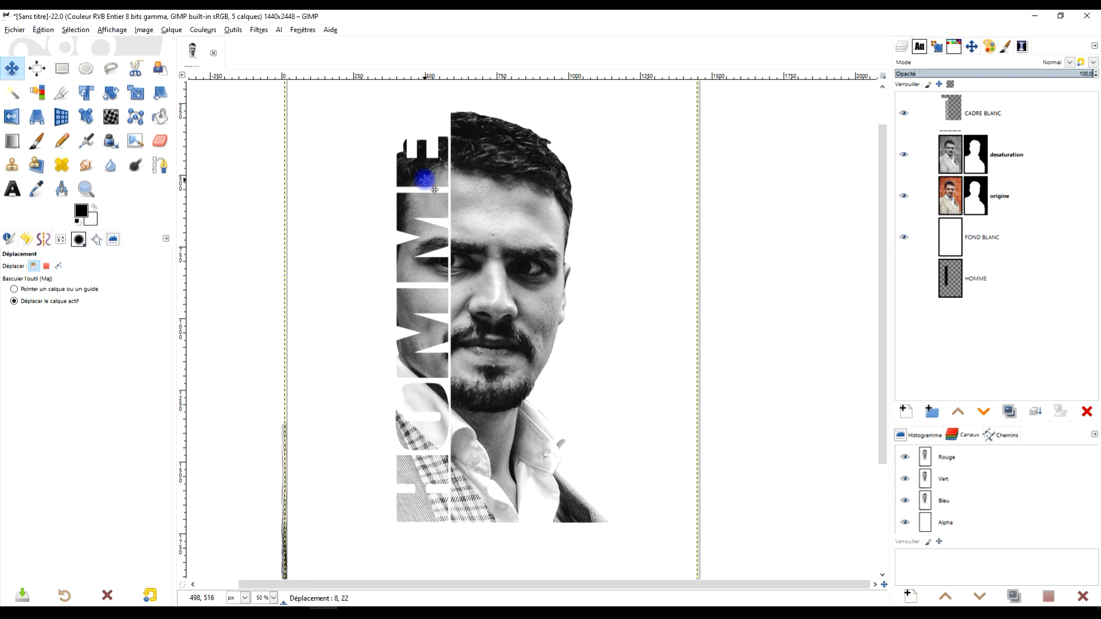
left_click_drag(424, 181, 425, 179)
scroll(420, 214, "down", 3)
scroll(415, 229, "up", 2)
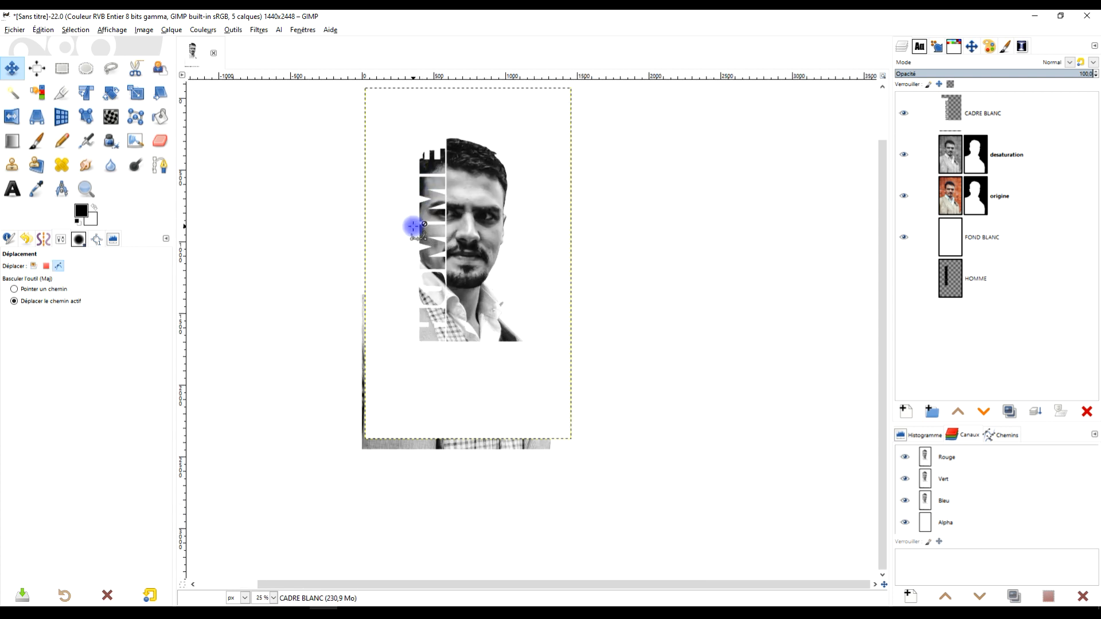
Resize CADRE BLANC to the image size and fill its exposed left and lower edge strips with white, leaving nothing selected
right_click(965, 114)
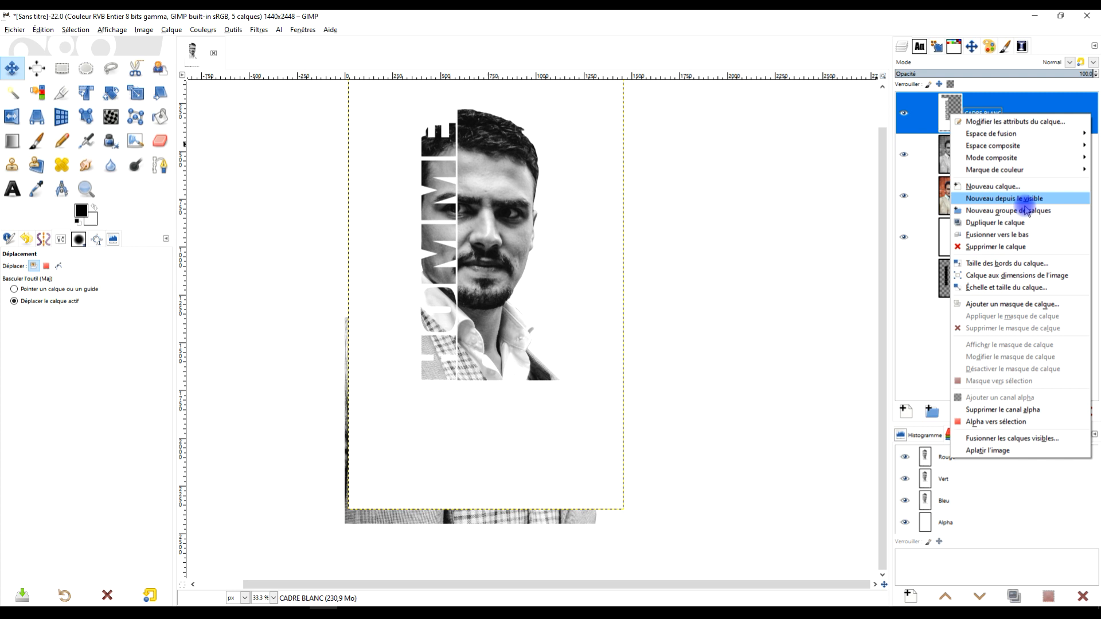
left_click(1016, 276)
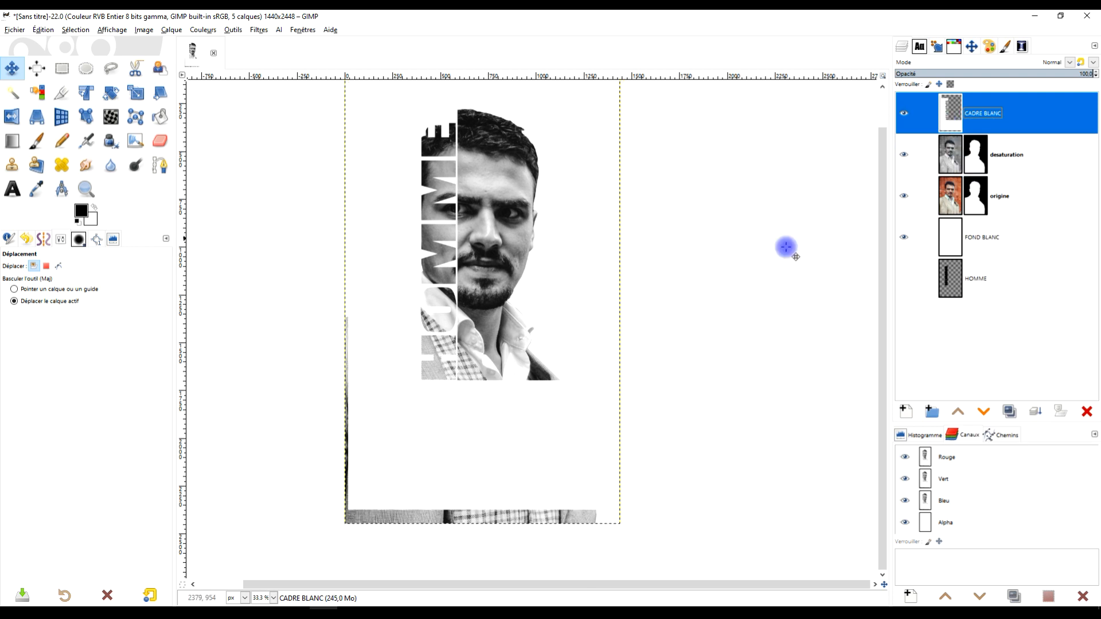
left_click(63, 69)
left_click_drag(292, 166, 367, 563)
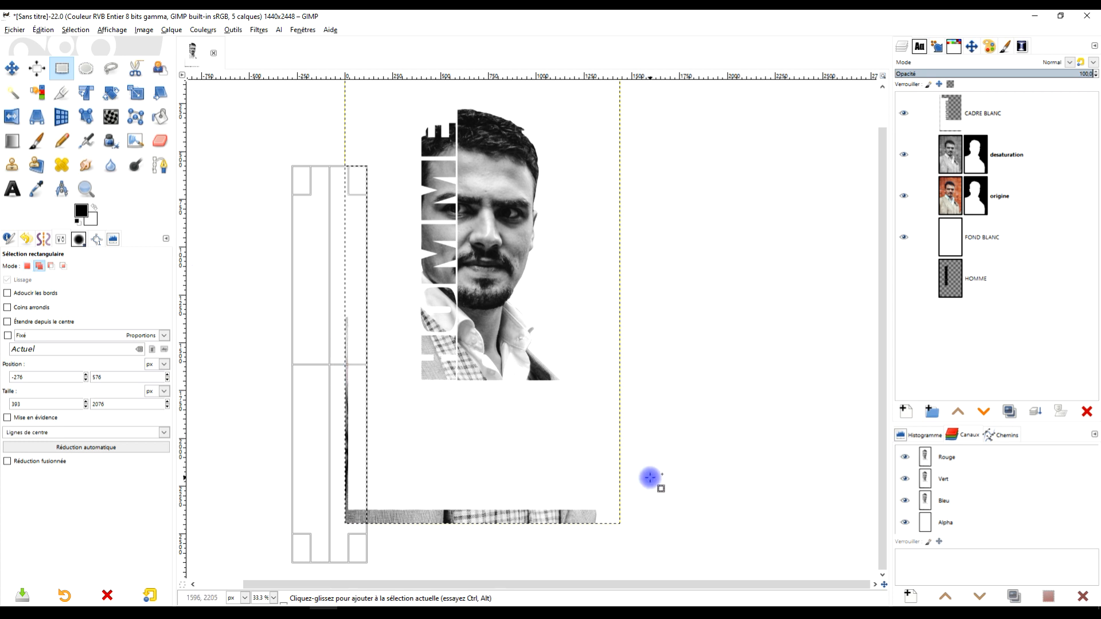
left_click_drag(661, 471, 284, 541)
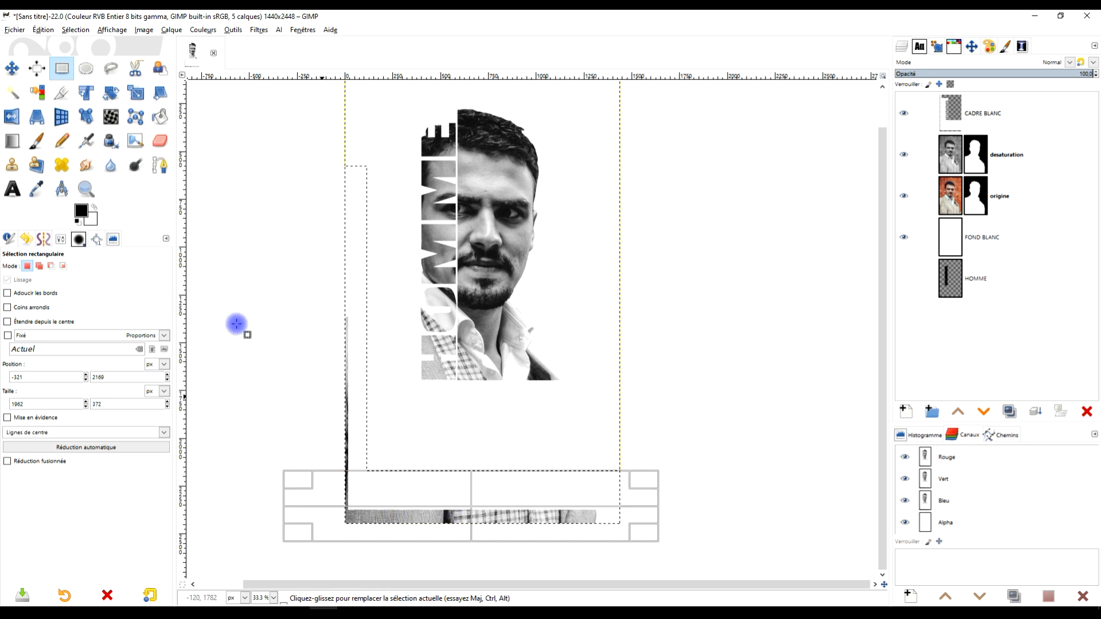
left_click_drag(90, 219, 374, 489)
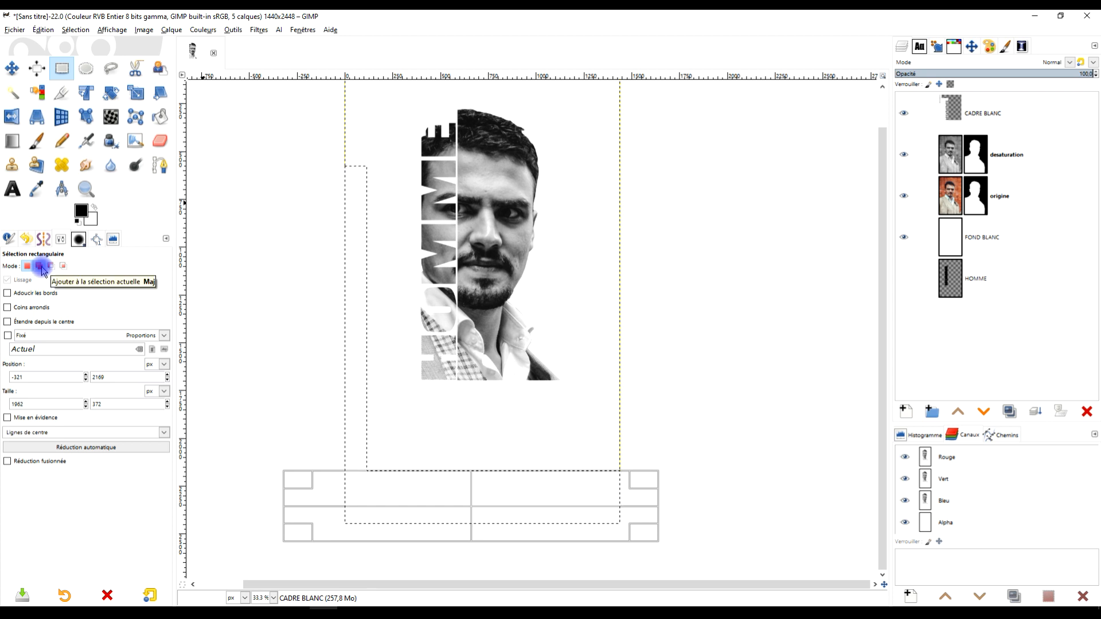
left_click(64, 68)
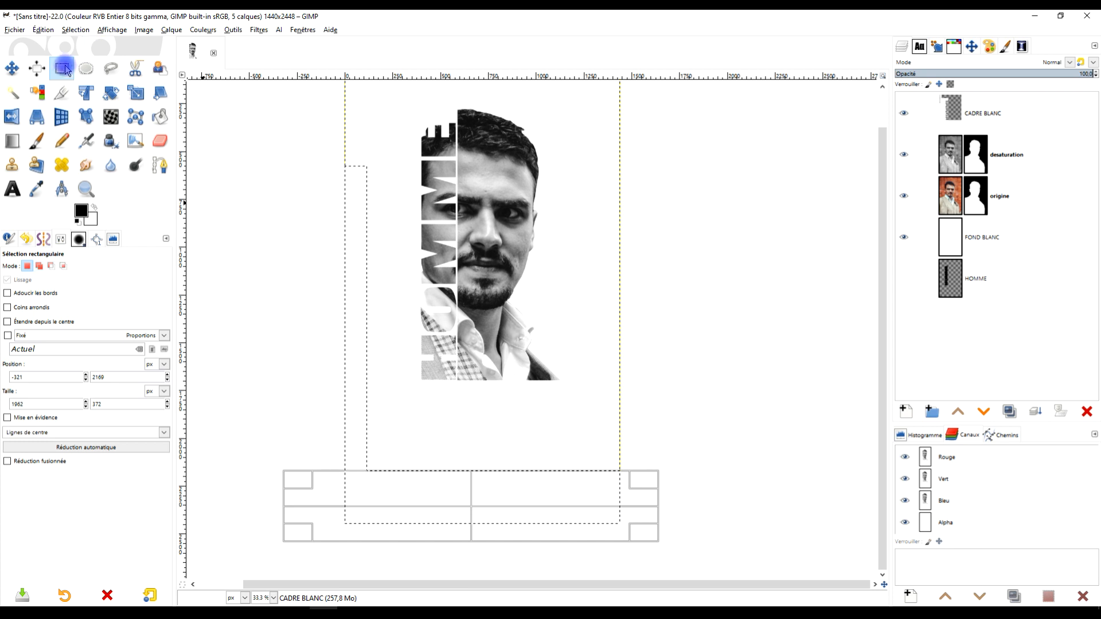
left_click(76, 30)
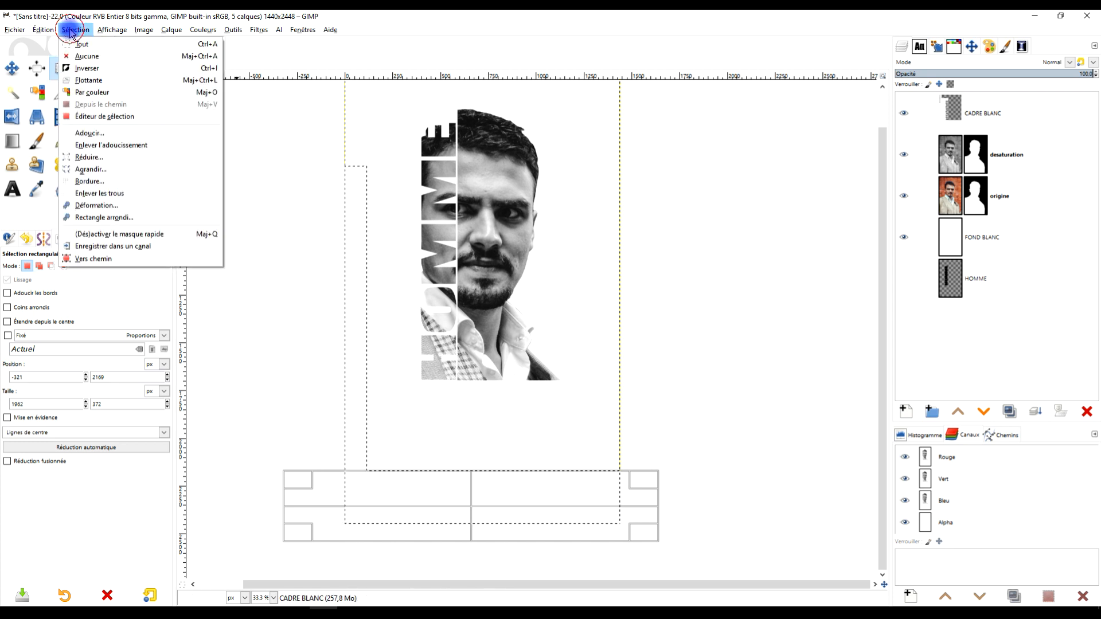
left_click(72, 56)
Draw a rectangular selection about 103 × 197 px at the lower end of the white line beside the H, with its left edge at x 584
left_click_drag(669, 212, 649, 297)
scroll(477, 286, "up", 1)
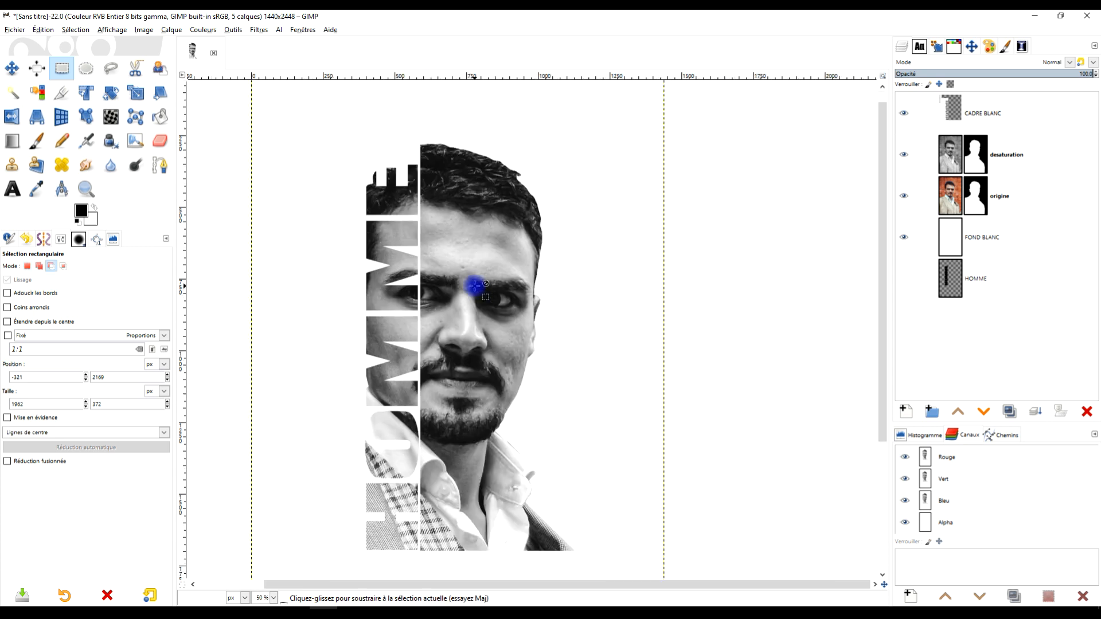
scroll(422, 476, "up", 4)
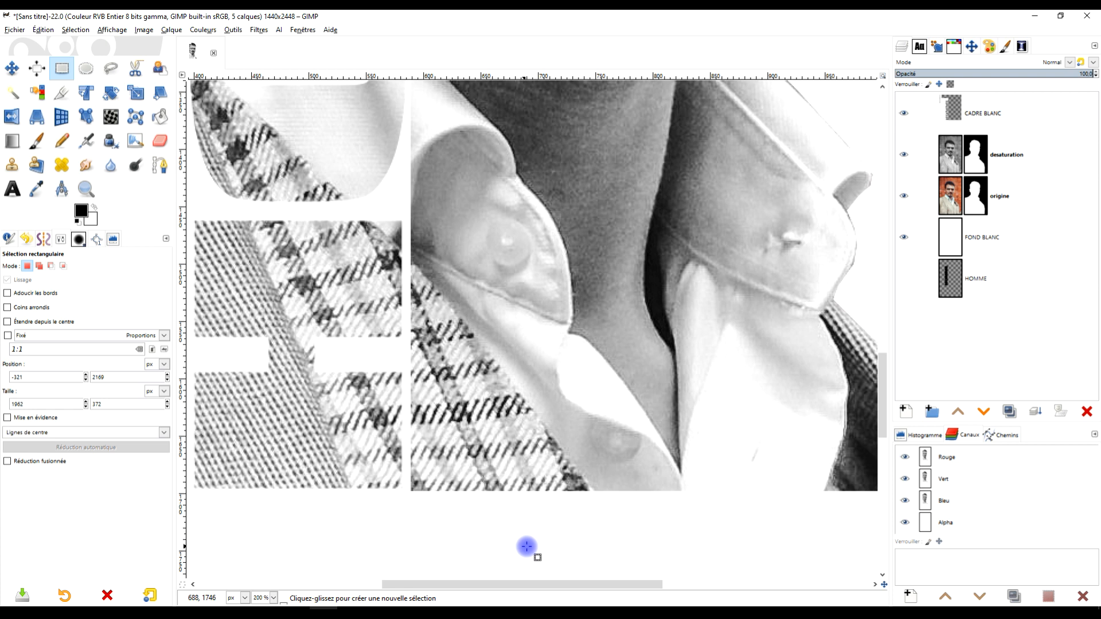
left_click_drag(522, 544, 405, 334)
scroll(401, 487, "up", 2)
scroll(456, 396, "up", 2)
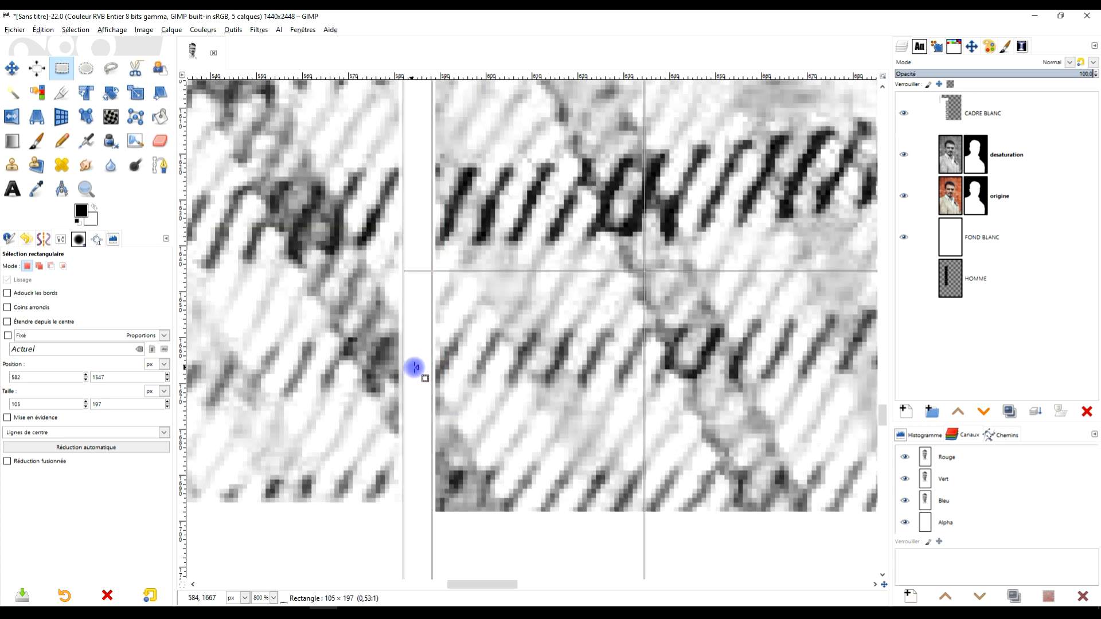
scroll(476, 347, "down", 4)
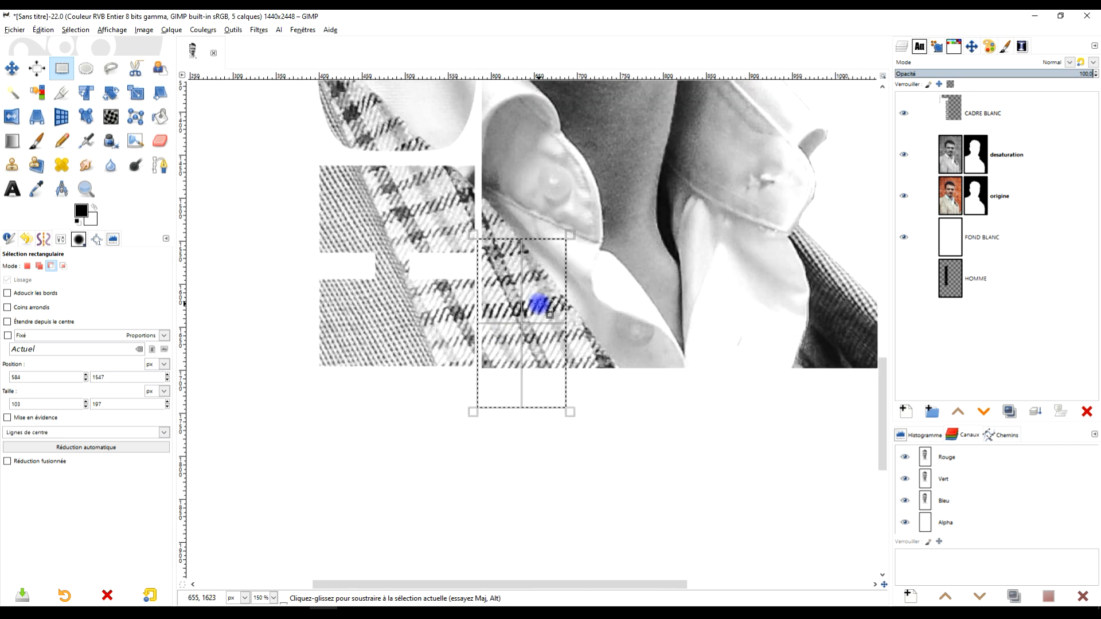
scroll(573, 292, "down", 3)
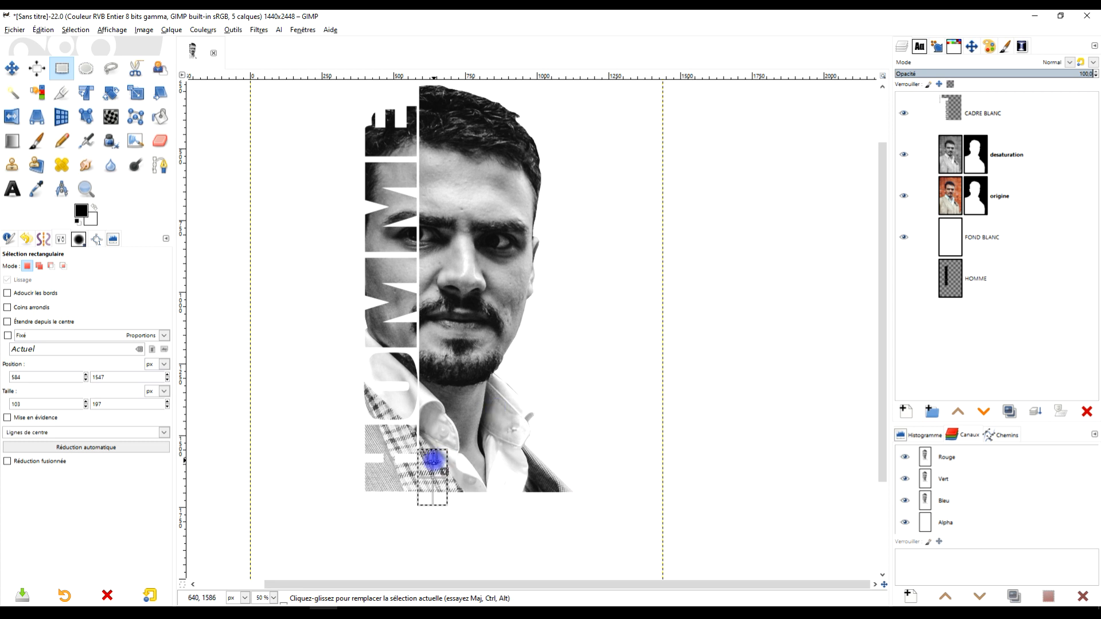
Extend the rectangular selection upward past the hair to y 22, giving it a height of 1722 px
left_click_drag(432, 454, 454, 80)
left_click_drag(524, 174, 499, 284)
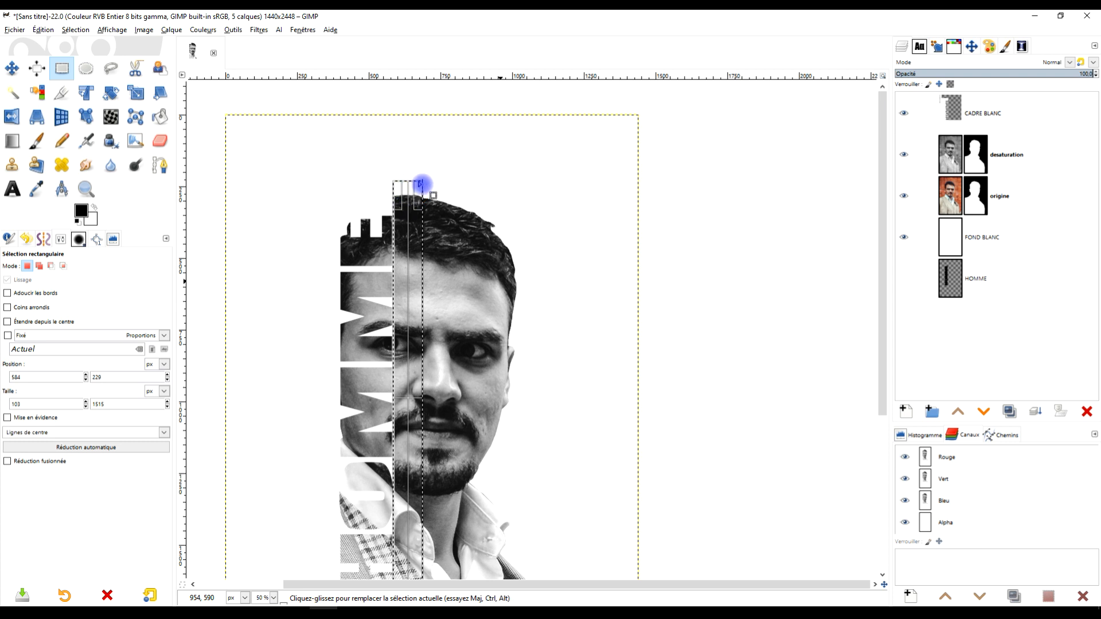
left_click_drag(420, 184, 421, 141)
scroll(436, 254, "down", 4)
scroll(426, 271, "up", 3)
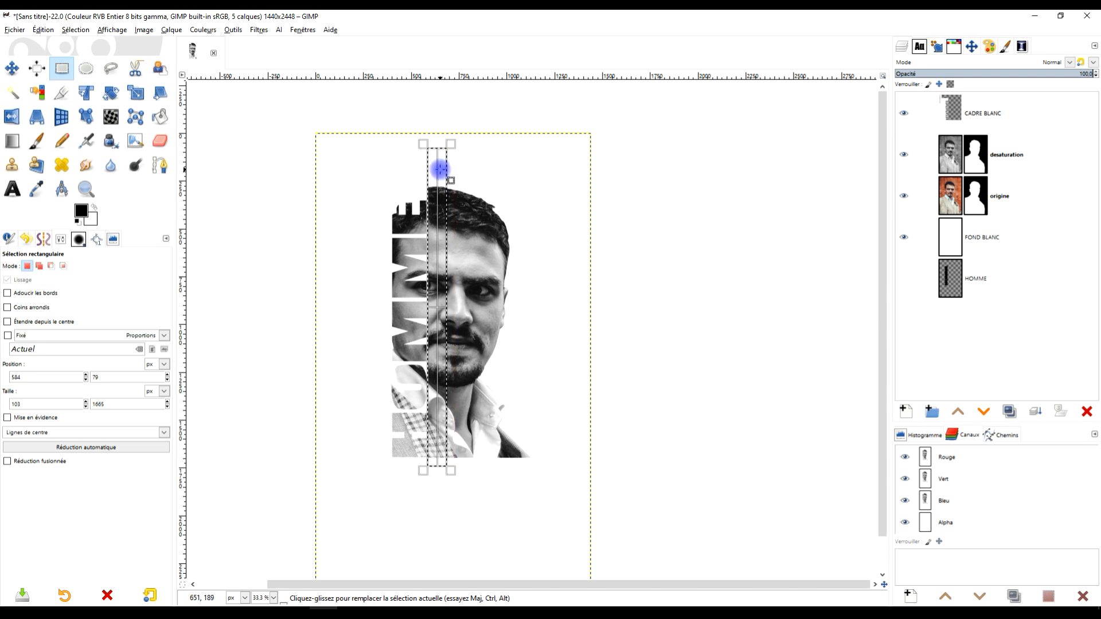
left_click_drag(436, 143, 450, 132)
Clear the selected strip from CADRE BLANC to narrow the white line between the letters and the face
left_click(43, 29)
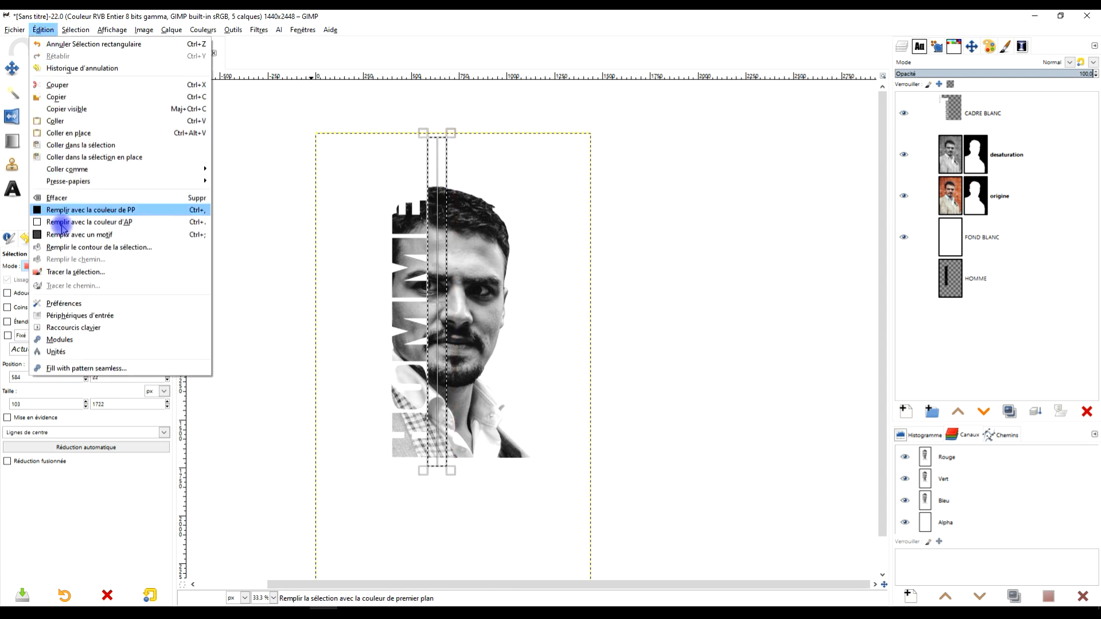
left_click(68, 208)
scroll(431, 319, "up", 6)
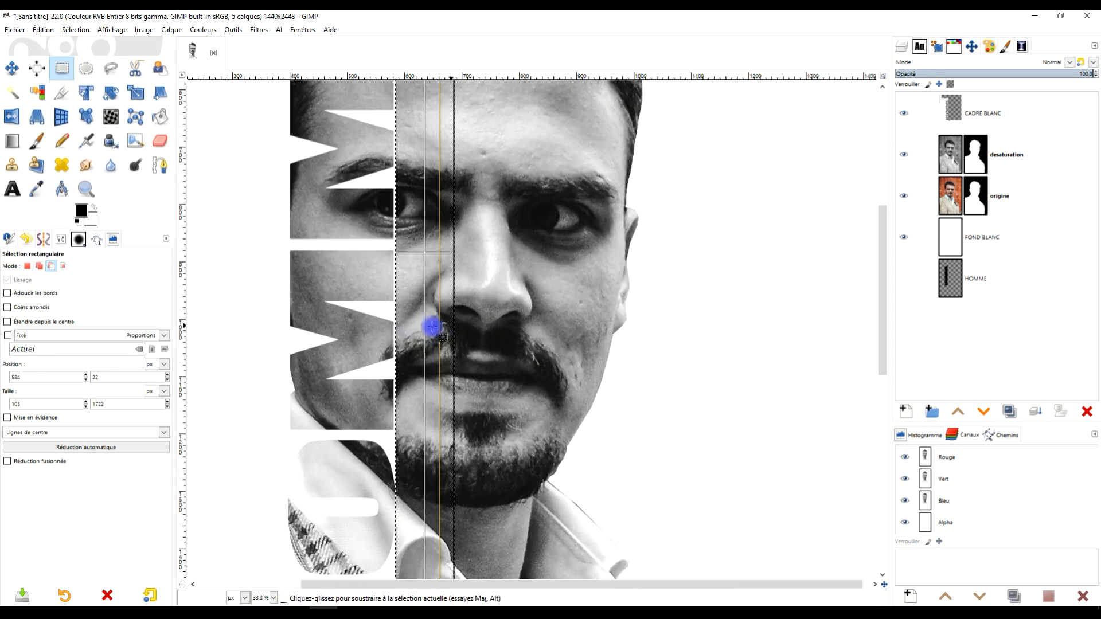
Widen the strip selection to 104 px with its left edge at x 583, clear it from CADRE BLANC, and deselect
left_click_drag(349, 308, 348, 308)
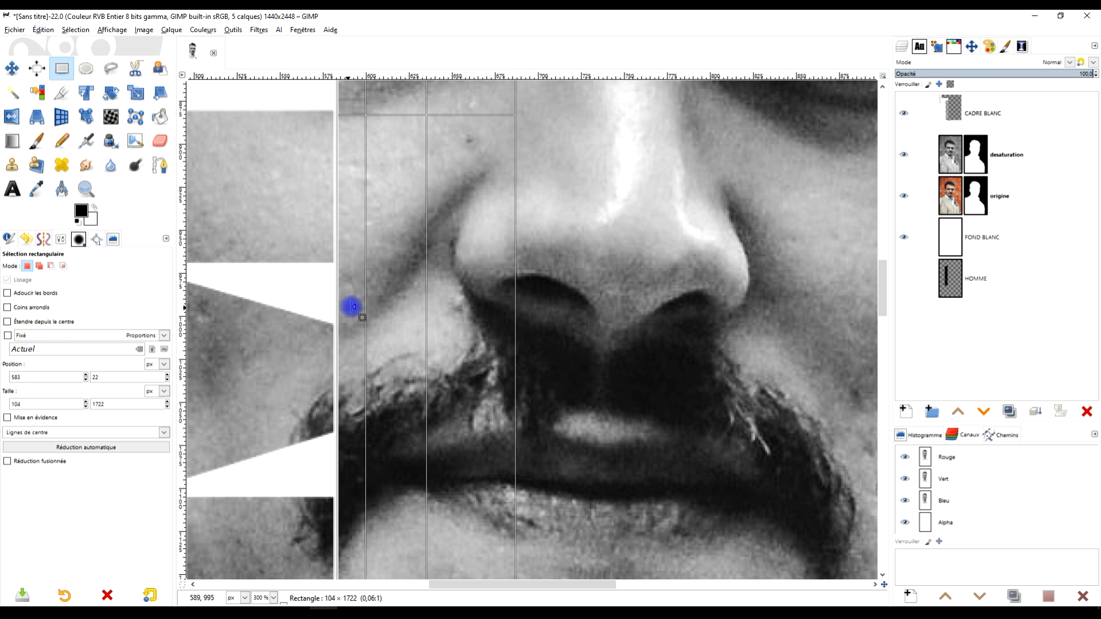
left_click(399, 267)
key("Delete")
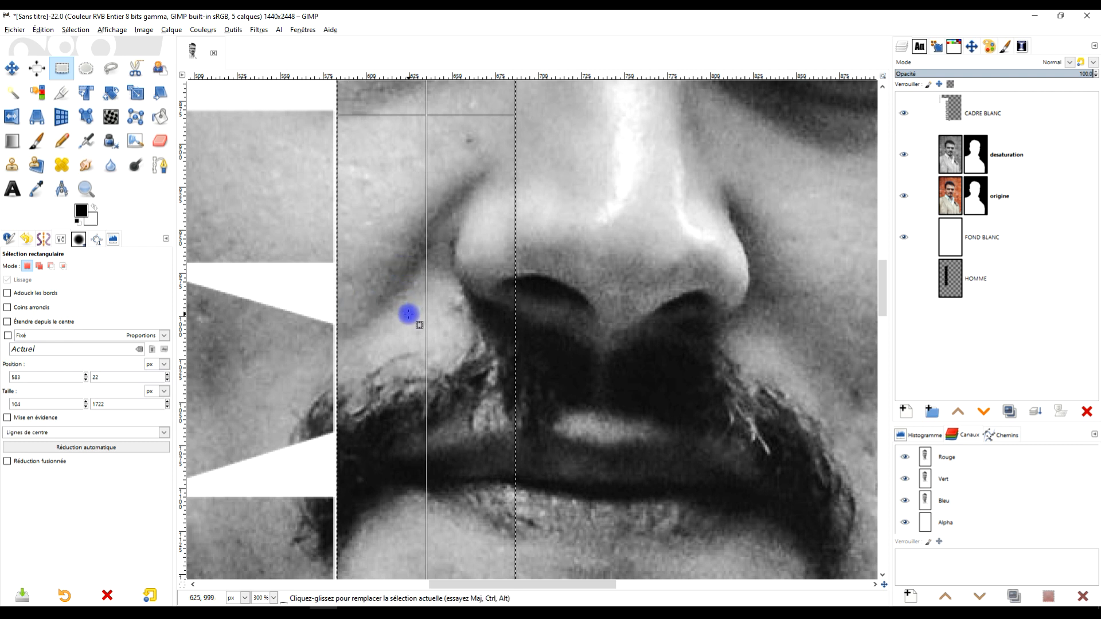
key("1")
left_click(354, 208)
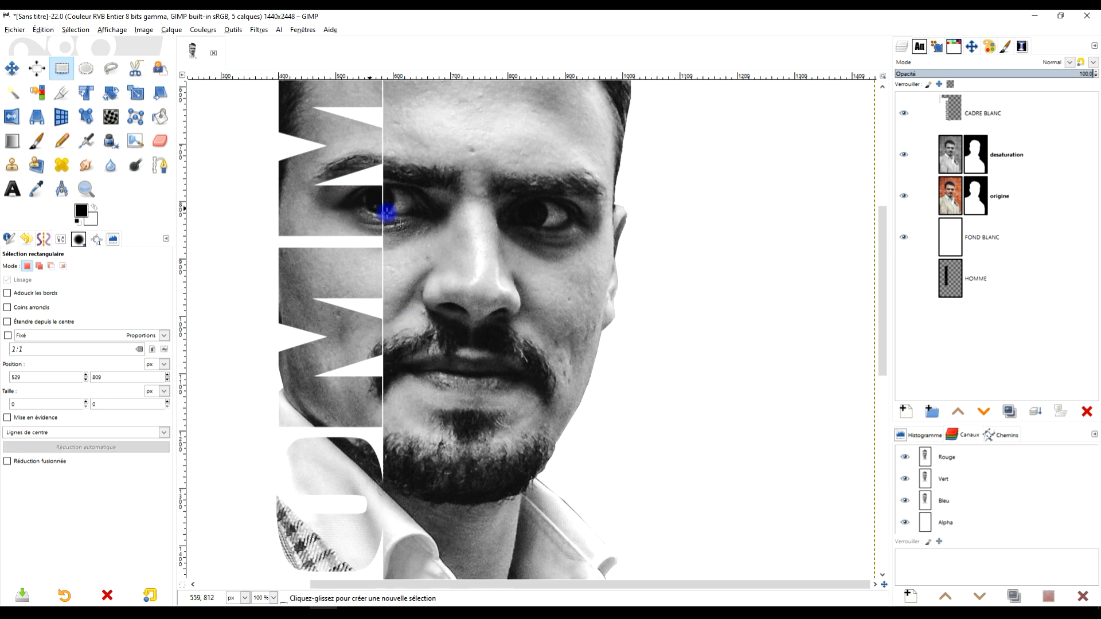
Select a 634 × 188 px area below the bust from y 1698, fill it with white on CADRE BLANC, and deselect
scroll(393, 282, "down", 3, "ctrl")
scroll(367, 340, "up", 5, "ctrl")
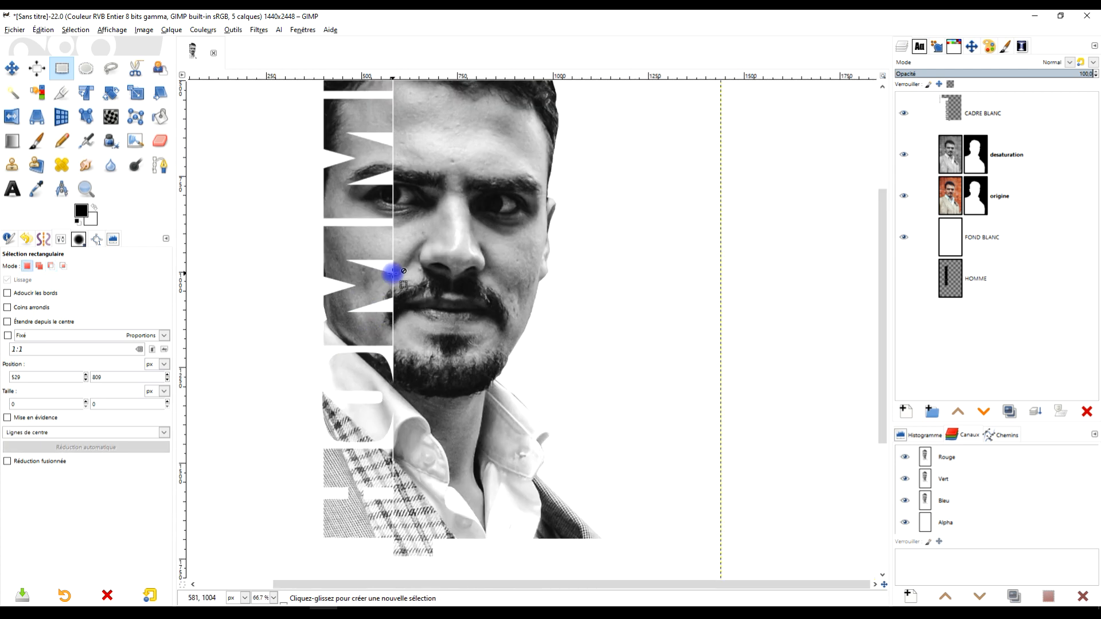
scroll(395, 277, "down", 4, "ctrl")
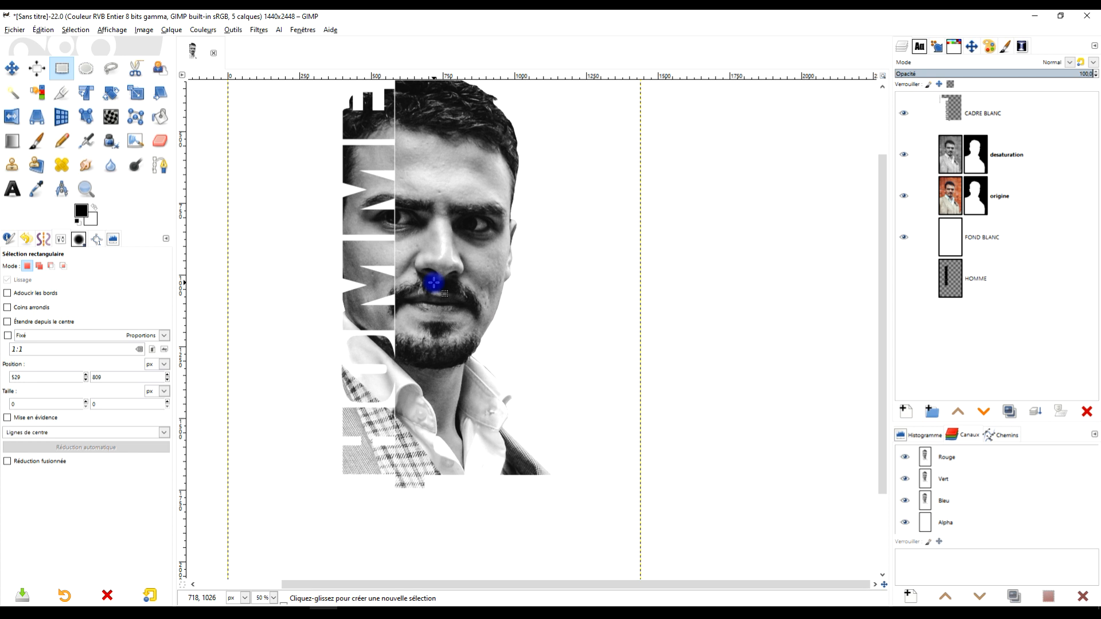
scroll(423, 463, "up", 4, "ctrl")
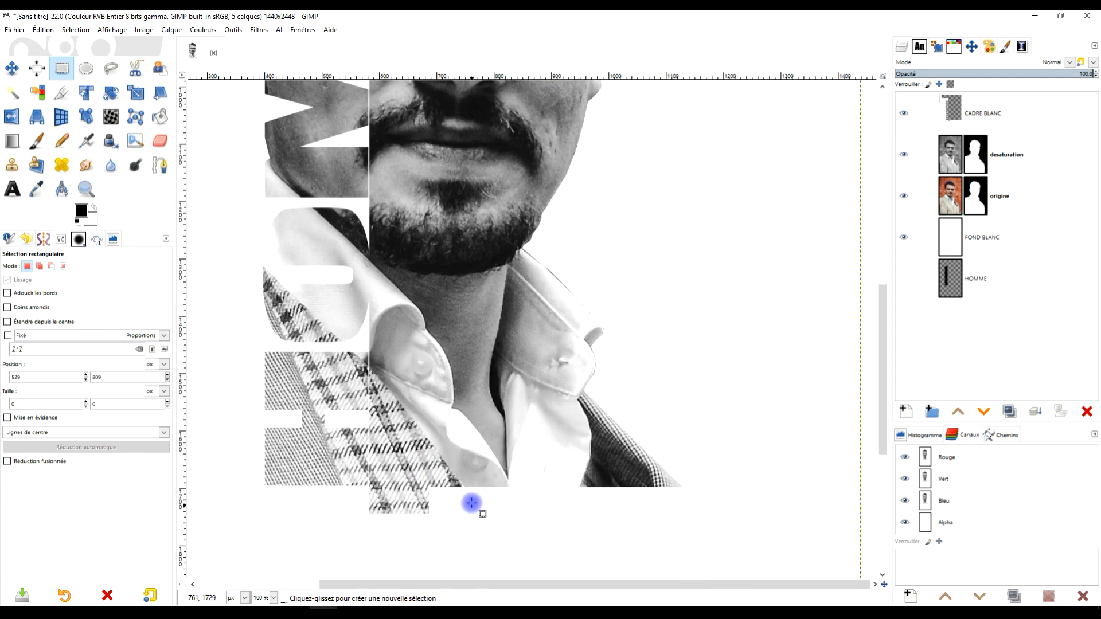
scroll(474, 500, "down", 4, "ctrl")
left_click_drag(530, 546, 348, 493)
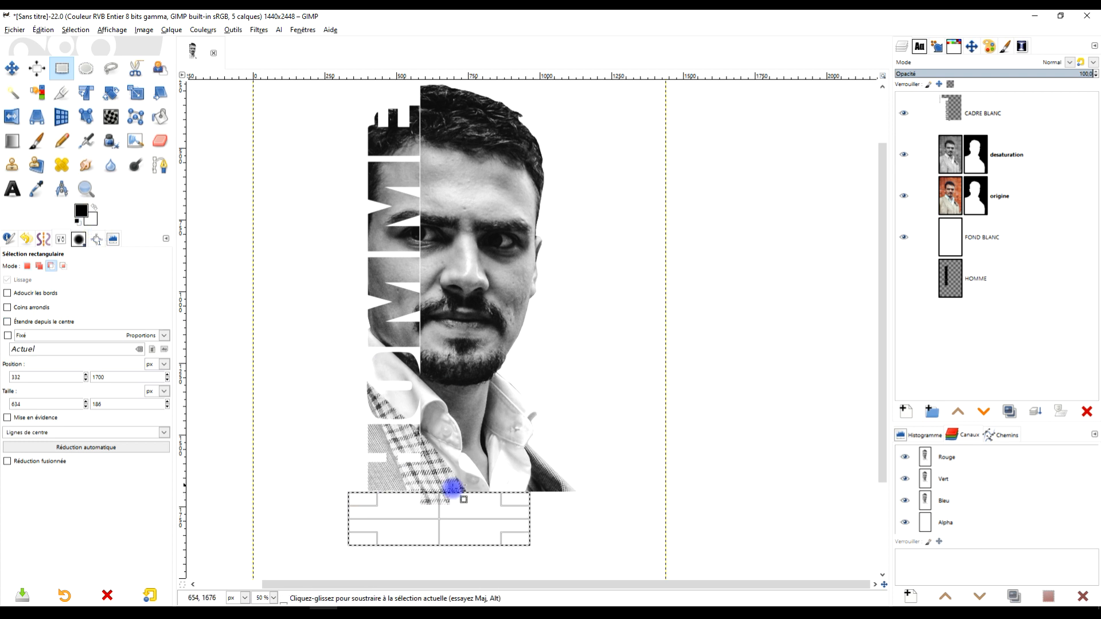
scroll(452, 484, "up", 4, "ctrl")
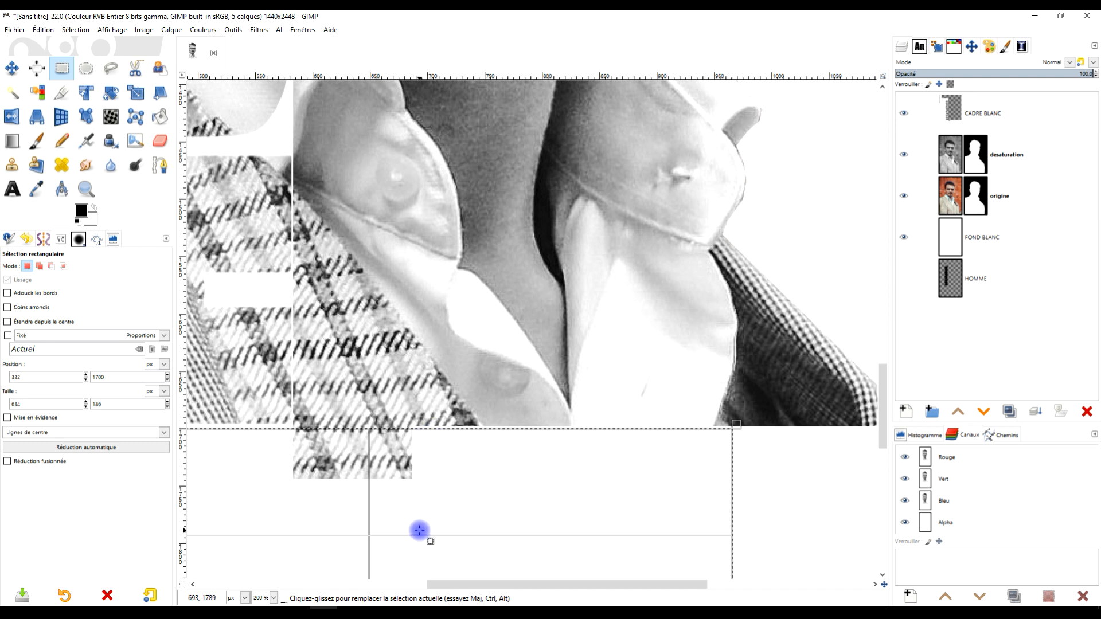
scroll(423, 528, "down", 2, "ctrl")
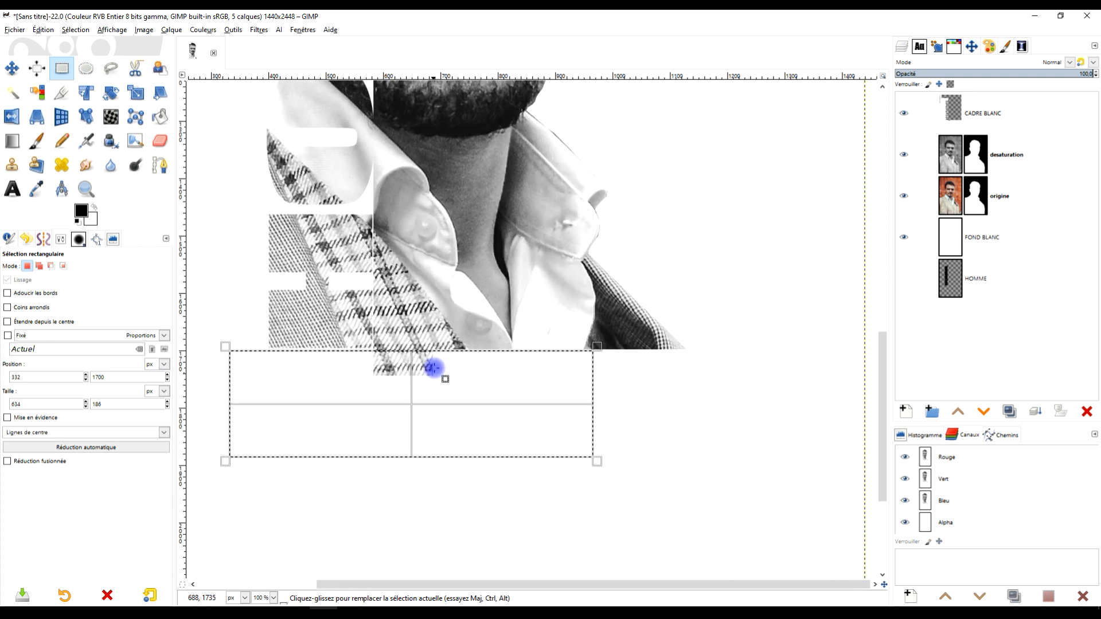
left_click_drag(431, 369, 433, 371)
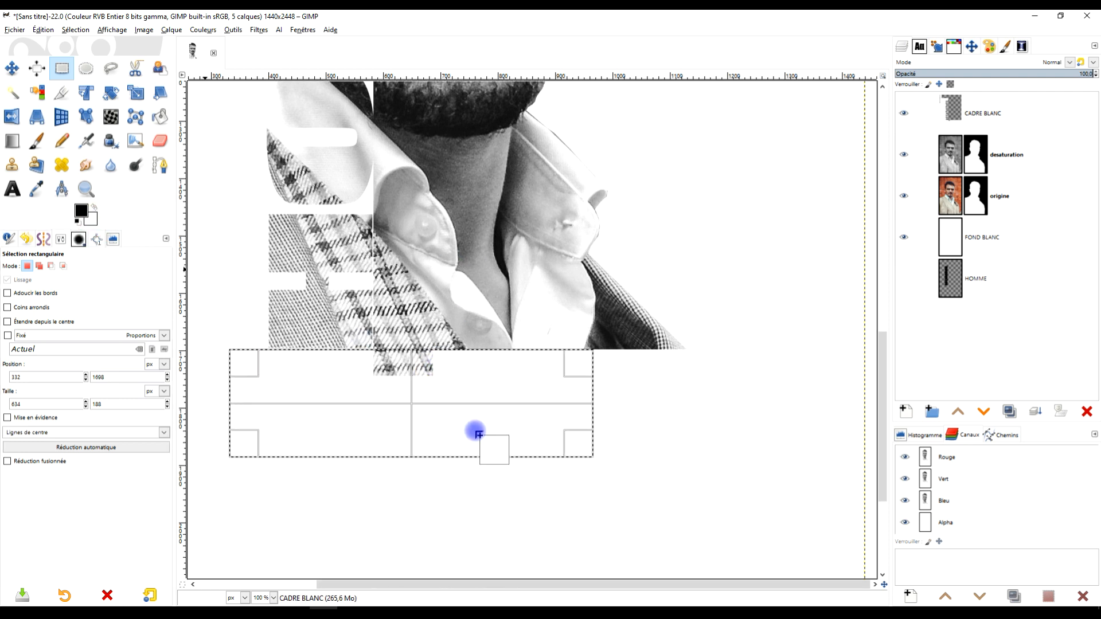
scroll(492, 390, "down", 4, "ctrl")
left_click(519, 310)
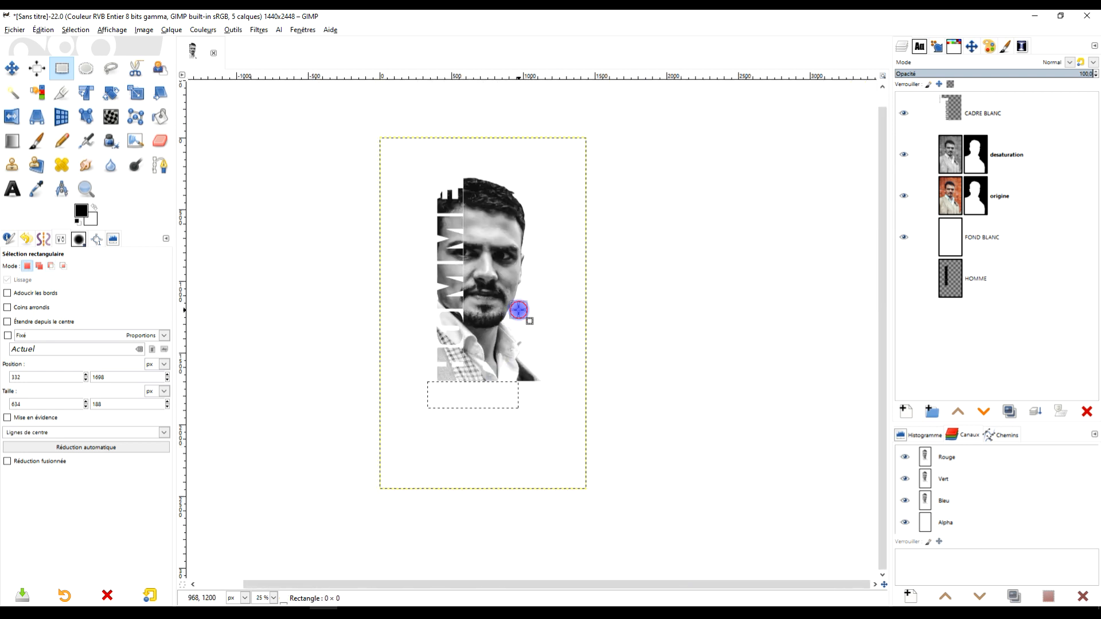
scroll(559, 321, "up", 1, "ctrl")
scroll(497, 264, "up", 1, "ctrl")
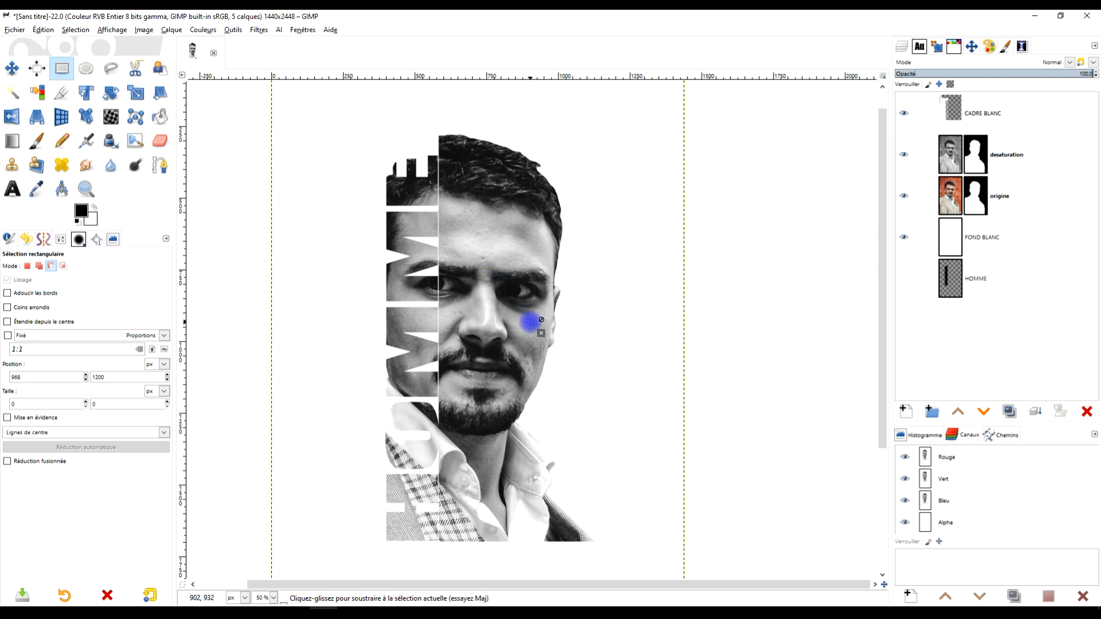
scroll(529, 322, "down", 1, "ctrl")
left_click_drag(574, 360, 476, 408)
scroll(452, 414, "up", 1, "ctrl")
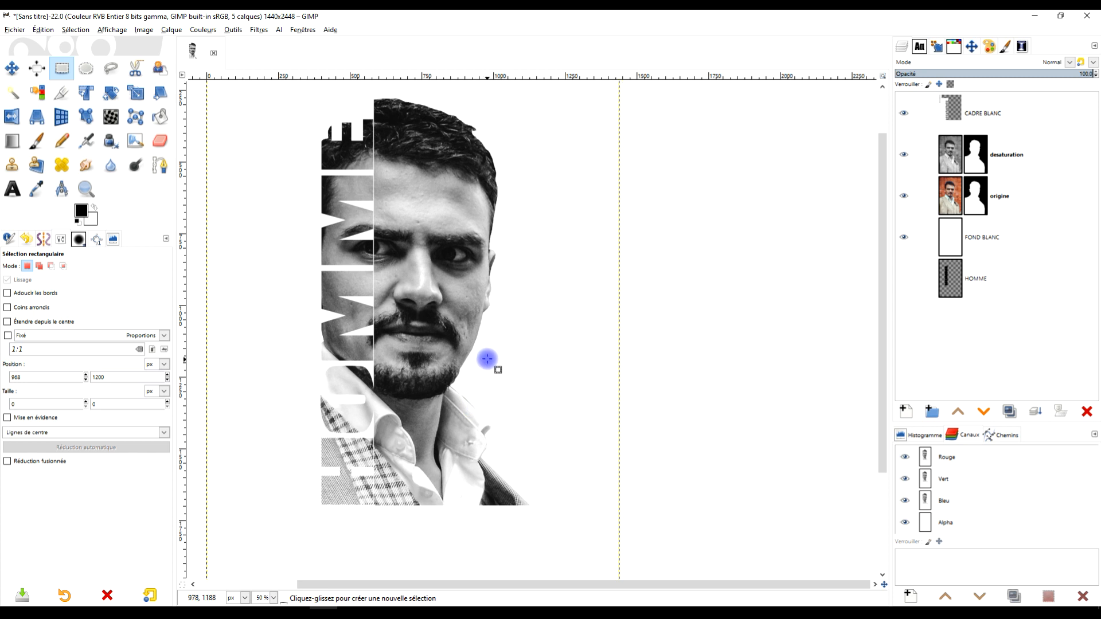
scroll(497, 333, "down", 1, "ctrl")
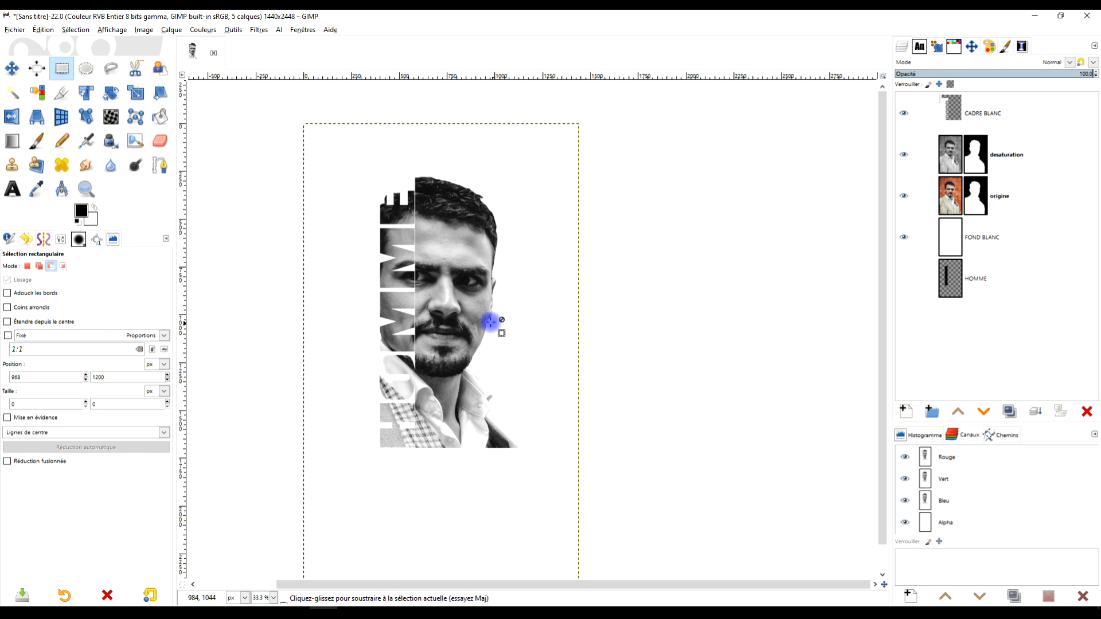
scroll(492, 319, "down", 1, "ctrl")
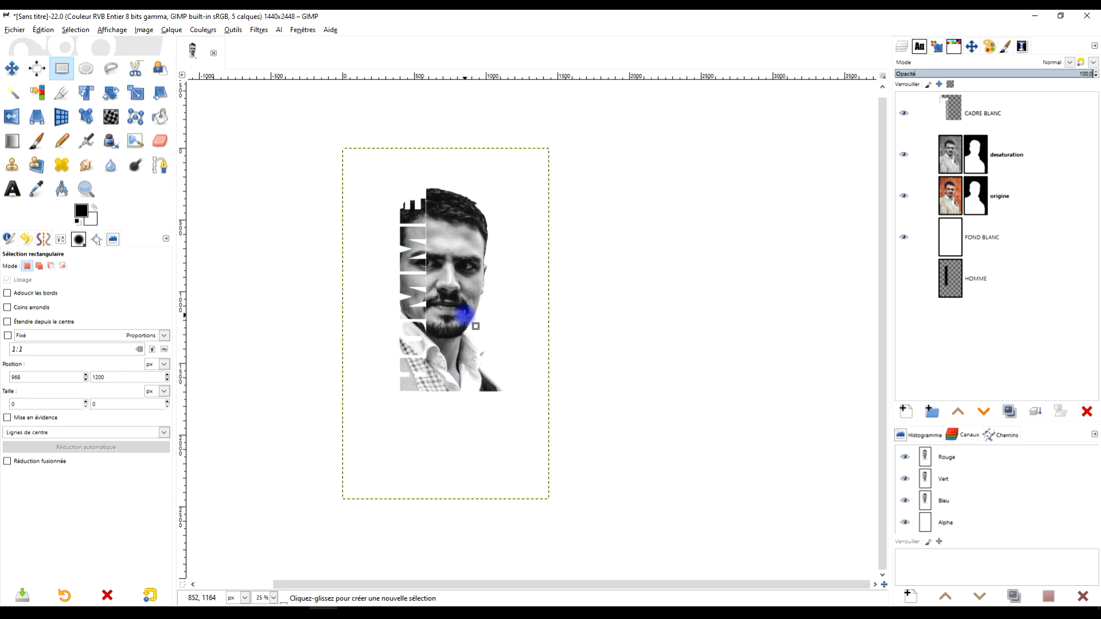
Link the origine, desaturation and CADRE BLANC layers together
left_click(911, 196)
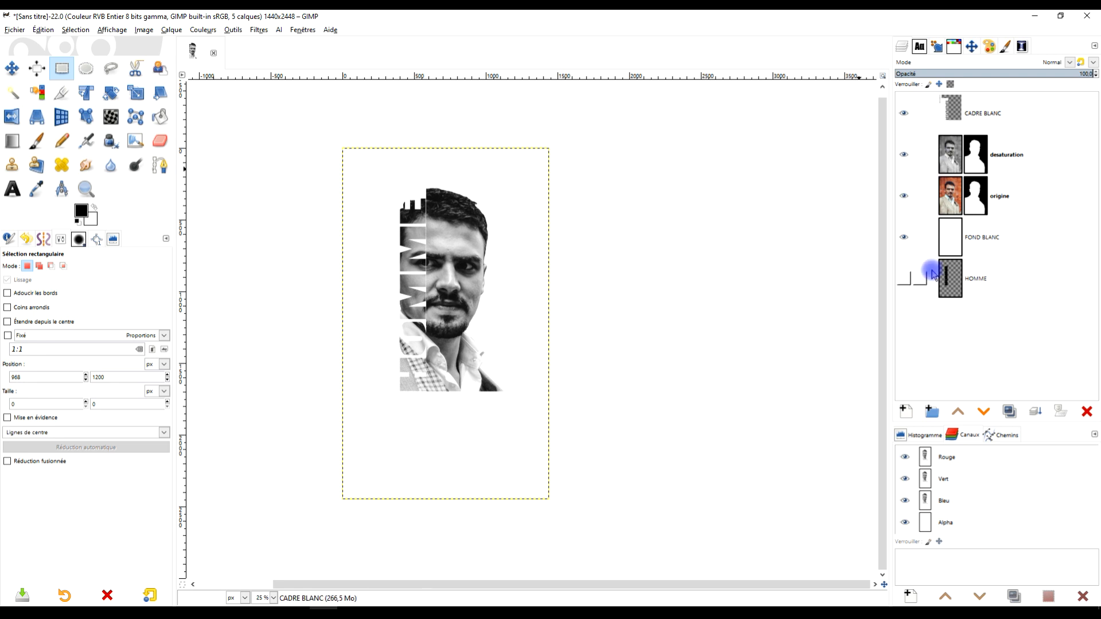
left_click(922, 197)
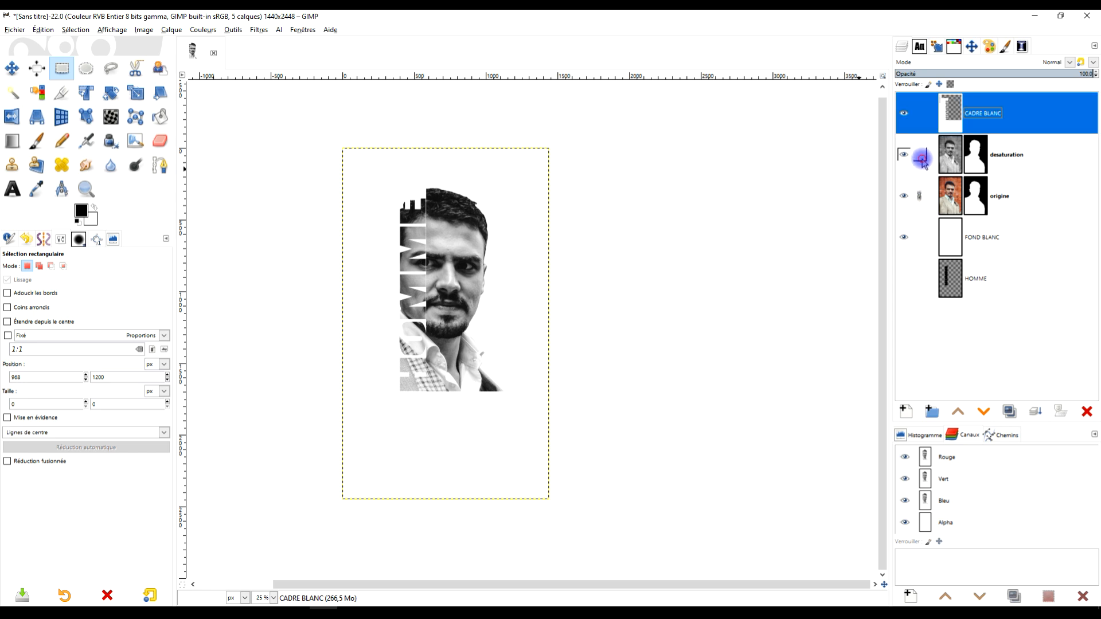
left_click(917, 118)
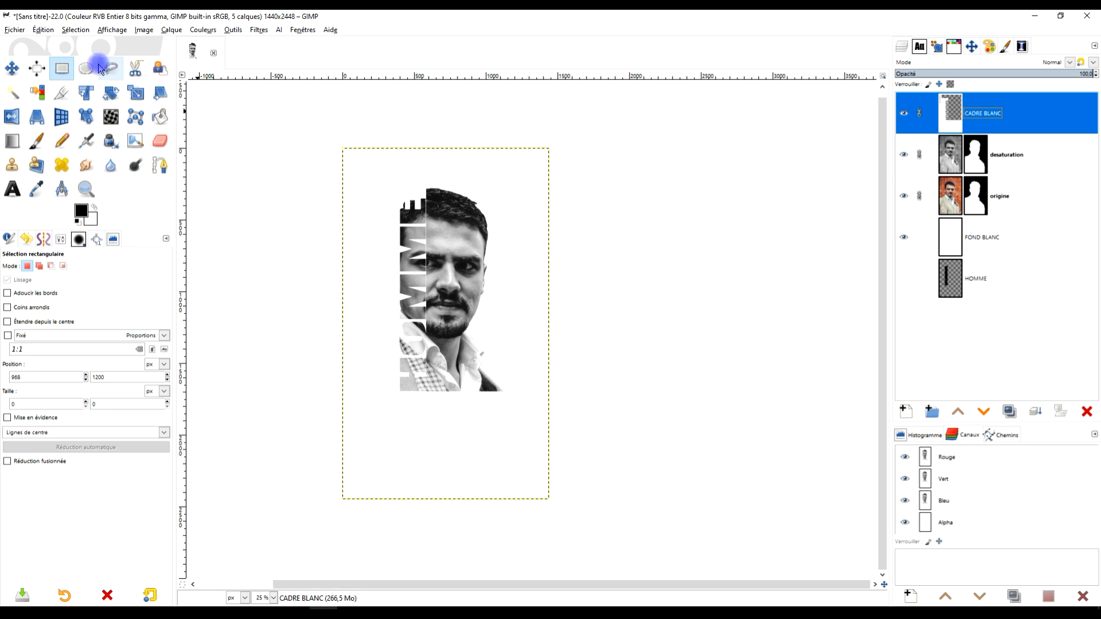
Move the linked layers down and slightly to the left to centre the portrait and HOMME lettering in the image
left_click(12, 68)
left_click_drag(474, 285, 435, 310)
scroll(459, 347, "up", 1)
scroll(455, 309, "down", 1)
scroll(456, 309, "down", 1)
scroll(470, 309, "up", 1)
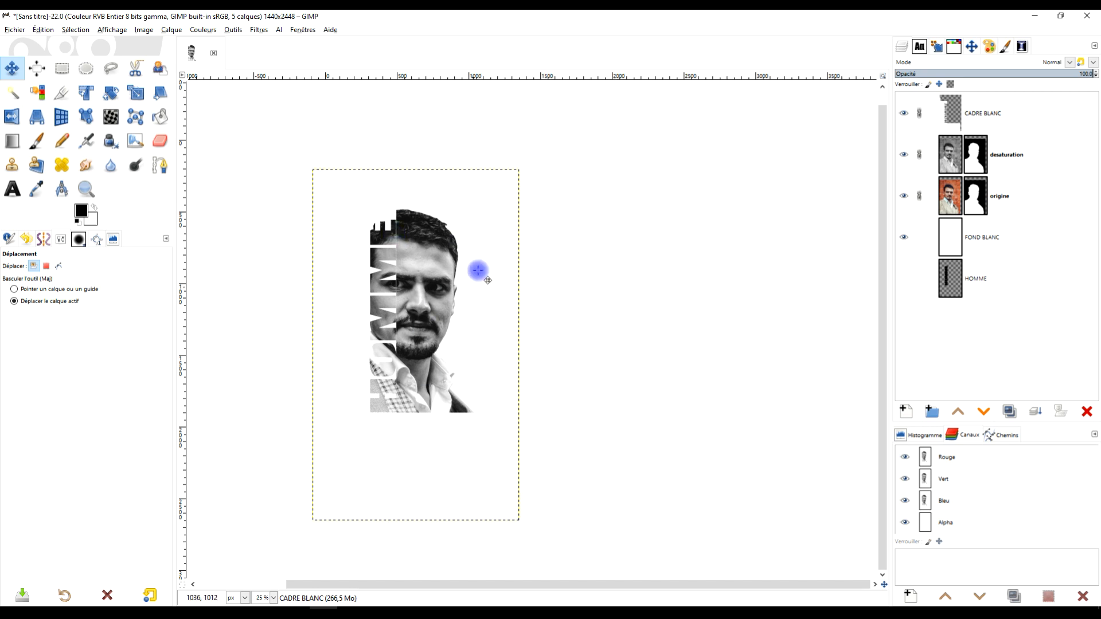
Crop the image around the portrait to 1218 × 1950 px at position 57, 186, expanding from the centre and deleting cropped pixels
left_click(65, 73)
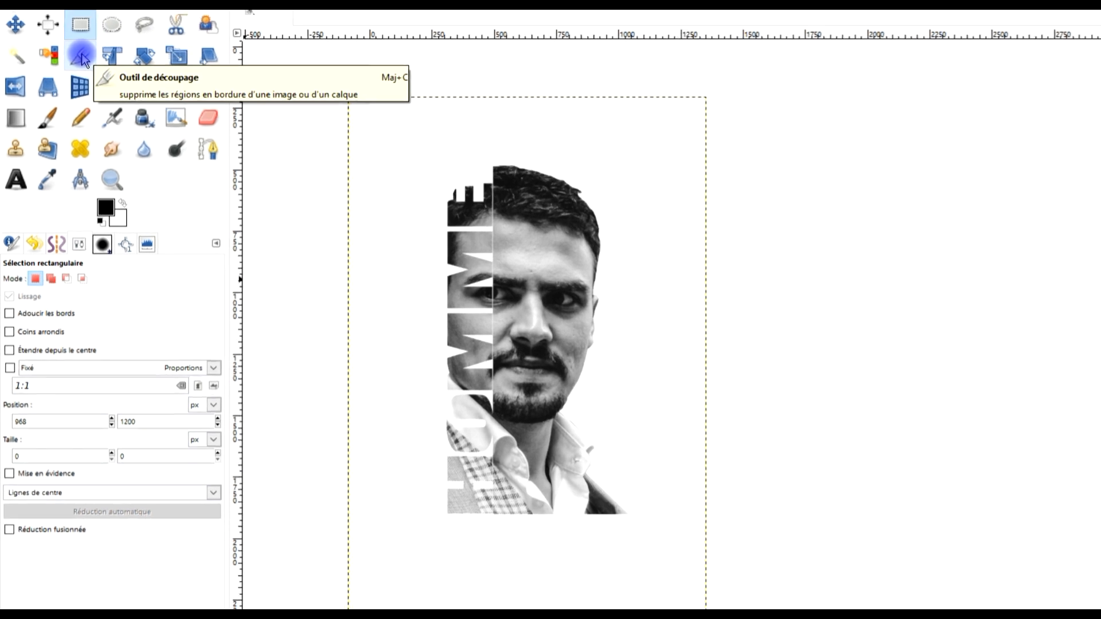
left_click(82, 60)
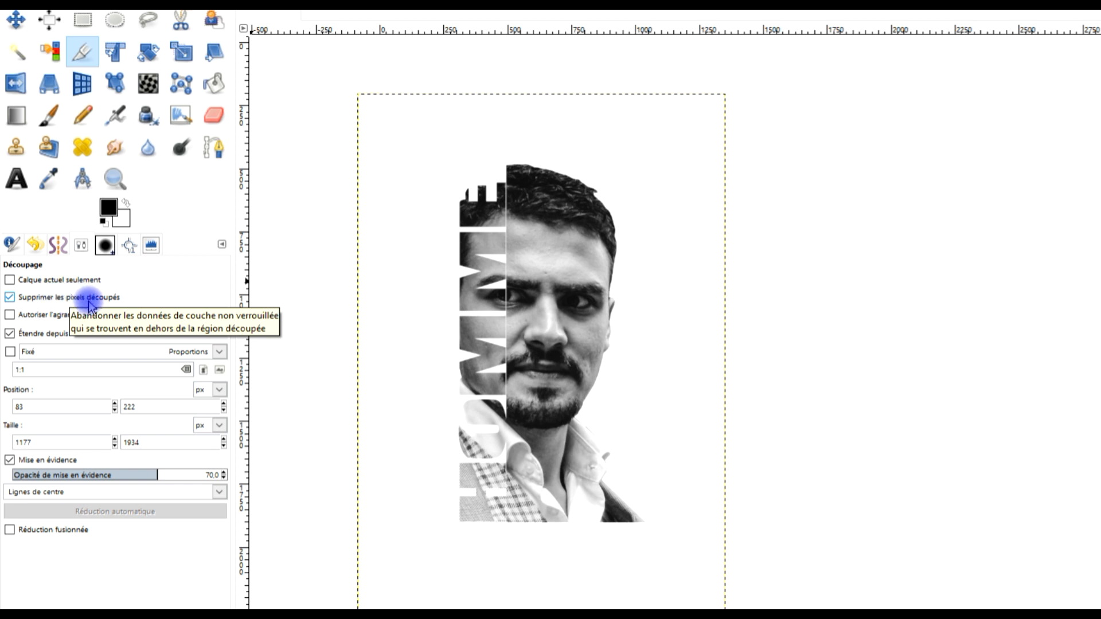
left_click(42, 336)
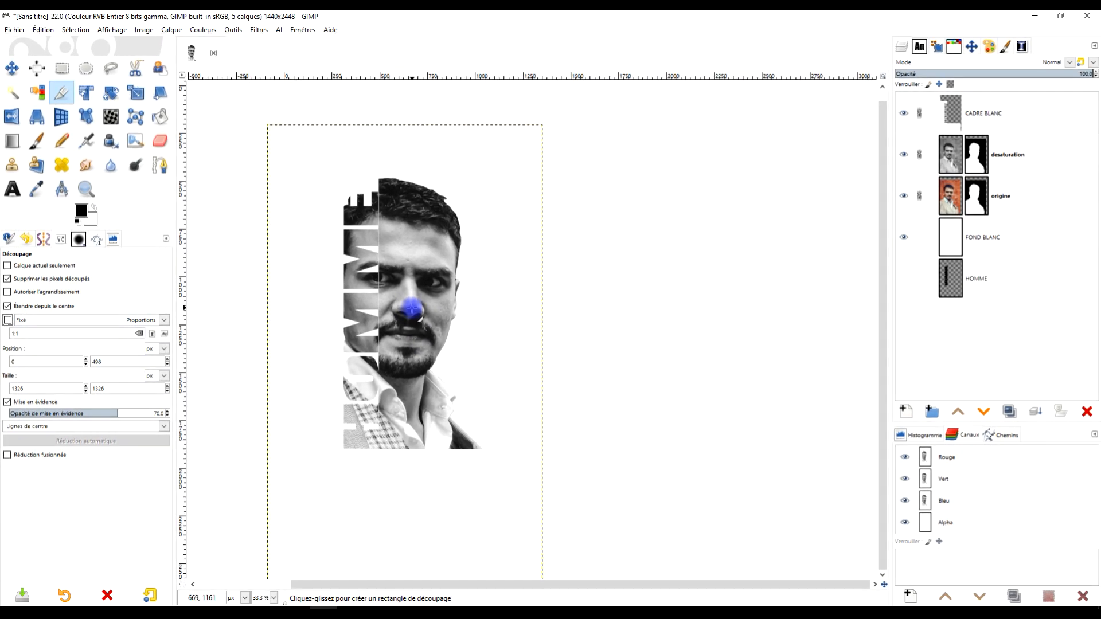
mouse_move(411, 308)
left_mouse_down()
mouse_move(502, 484)
mouse_move(527, 496)
left_mouse_up()
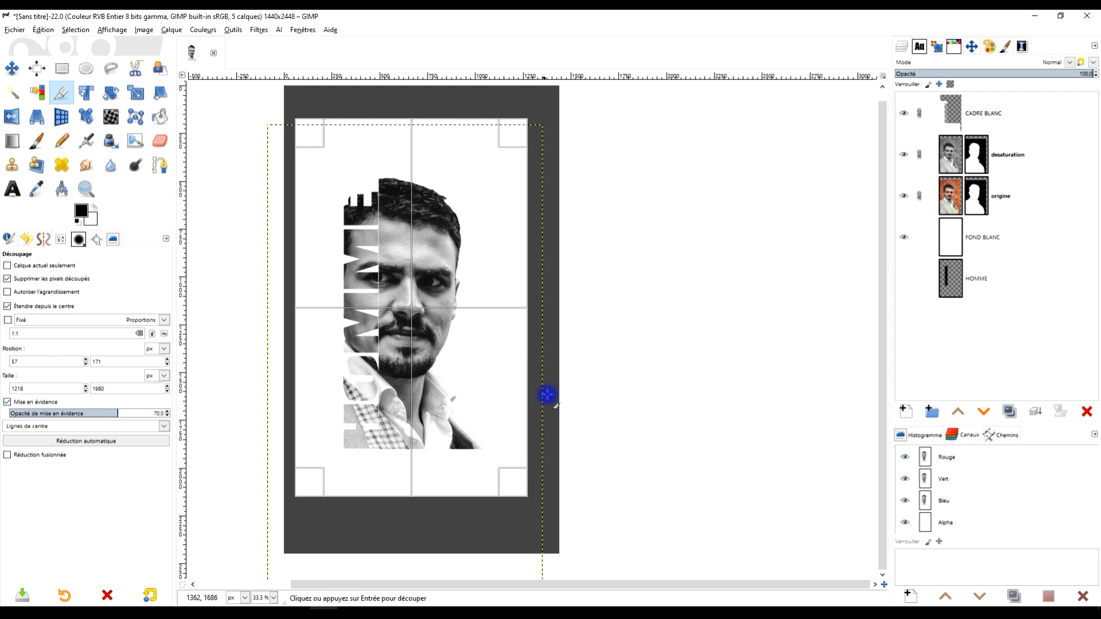
mouse_move(424, 130)
left_mouse_down()
mouse_move(422, 151)
mouse_move(423, 135)
left_mouse_up()
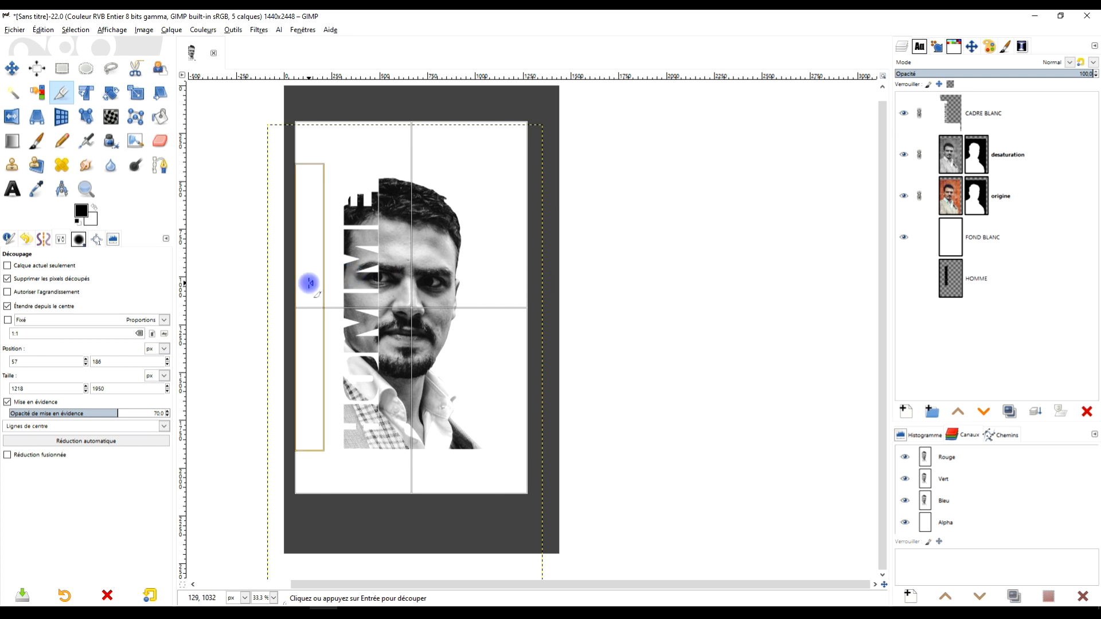
left_click(421, 299)
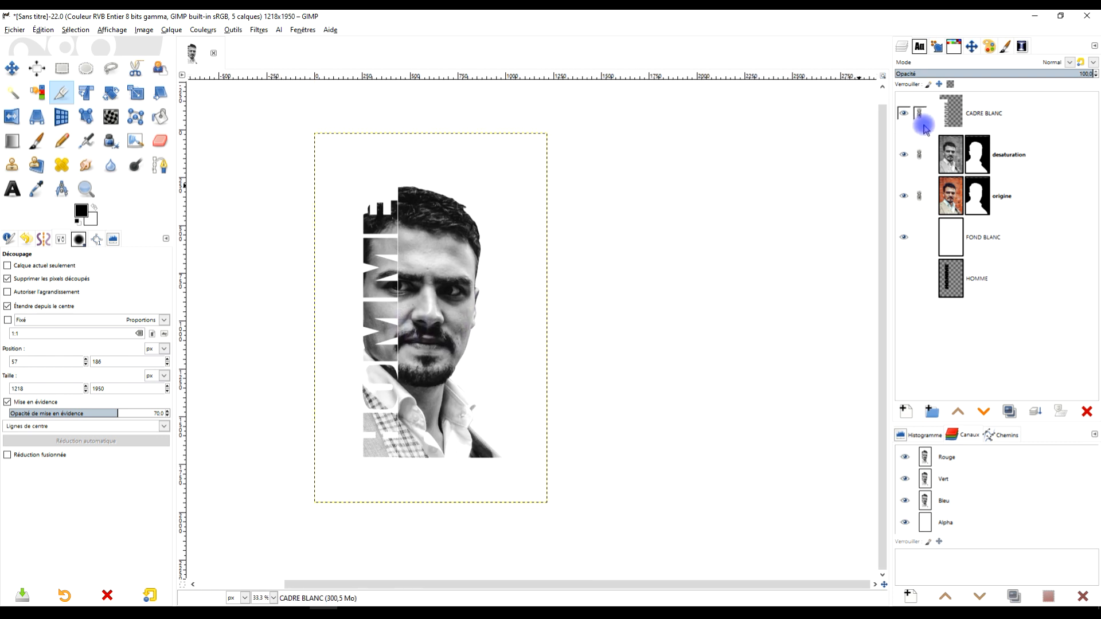
Create a transparent 1218 × 1950 px layer named "rectangle marron" above CADRE BLANC
double_click(985, 114)
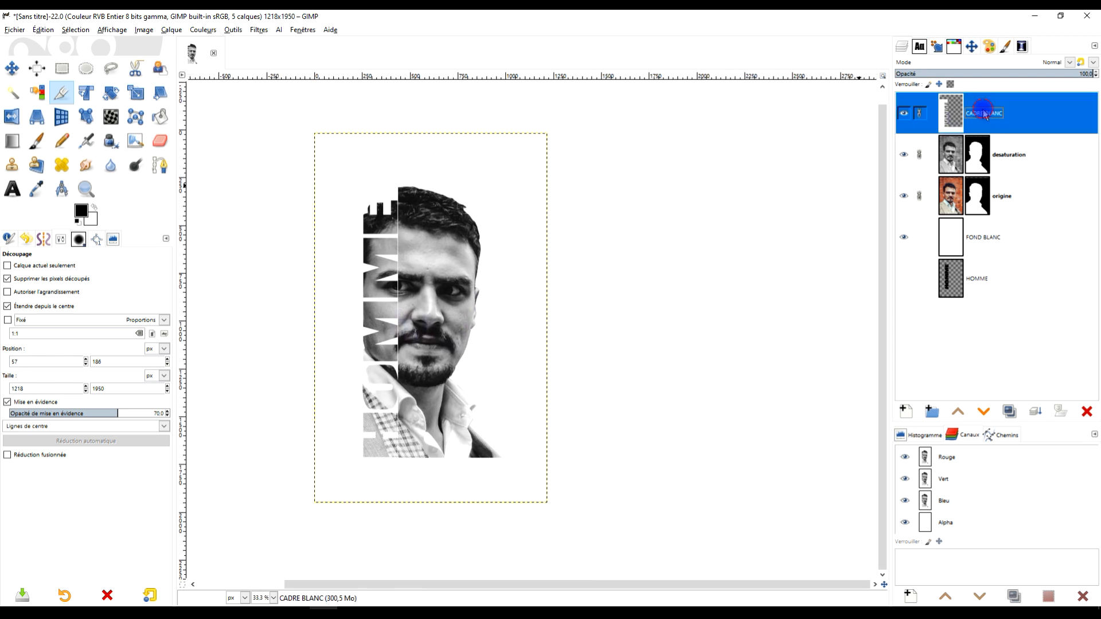
left_click(910, 411)
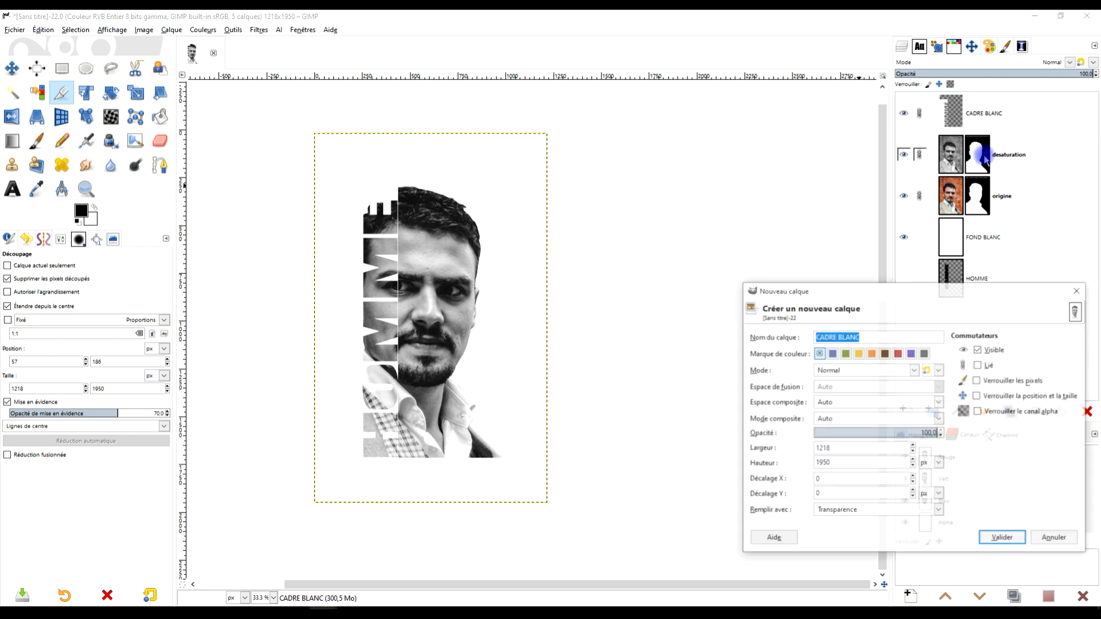
key("Caps_Lock")
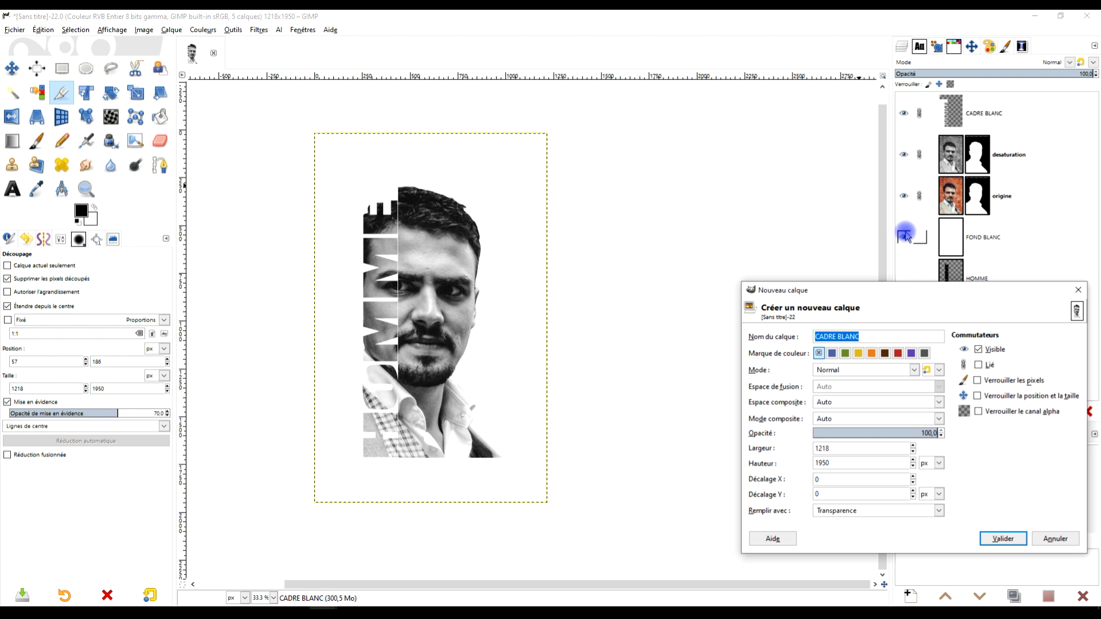
type("R")
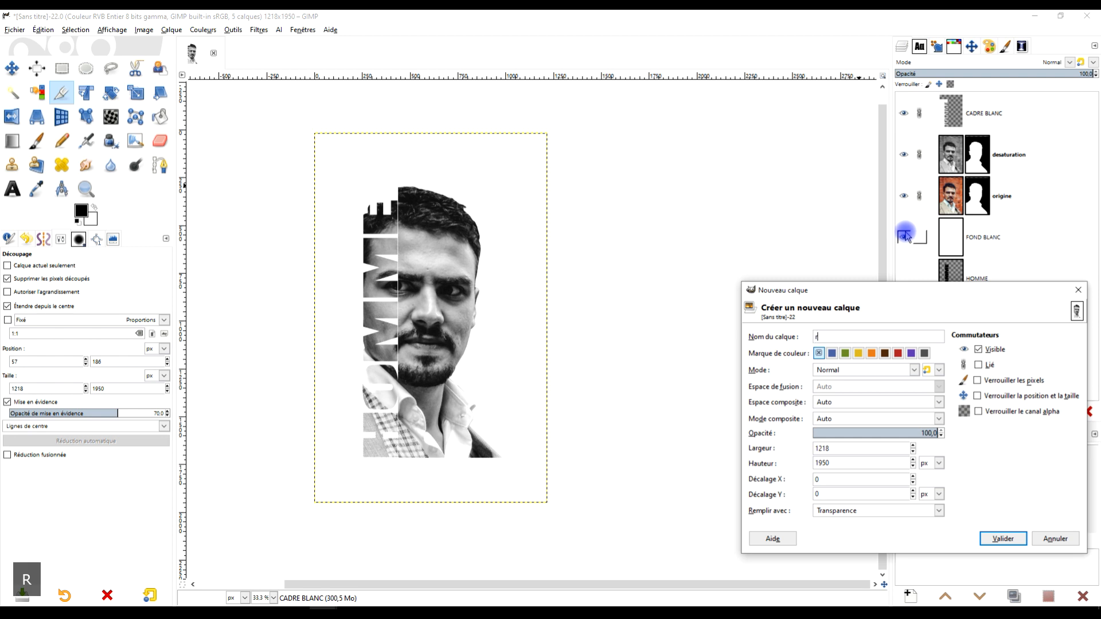
type("ectangle")
key("BackSpace")
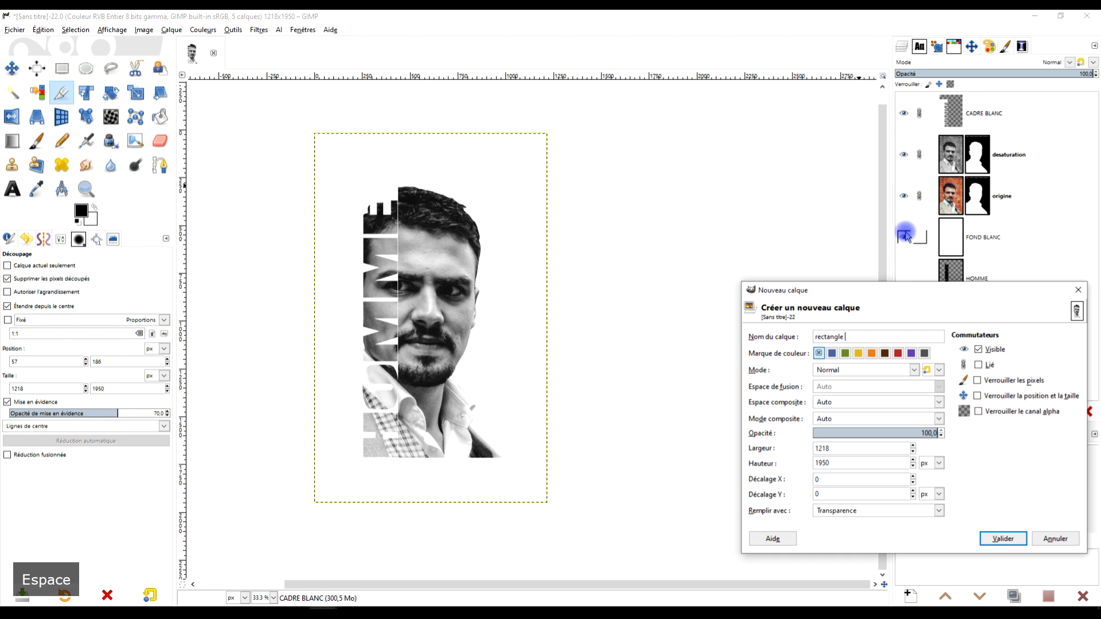
type("marron")
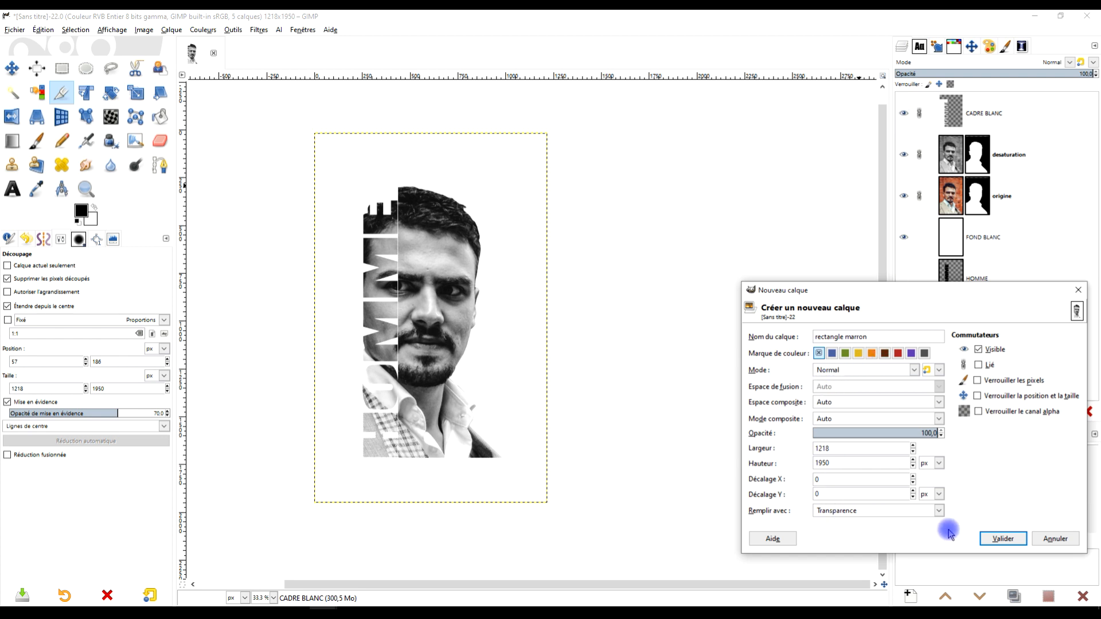
left_click(1002, 538)
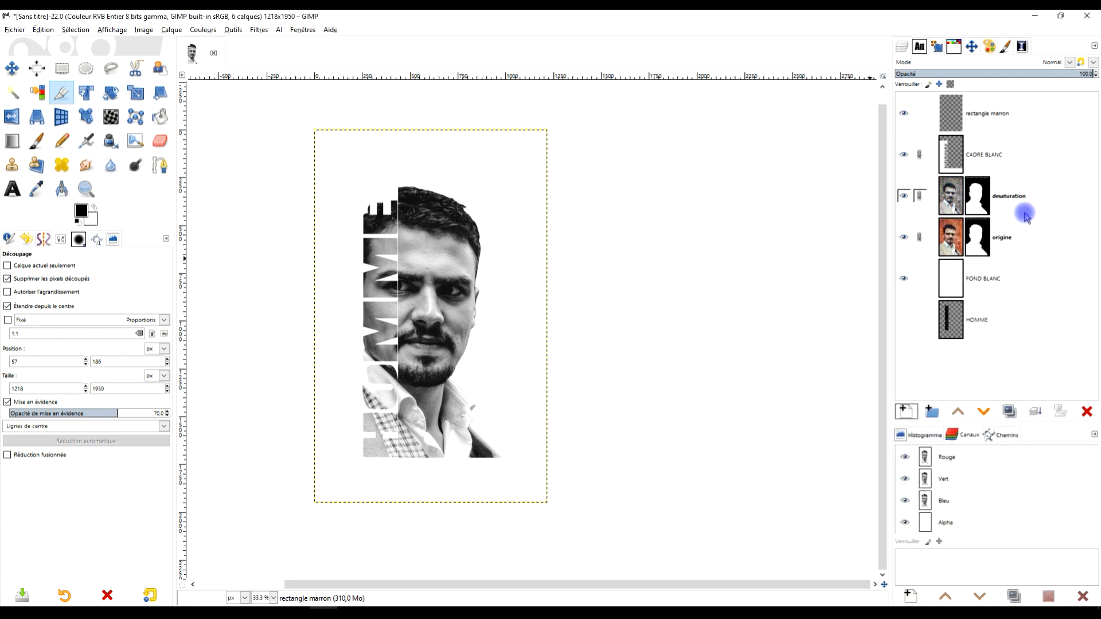
Hide the desaturation layer to reveal the man's original colours
left_click(904, 197)
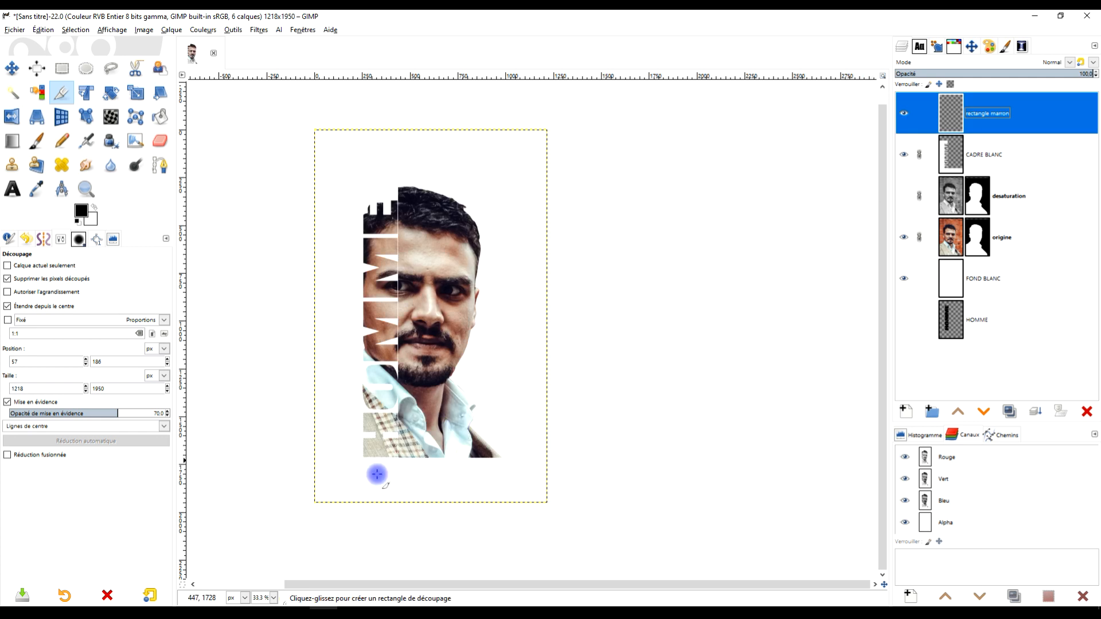
key("1")
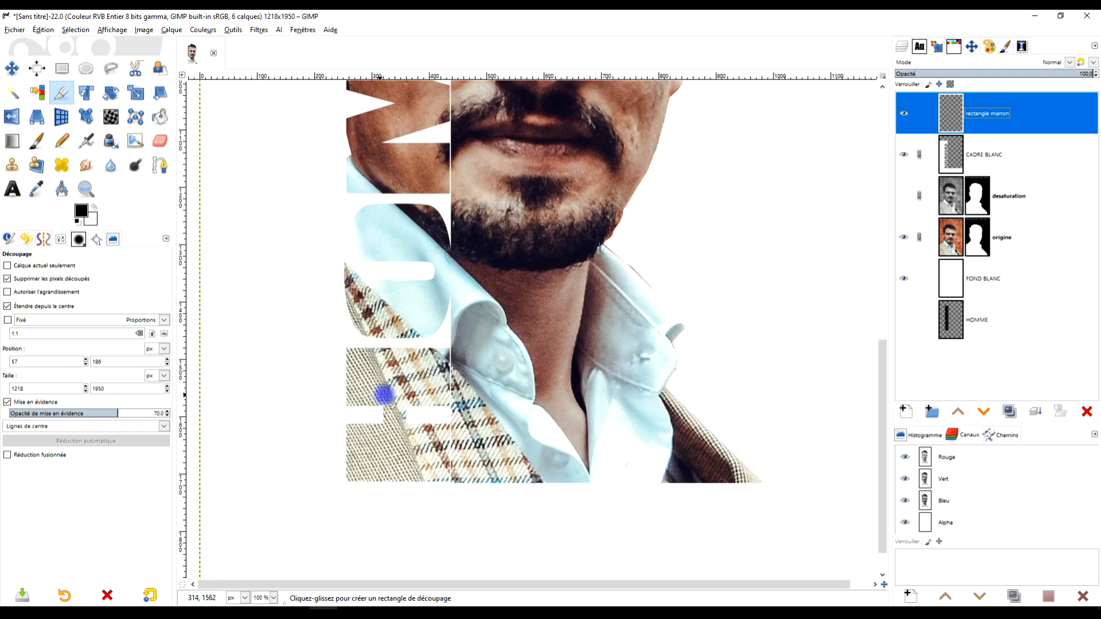
scroll(487, 358, "down", 1)
left_click_drag(503, 372, 432, 429)
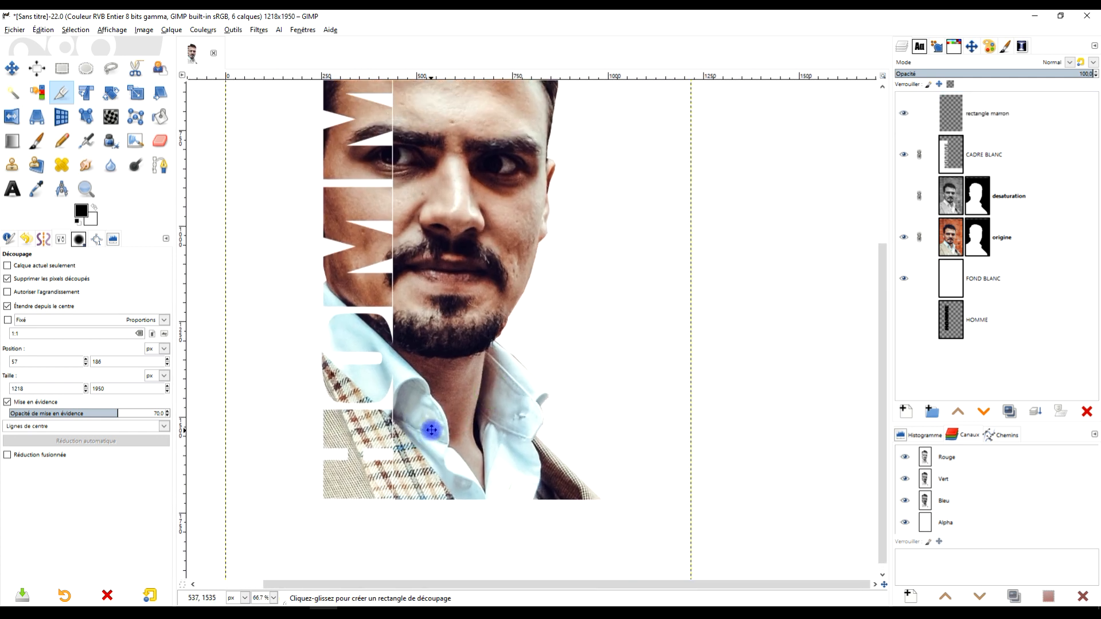
Unlink the CADRE BLANC, desaturation and origine layers
scroll(386, 501, "up", 3)
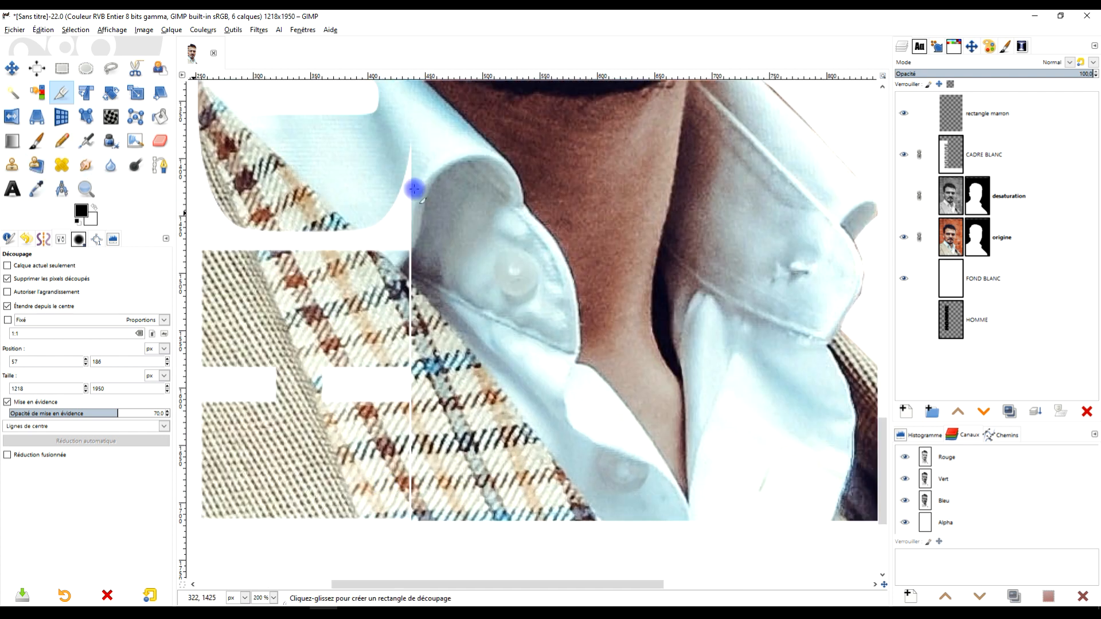
left_click(921, 199)
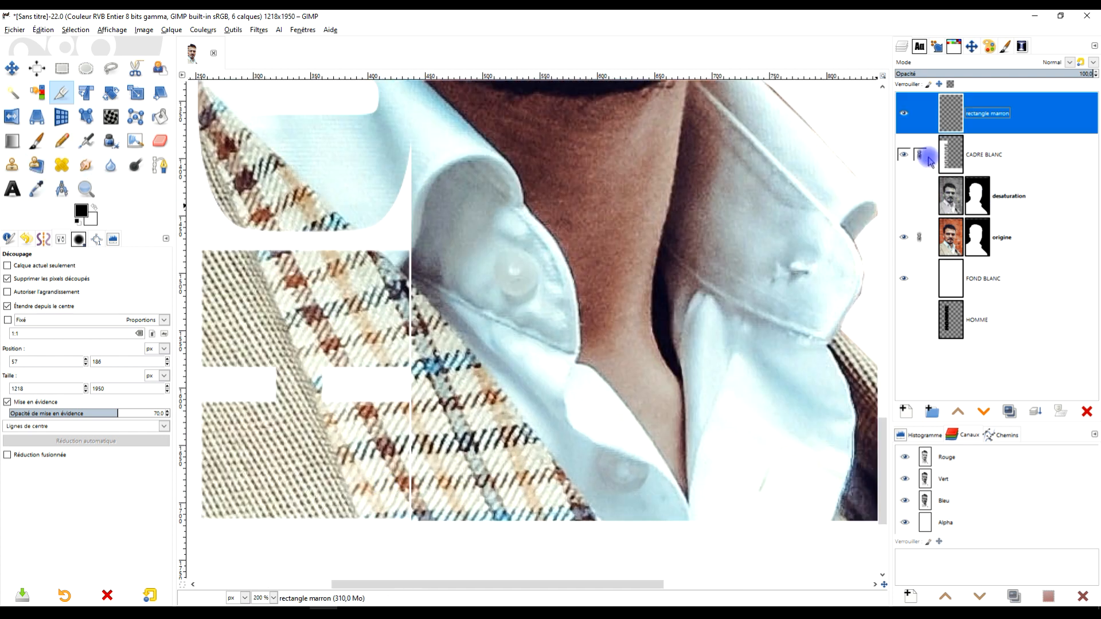
left_click(920, 243)
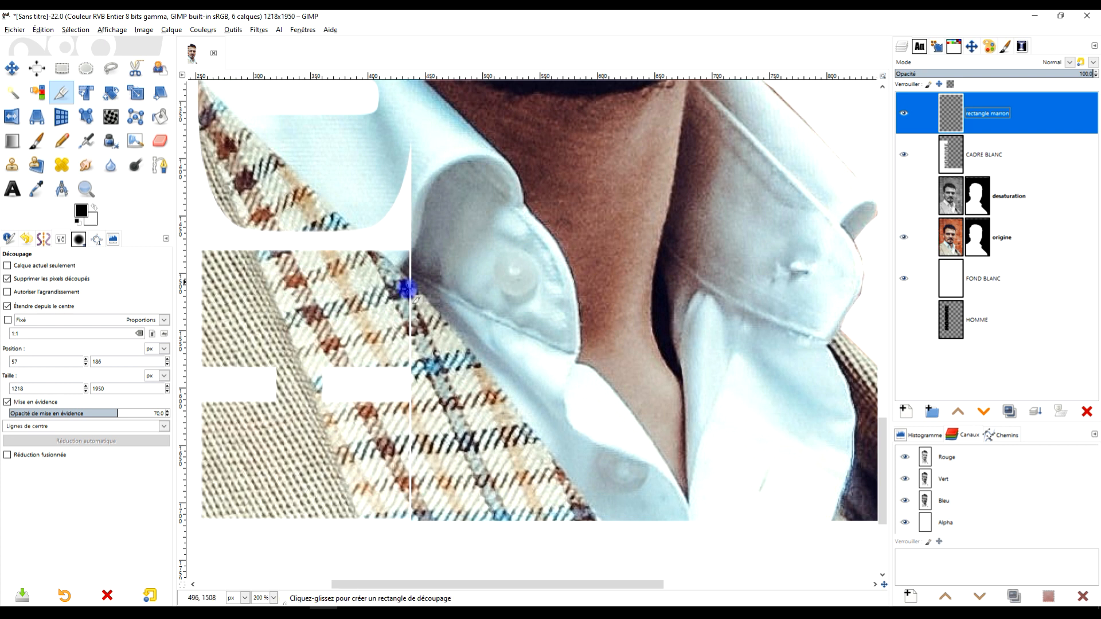
Sample a reddish brown from the checked jacket as the foreground colour
left_click(38, 189)
left_click(248, 183)
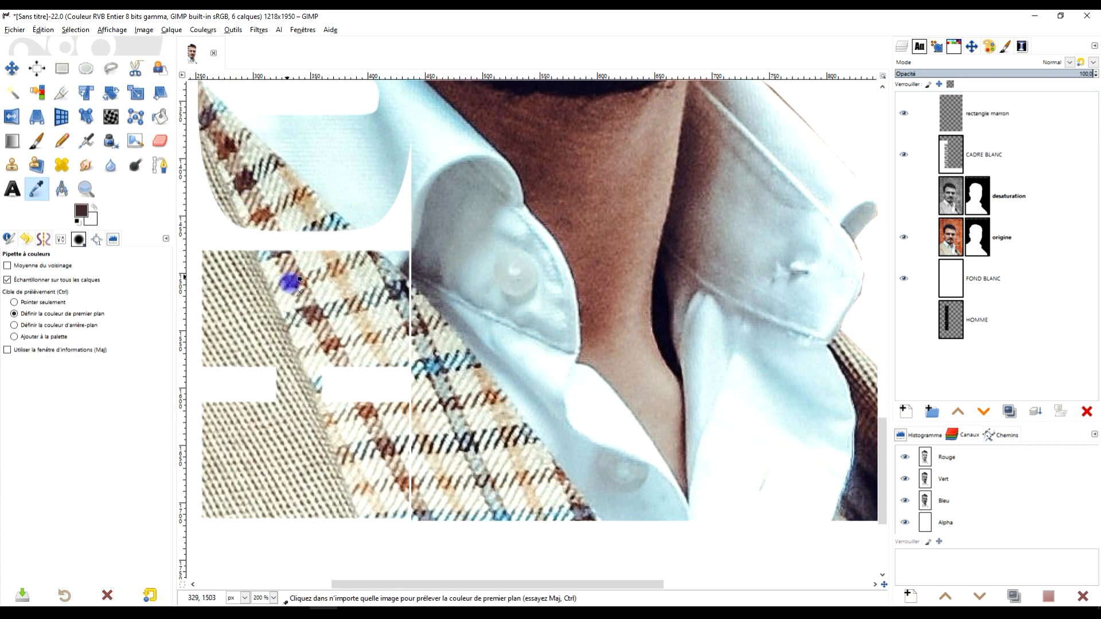
scroll(556, 268, "down", 3)
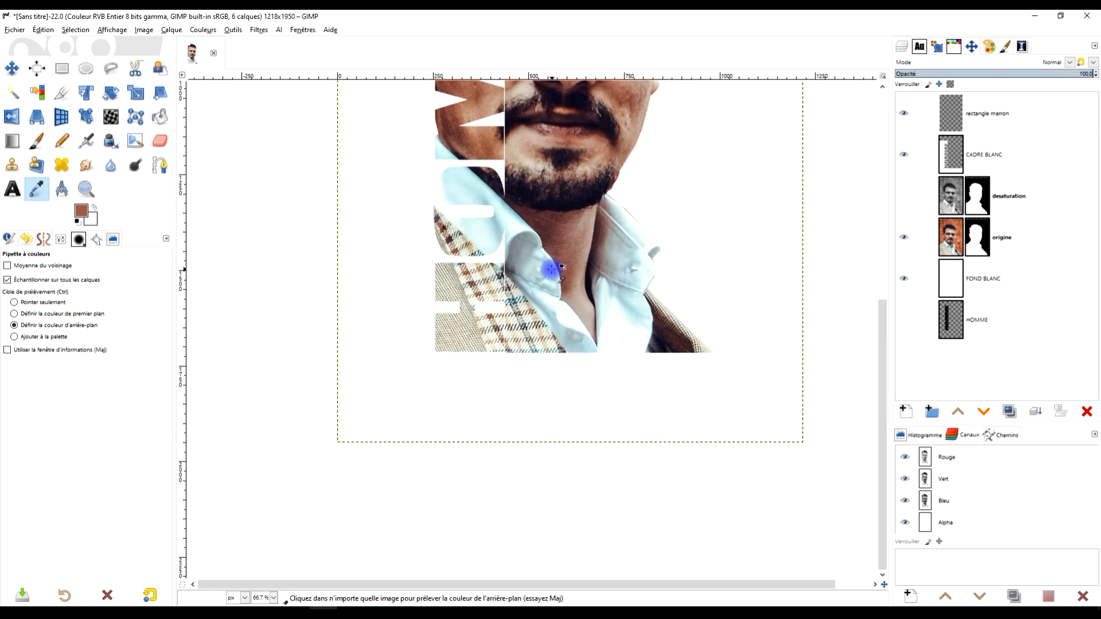
scroll(401, 344, "up", 1)
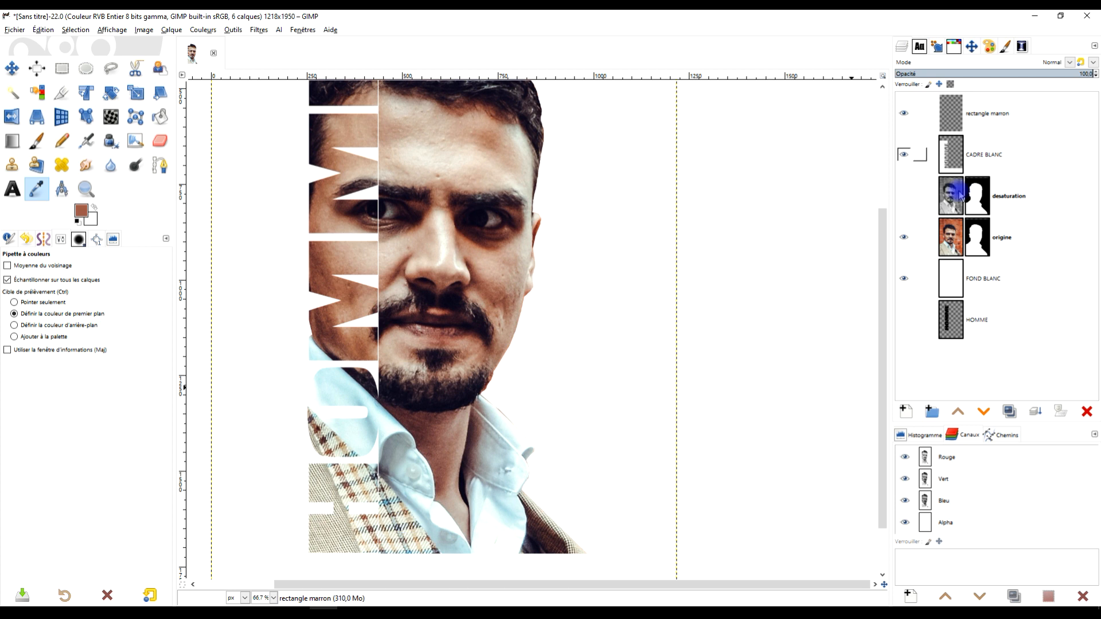
Show the desaturation layer to return the portrait to black and white
left_click(902, 198)
left_click(923, 132)
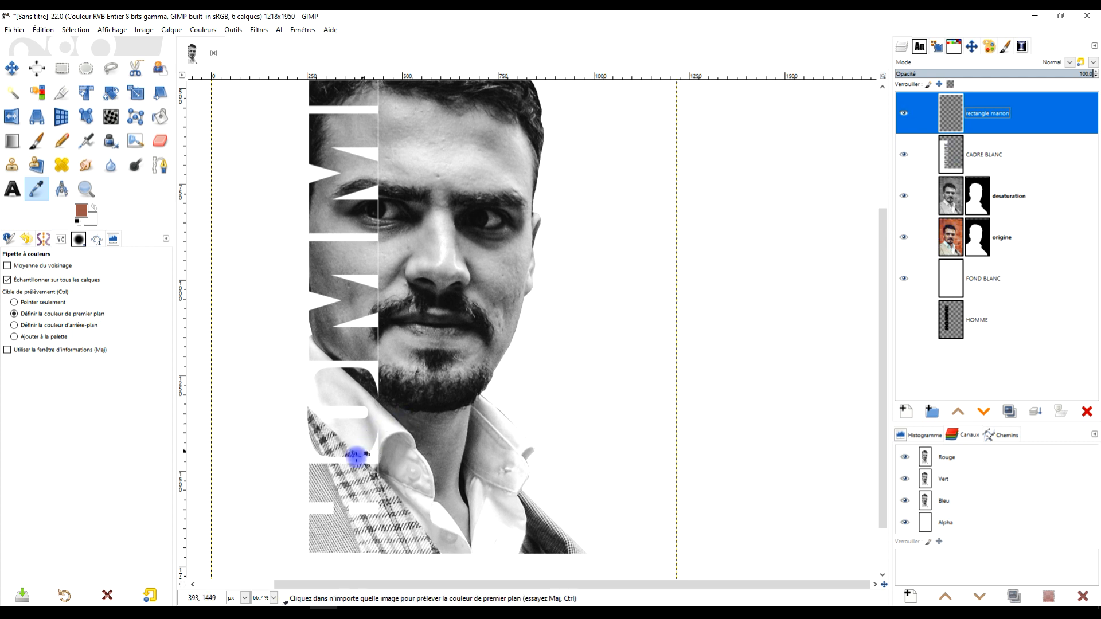
left_click_drag(479, 494, 456, 495)
scroll(481, 304, "down", 2)
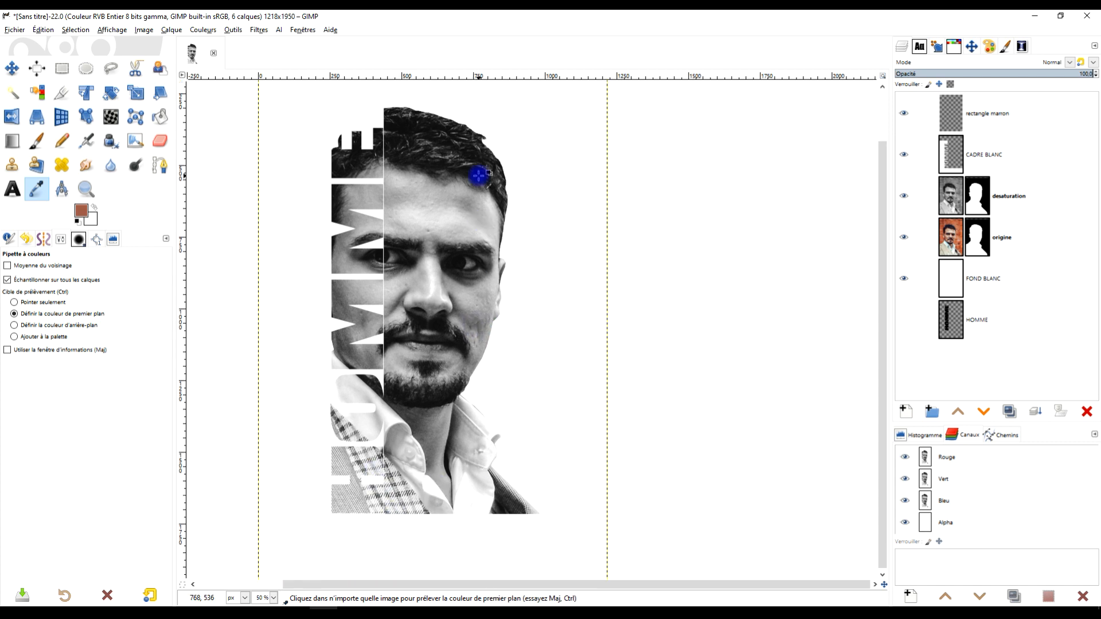
scroll(502, 275, "up", 3)
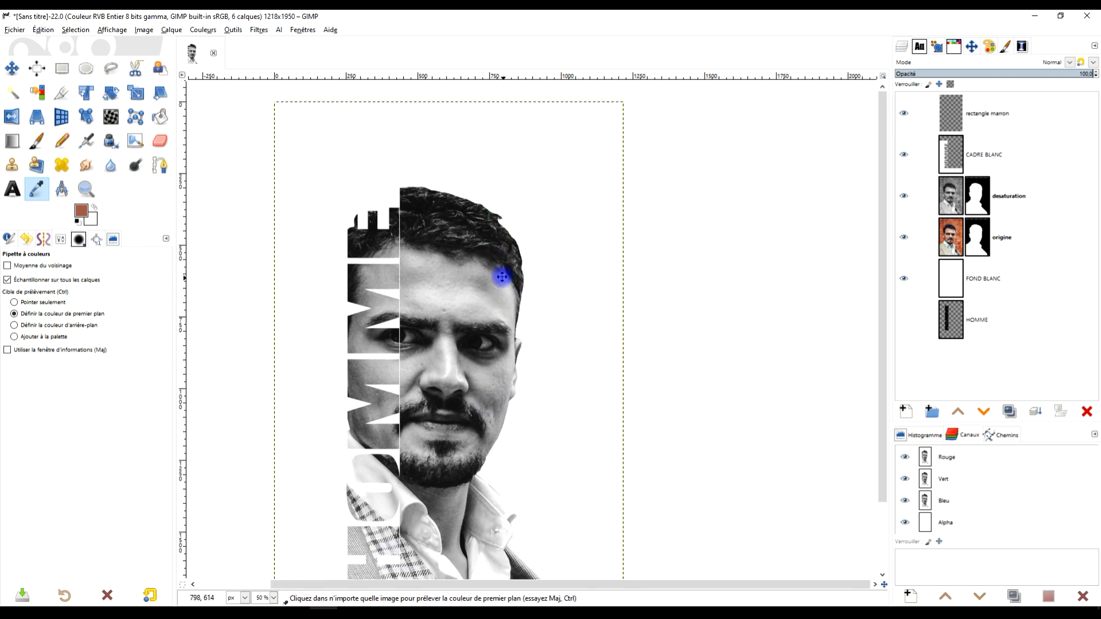
On rectangle marron, select about 466 × 84 px over the image's upper-left corner, fill it with the brown foreground colour and deselect
left_click(957, 109)
left_click(61, 68)
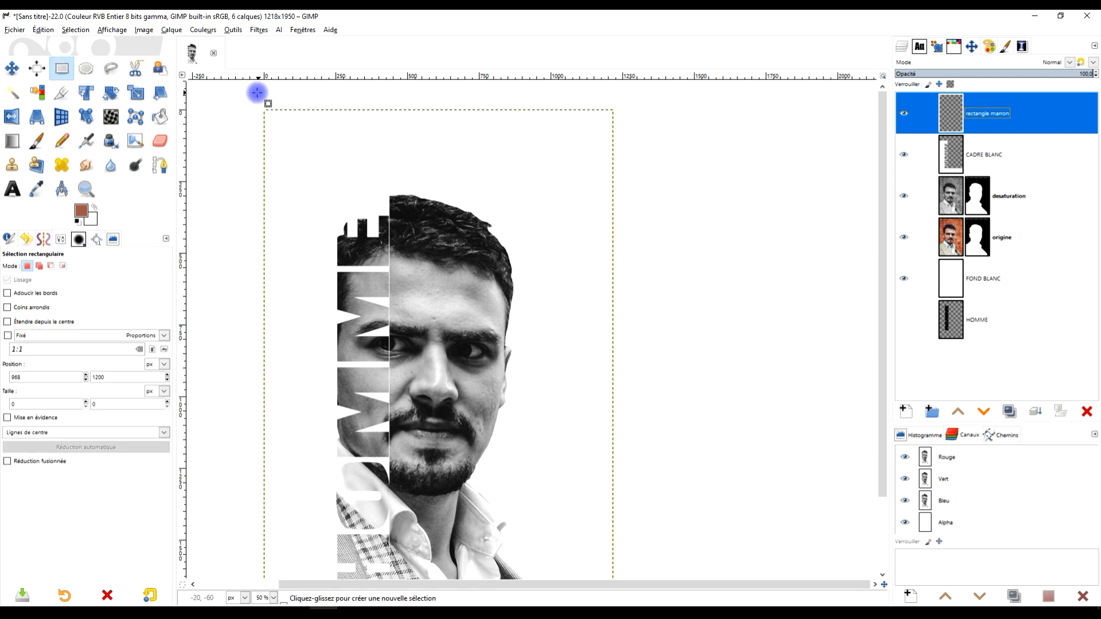
left_click_drag(252, 101, 384, 126)
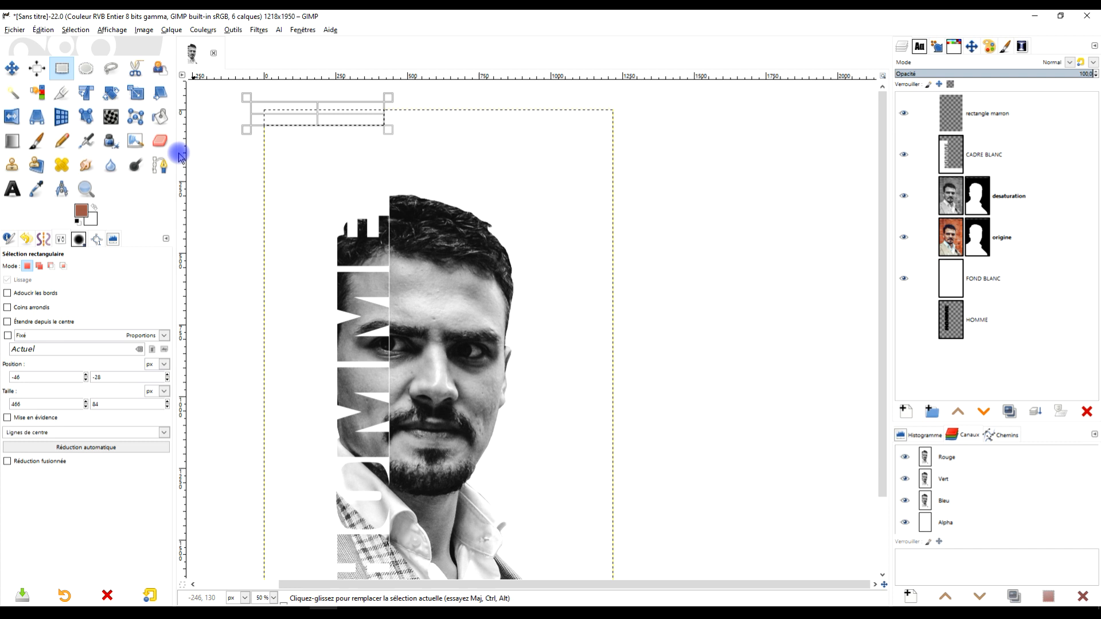
left_click(69, 59)
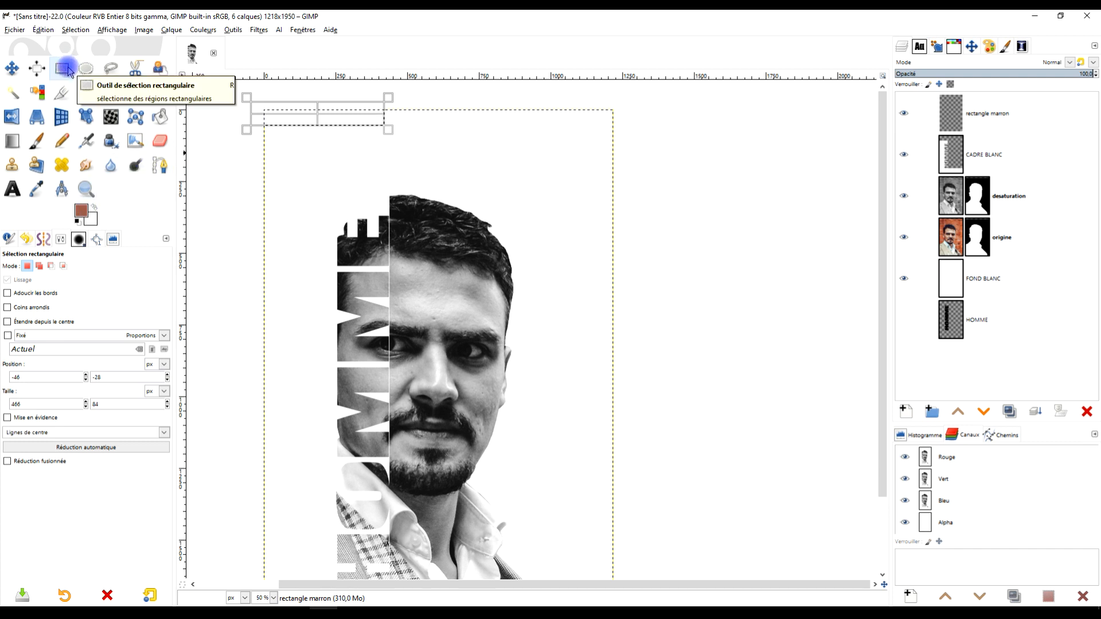
left_click_drag(81, 211, 331, 105)
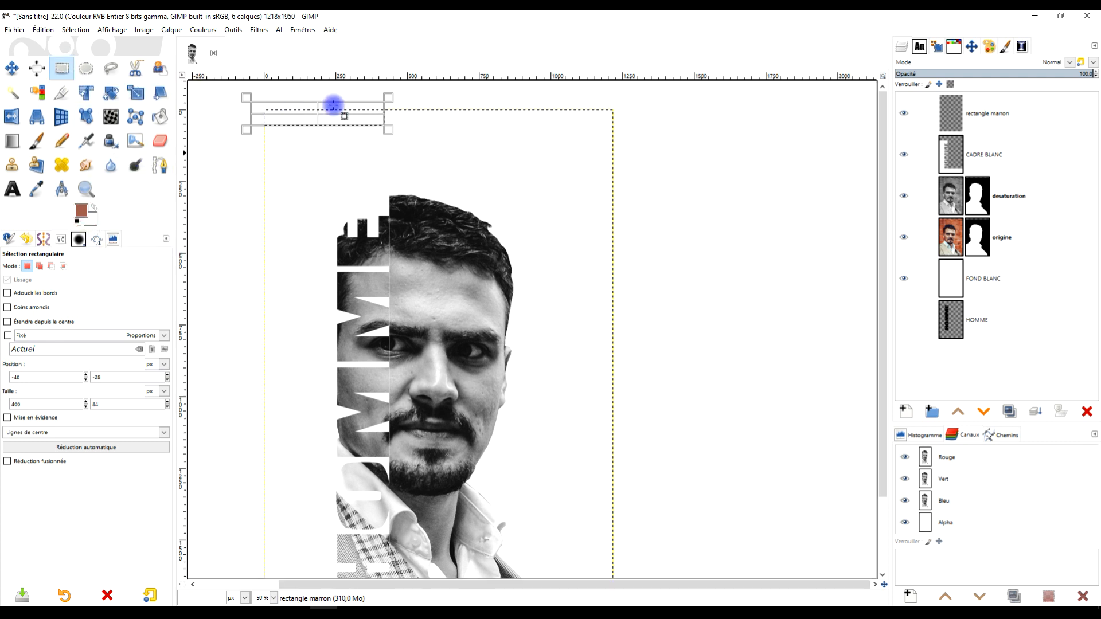
left_click(531, 96)
Duplicate the rectangle marron layer and mirror the copy vertically to the bottom edge of the image
double_click(996, 115)
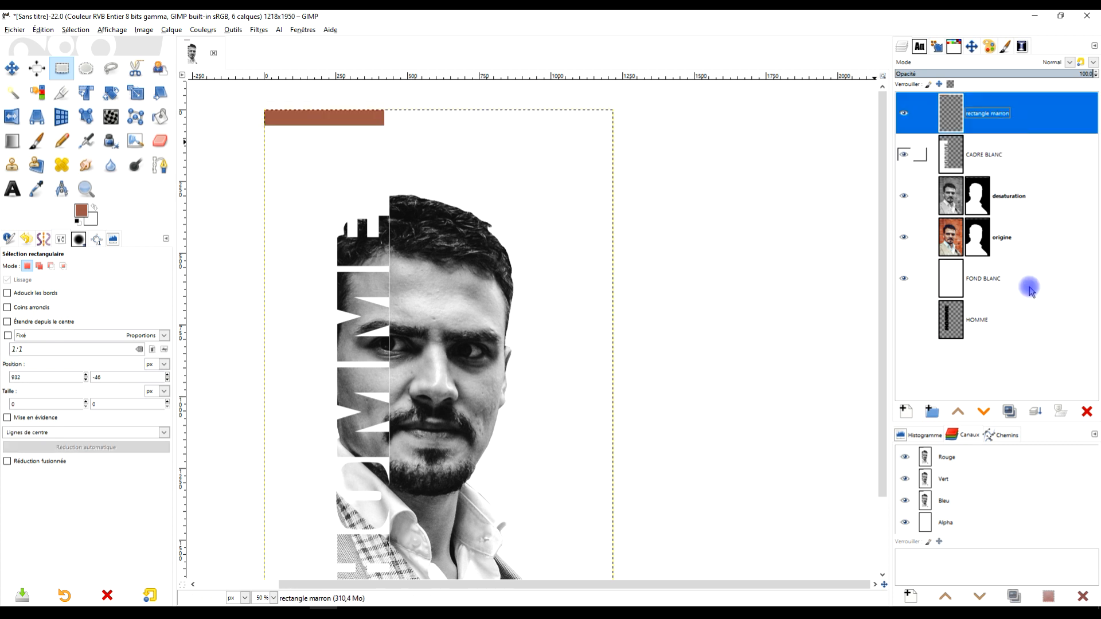
left_click(1010, 413)
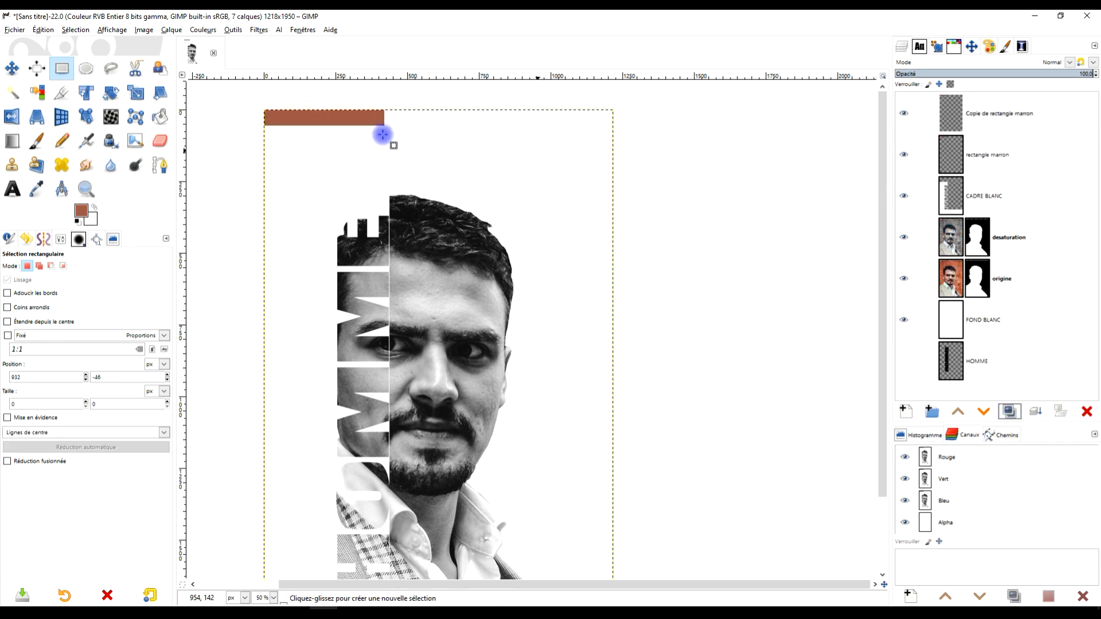
left_click(12, 116)
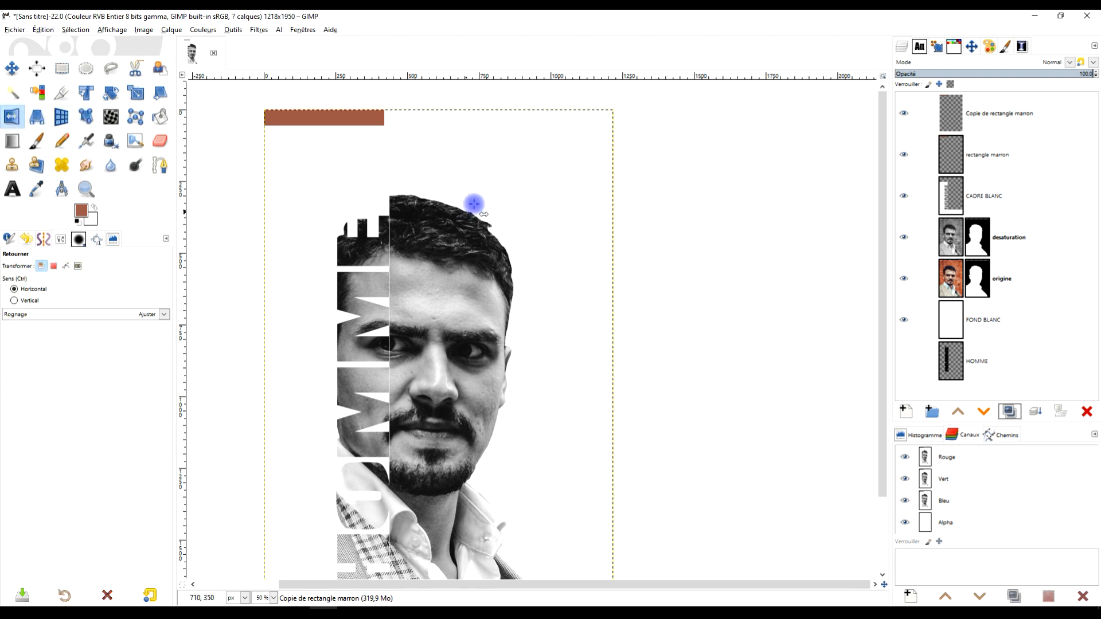
left_click(174, 32)
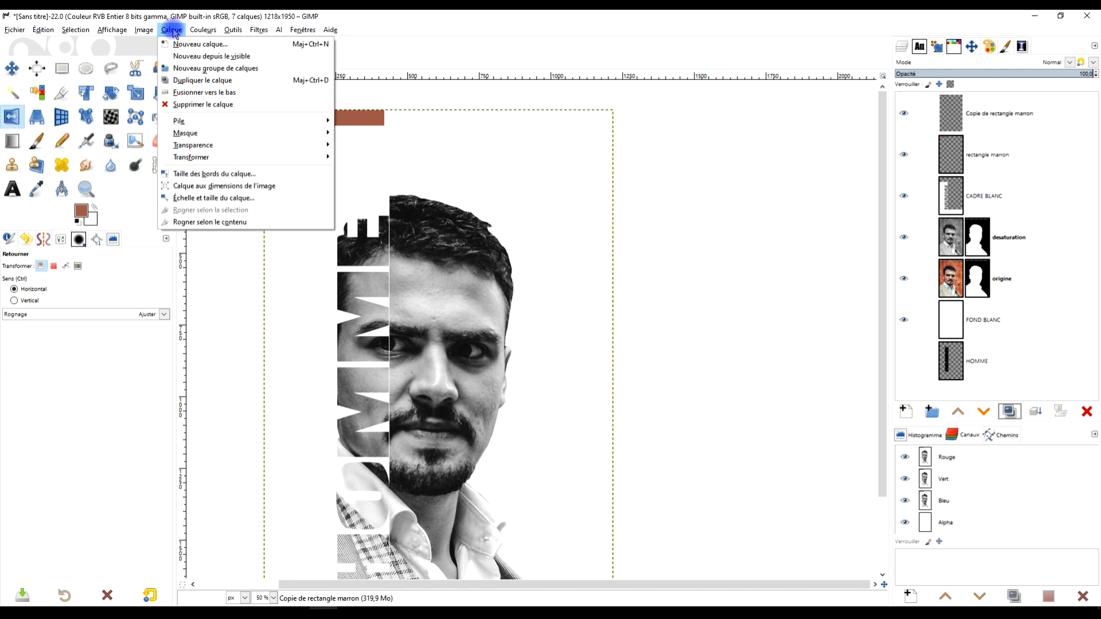
mouse_move(220, 163)
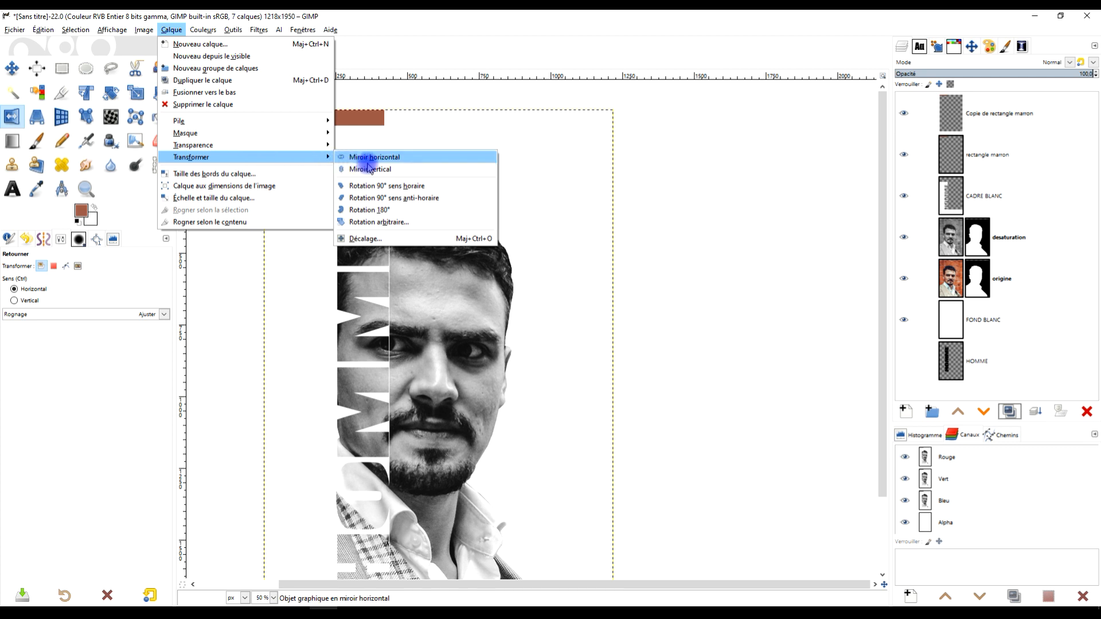
left_click(405, 169)
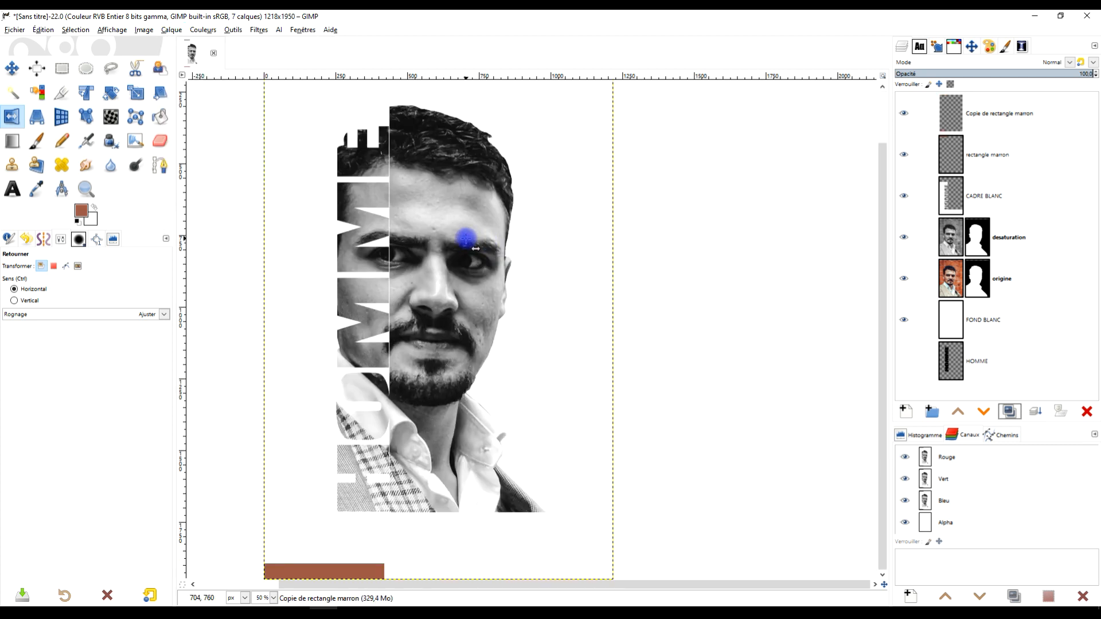
scroll(466, 238, "down", 1)
left_click_drag(474, 226, 423, 263)
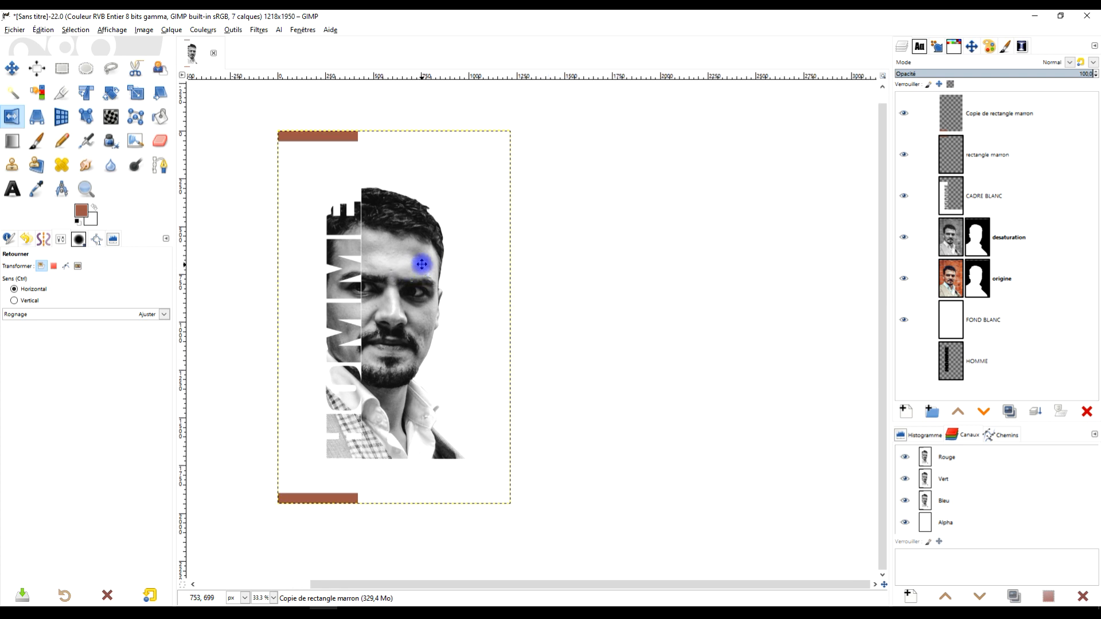
Try mirroring the rectangle copy horizontally to the image's lower-right corner, and mirror it back to the lower-left
left_click(172, 30)
mouse_move(274, 159)
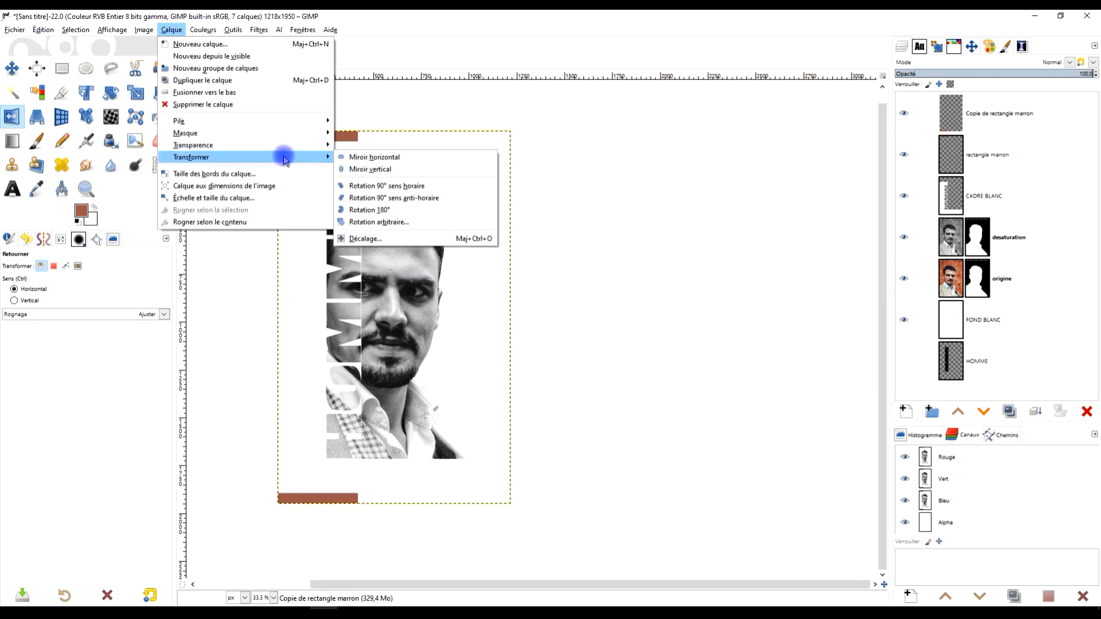
left_click(390, 159)
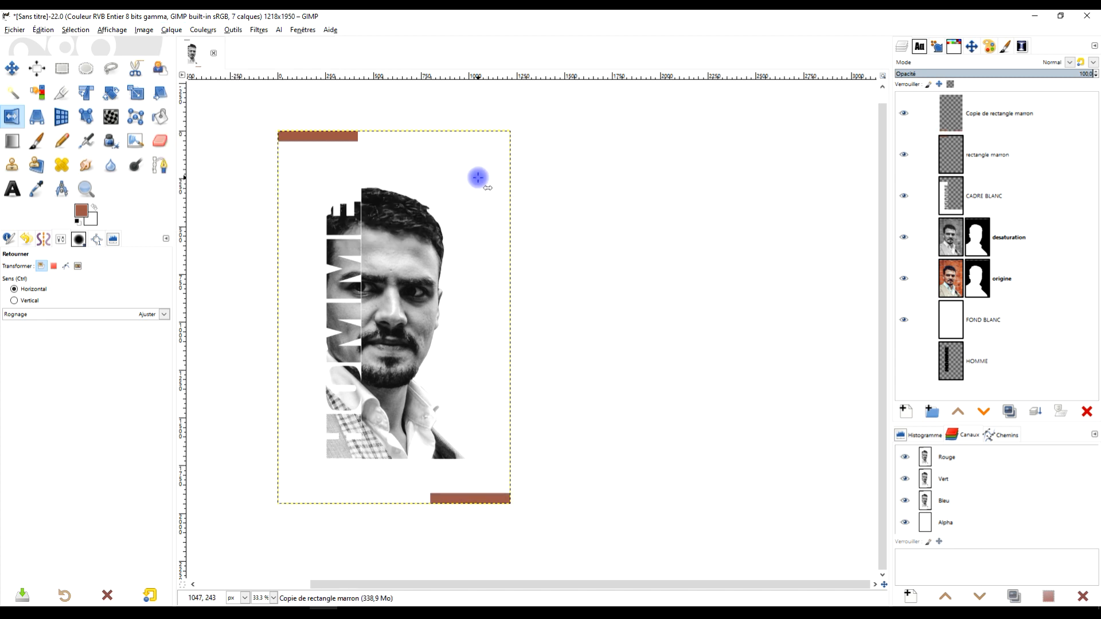
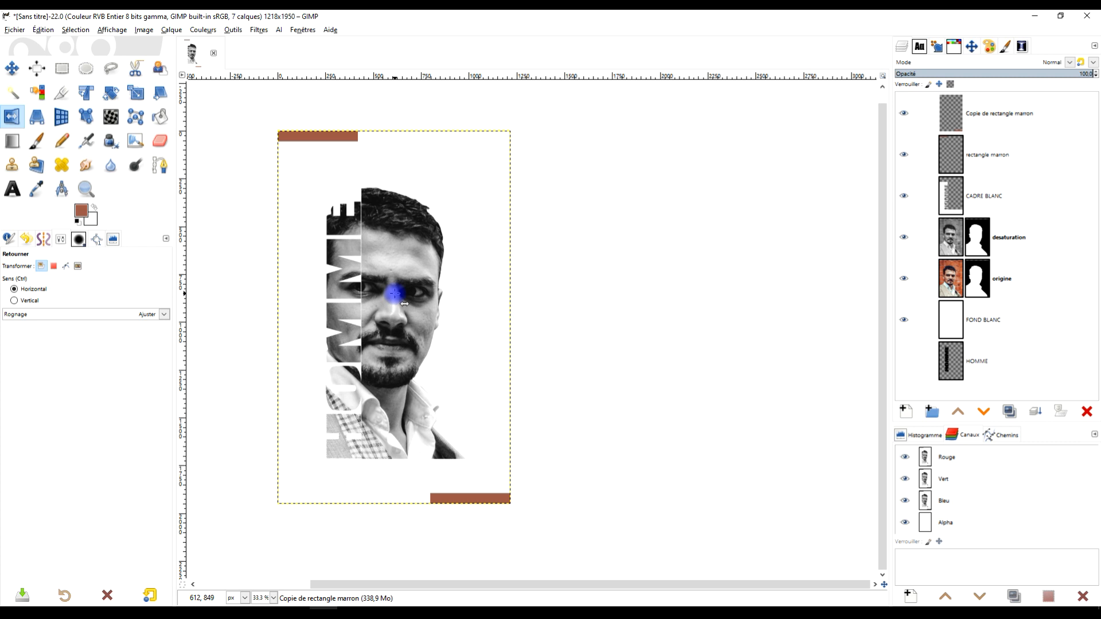
left_click(169, 32)
mouse_move(321, 157)
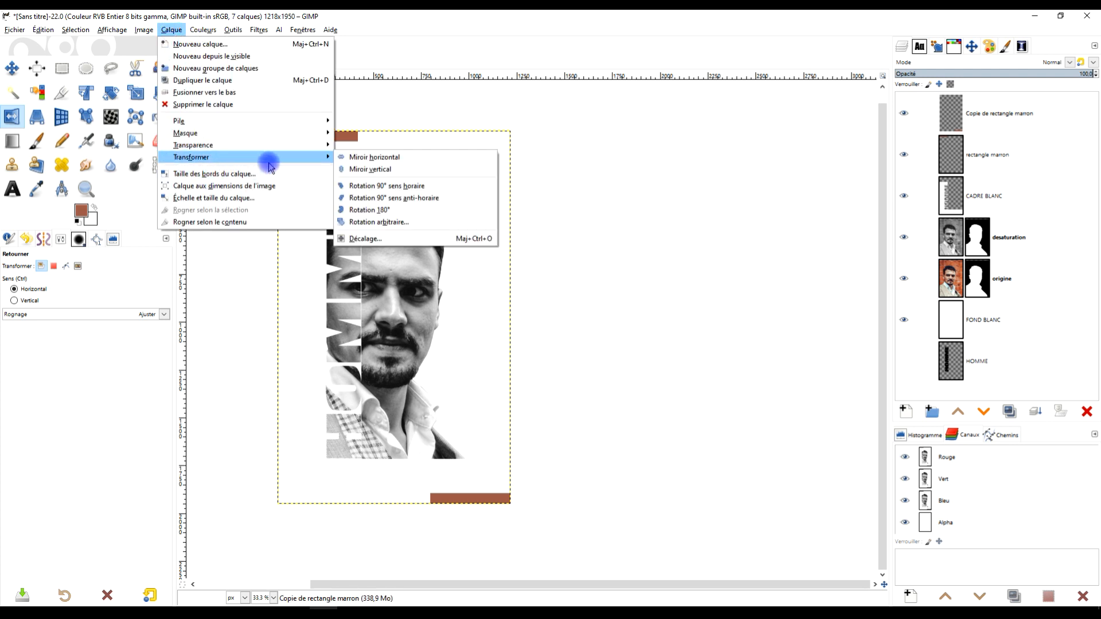
left_click(355, 170)
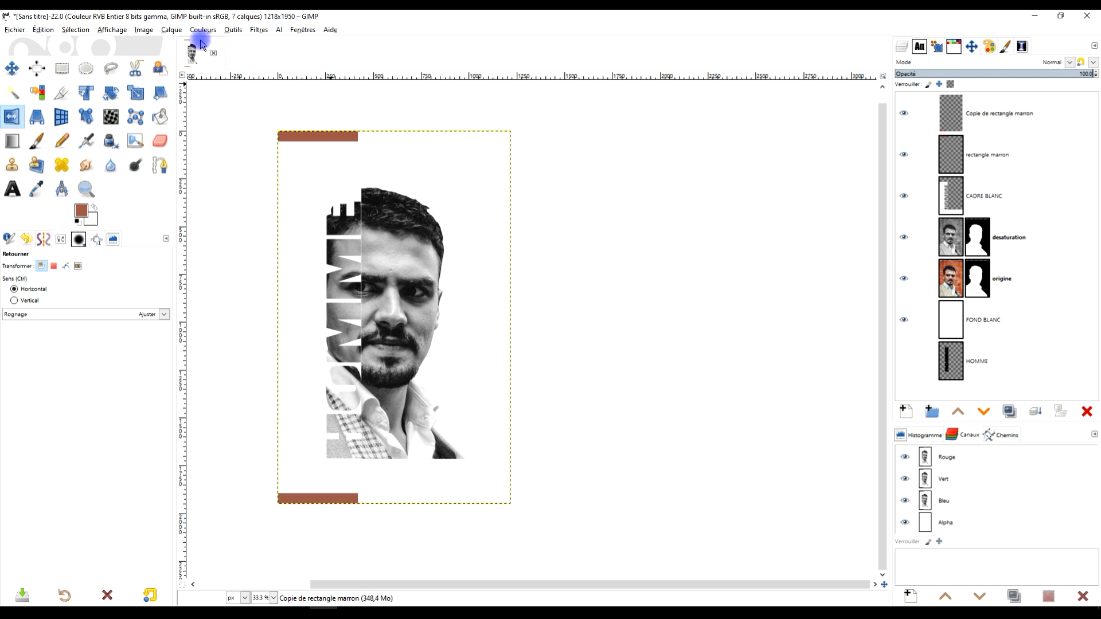
Mirror the original rectangle marron layer horizontally so its brown bar moves to the image's upper-right corner
left_click(168, 31)
left_click(1033, 157)
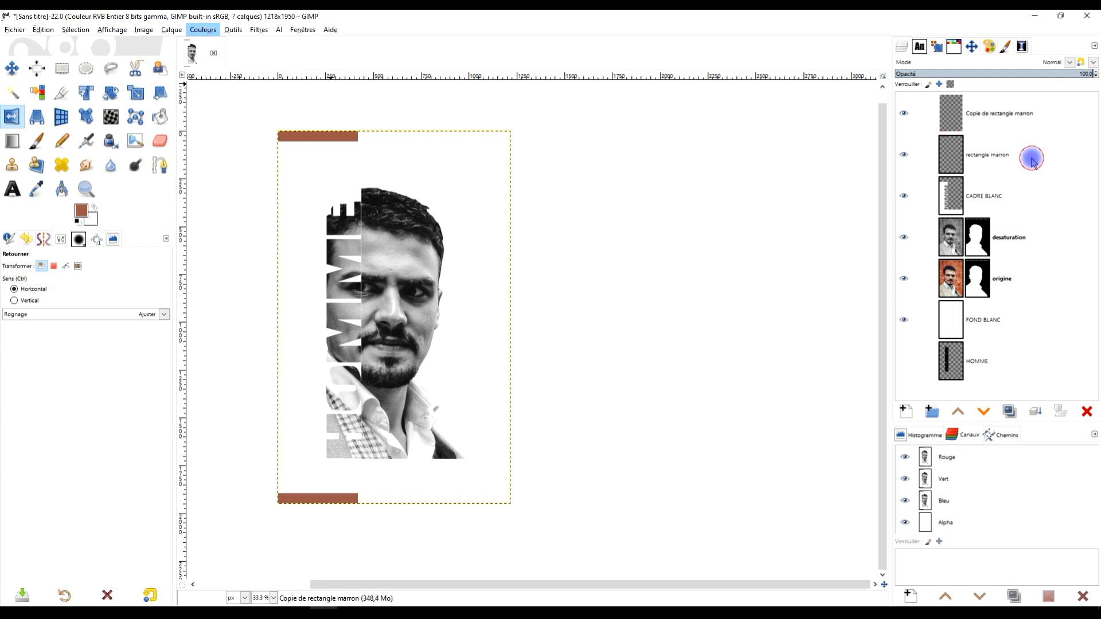
double_click(1003, 161)
left_click(263, 60)
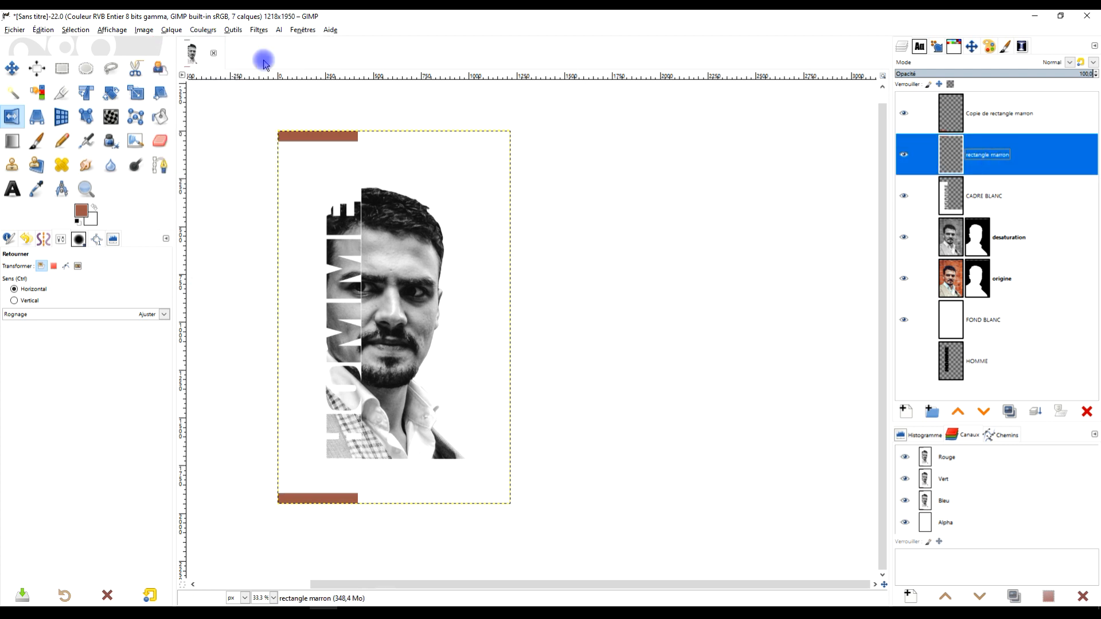
left_click(169, 33)
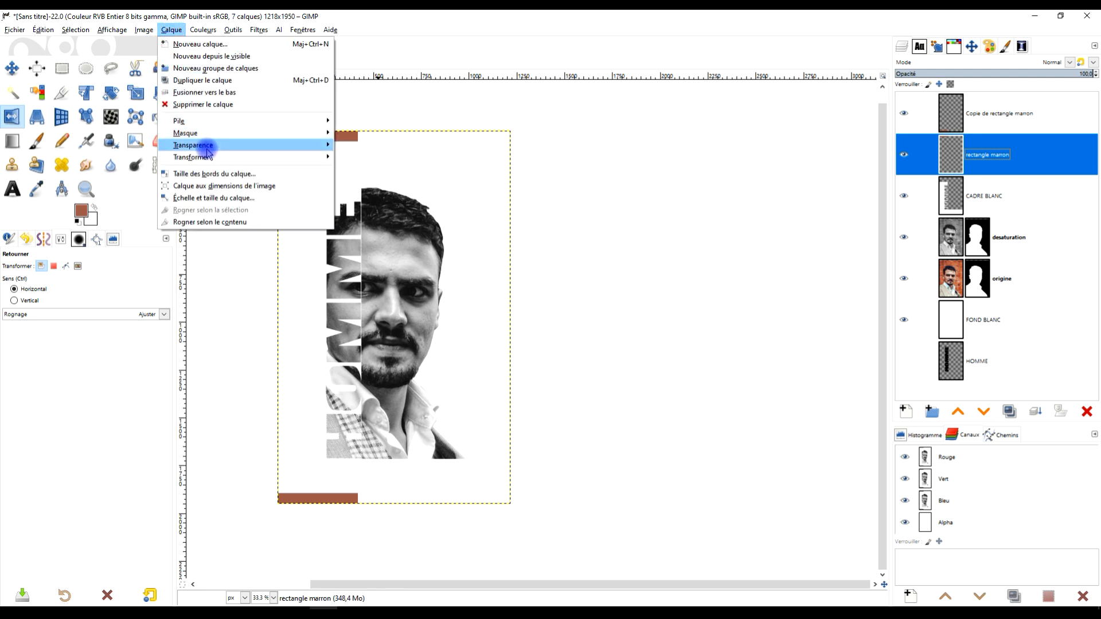
mouse_move(206, 159)
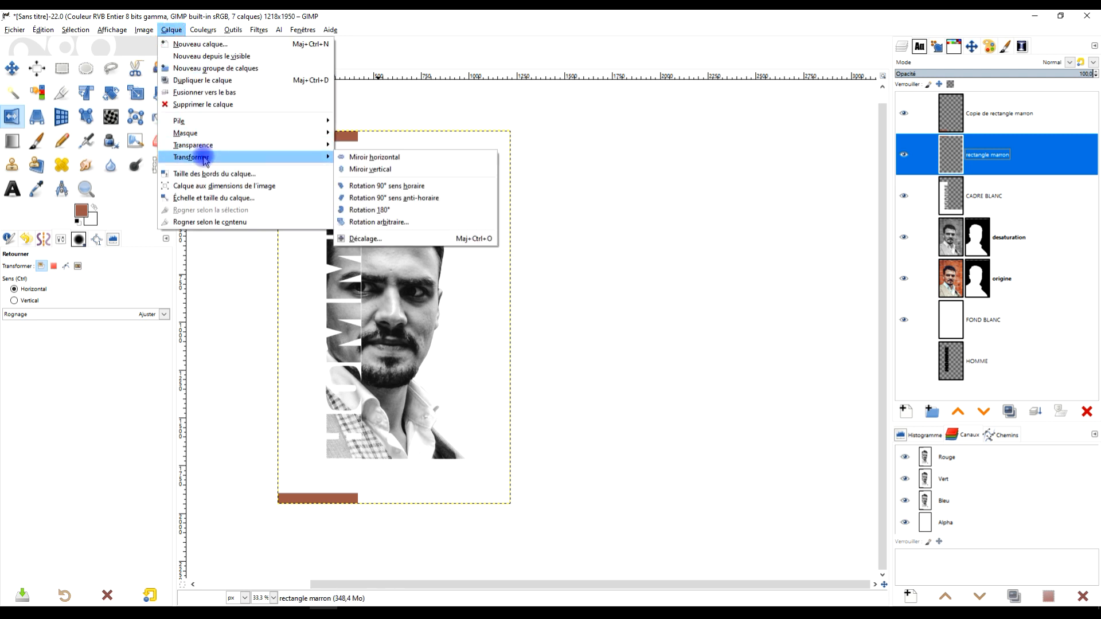
left_click(423, 156)
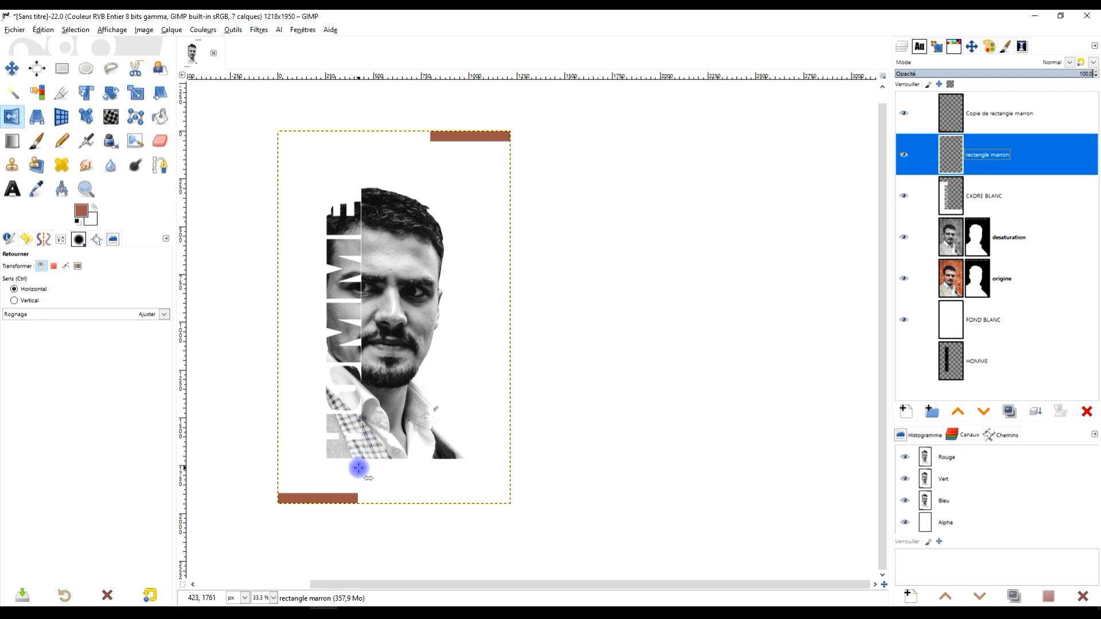
Duplicate the origine layer with its mask and rename the copy "veste"
scroll(355, 459, "up", 2)
scroll(375, 440, "up", 1)
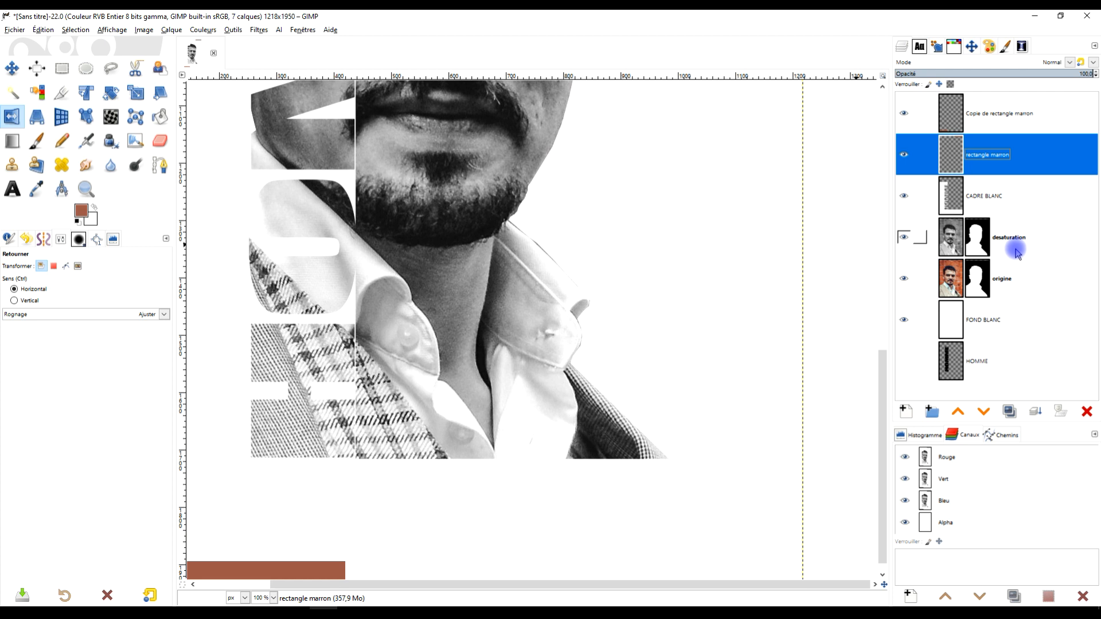
left_click(987, 291)
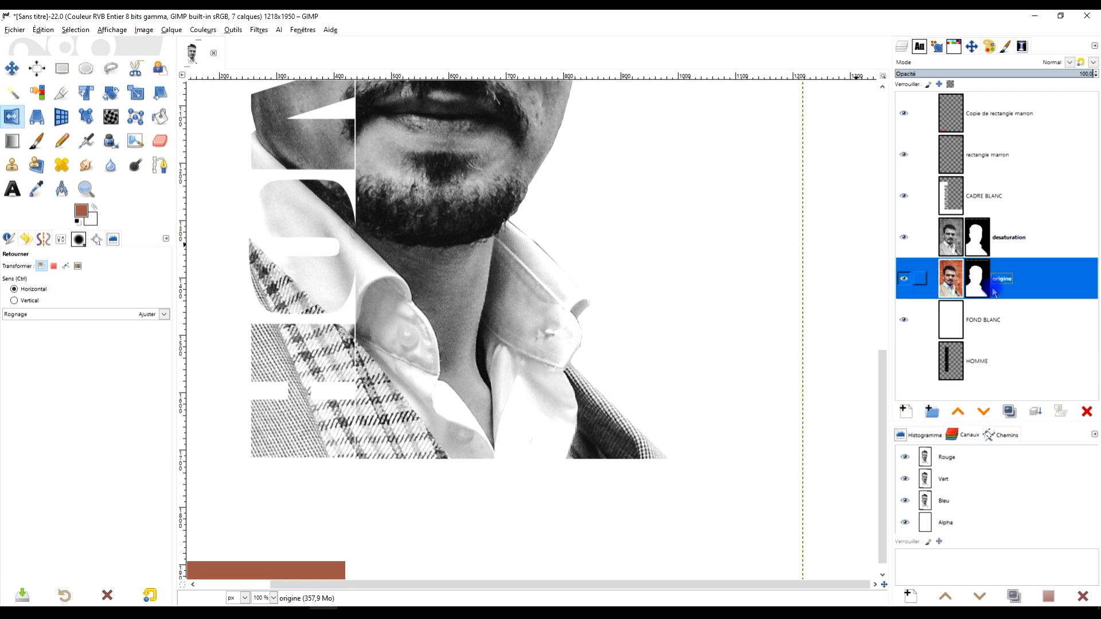
left_click(1010, 411)
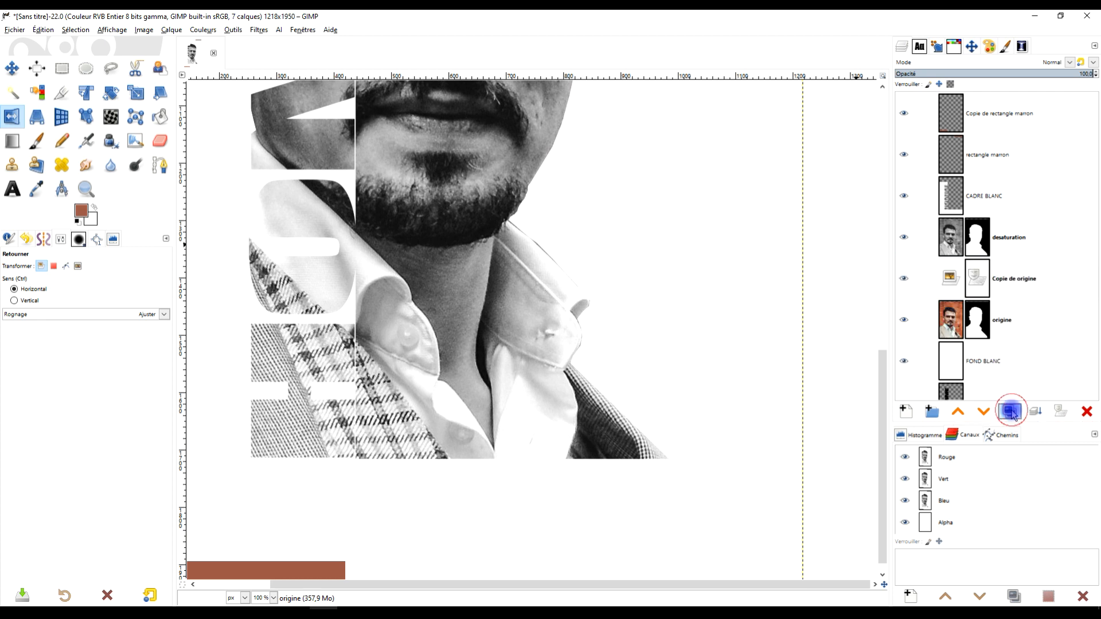
double_click(1014, 280)
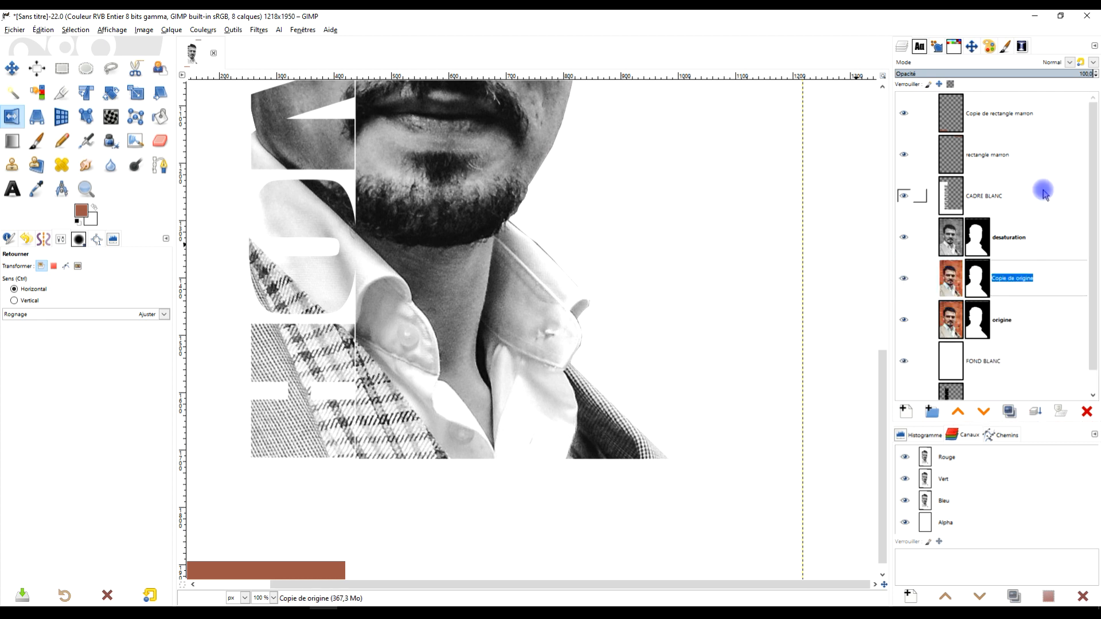
type("vest")
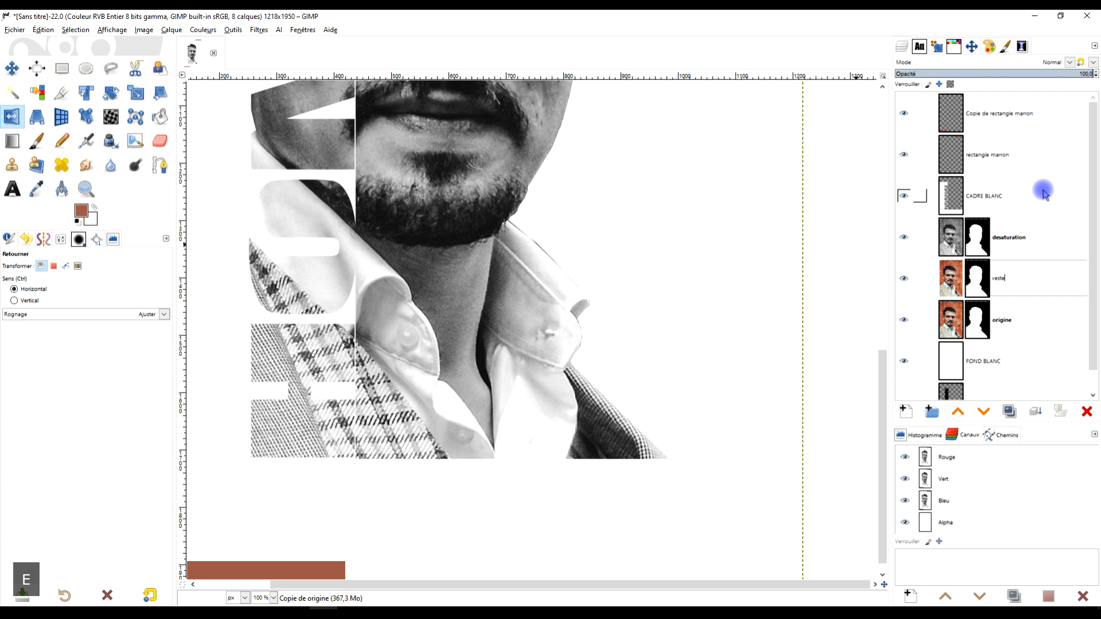
Confirm the layer name "veste", fill its mask with black, and raise the layer above the desaturation layer
type("e")
key("Return")
left_click(978, 278)
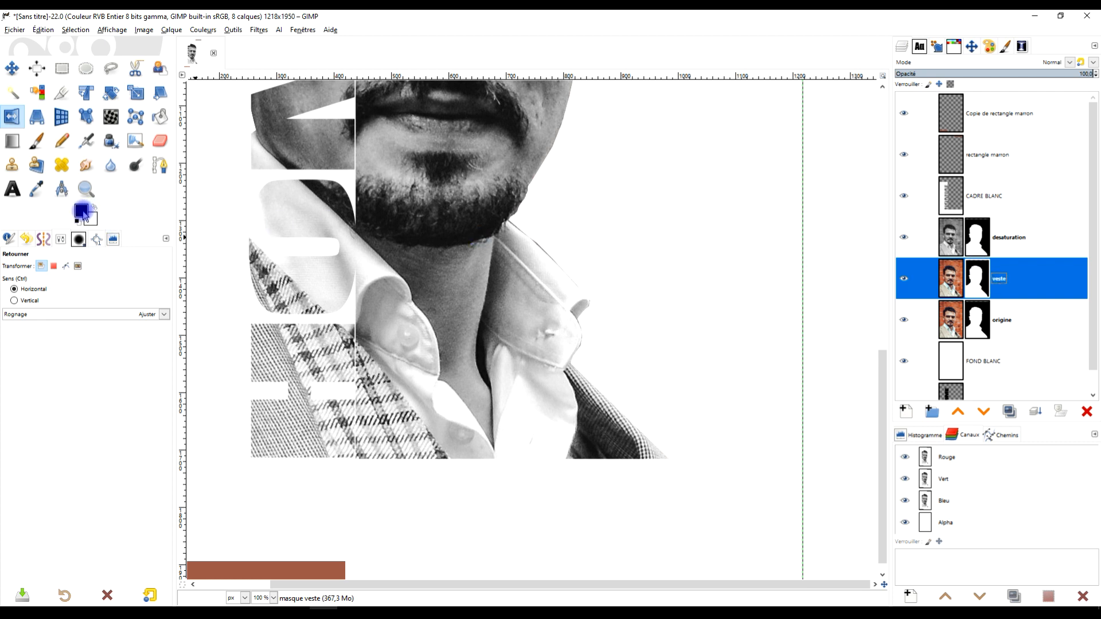
left_click_drag(85, 212, 548, 314)
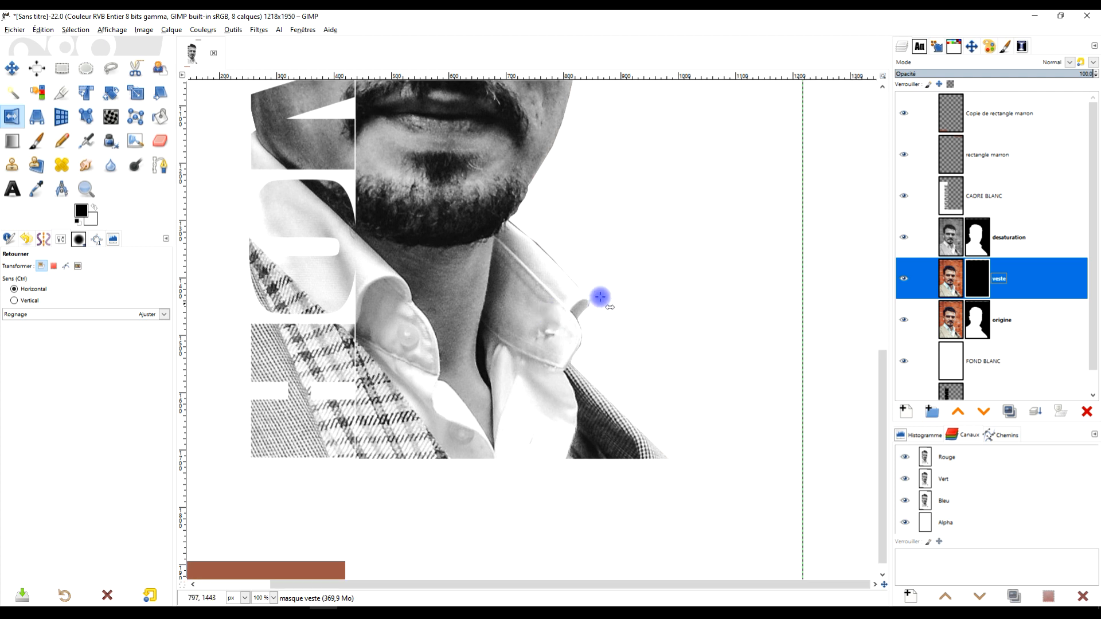
left_click(960, 412)
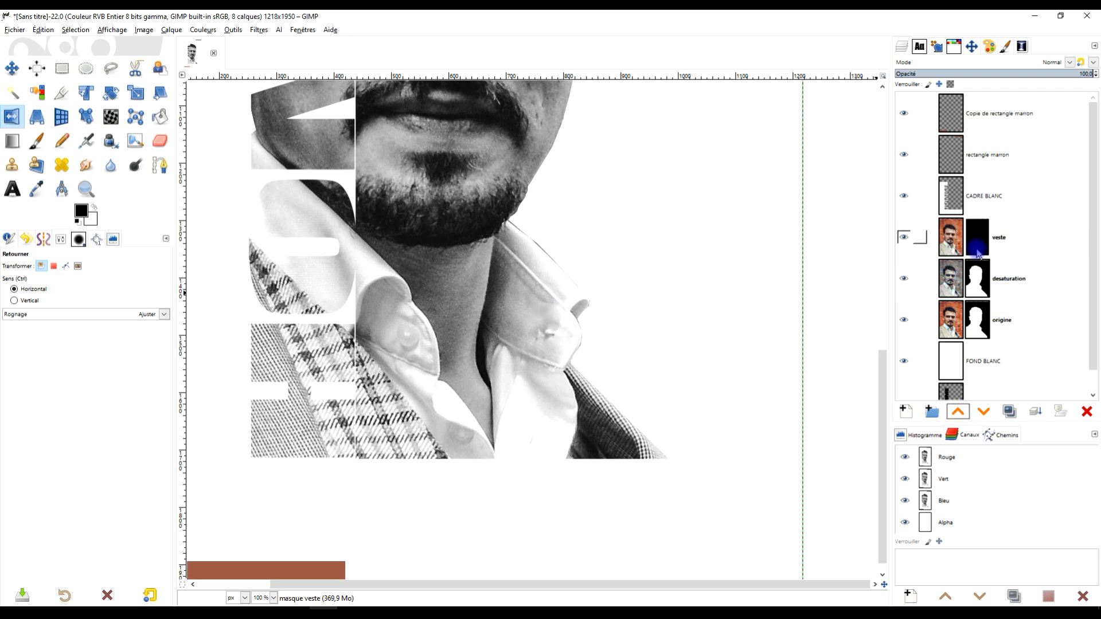
left_click(906, 238)
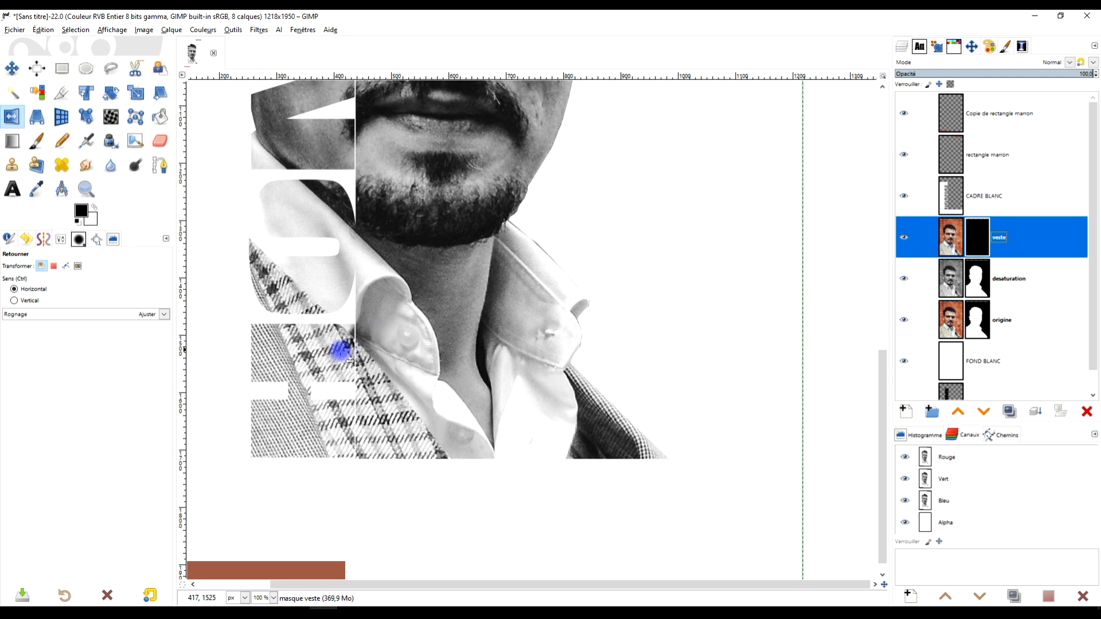
Choose the Paintbrush with white foreground and paint a first stroke on the veste mask over the jacket's left side
scroll(335, 352, "up", 2)
left_click_drag(234, 314, 314, 322)
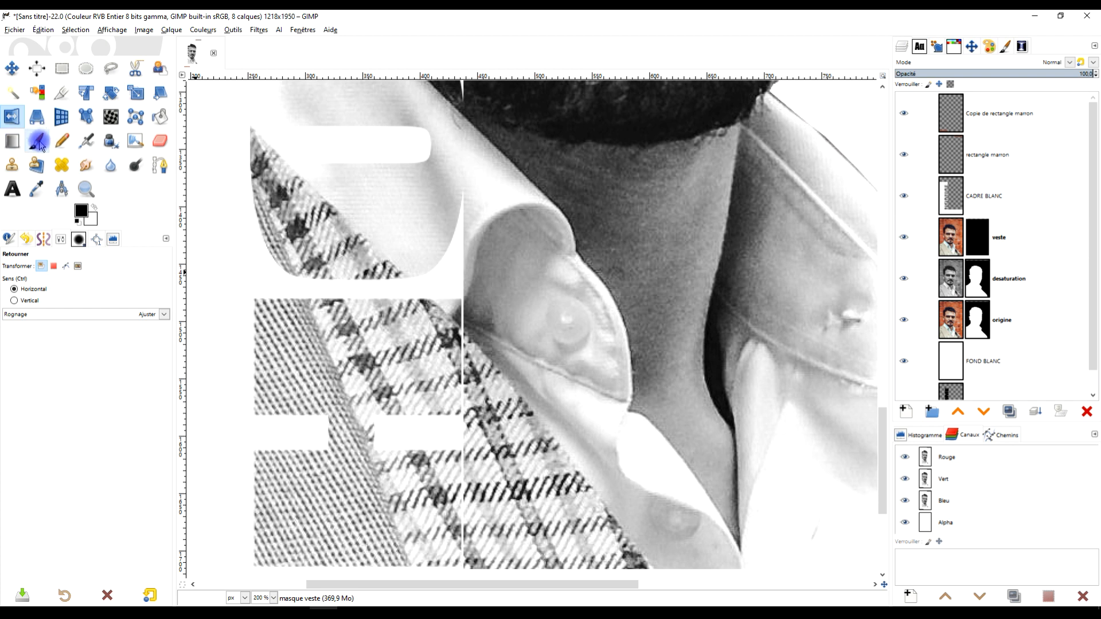
left_click(37, 142)
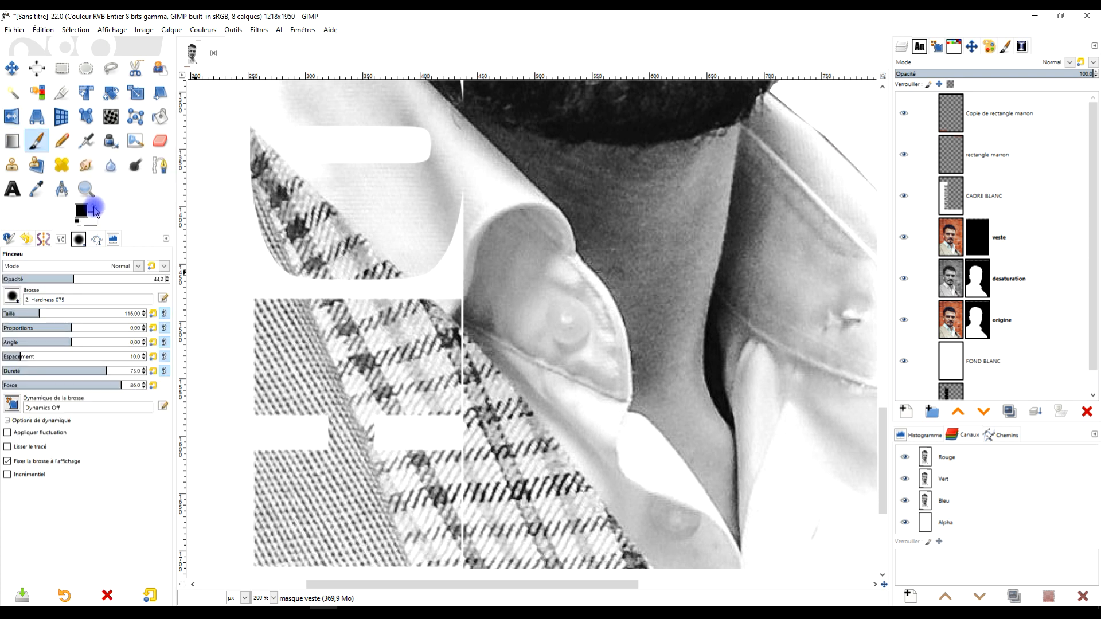
left_click(93, 208)
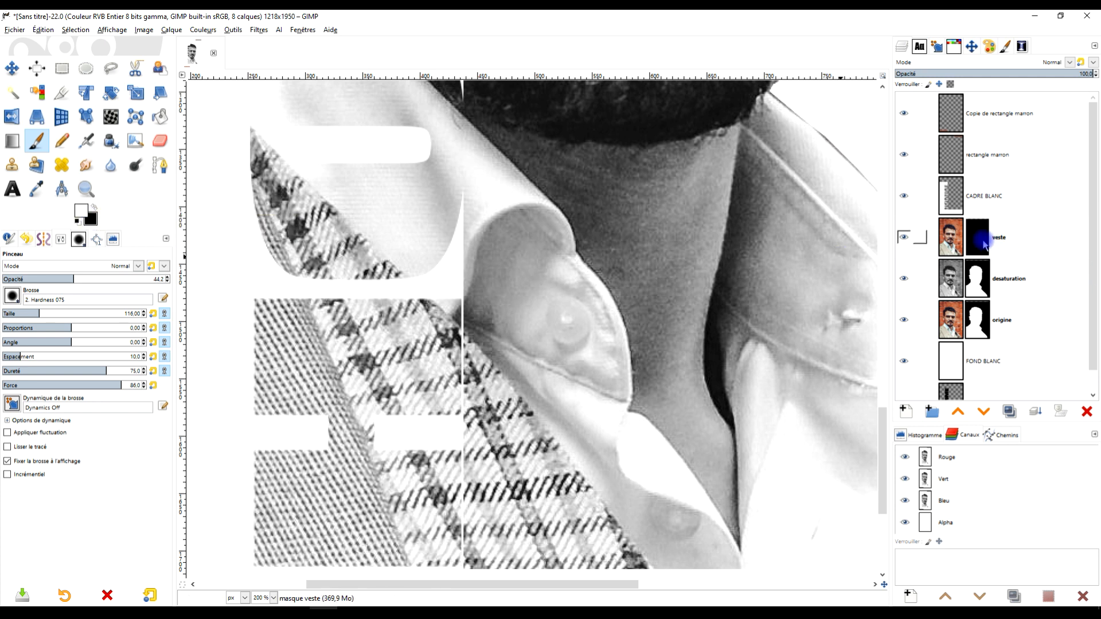
left_click(984, 242)
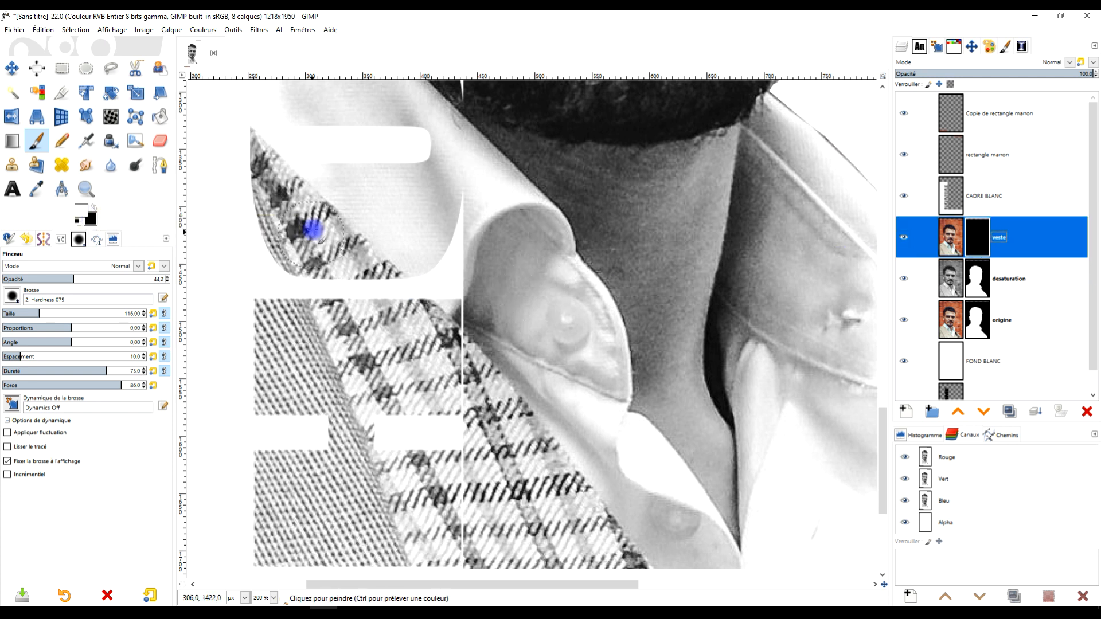
scroll(335, 260, "down", 2)
mouse_move(322, 344)
left_mouse_down()
mouse_move(345, 314)
mouse_move(330, 326)
mouse_move(343, 300)
mouse_move(327, 295)
mouse_move(333, 339)
mouse_move(317, 339)
mouse_move(330, 322)
mouse_move(346, 337)
left_mouse_up()
Set the brush opacity to 100 and paint white on the veste mask over the jacket's left side
left_click_drag(88, 280, 168, 279)
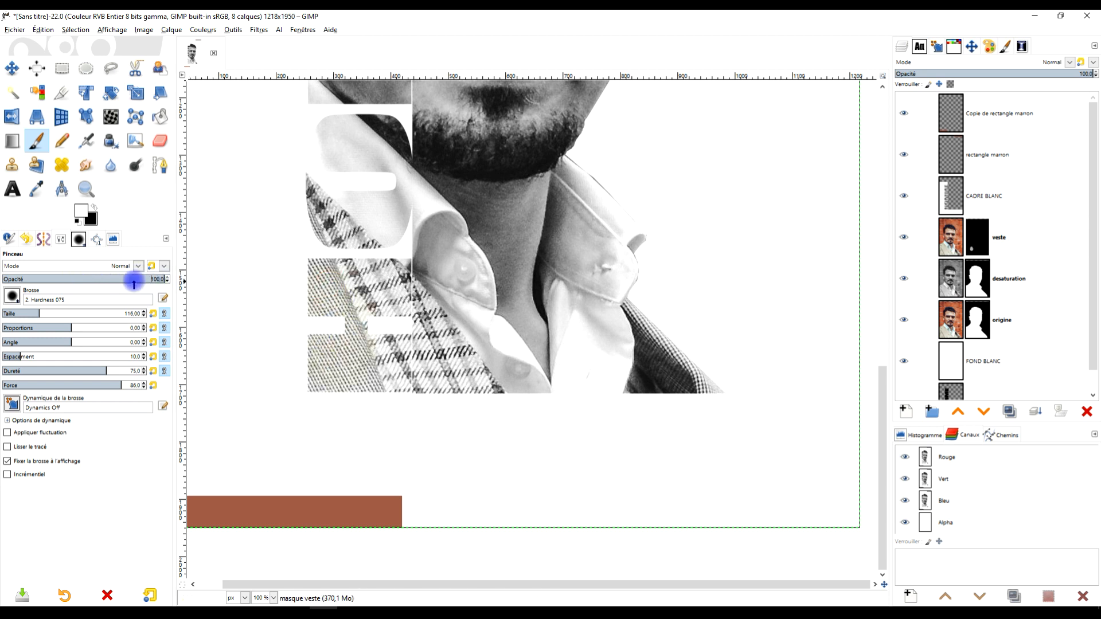
left_click(12, 297)
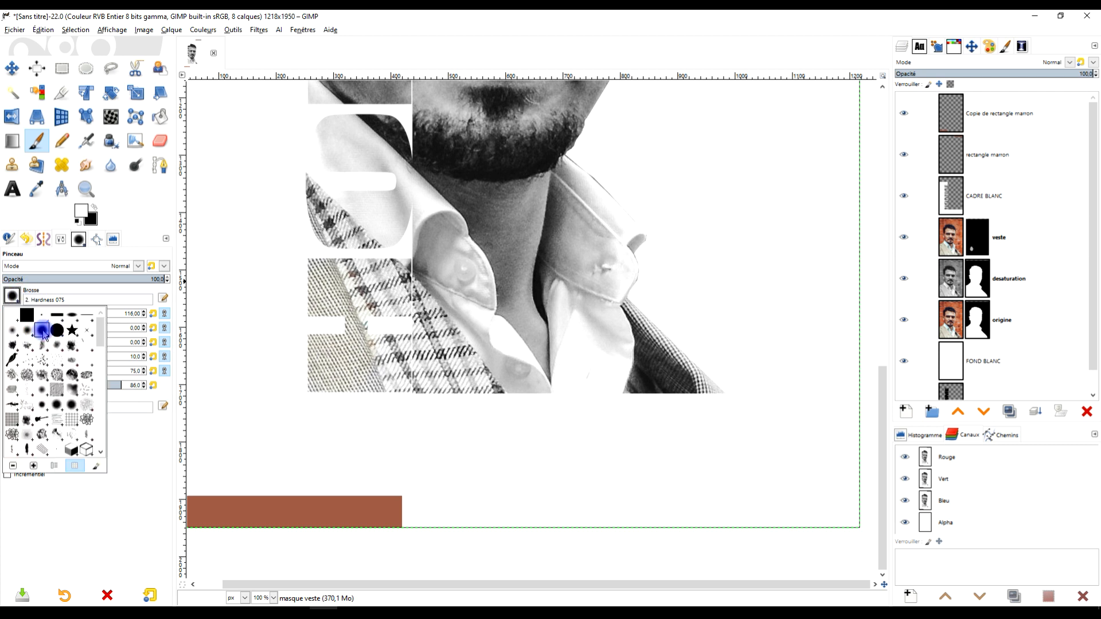
left_click(139, 218)
mouse_move(332, 285)
left_mouse_down()
mouse_move(346, 346)
mouse_move(329, 372)
mouse_move(339, 316)
mouse_move(456, 399)
mouse_move(436, 373)
mouse_move(446, 352)
mouse_move(490, 406)
mouse_move(458, 402)
mouse_move(467, 385)
mouse_move(459, 393)
mouse_move(483, 405)
mouse_move(363, 252)
mouse_move(290, 191)
mouse_move(369, 340)
mouse_move(290, 213)
left_mouse_up()
key("ctrl+z")
Try painting the jacket's right side freehand on the veste mask, and undo the stroke
mouse_move(668, 359)
left_mouse_down()
mouse_move(677, 369)
mouse_move(659, 369)
mouse_move(700, 406)
left_mouse_up()
scroll(706, 401, "up", 3)
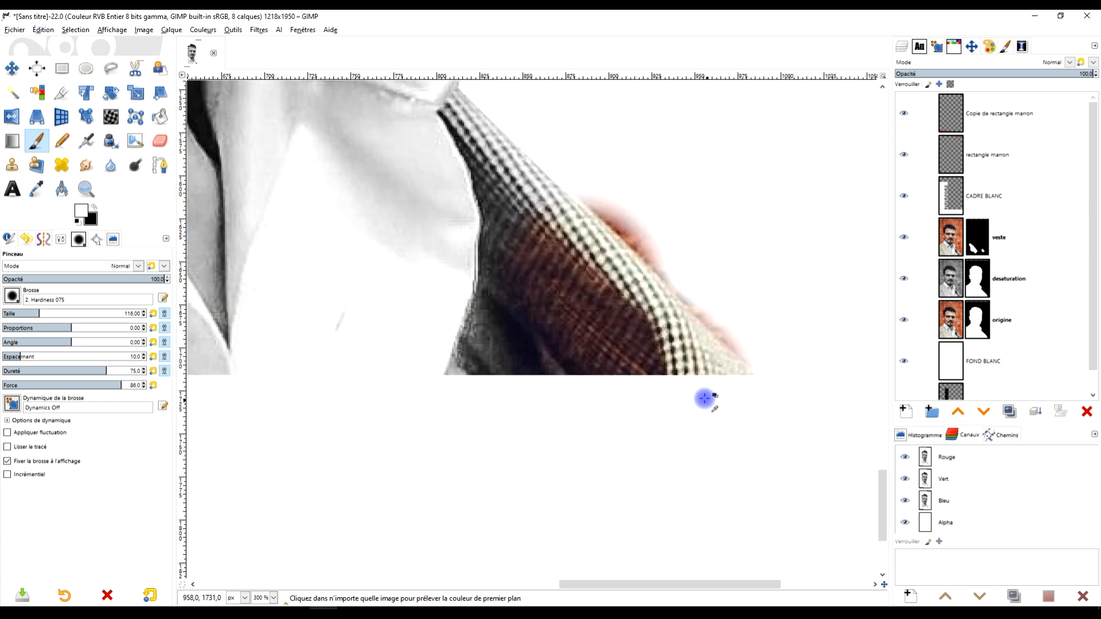
key("ctrl+z")
Load the desaturation layer's mask as a selection around the man
scroll(700, 253, "up", 3)
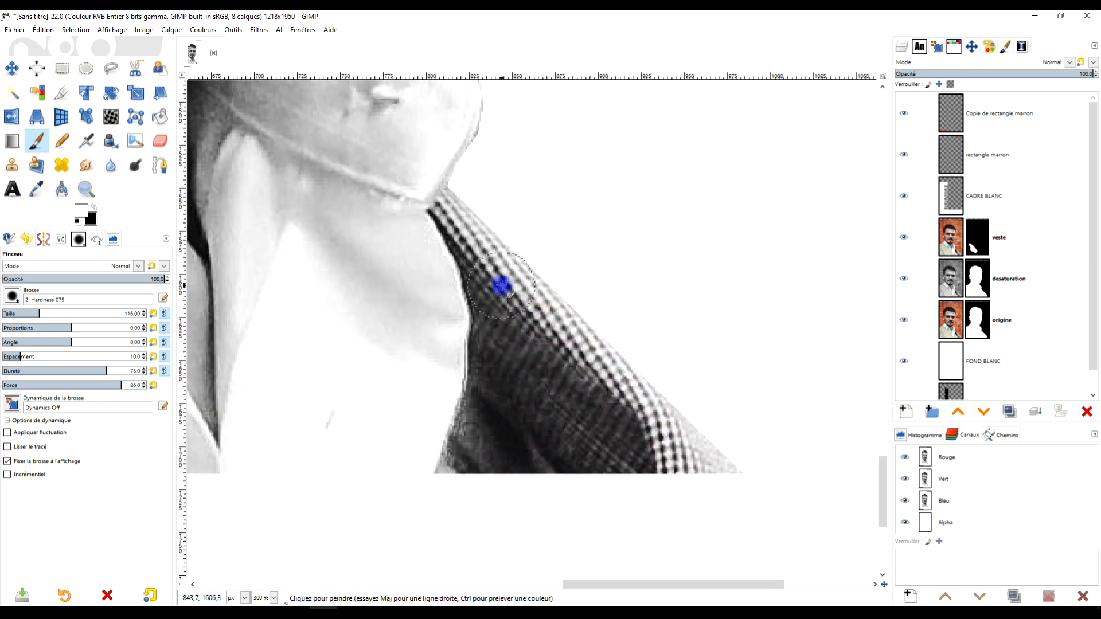
right_click(981, 281)
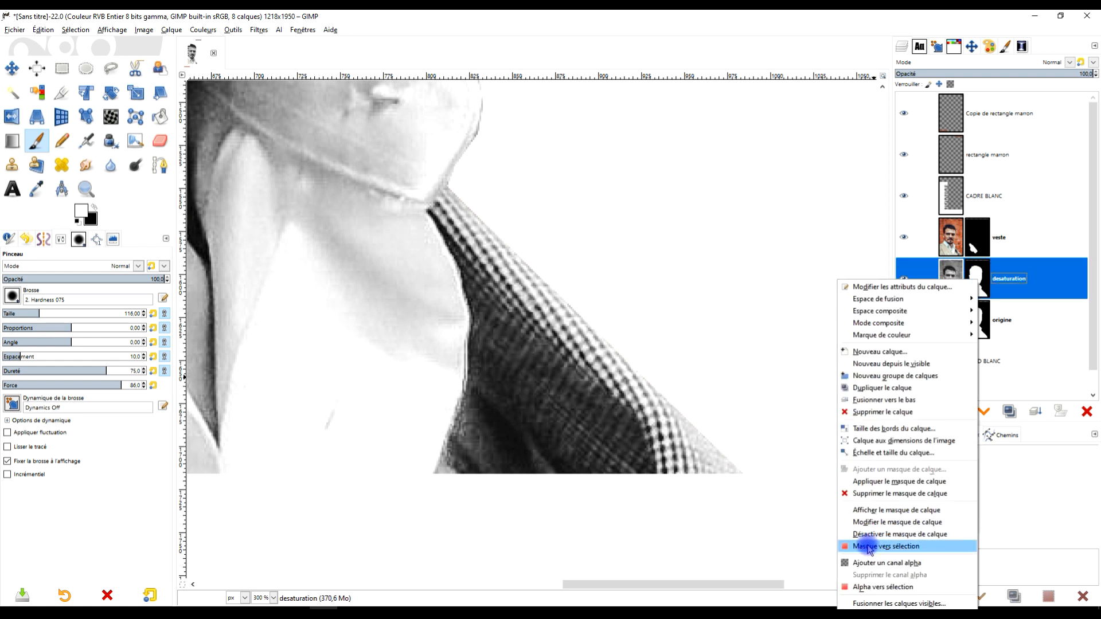
left_click(867, 547)
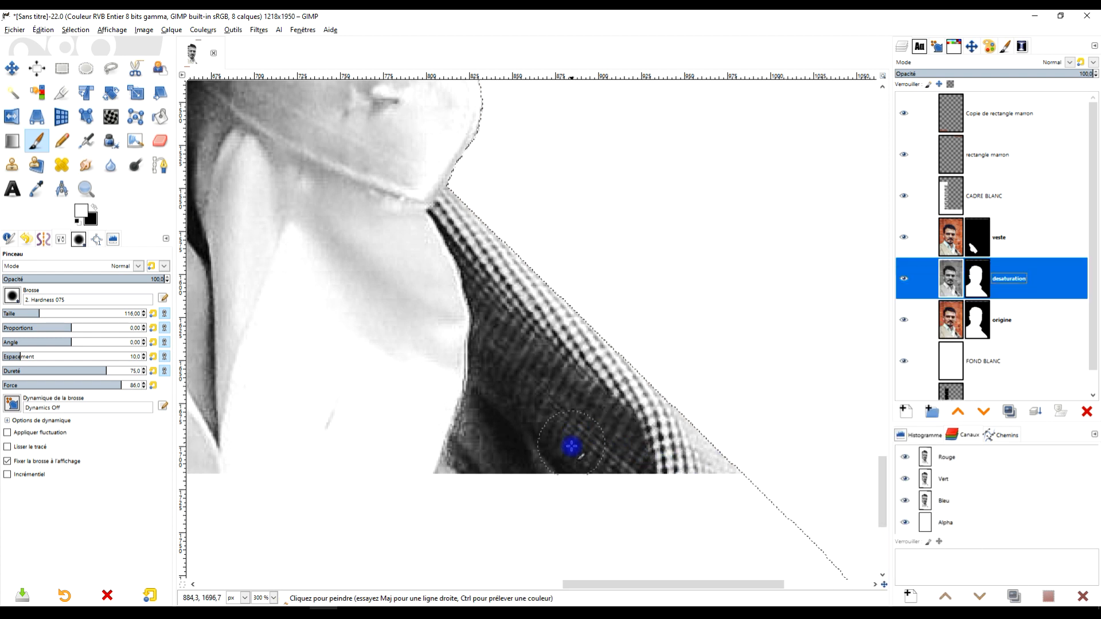
Try painting the jacket's right side while the desaturation layer is active, and undo the stroke
scroll(572, 446, "up", 1, "ctrl")
mouse_move(514, 401)
left_mouse_down()
mouse_move(538, 402)
mouse_move(578, 429)
left_mouse_up()
key("ctrl+z")
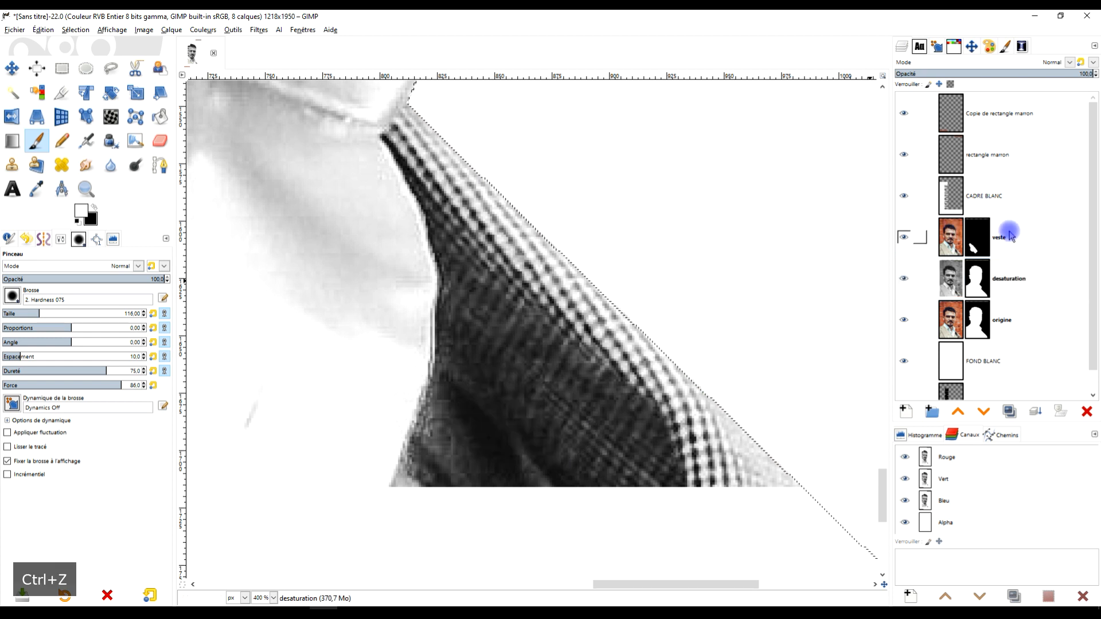
Paint white on the veste layer's mask over the jacket's whole right side, inside the selection
left_click(982, 247)
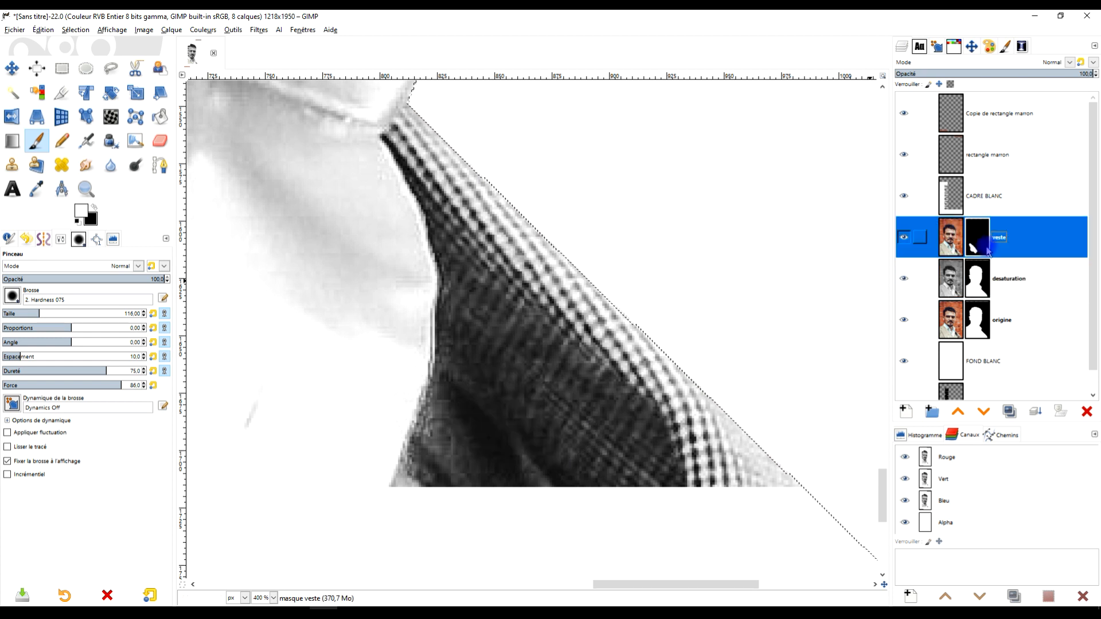
mouse_move(484, 322)
left_mouse_down()
mouse_move(532, 385)
mouse_move(479, 239)
mouse_move(542, 321)
mouse_move(525, 290)
mouse_move(569, 344)
mouse_move(562, 321)
mouse_move(630, 367)
mouse_move(676, 442)
mouse_move(776, 479)
mouse_move(690, 454)
mouse_move(609, 454)
mouse_move(497, 480)
mouse_move(592, 434)
mouse_move(544, 431)
mouse_move(563, 405)
mouse_move(676, 411)
mouse_move(641, 351)
mouse_move(577, 304)
mouse_move(415, 131)
mouse_move(438, 187)
left_mouse_up()
mouse_move(451, 329)
left_mouse_down()
mouse_move(426, 439)
mouse_move(406, 504)
left_mouse_up()
mouse_move(752, 477)
left_mouse_down()
mouse_move(675, 422)
mouse_move(612, 346)
mouse_move(582, 274)
mouse_move(709, 423)
mouse_move(761, 465)
mouse_move(479, 172)
left_mouse_up()
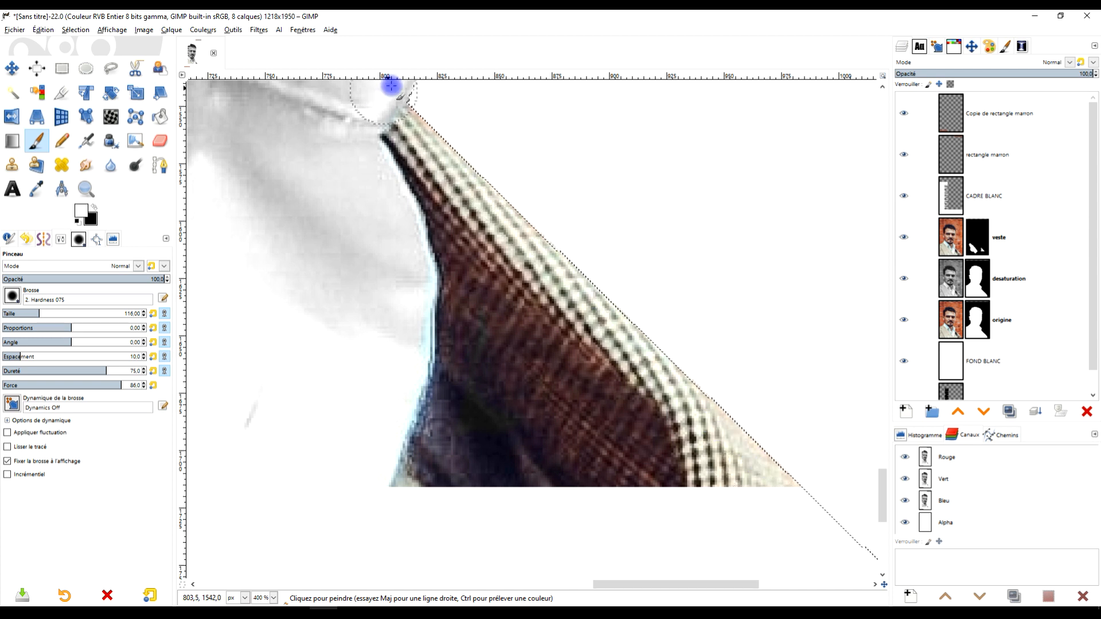
Switch the foreground to black and paint the color spill off the shirt and collar edges on the veste mask
left_click(94, 208)
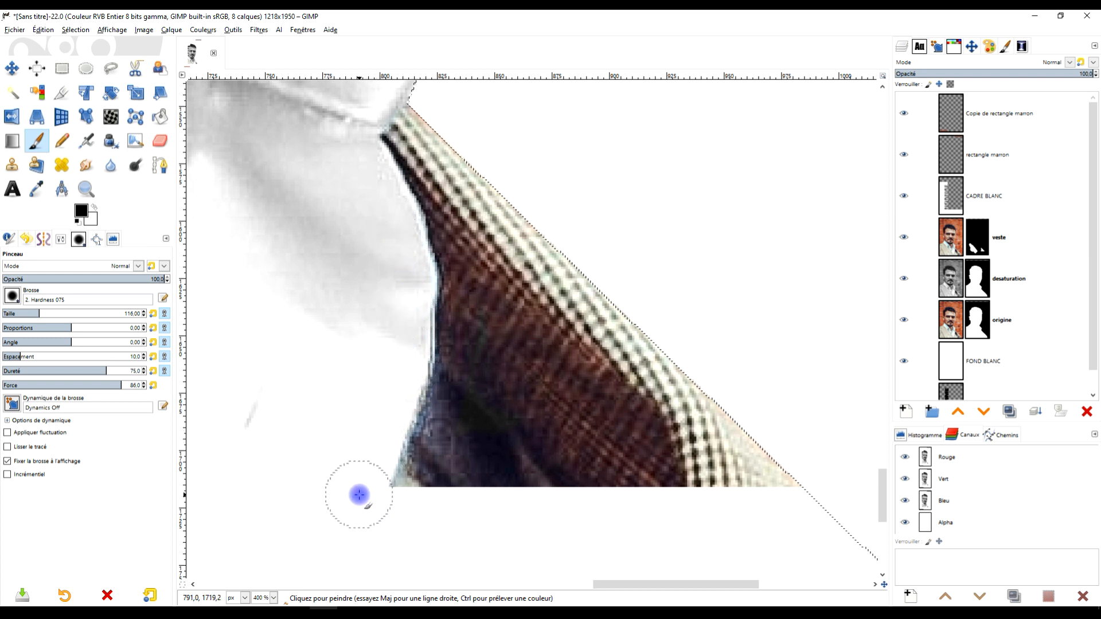
scroll(373, 476, "down", 5)
scroll(378, 425, "up", 3)
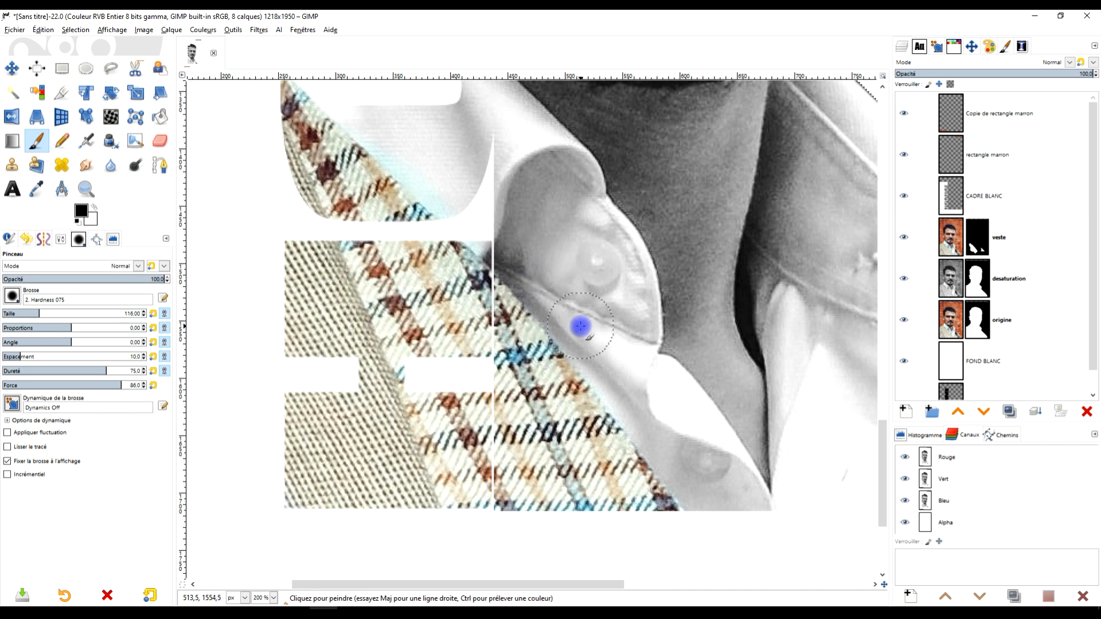
left_click_drag(457, 195, 374, 117)
left_click_drag(442, 136, 561, 319)
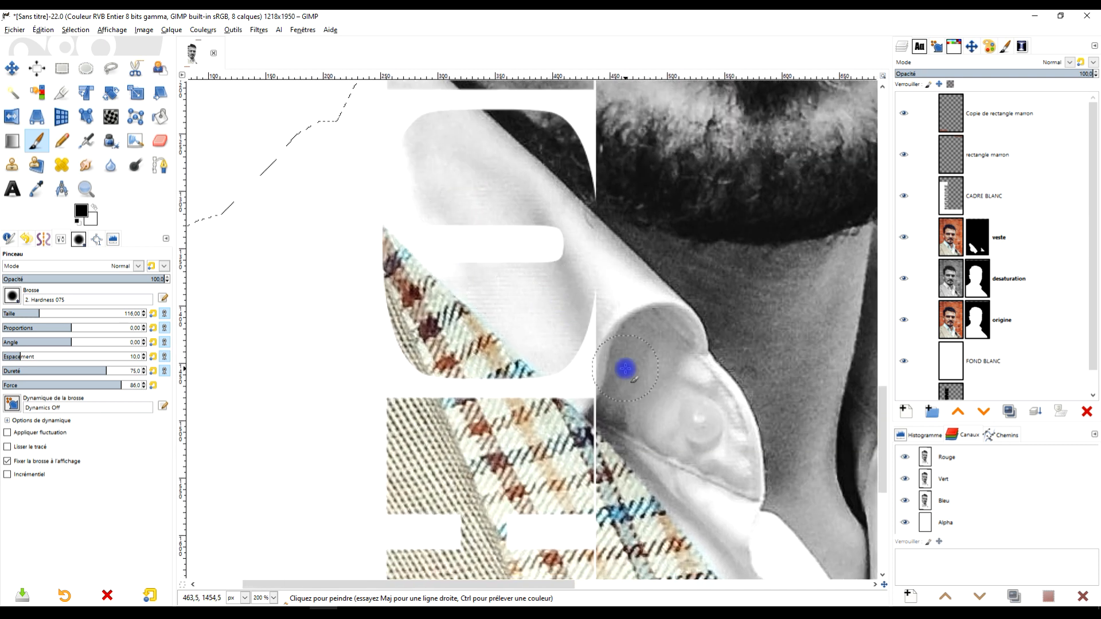
Clear the selection and fit the veste layer to the image dimensions
scroll(671, 342, "down", 4)
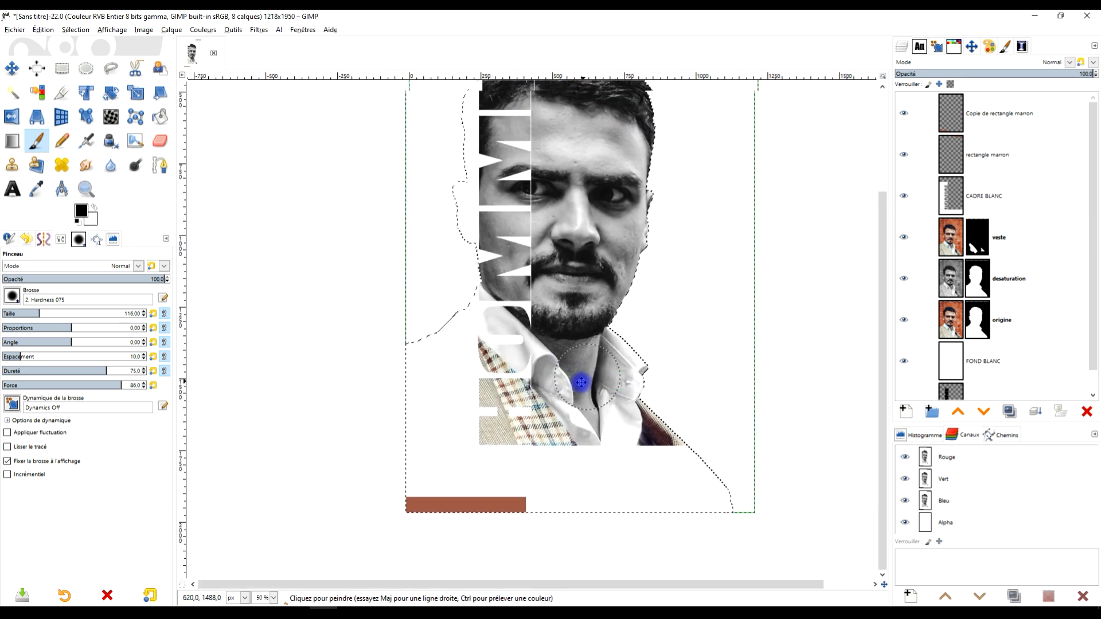
scroll(619, 538, "up", 3)
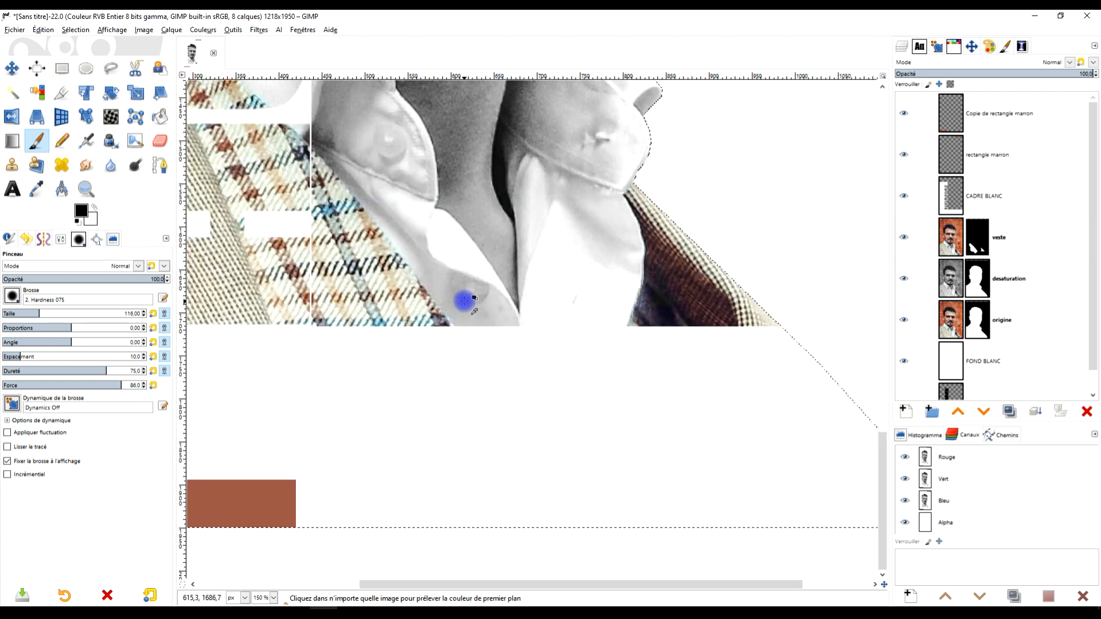
scroll(459, 292, "down", 2)
scroll(486, 281, "down", 2)
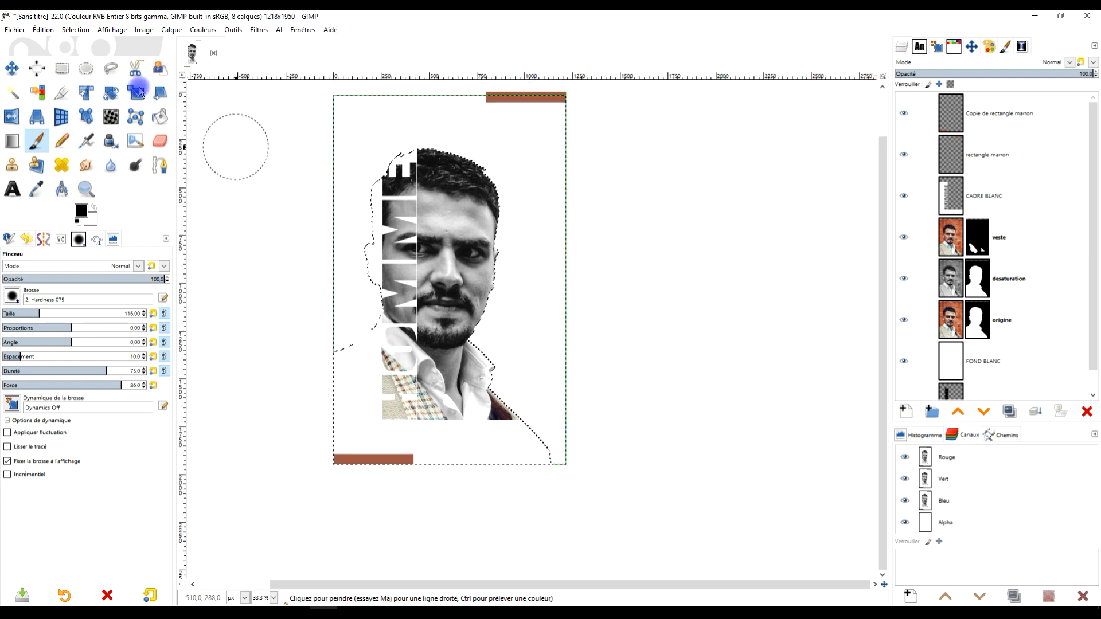
left_click(77, 31)
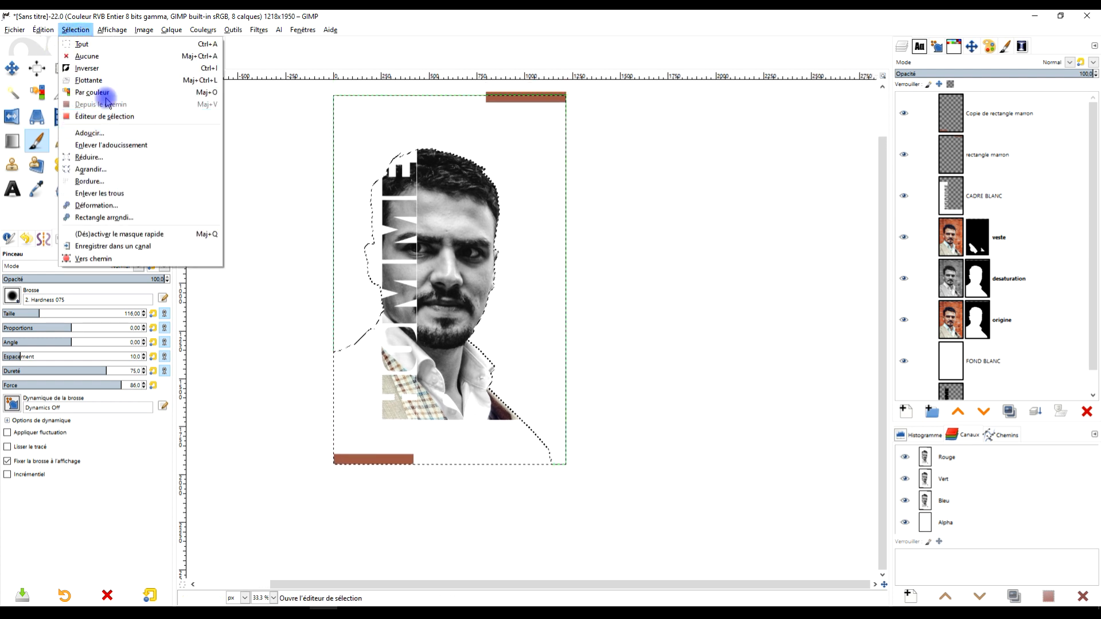
left_click(111, 57)
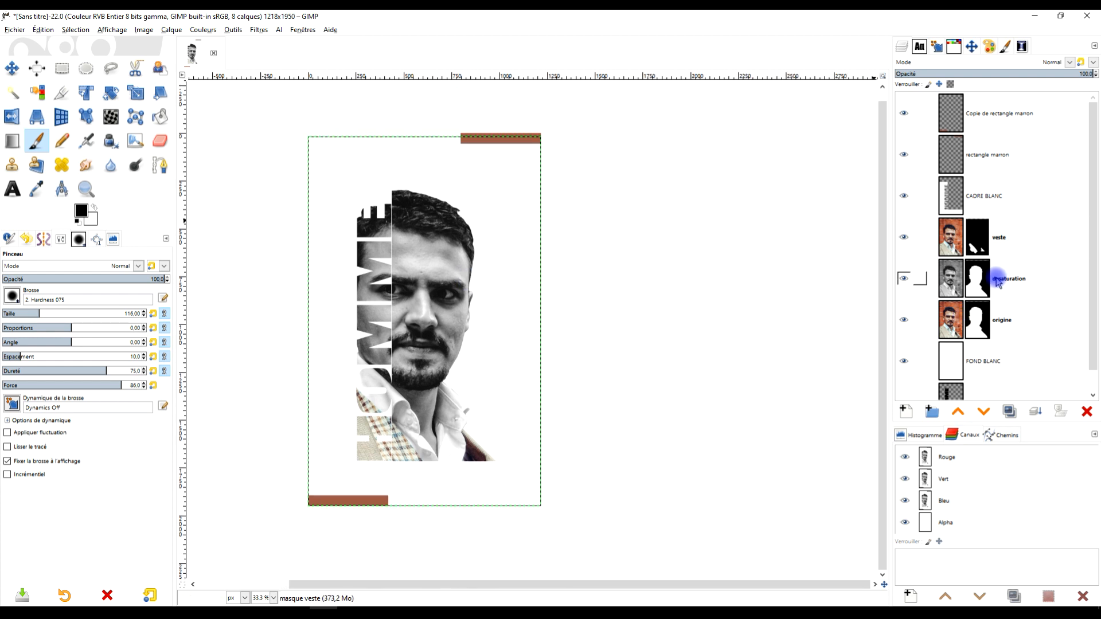
right_click(954, 246)
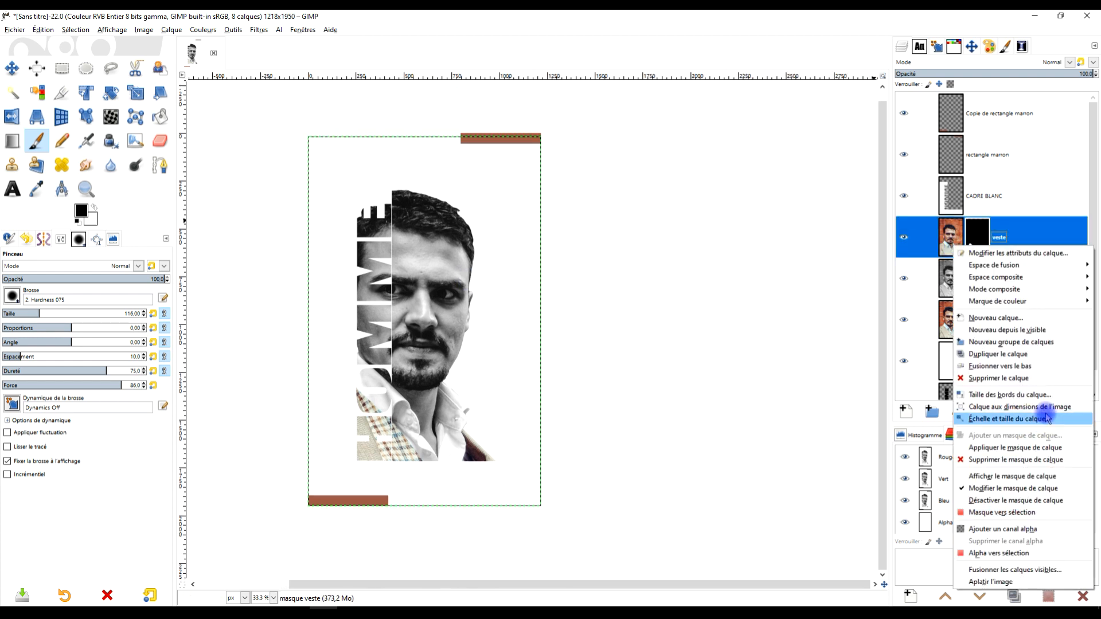
left_click(1027, 407)
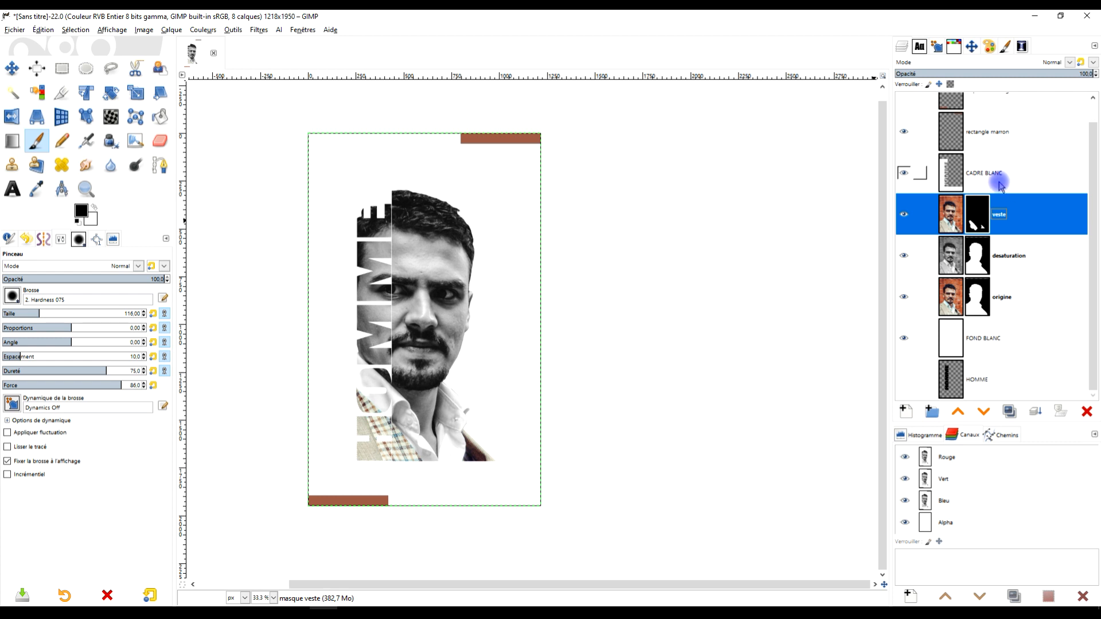
Merge the copy of rectangle marron down into the rectangle marron layer and toggle its visibility to check both bars
left_click(987, 116)
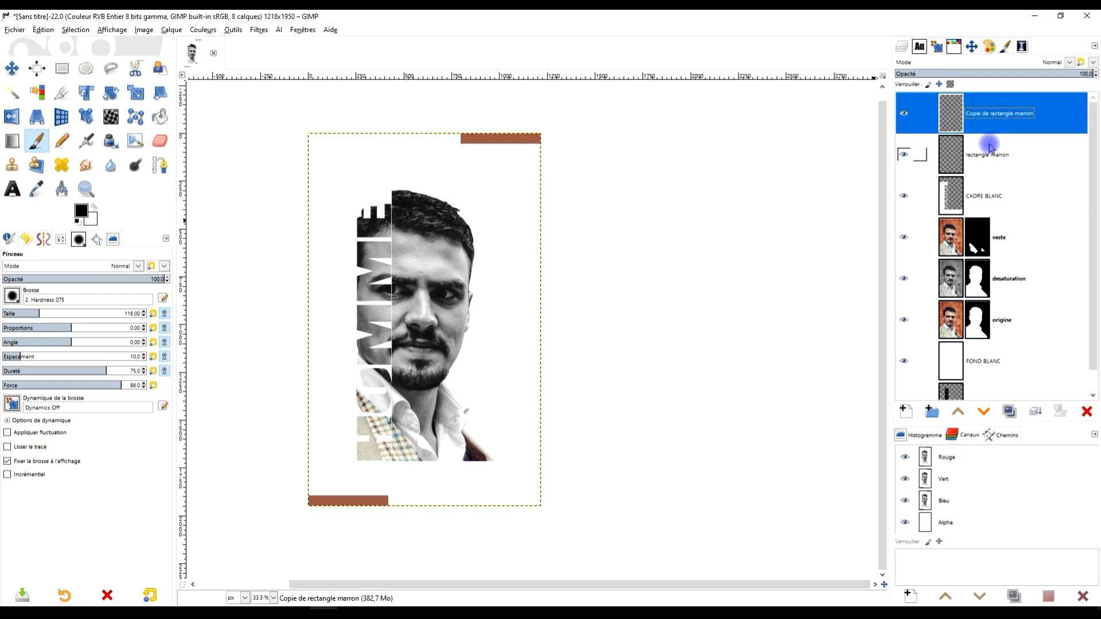
left_click(1037, 413)
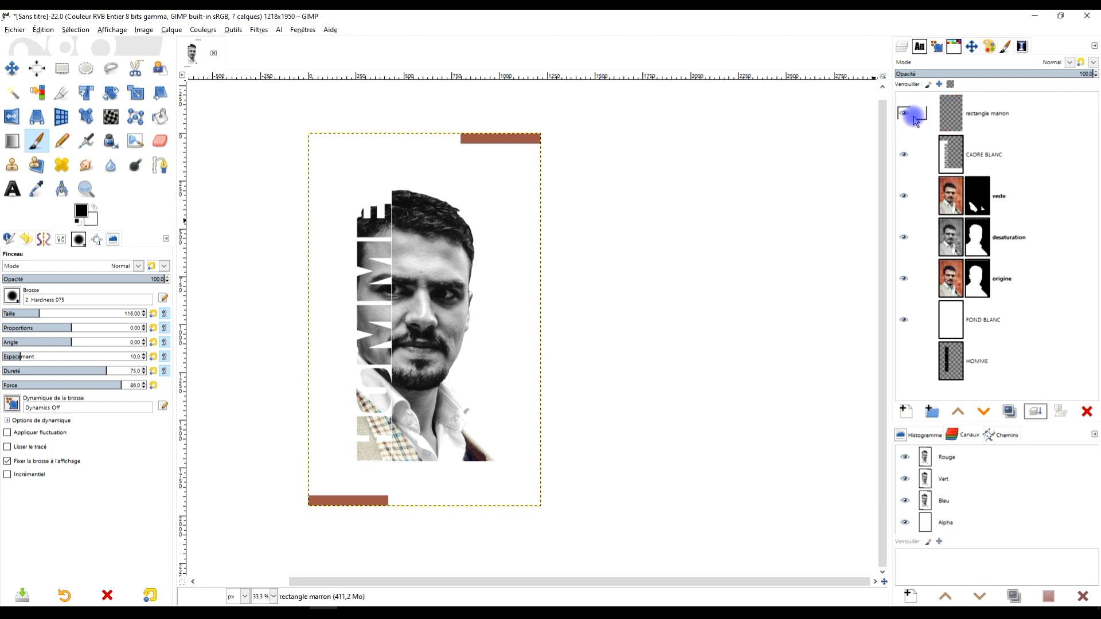
left_click(900, 115)
left_click(900, 115)
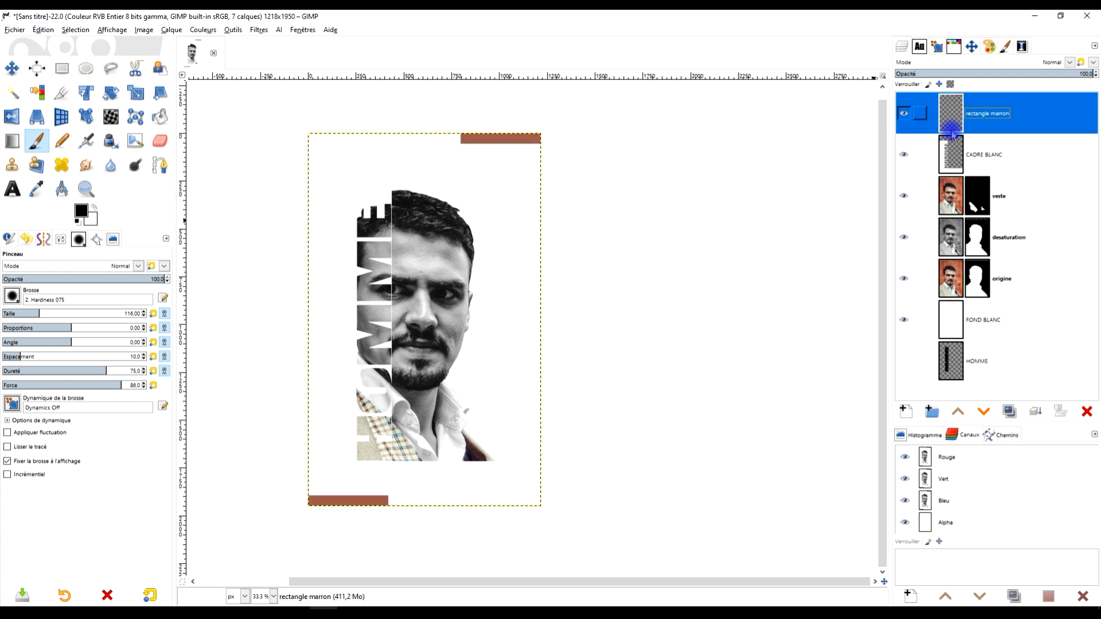
Fit the CADRE BLANC layer to the image dimensions, view it alone, and show all layers again
double_click(982, 156)
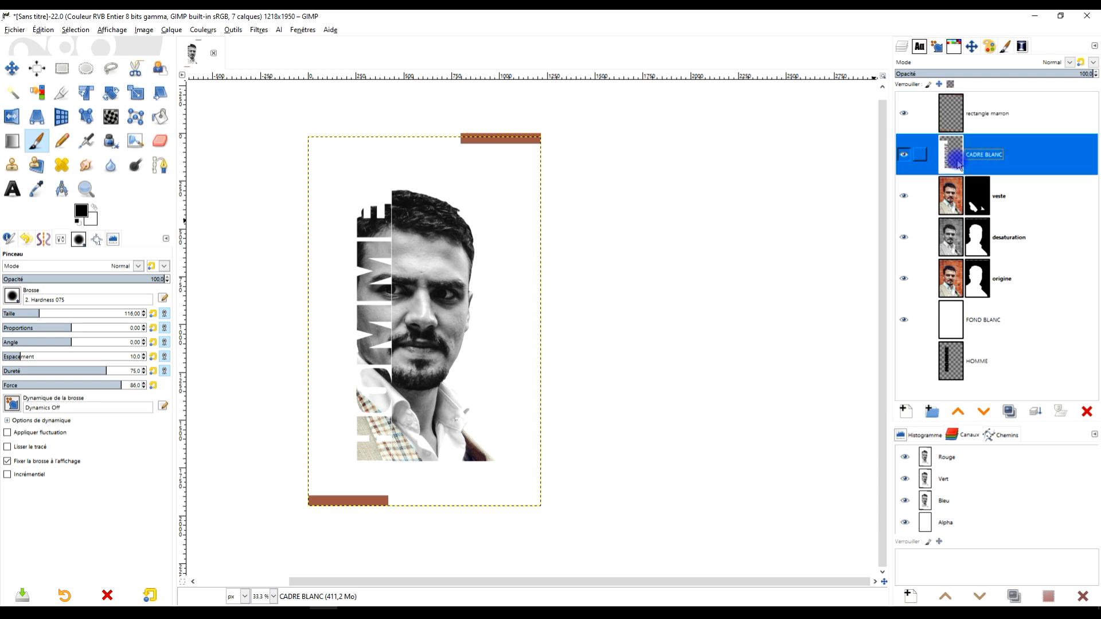
right_click(959, 163)
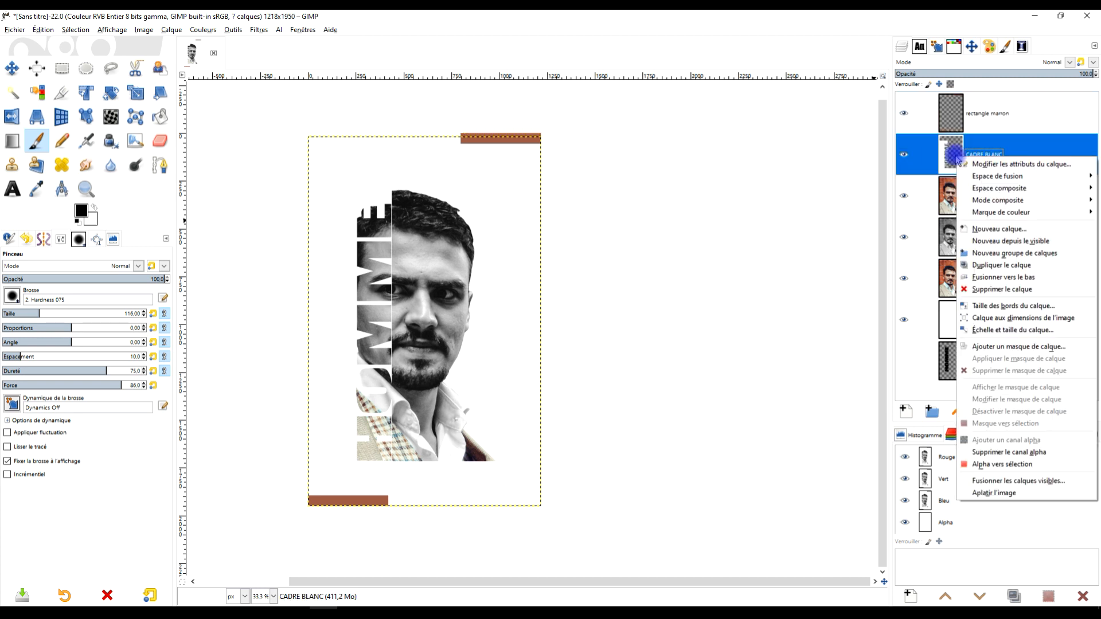
left_click(1011, 320)
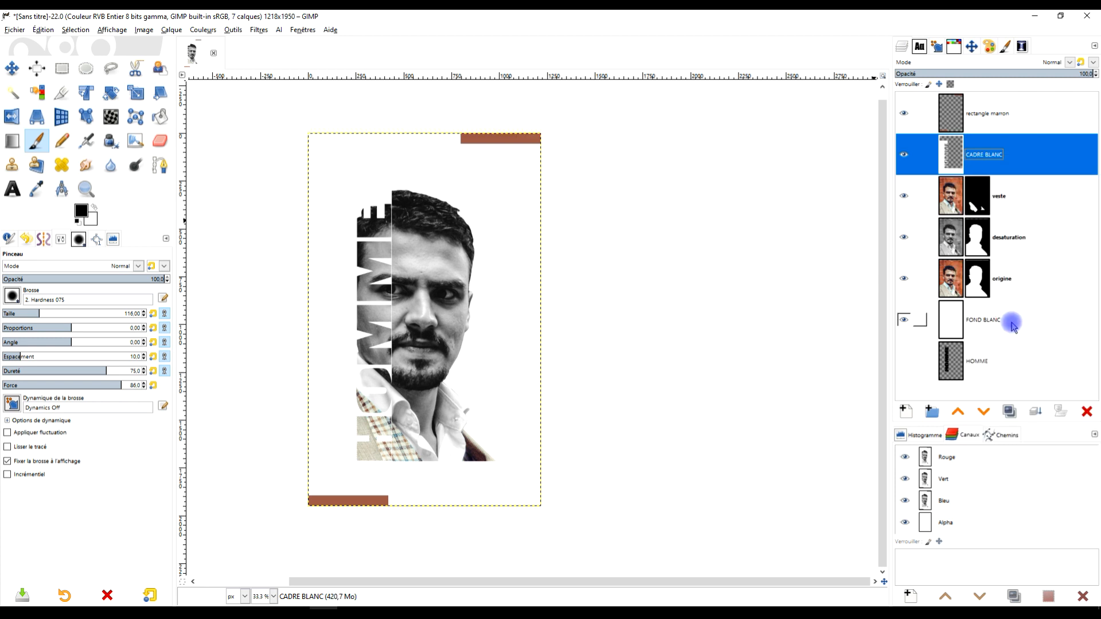
left_click(909, 159, "shift")
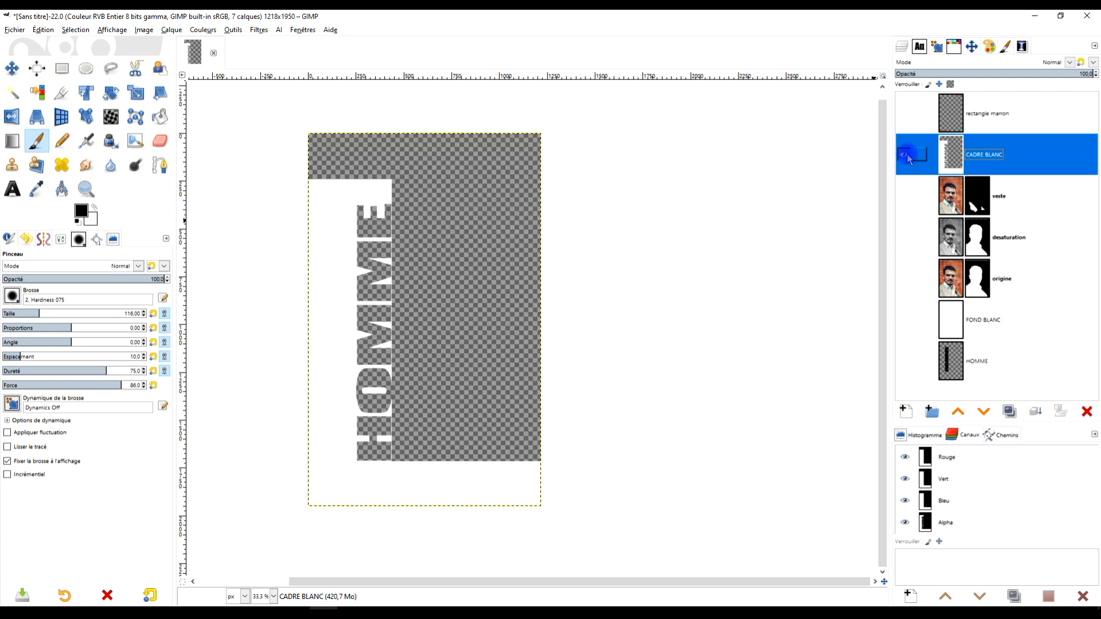
left_click(906, 158, "shift")
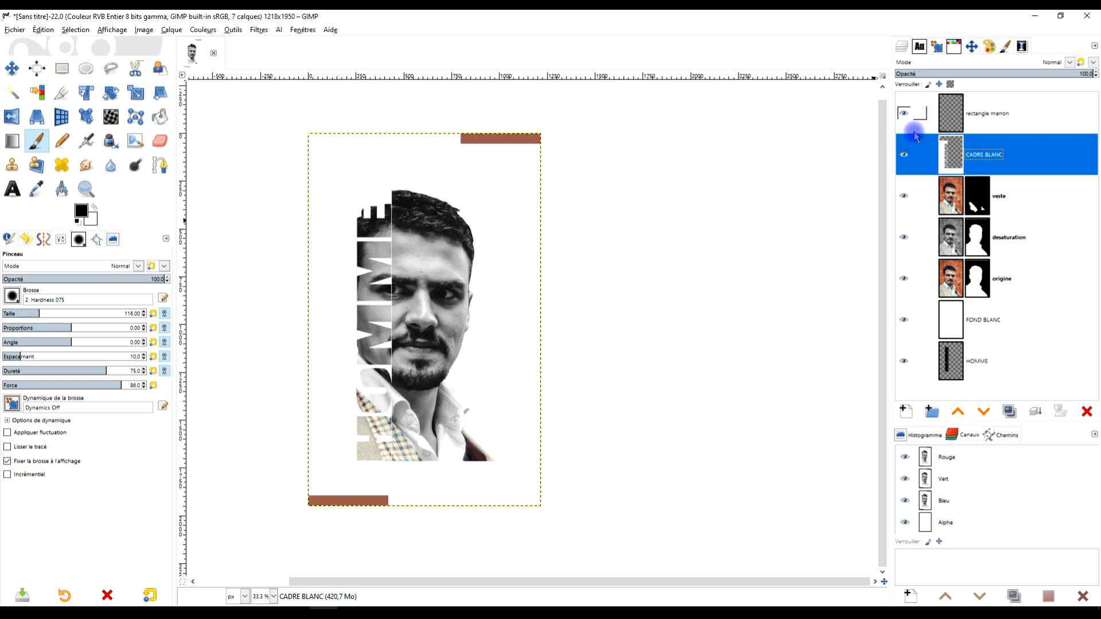
Hide all layers and redisplay rectangle marron, CADRE BLANC, veste, desaturation and FOND BLANC one by one, keeping origine and HOMME hidden
left_click(905, 155, "shift")
left_click(905, 150)
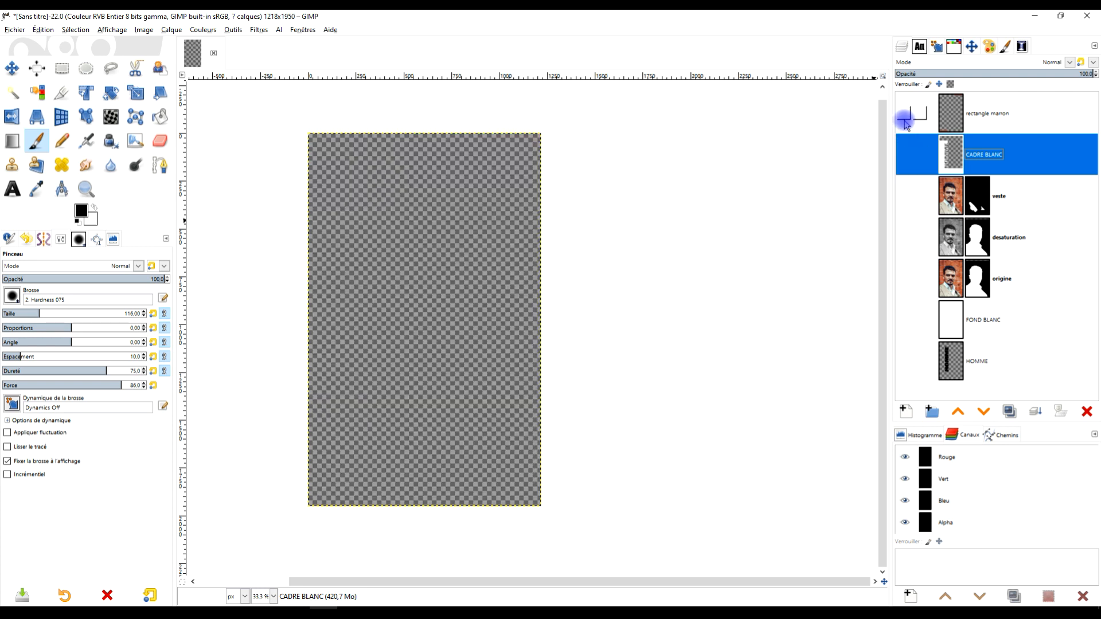
left_click(905, 114)
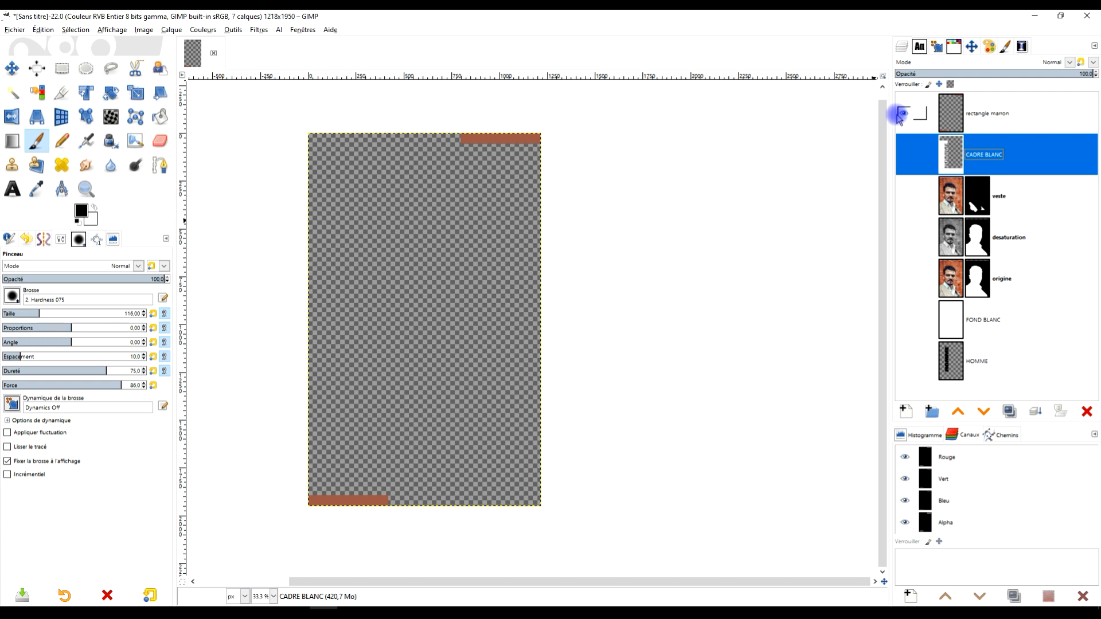
left_click(904, 114)
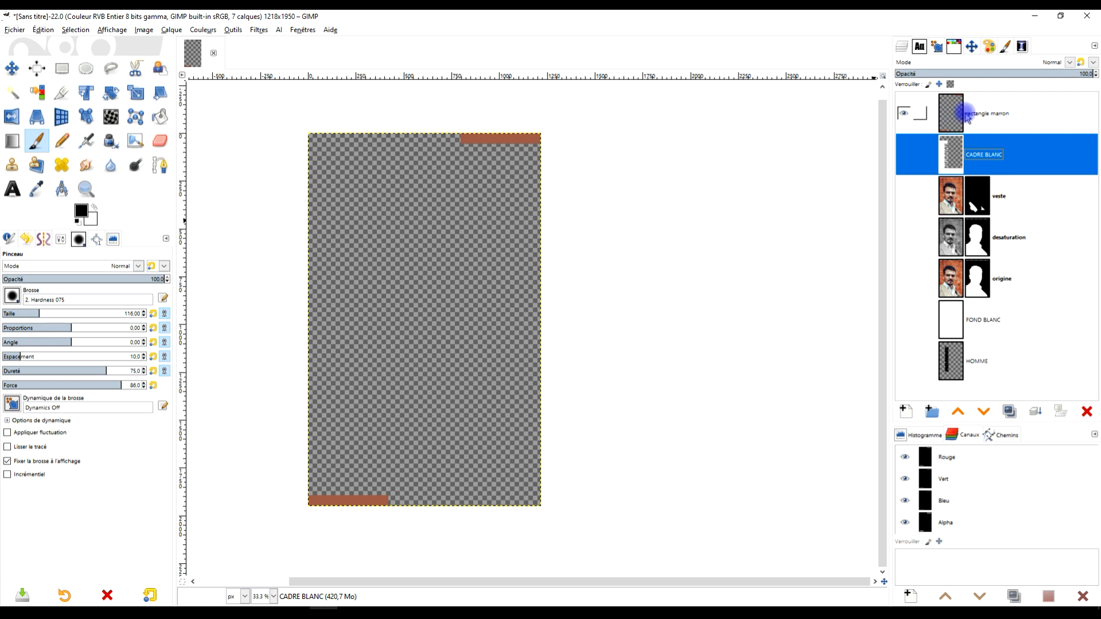
left_click(904, 156)
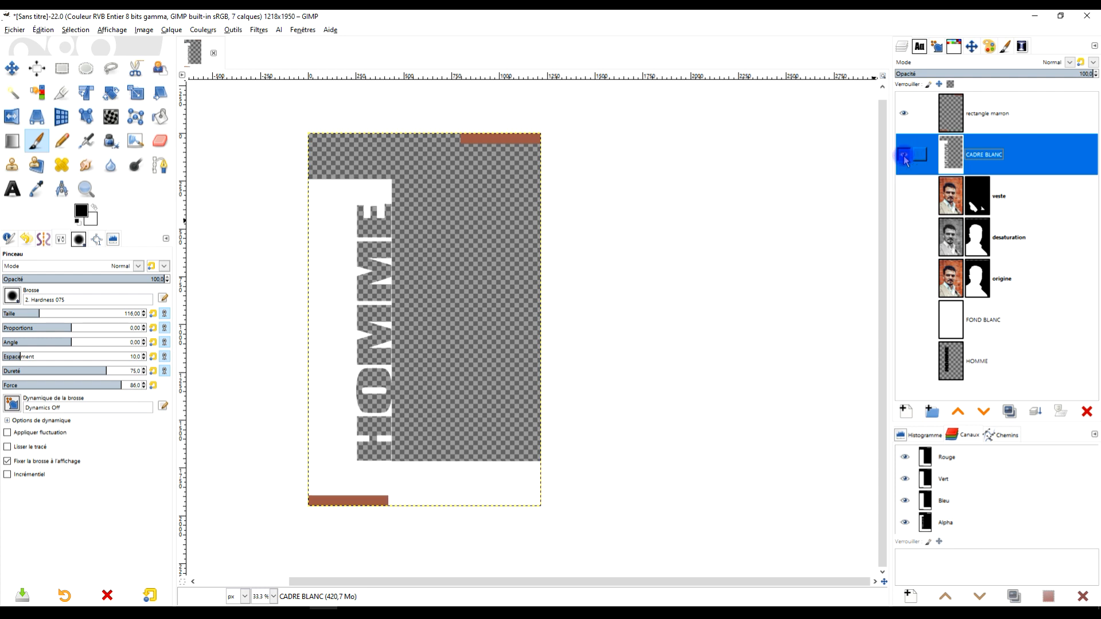
left_click(904, 196)
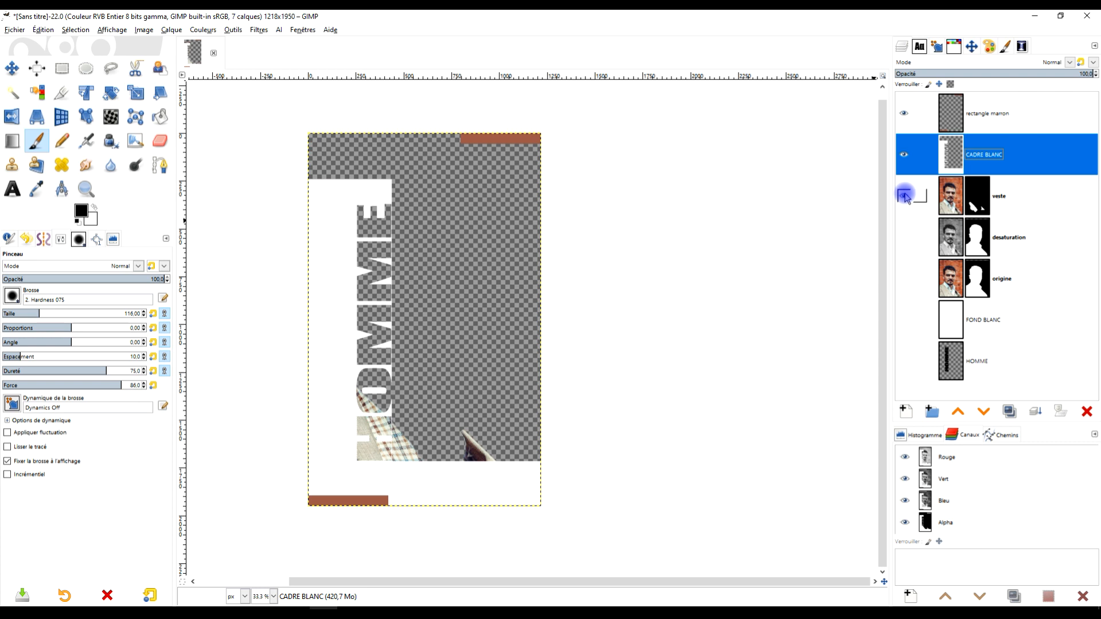
left_click(905, 236)
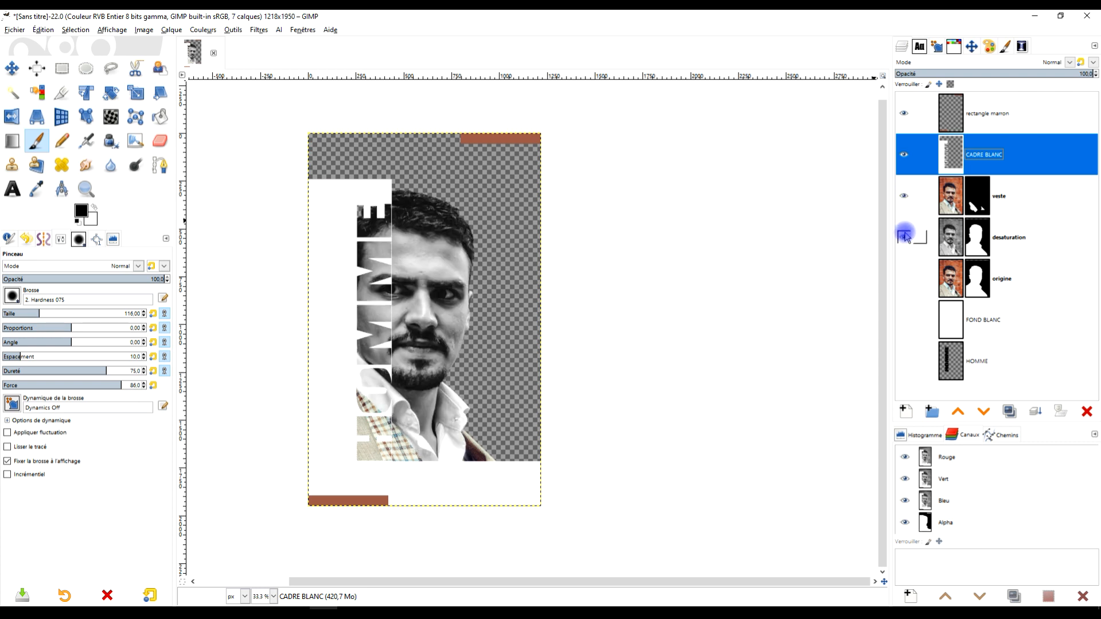
left_click(906, 277)
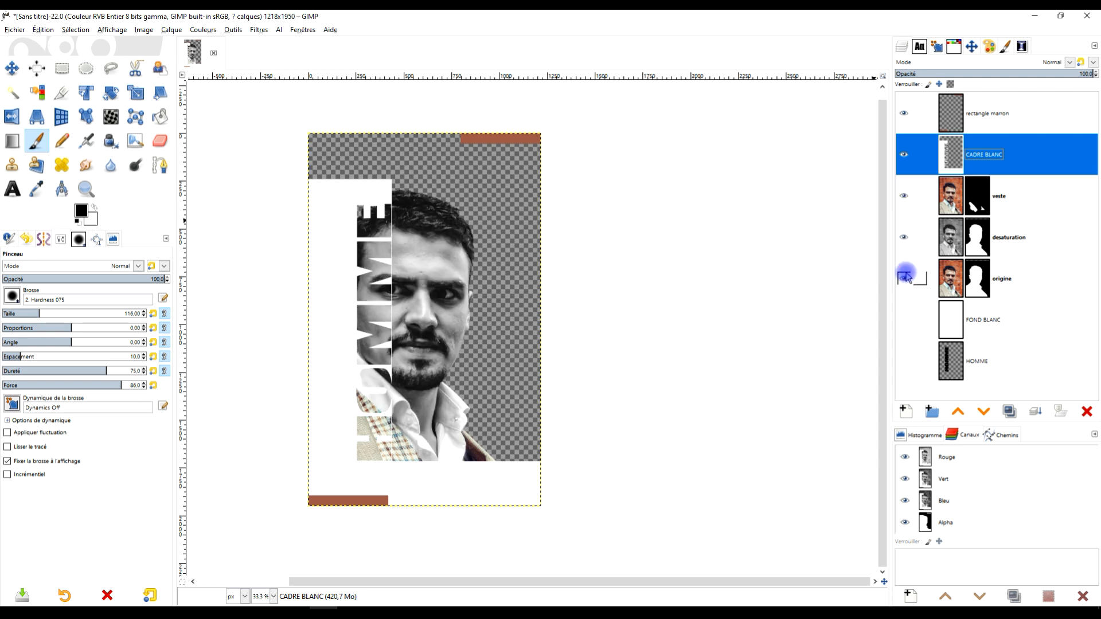
left_click(907, 280)
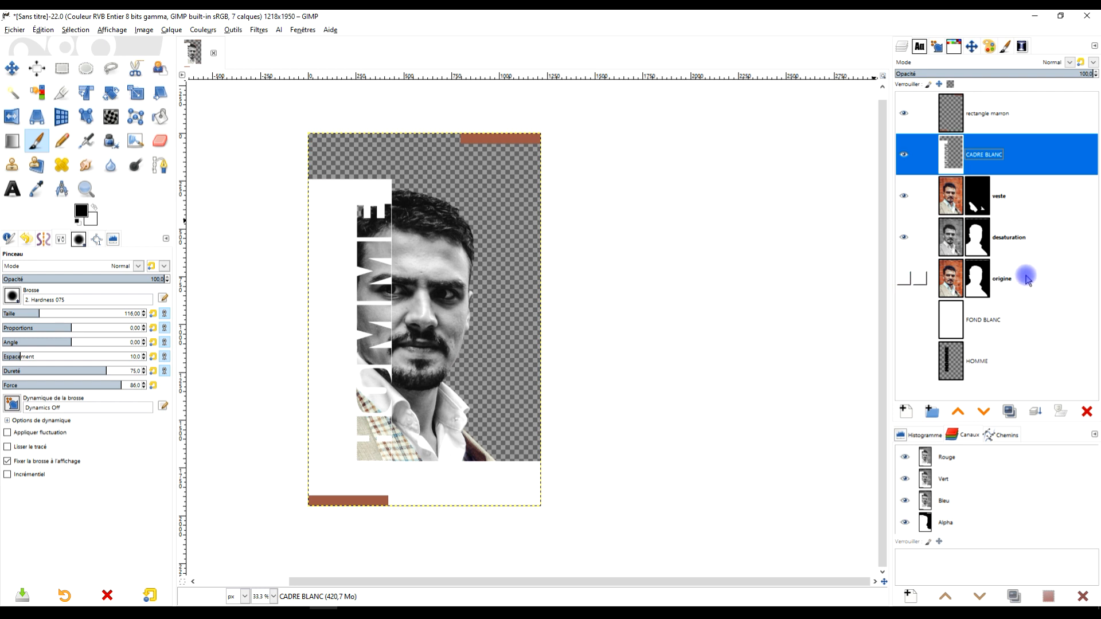
left_click(909, 326)
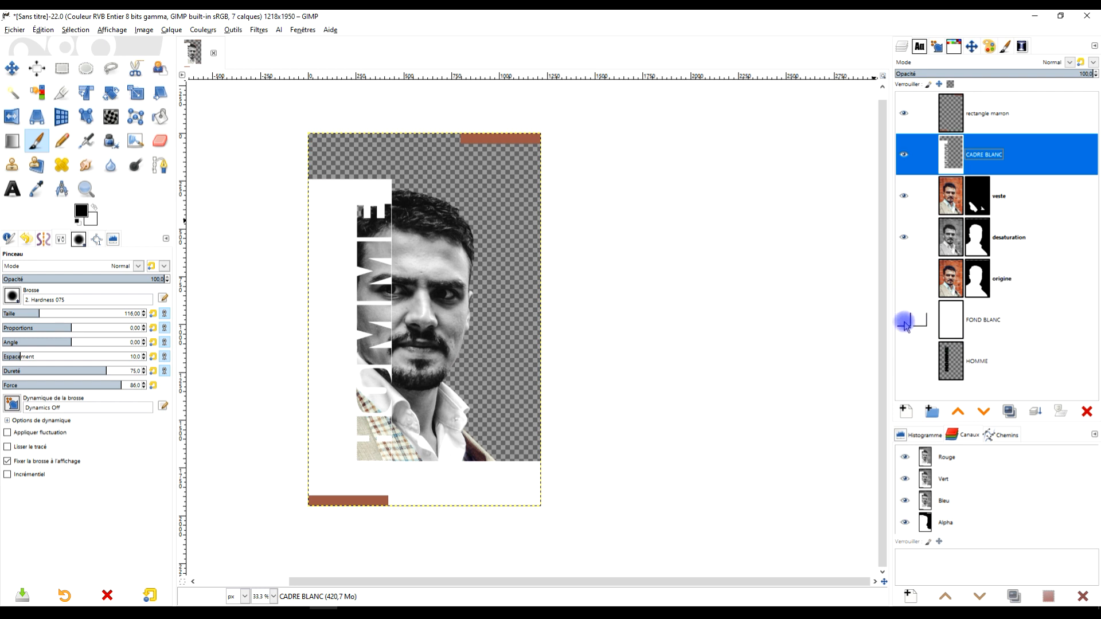
left_click(904, 322)
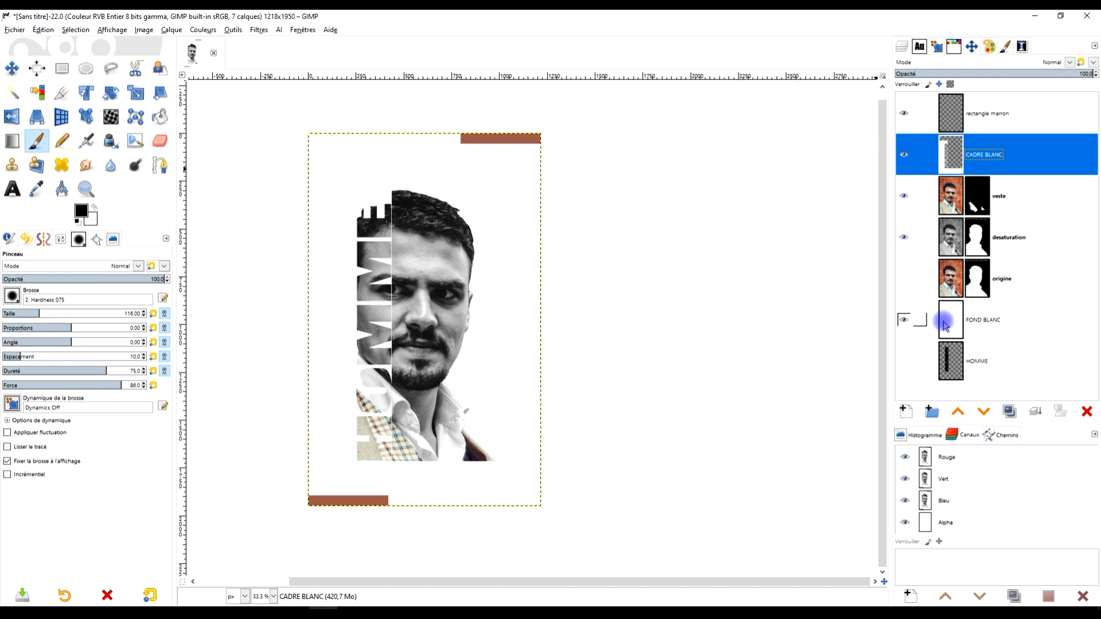
Move the origine layer to the bottom of the stack and create a layer group named archives under FOND BLANC
left_click(957, 282)
left_click_drag(957, 281, 981, 379)
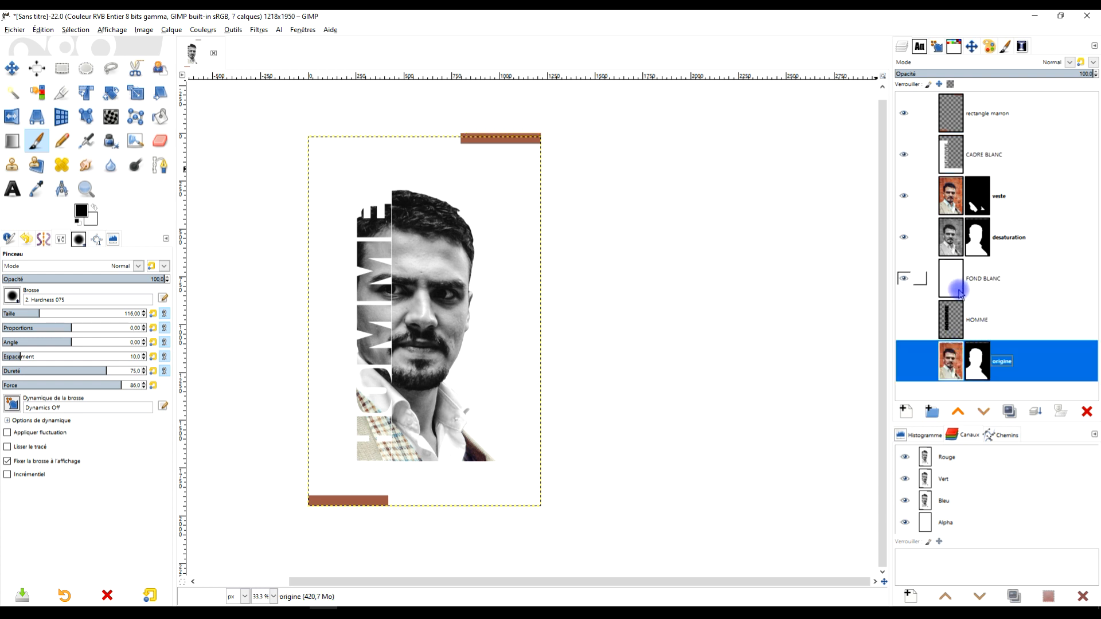
left_click(932, 411)
double_click(1003, 321)
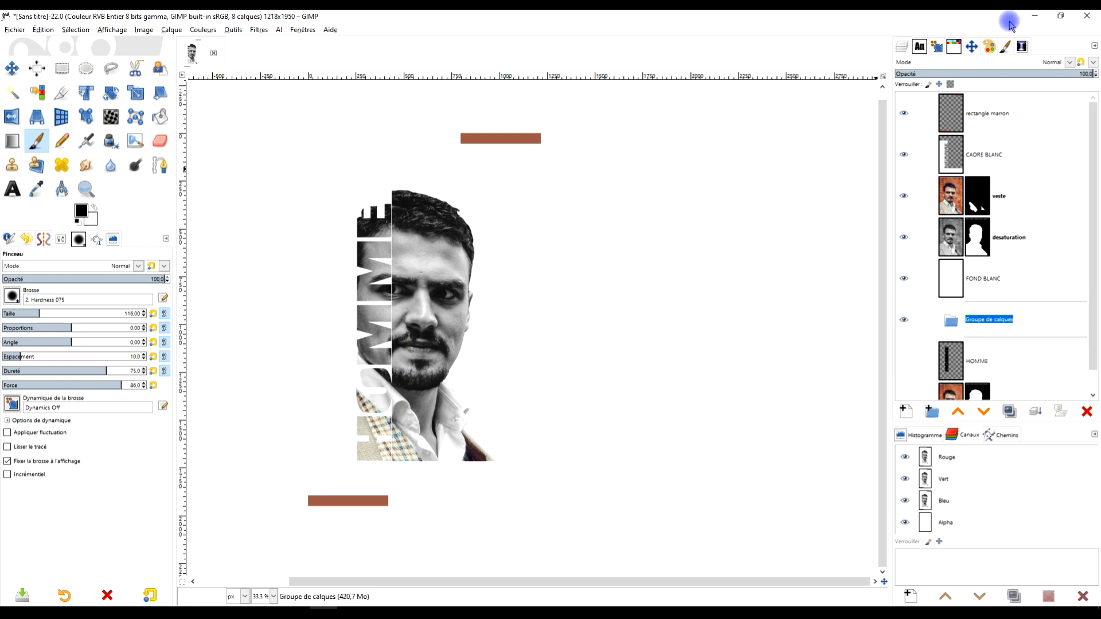
type("rchives")
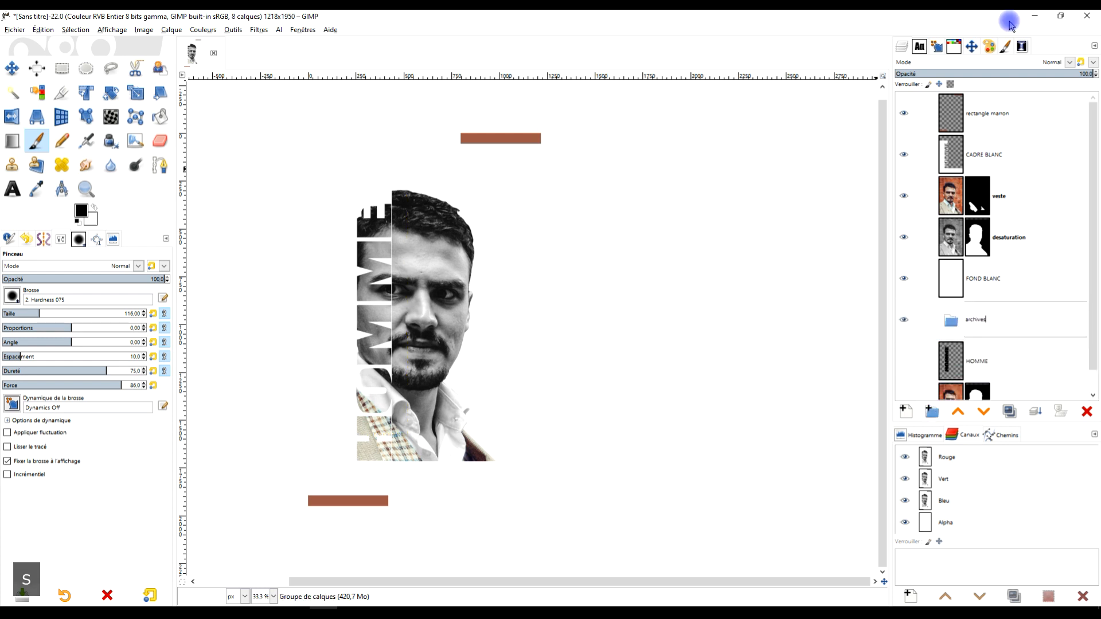
key("Return")
Put the HOMME and origine layers into the archives group, collapse the group and hide it
left_click_drag(950, 360, 966, 325)
left_click_drag(956, 395, 978, 314)
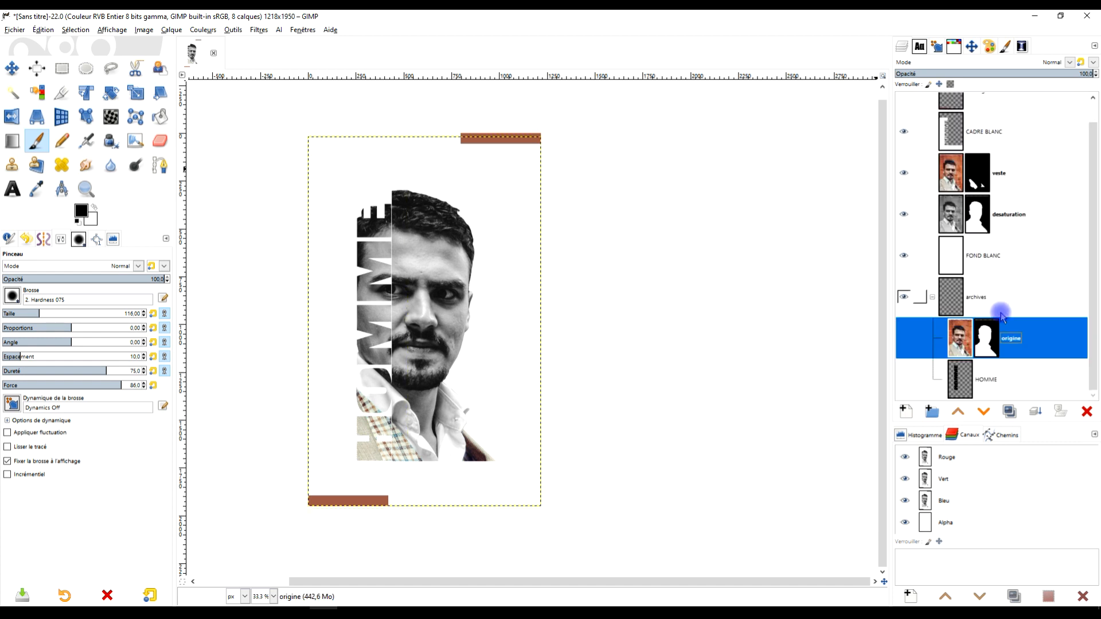
left_click(933, 297)
left_click(906, 320)
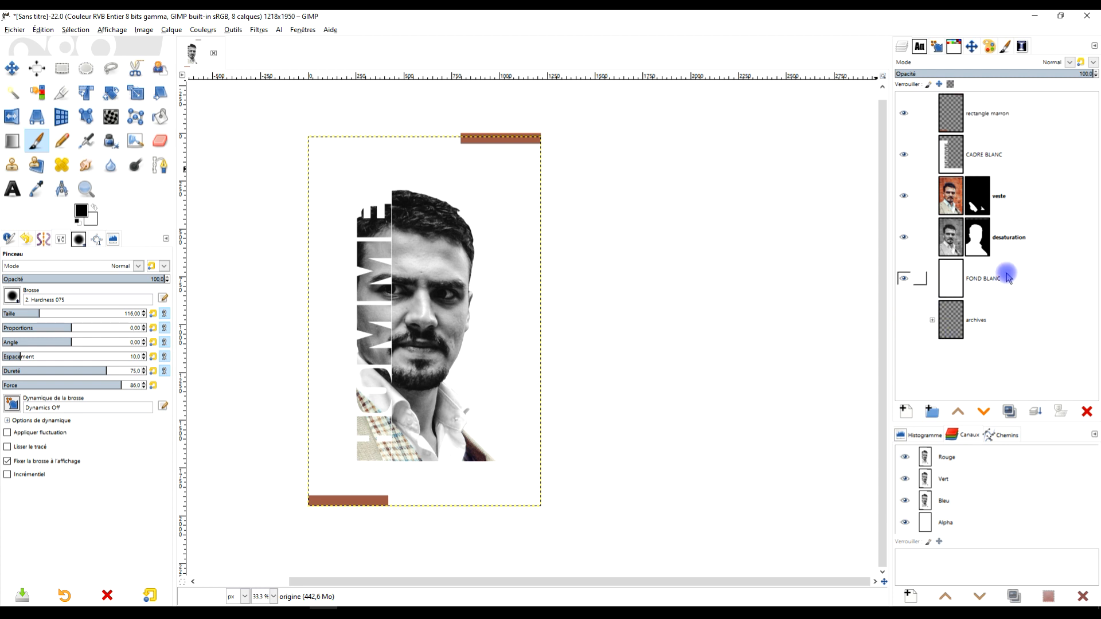
Select the rectangle marron layer and save the image as homme.xcf in the 4-avril folder under 2023
left_click(1017, 115)
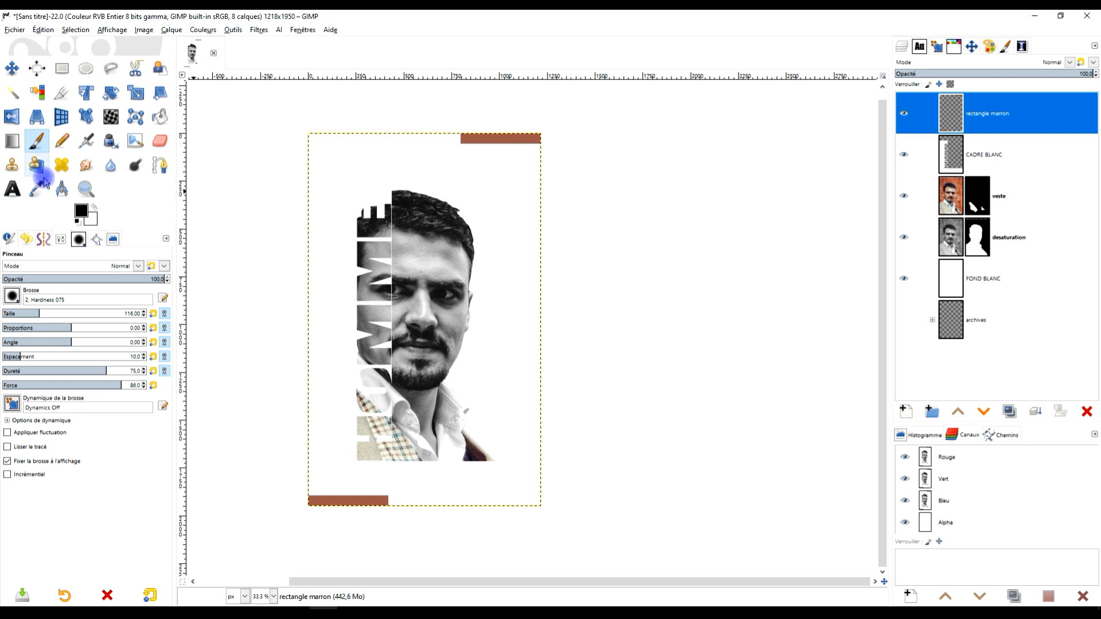
left_click(86, 190)
left_click_drag(294, 119, 560, 529)
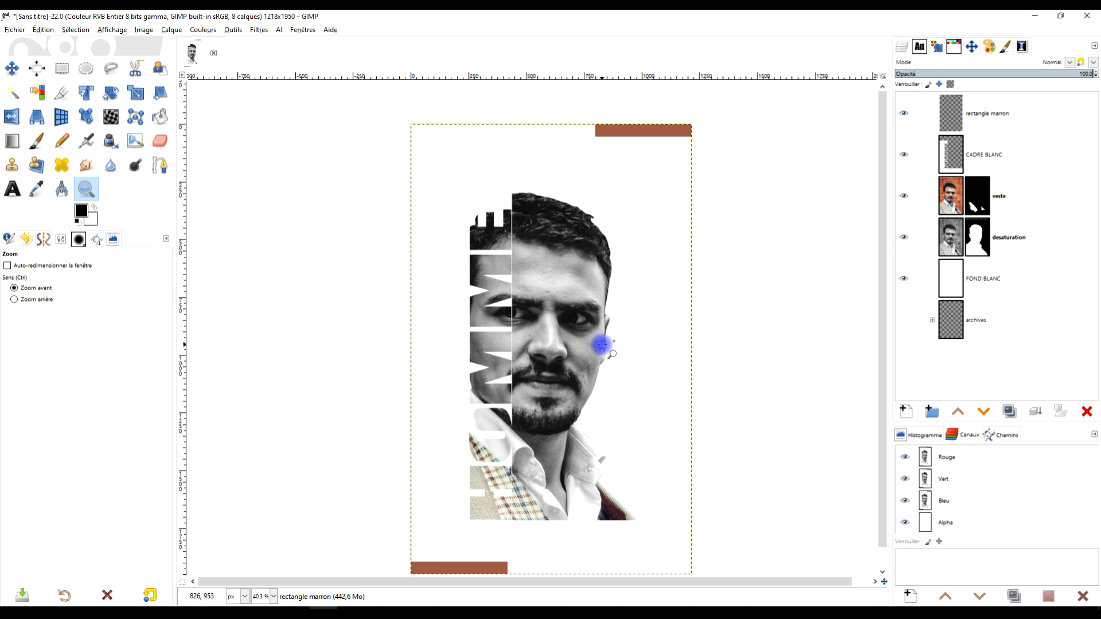
left_click_drag(602, 346, 604, 323)
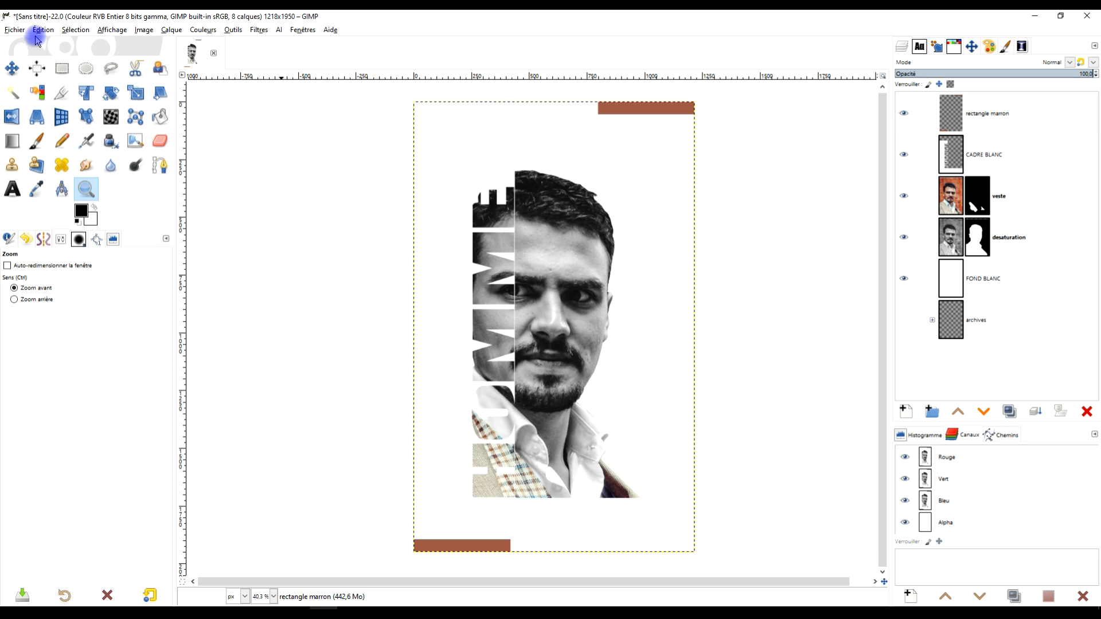
left_click(14, 30)
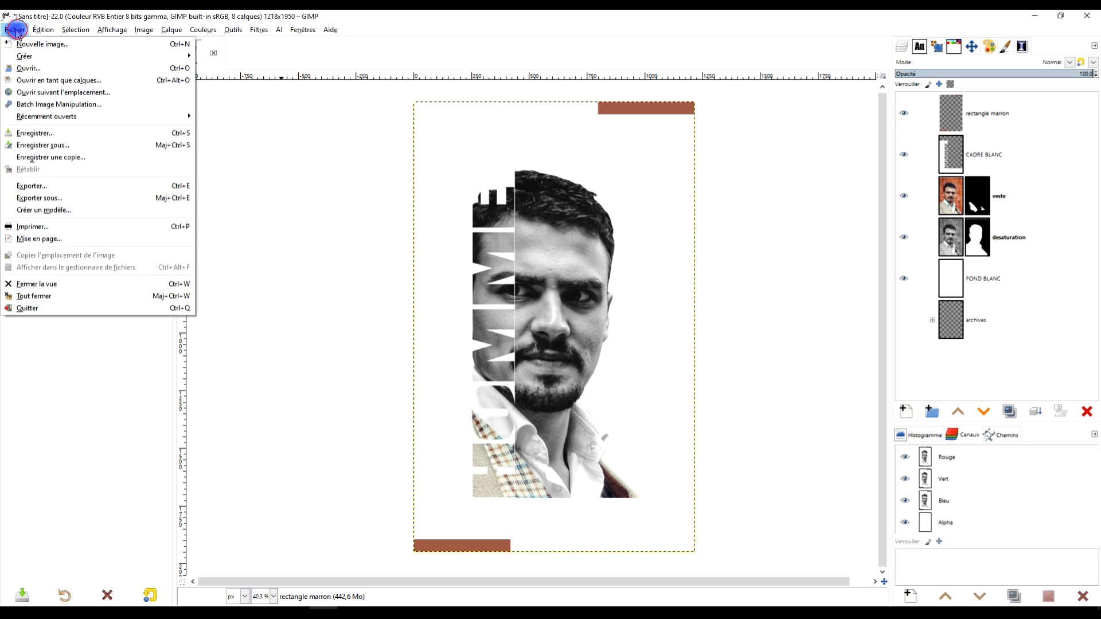
left_click(83, 147)
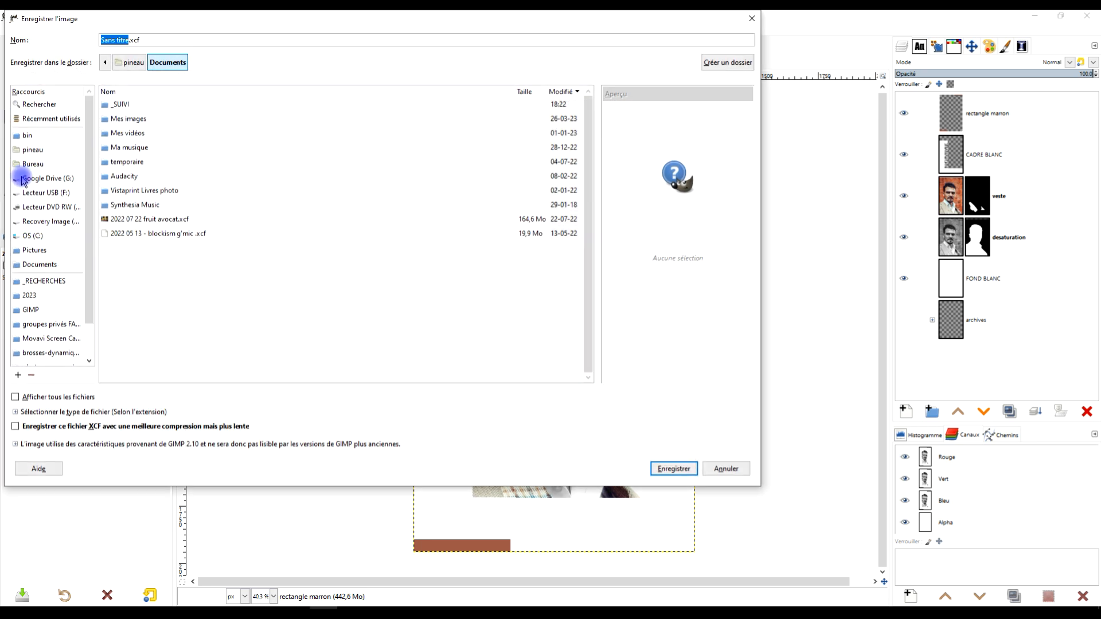
left_click(31, 296)
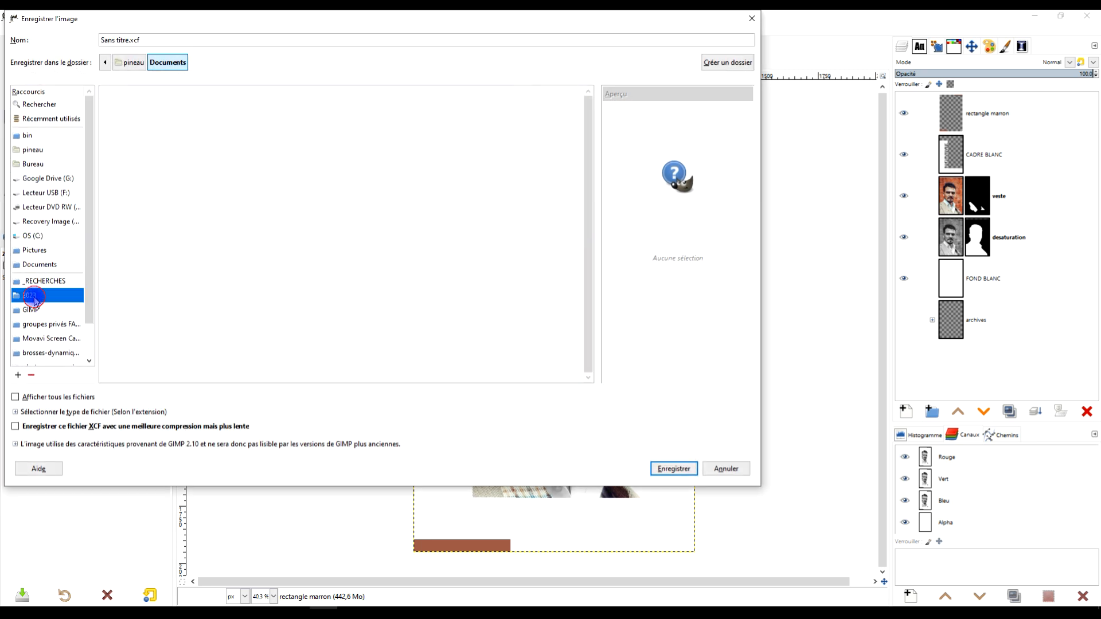
double_click(113, 118)
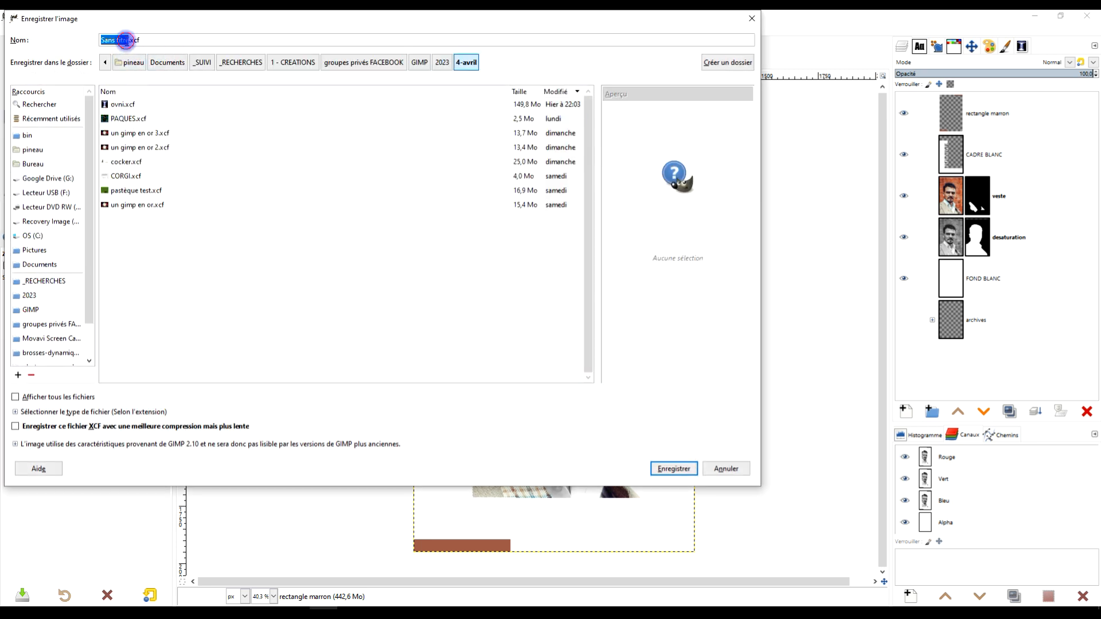
type("homme")
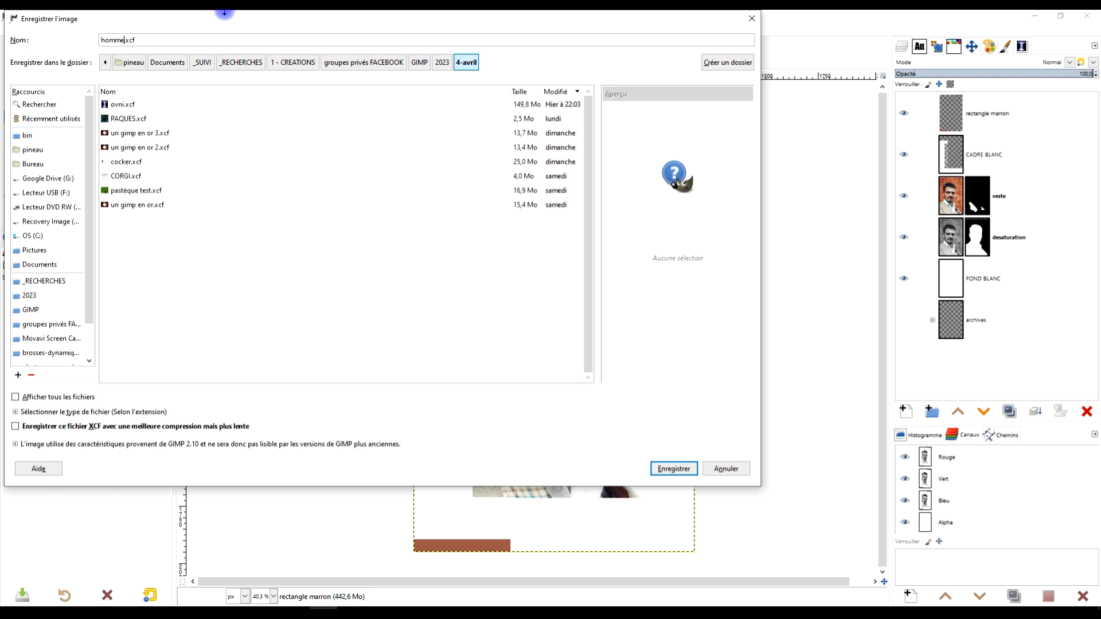
key("Return")
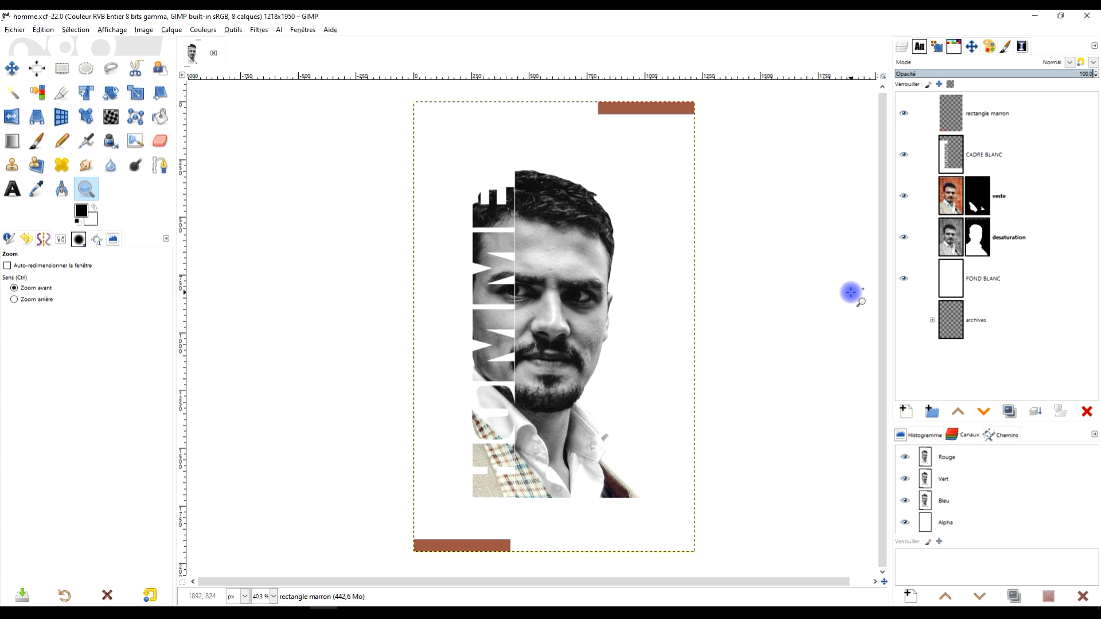
Link the CADRE BLANC, veste and desaturation layers, try moving them together and undo that move
left_click(919, 154)
left_click(919, 196)
left_click(919, 237)
key("m")
left_click_drag(634, 206, 643, 190)
key("ctrl+z")
Shift the linked layers slightly upward with CADRE BLANC selected and fit that layer to the image dimensions
left_click(984, 154)
left_click_drag(615, 262, 615, 249)
right_click(954, 158)
left_click(1004, 367)
Scale the rectangle marron layer down vertically so both brown bars sit closer to the portrait
left_click(988, 113)
key("shift+s")
left_click_drag(553, 106, 543, 162)
left_click(841, 158)
Crop the image to 1213 × 1711 px from position 5, 119, around the outer edges of the brown bars
key("shift+c")
left_click_drag(411, 133, 696, 526)
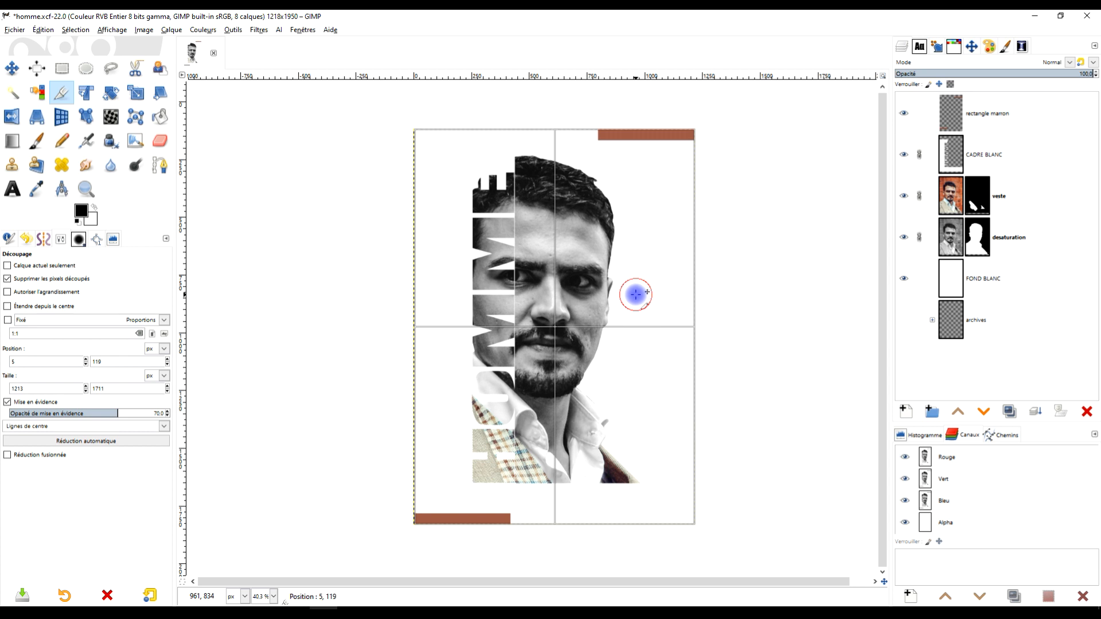
left_click(635, 295)
scroll(625, 288, "down", 1)
left_click(85, 190)
left_click_drag(424, 139, 694, 483)
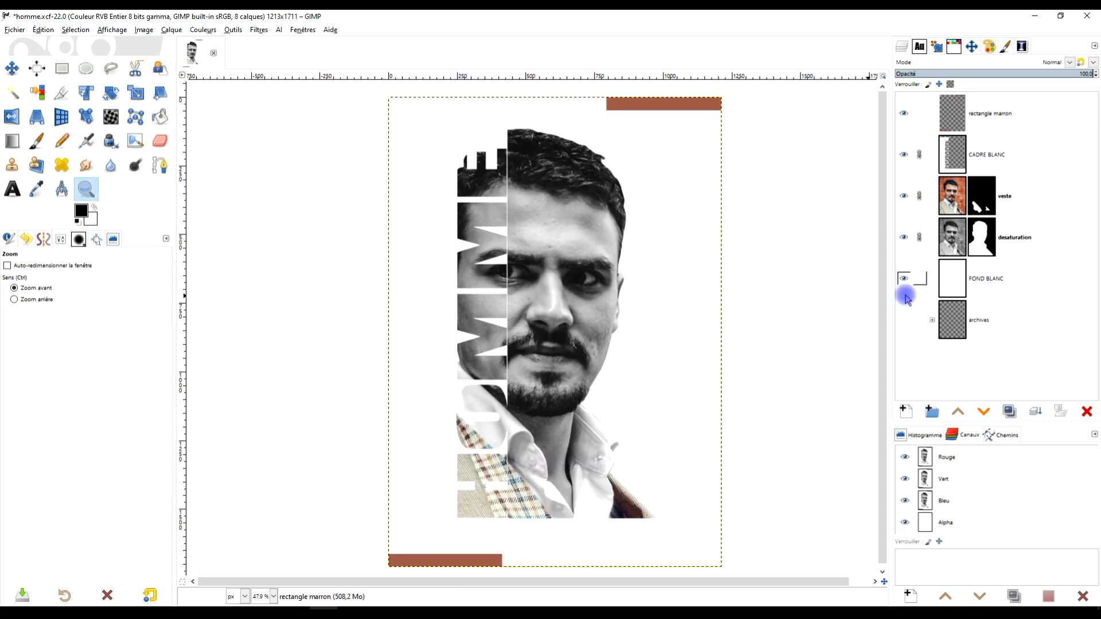